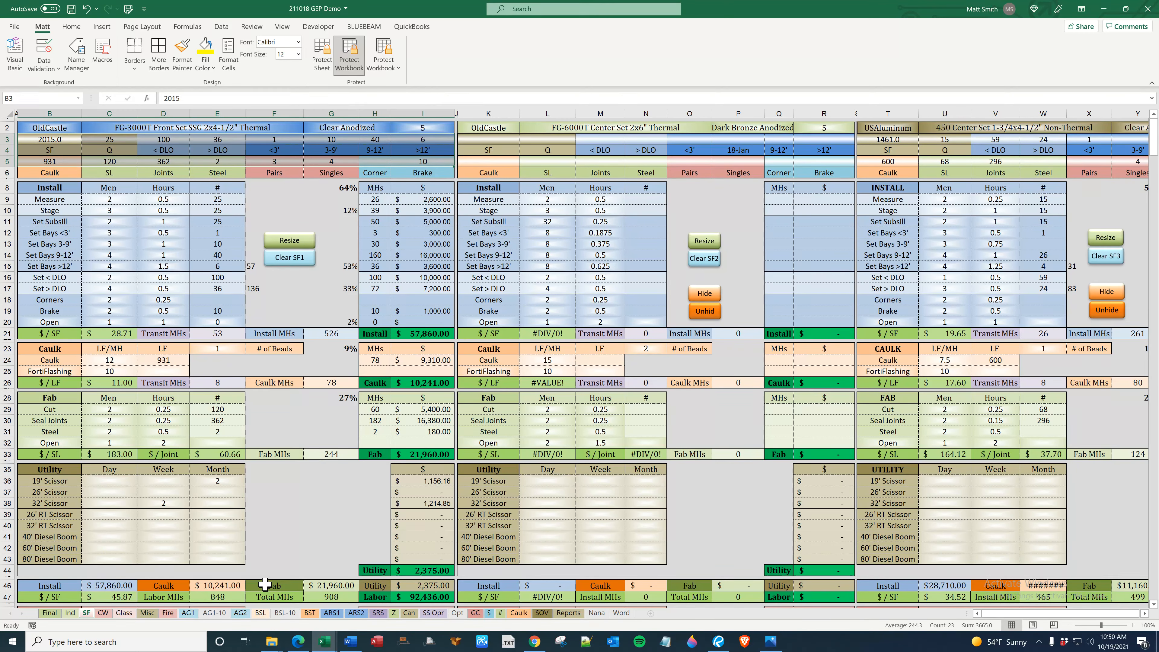
Clear the SF1 storefront entries on the Glass sheet and on the SF labor sheet.
click(124, 613)
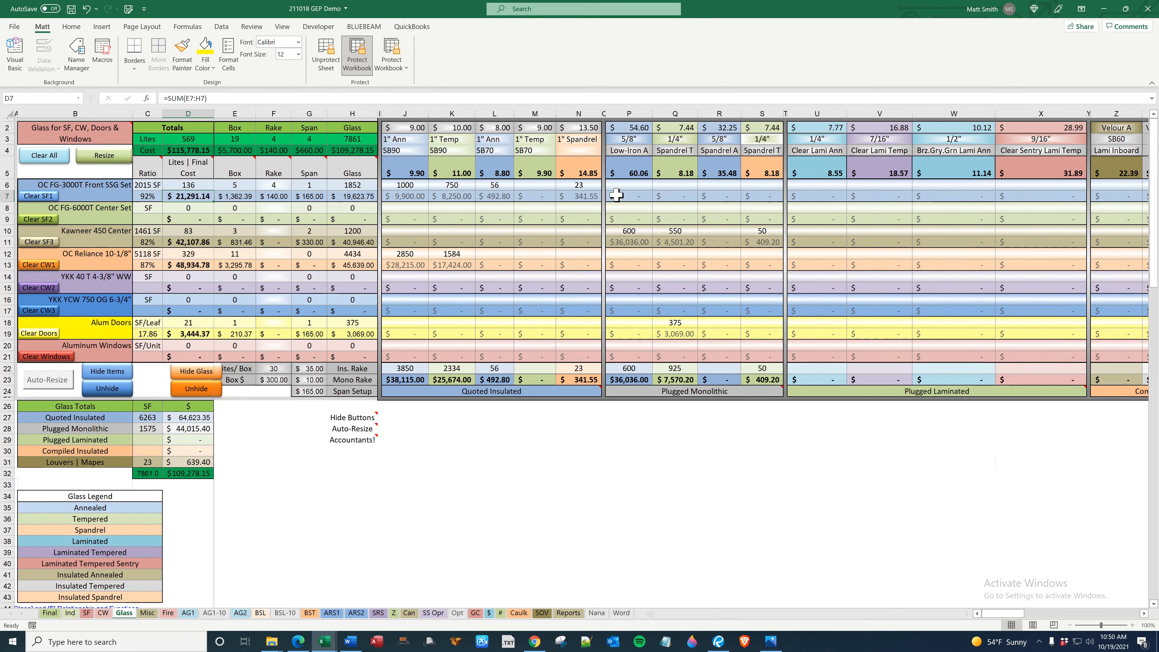
click(48, 201)
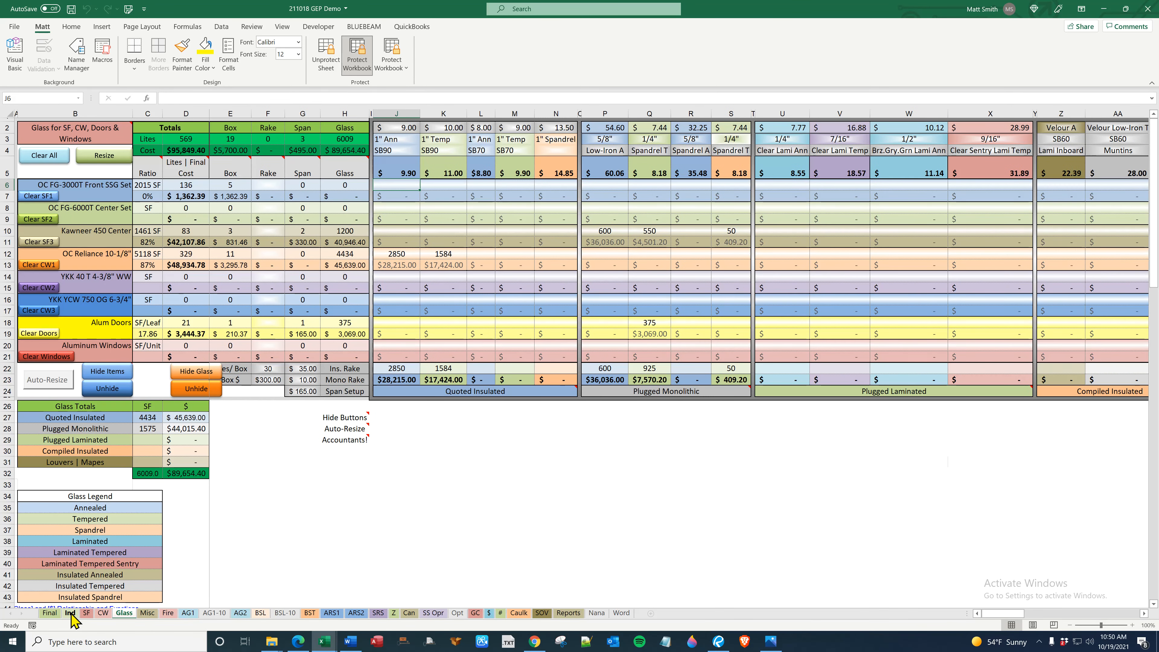
click(87, 613)
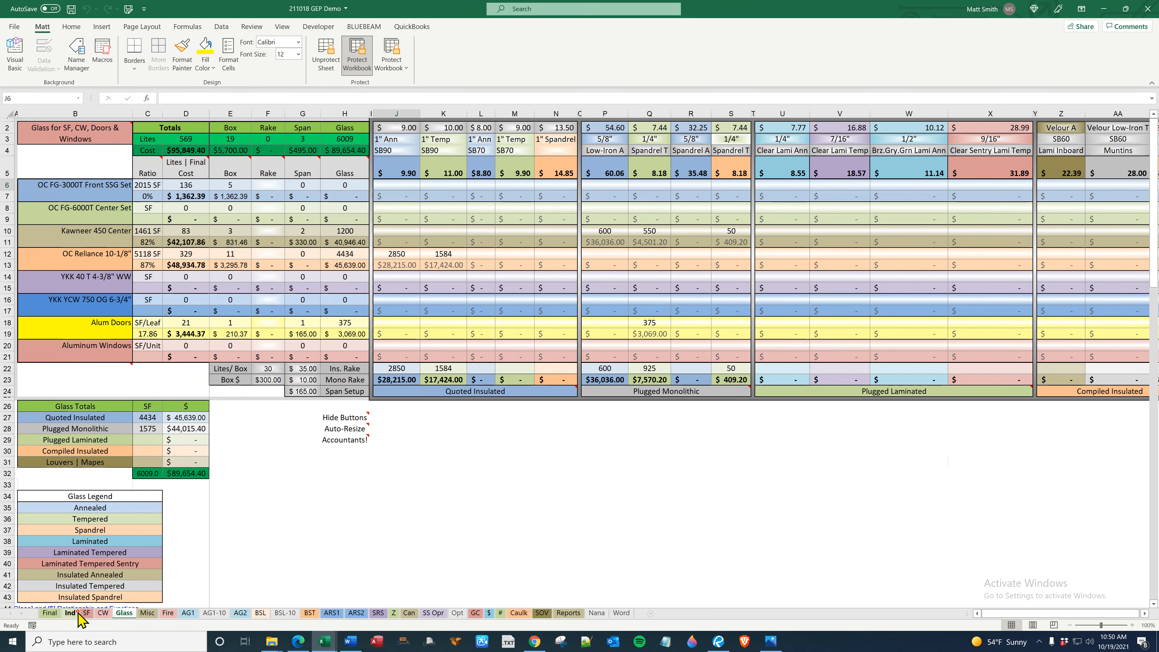
click(87, 612)
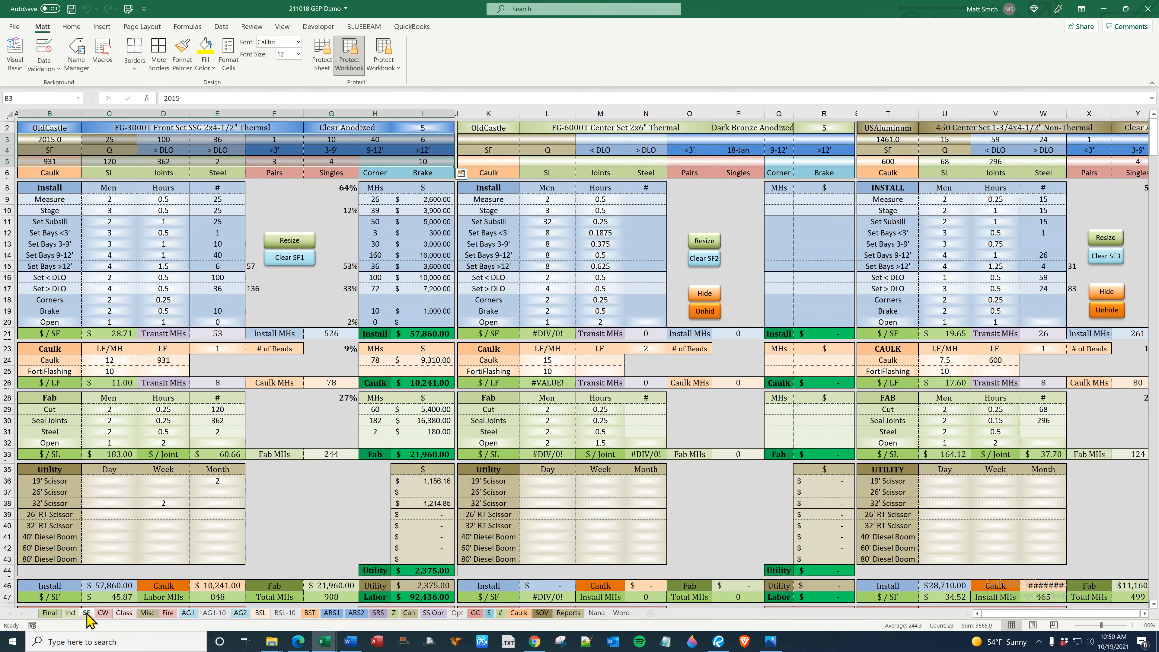
click(295, 259)
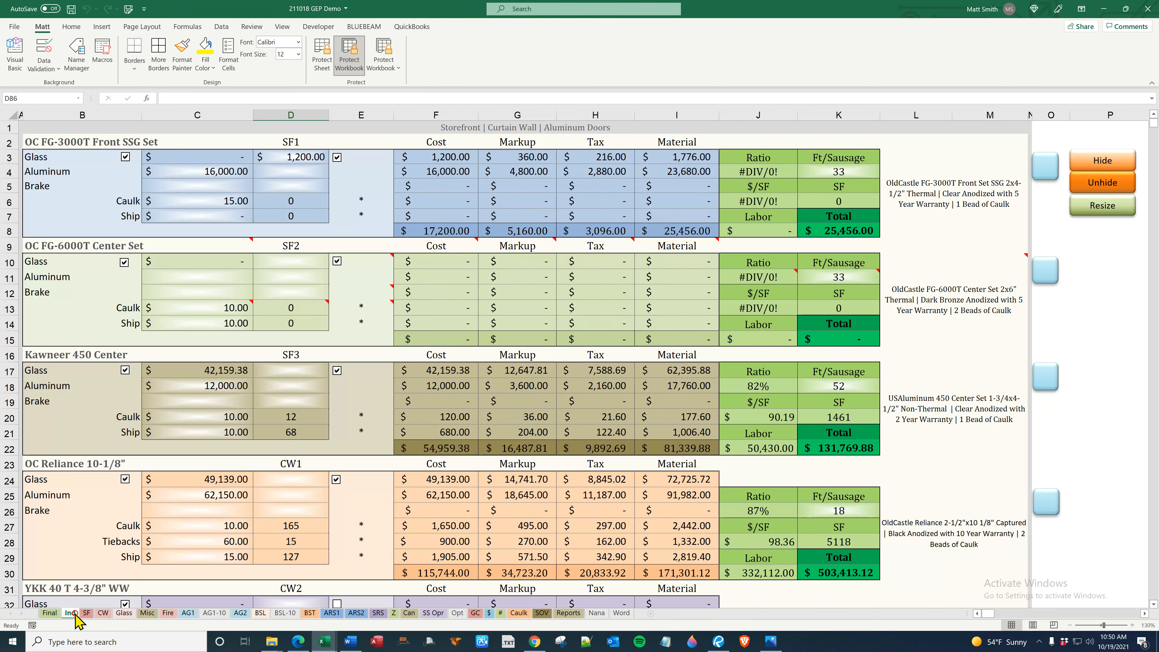
Clear the SF1 material inputs for the OC FG-3000T Front SSG Set on the Ind sheet, and return to the SF sheet.
click(70, 613)
click(1055, 164)
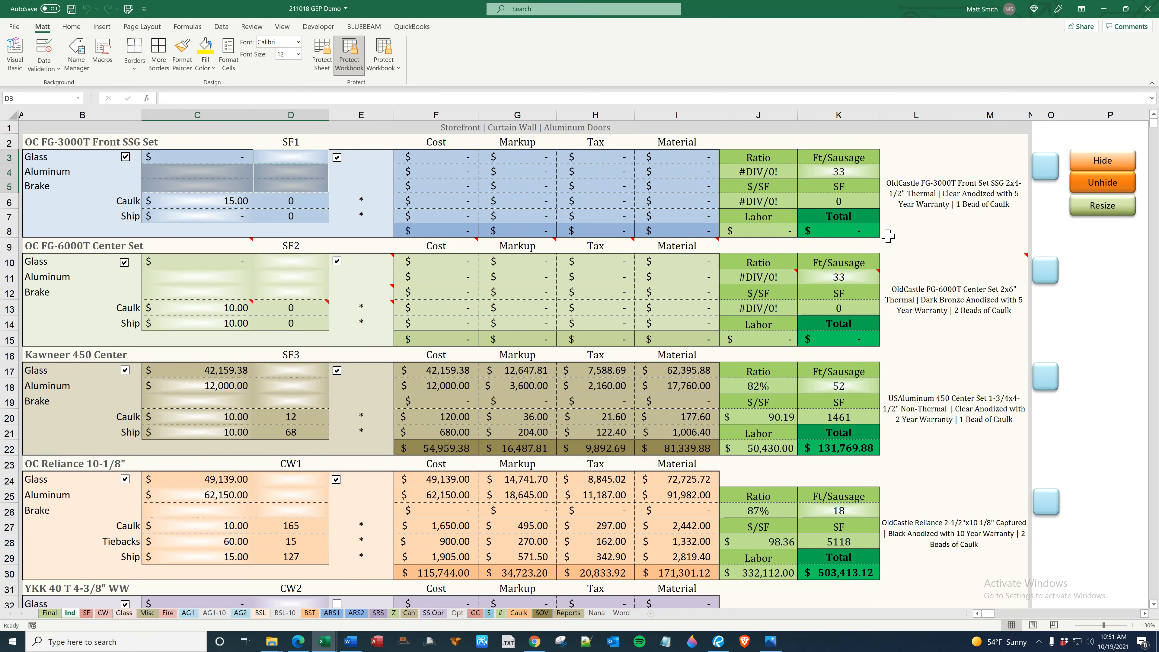
click(874, 233)
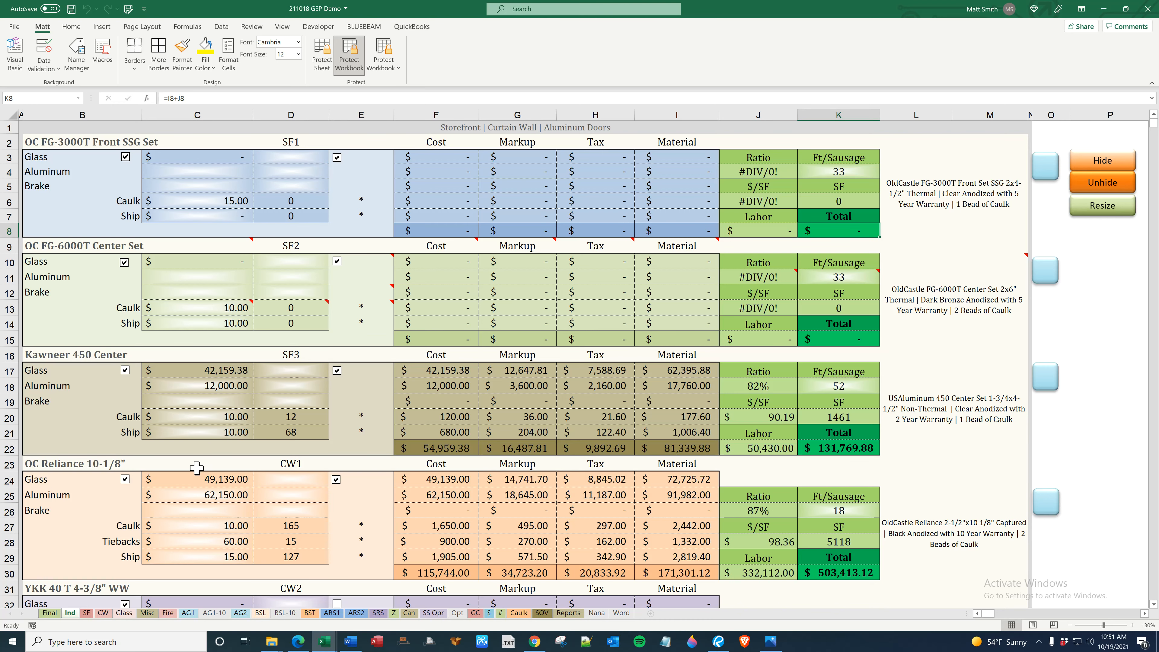
click(87, 613)
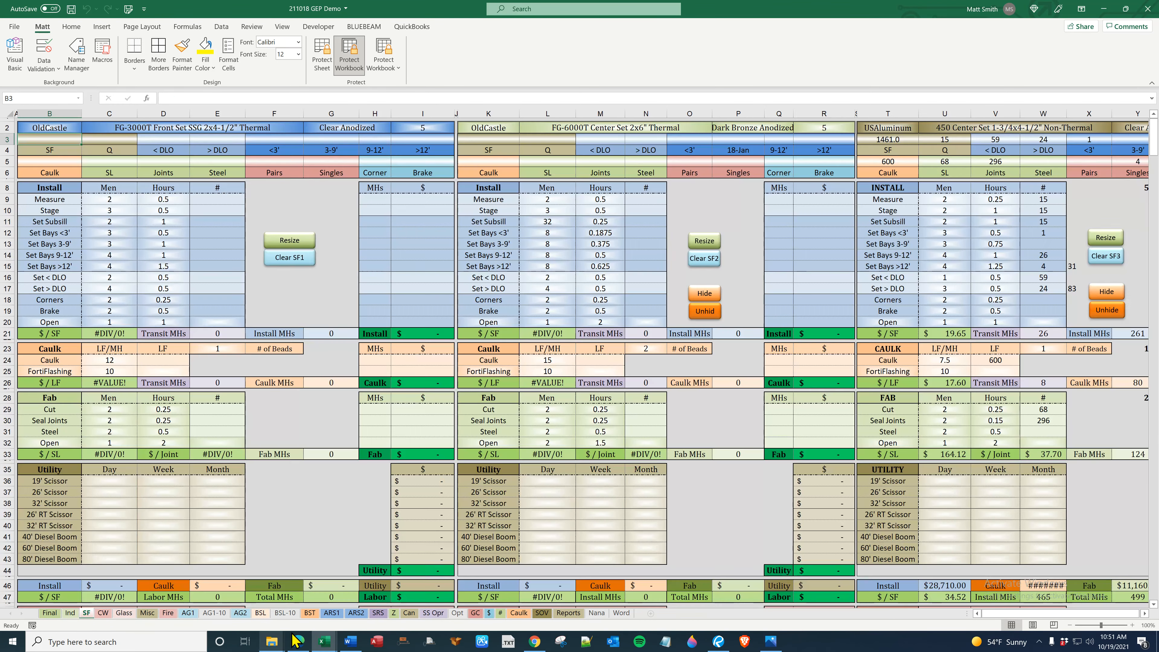
Switch to Bluebeam Revu and examine the 084113 SF specification for warranty, framing system, entrance door, fabrication and finish requirements.
click(719, 642)
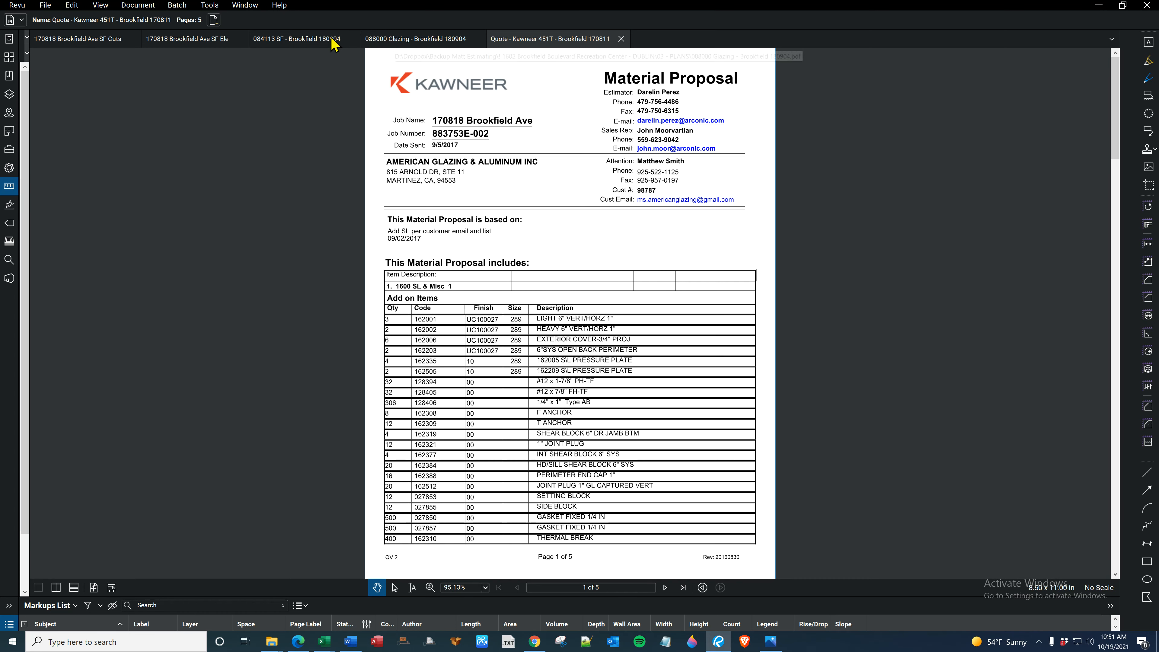
click(310, 42)
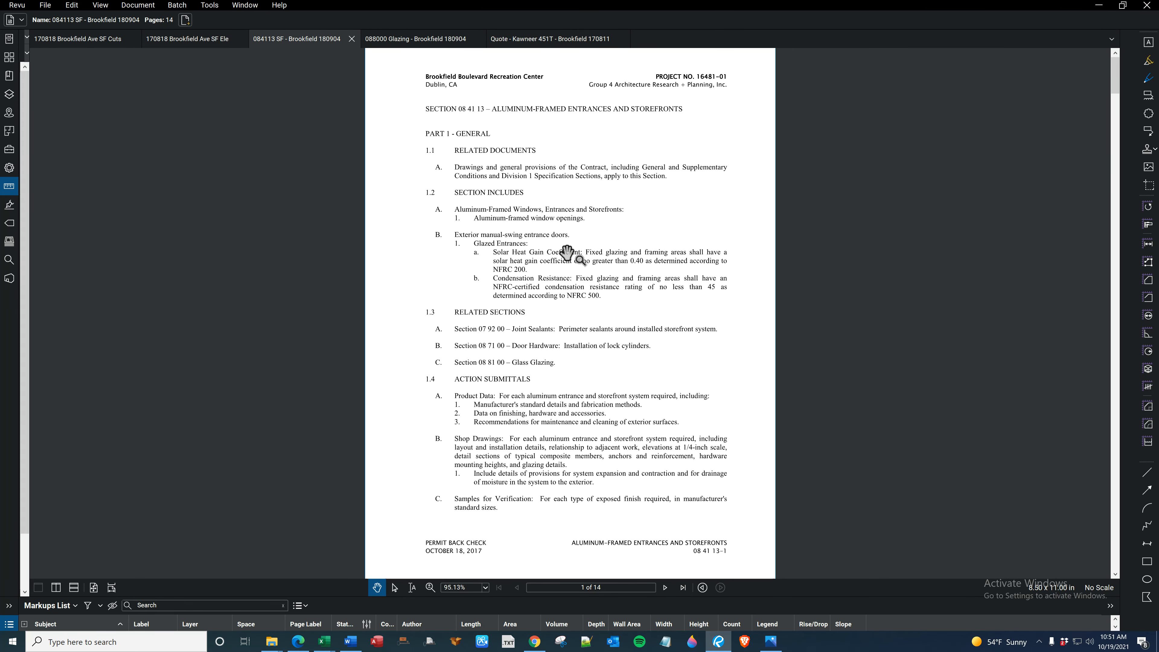
scroll(567, 252, down, 2)
scroll(567, 252, down, 2)
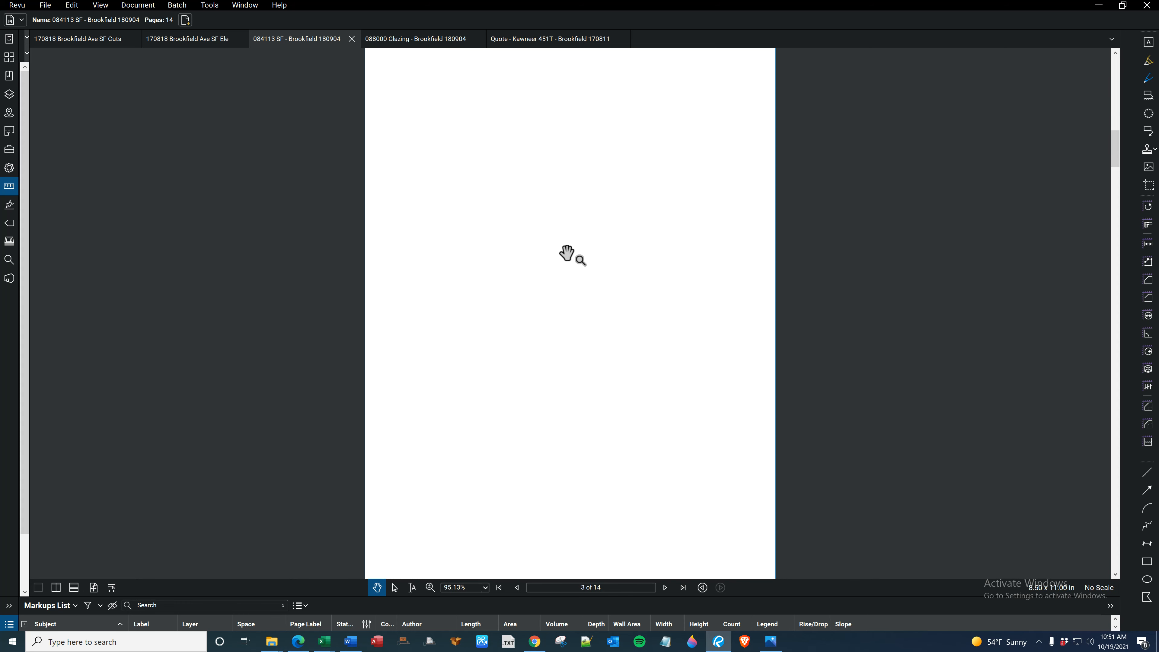
scroll(568, 252, down, 2)
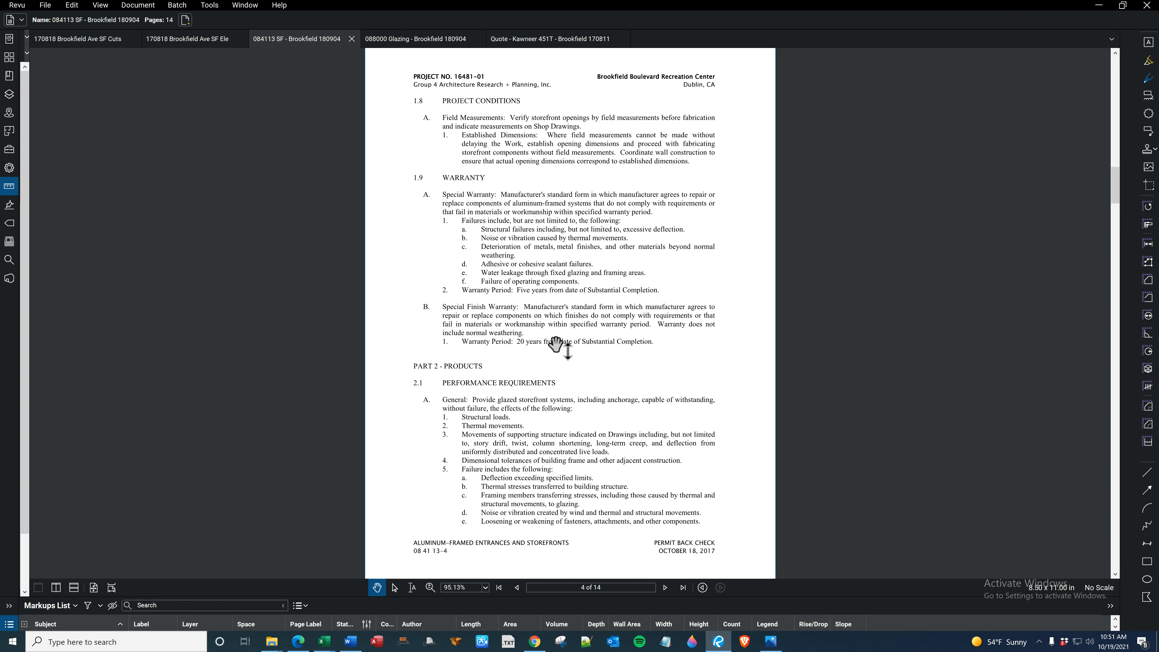
scroll(556, 344, down, 2)
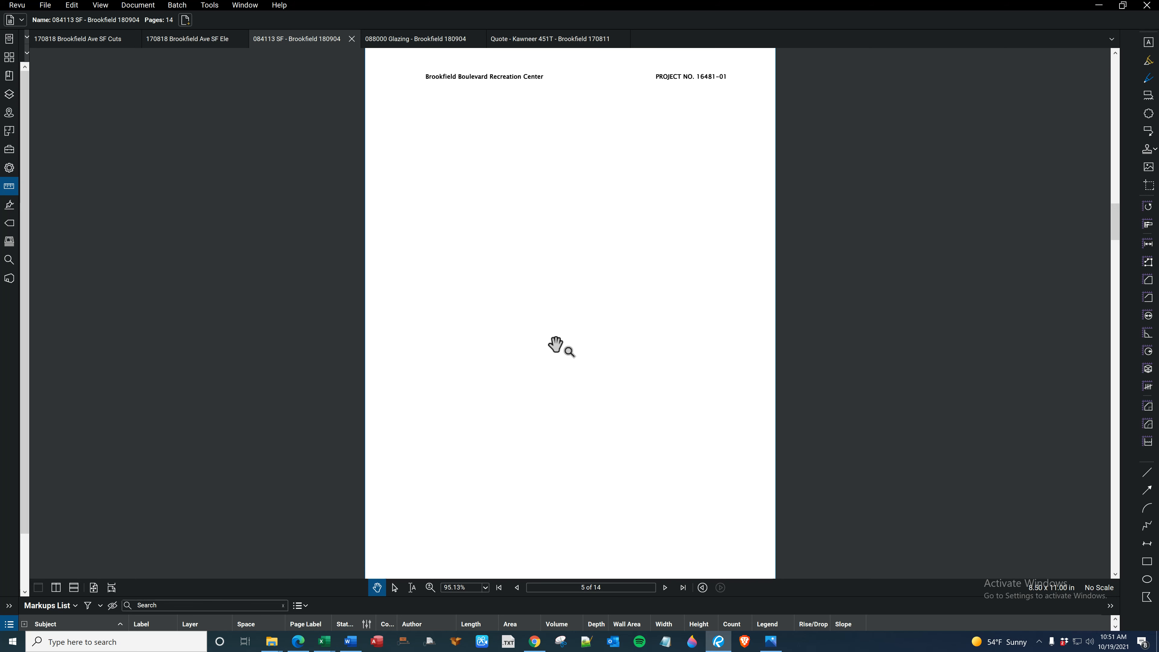
scroll(555, 343, down, 2)
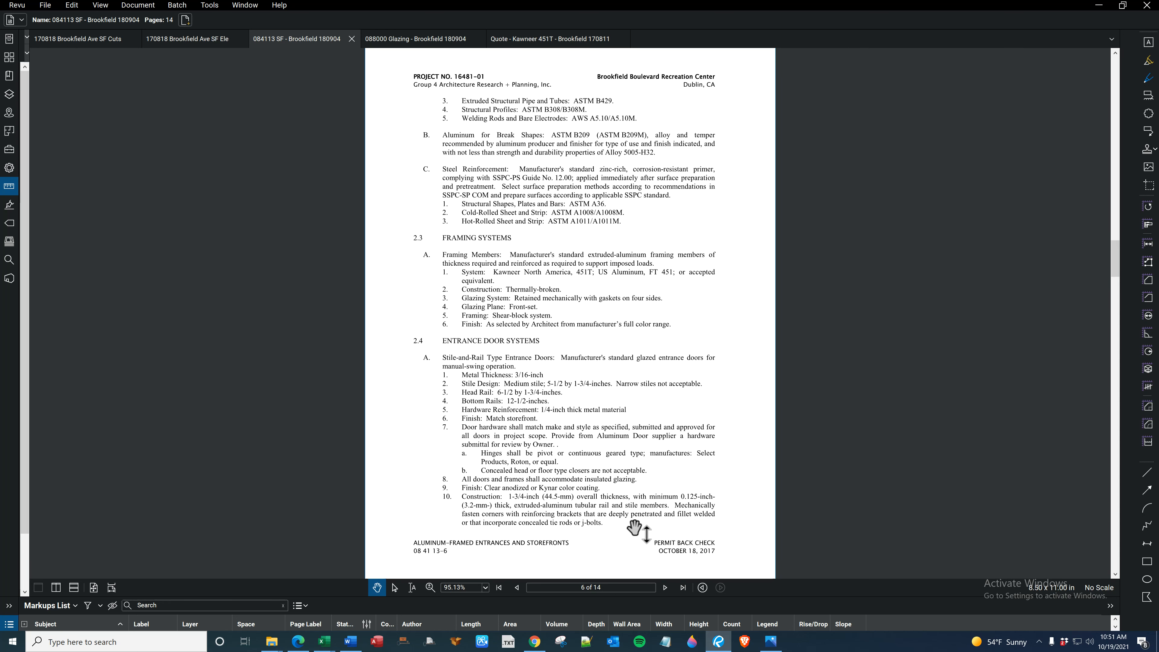
click(662, 588)
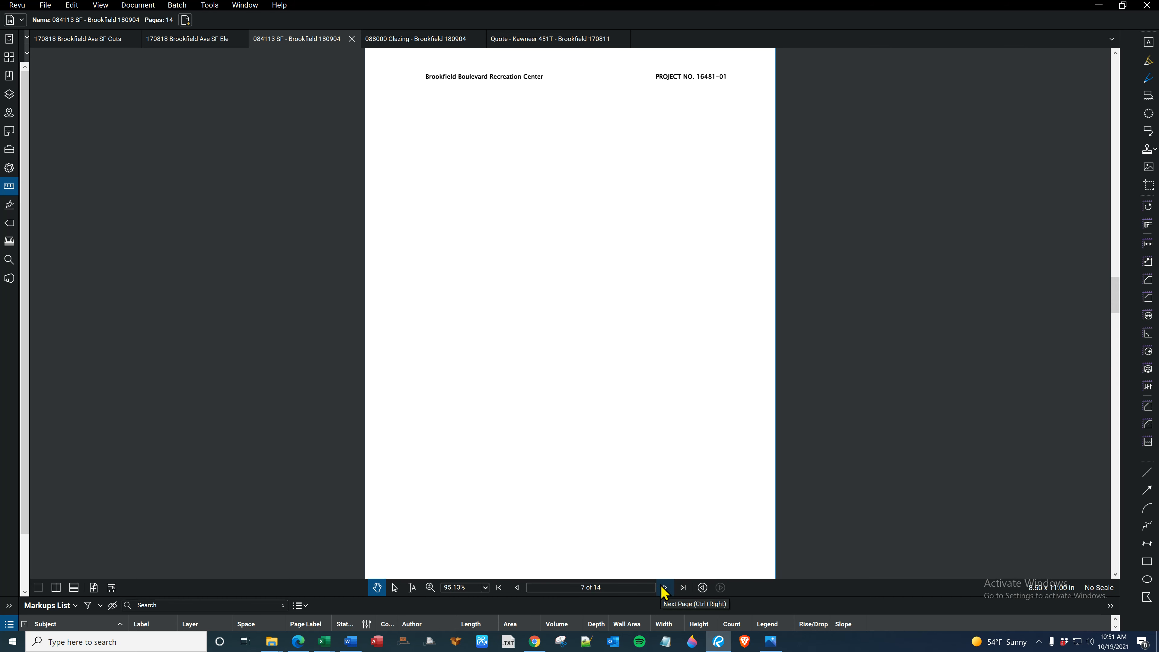
click(665, 589)
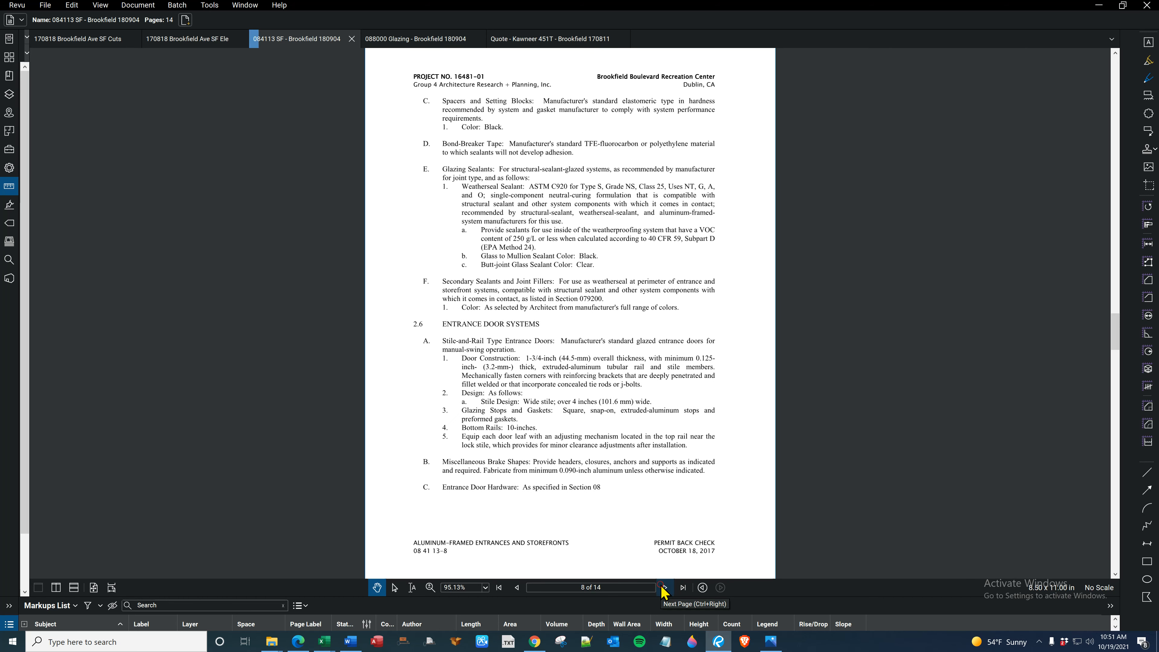
click(664, 589)
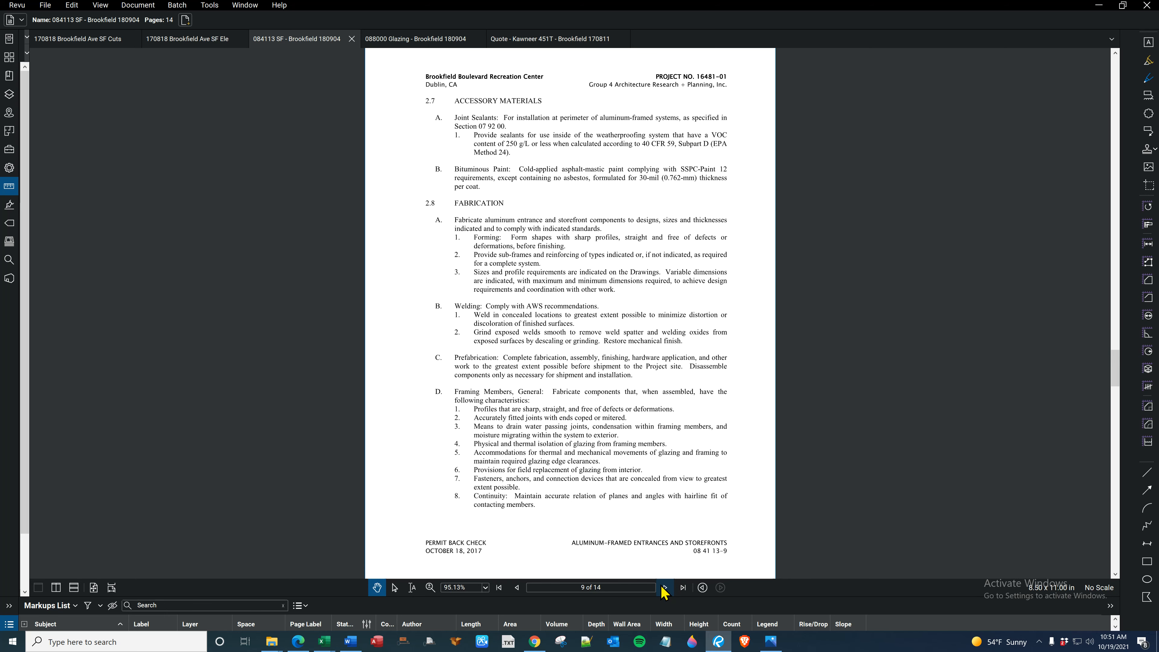
click(664, 589)
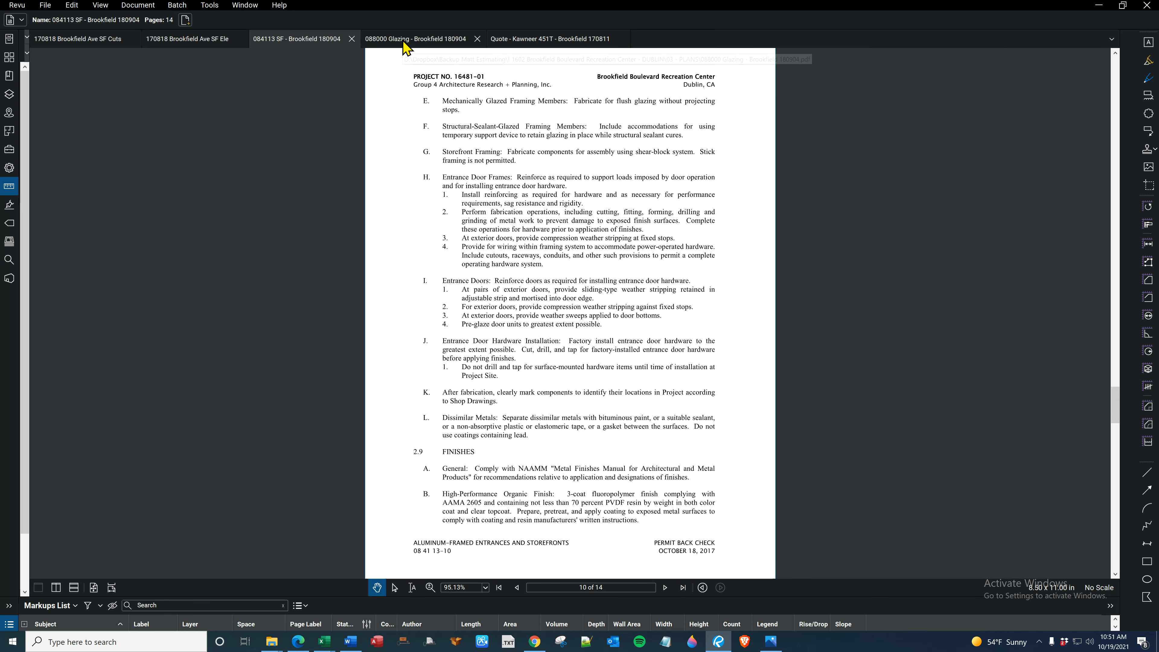
Examine the 088000 Glazing specification for glass types, warranty periods, performance requirements and float glass products.
click(404, 40)
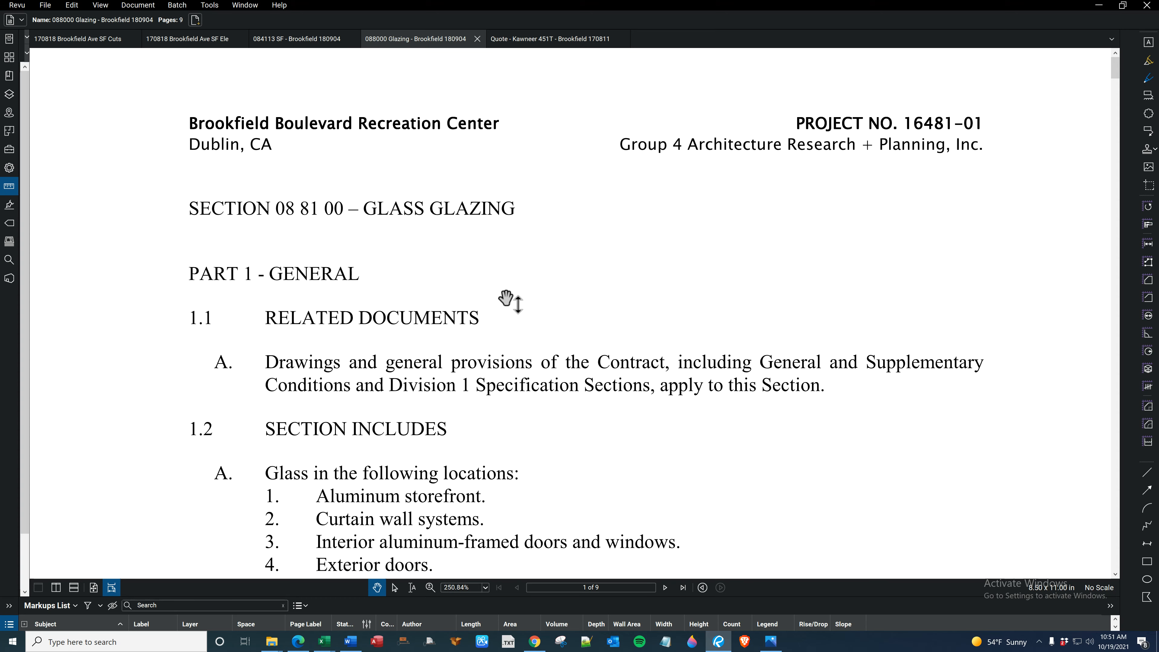
scroll(506, 298, down, 5)
key(Right)
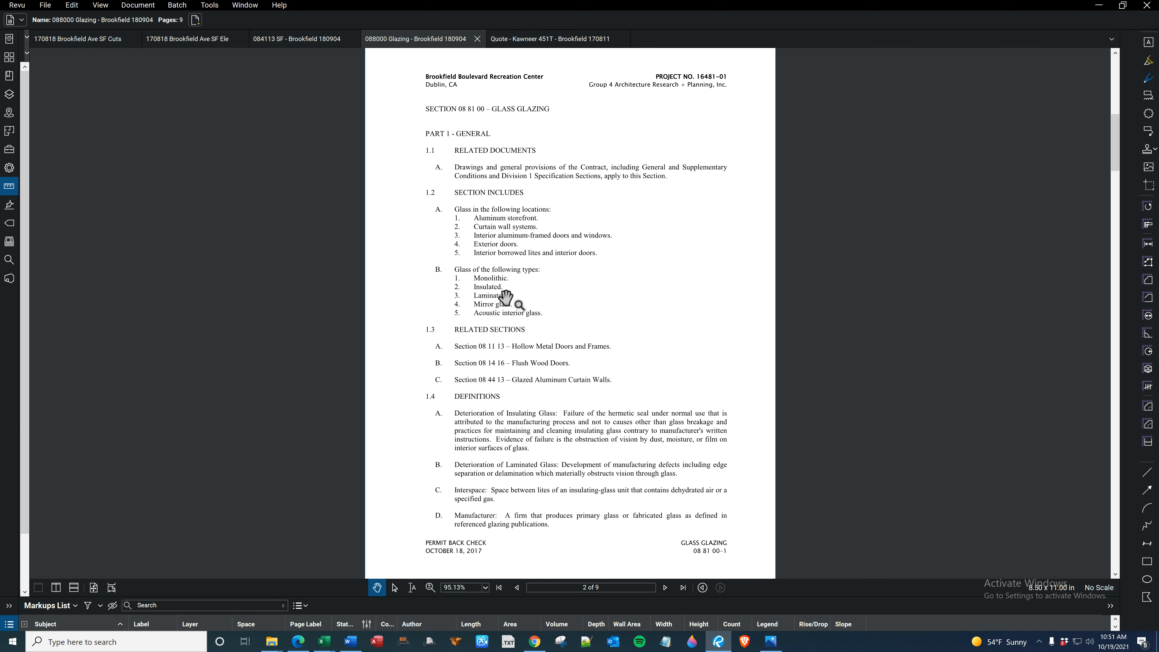
key(Right)
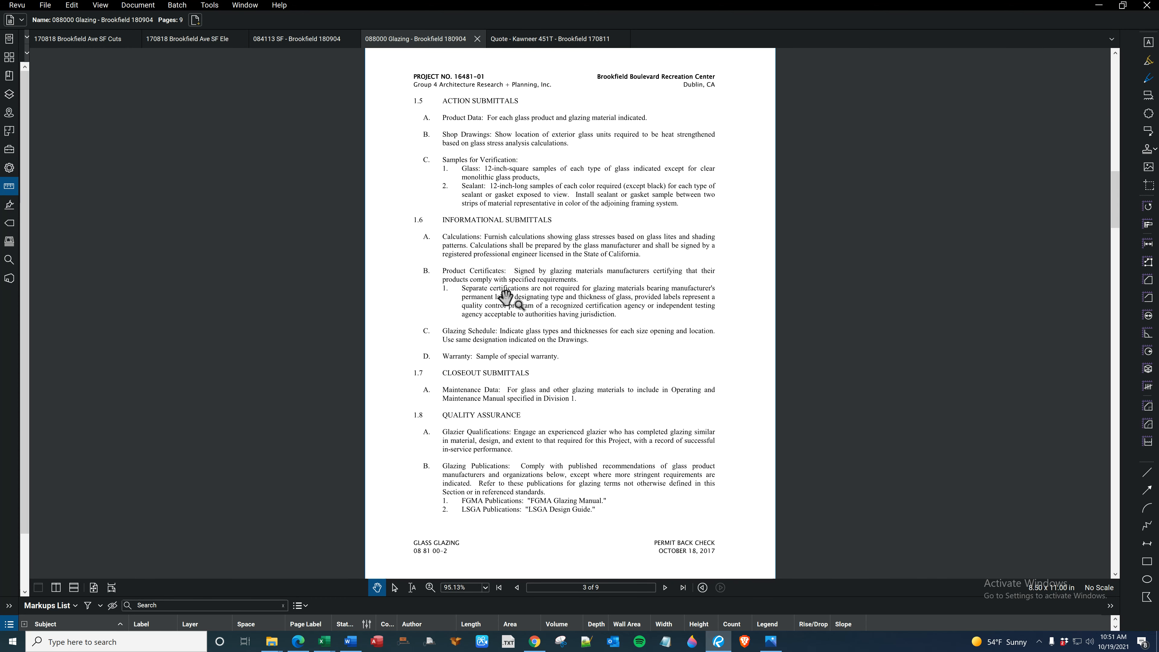
key(Right)
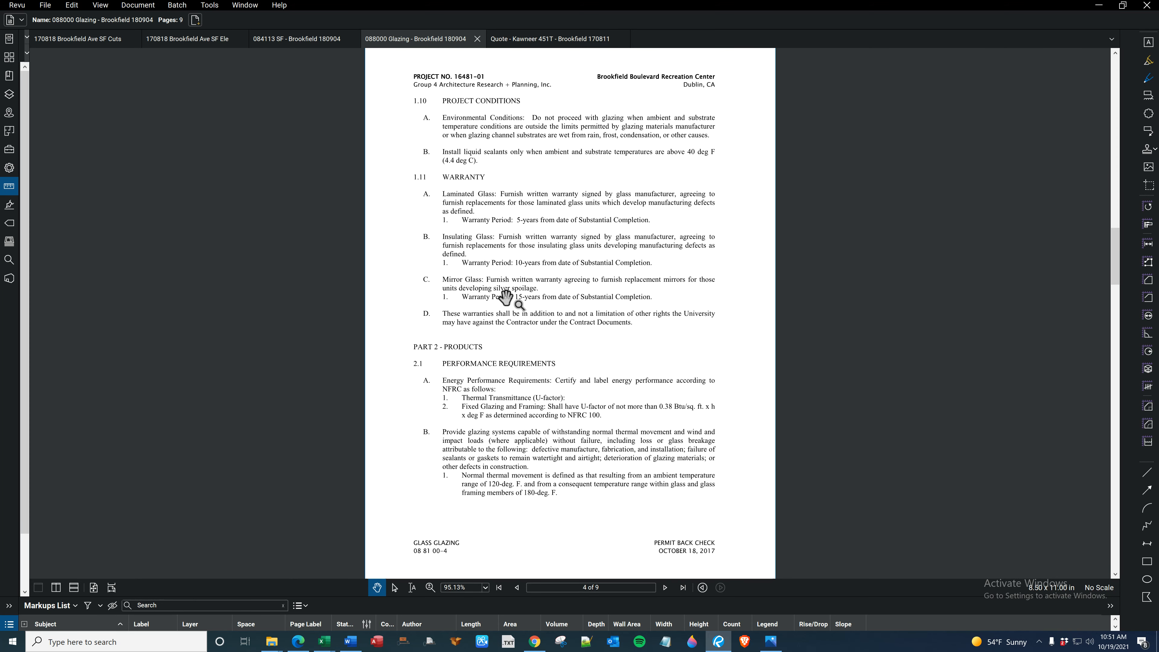
key(Right)
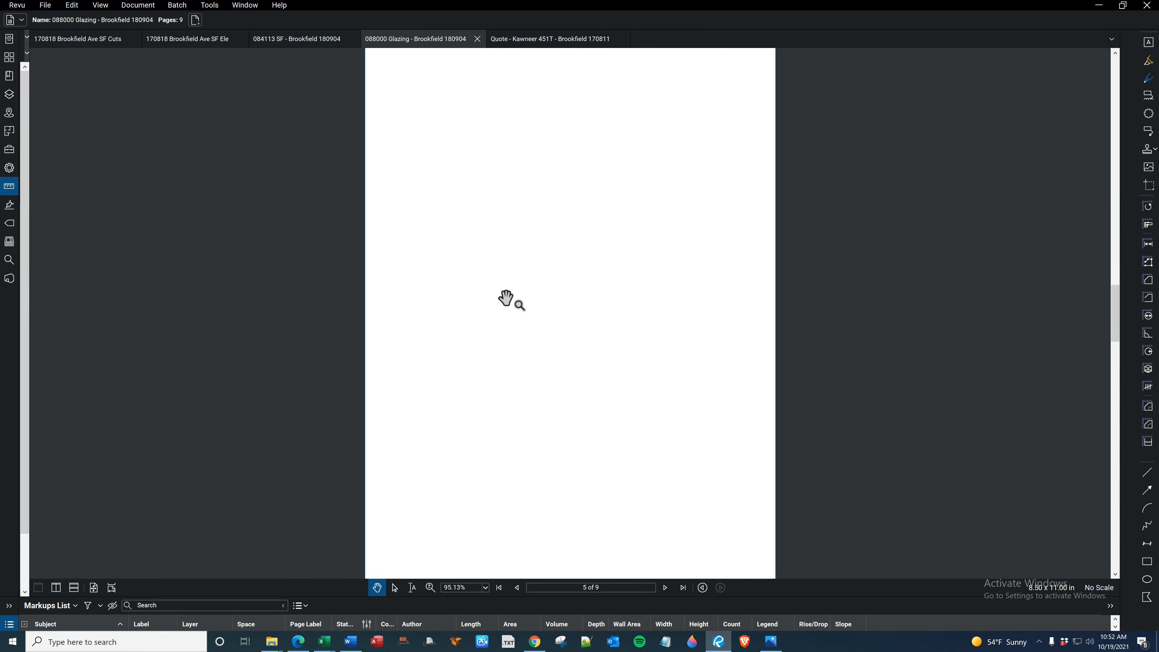
key(Right)
key(Left)
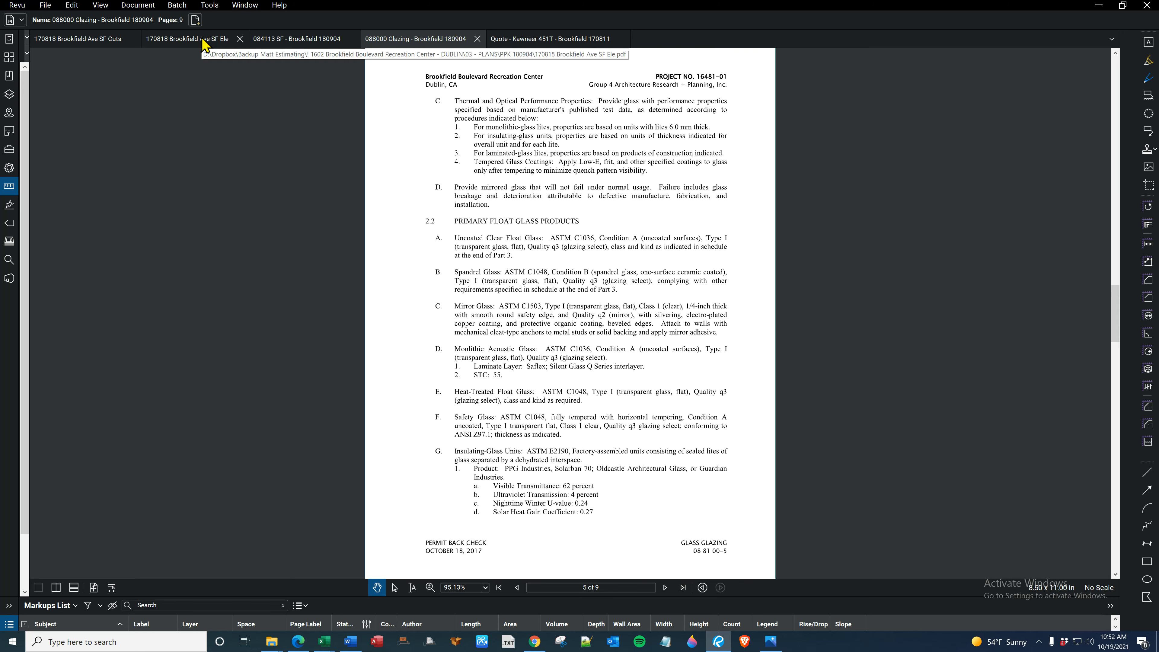
View the frame elevations in the 170818 Brookfield Ave SF Ele document and shrink its window over the workbook.
click(104, 39)
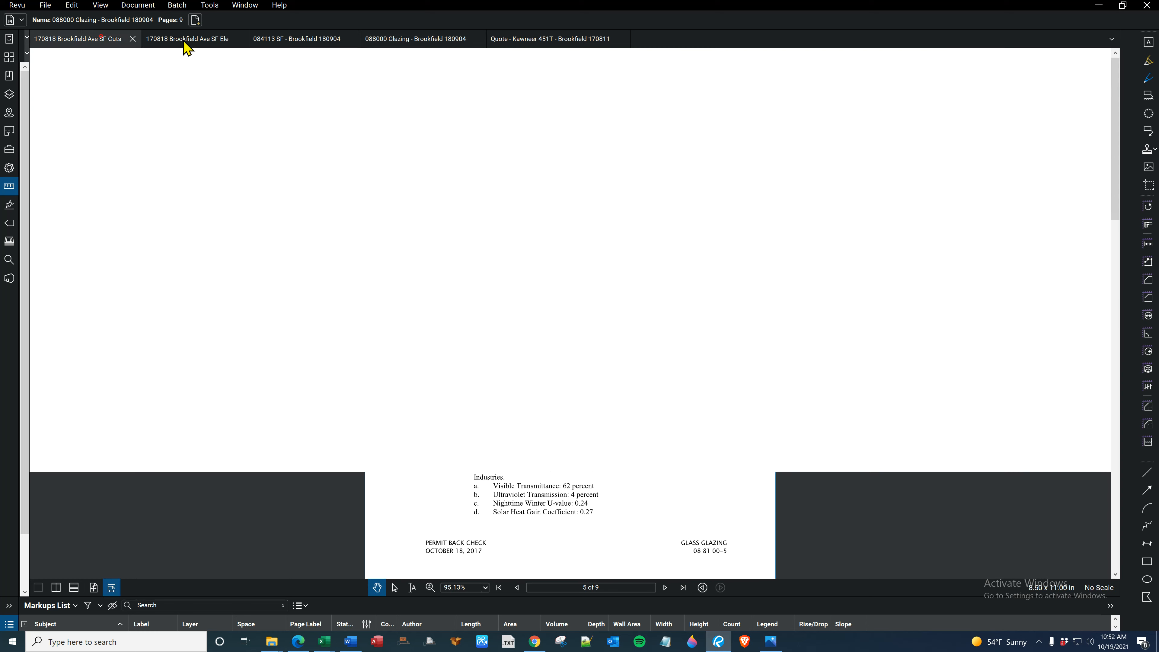
click(190, 41)
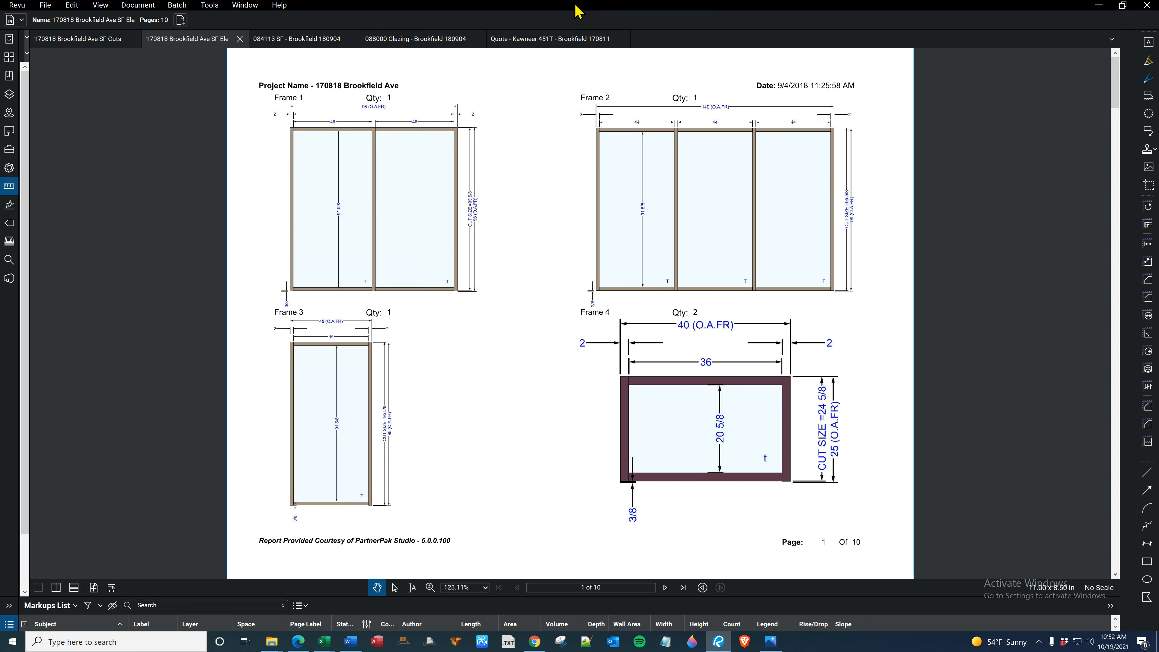
drag(578, 12, 830, 137)
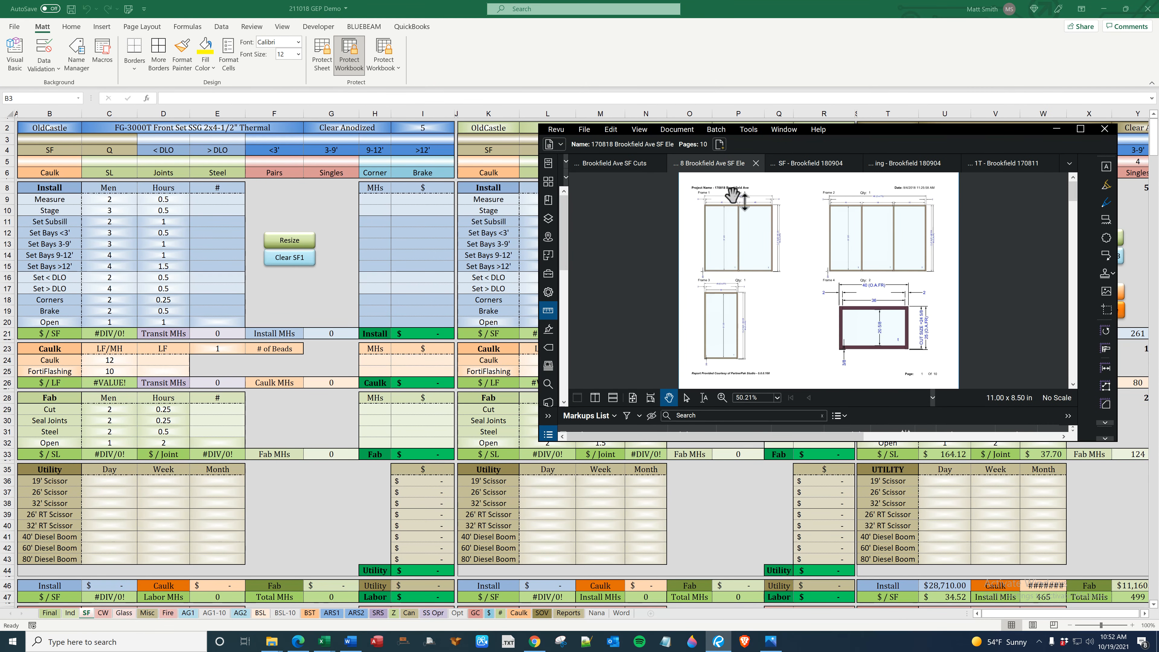
Open the 170818 Brookfield Ave SF Cuts bid summary and read the project totals on its second page.
click(628, 165)
drag(867, 137, 338, 4)
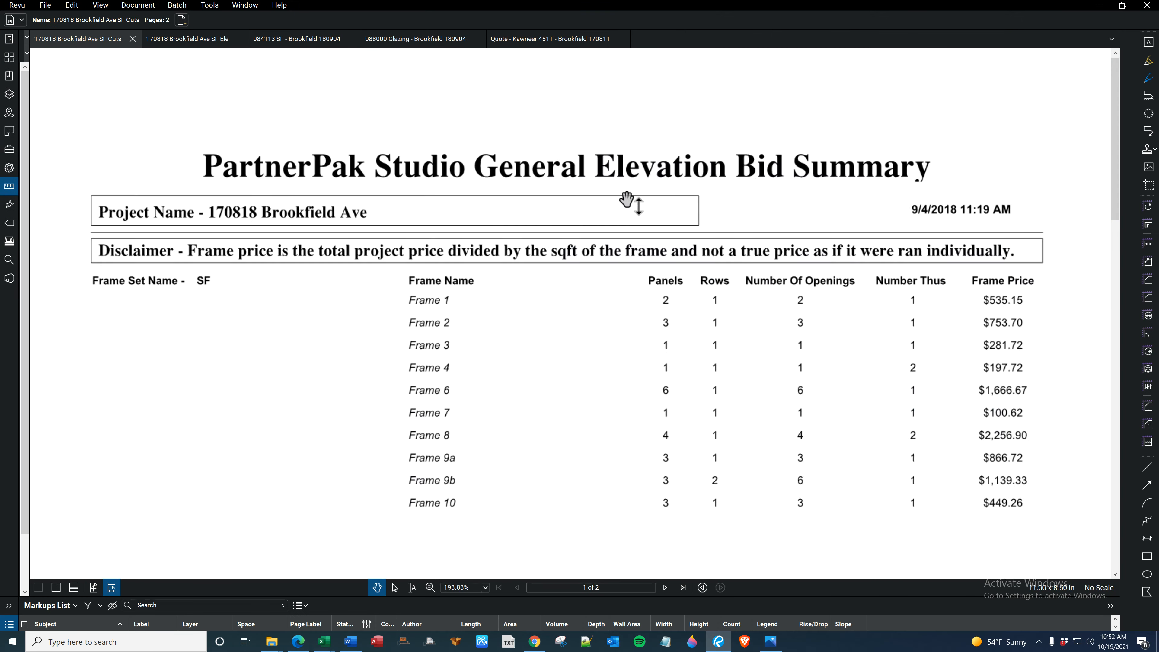
click(571, 264)
scroll(570, 265, down, 2)
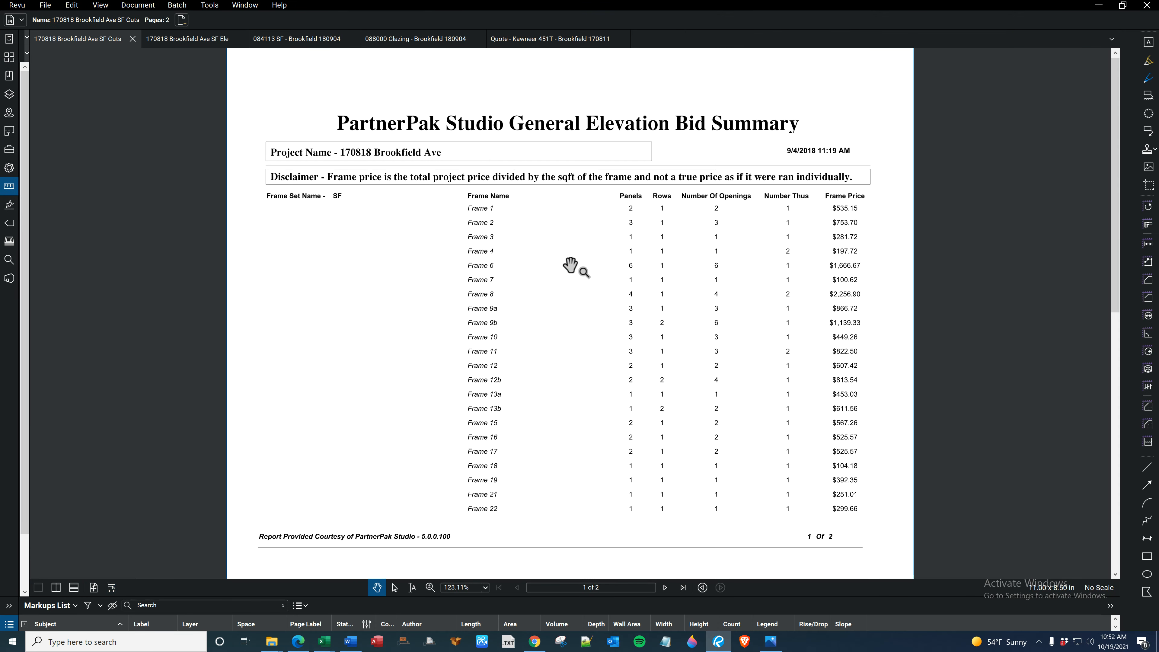
key(Page_Down)
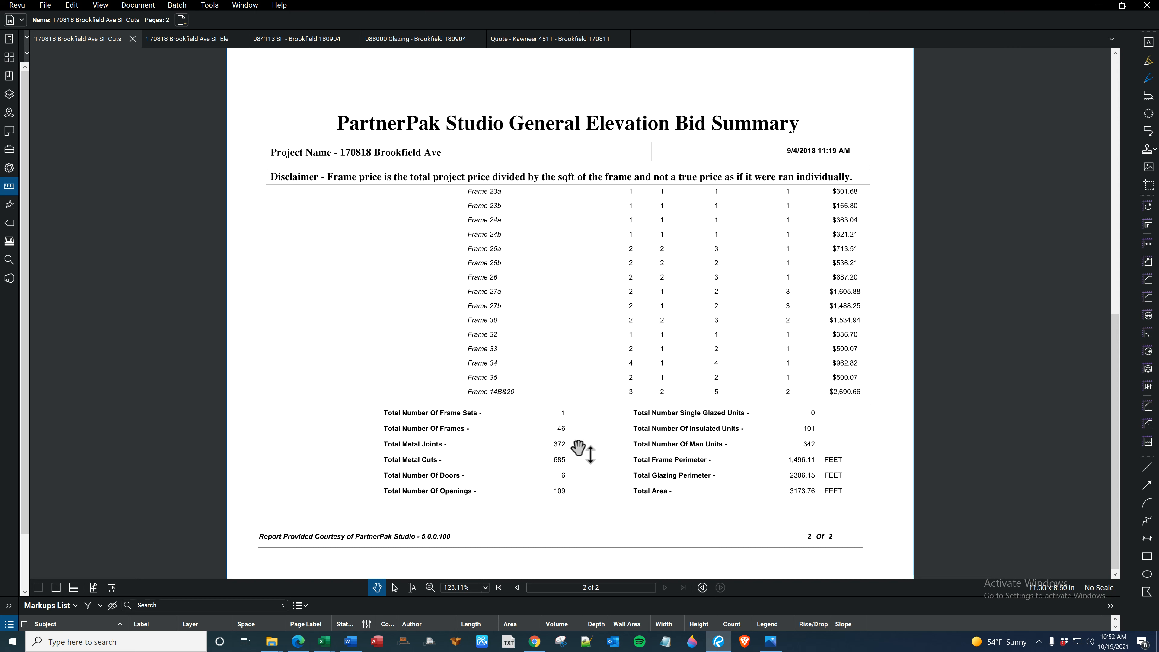
Return to the Excel workbook and set the SF1 frame quantity (Q) to 46 on the SF sheet.
double_click(637, 8)
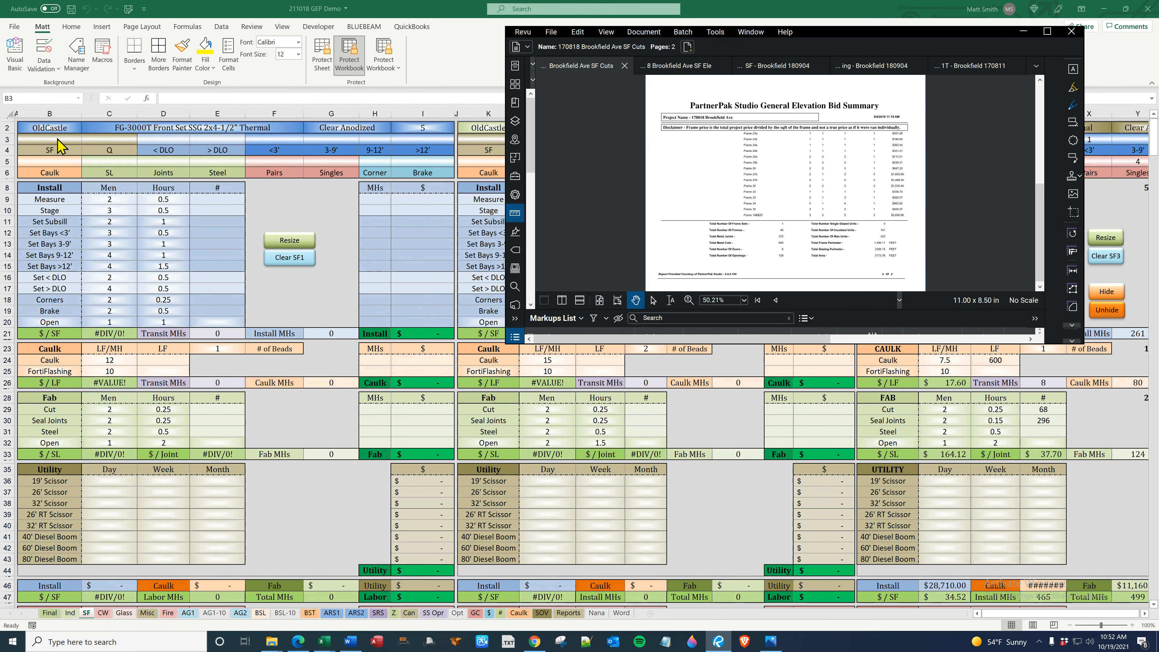
click(101, 140)
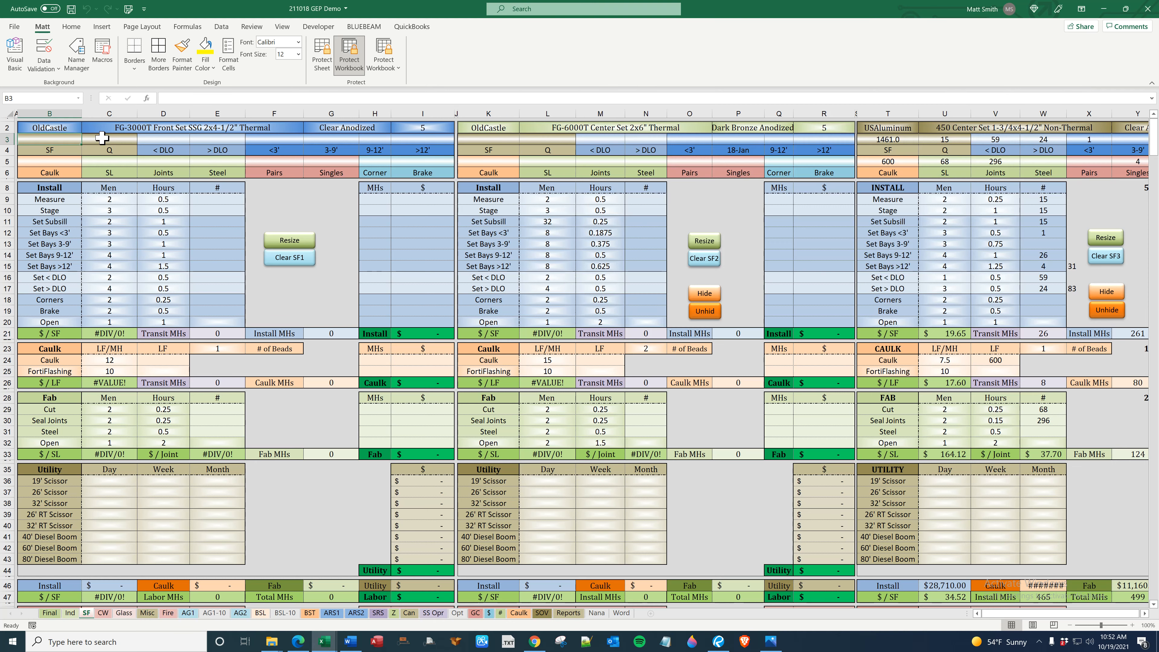
text(46)
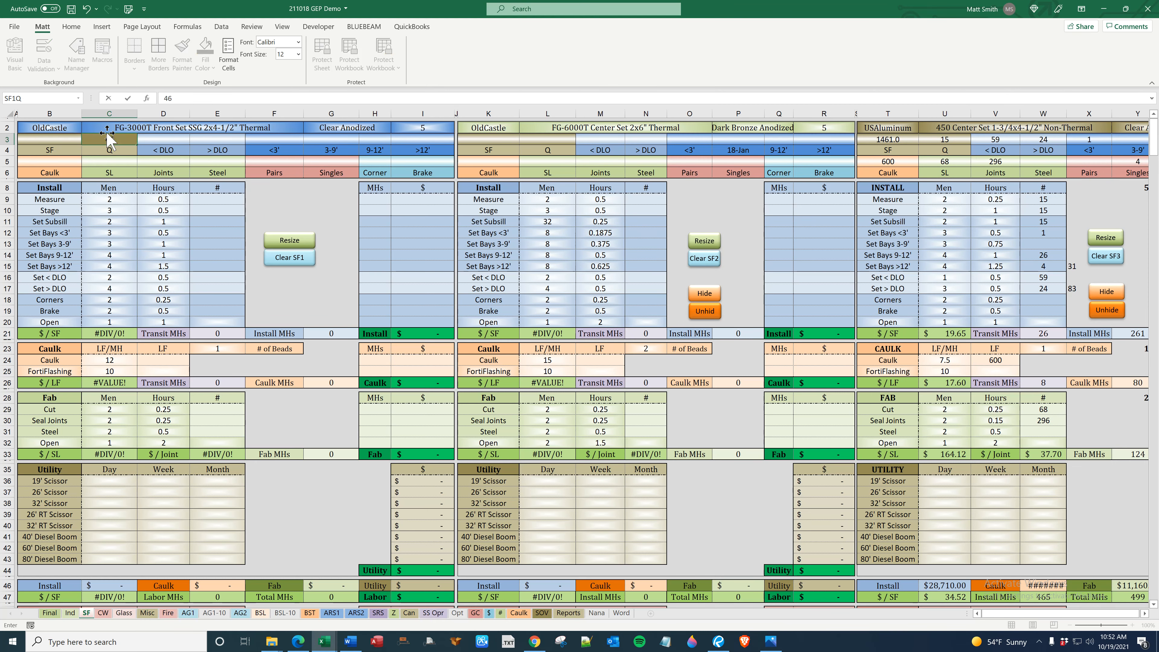
click(298, 299)
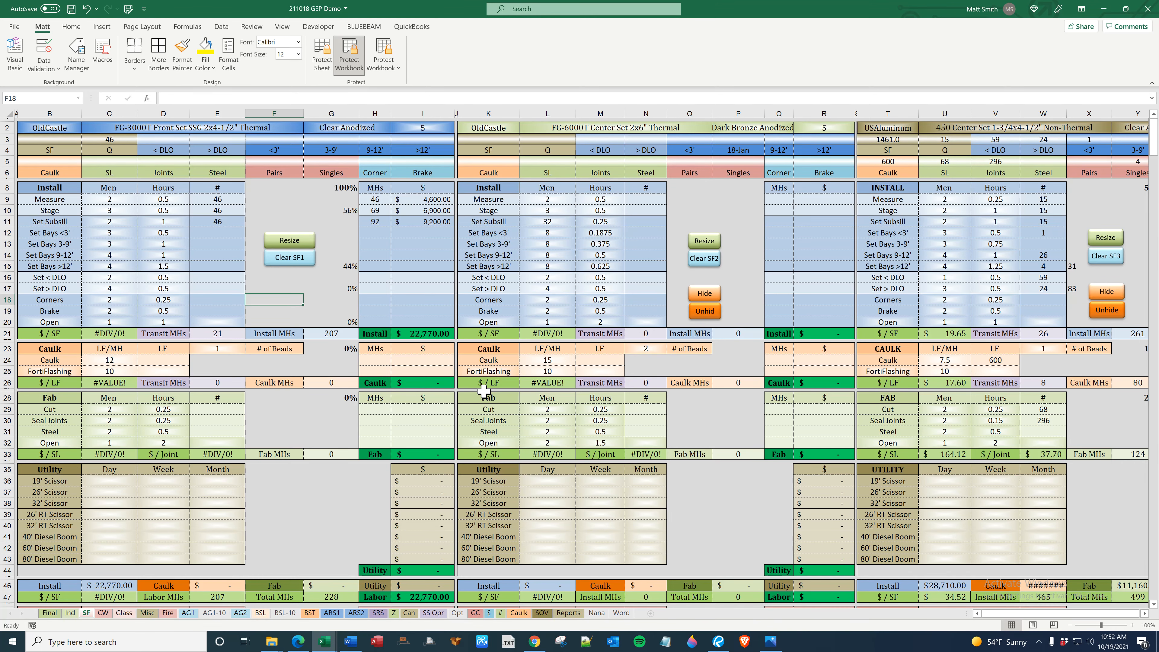
Arrange the estimate workbook and the 170818 Brookfield Ave SF Cuts PDF side by side and zoom in on the bid summary's project totals.
key(super+Left)
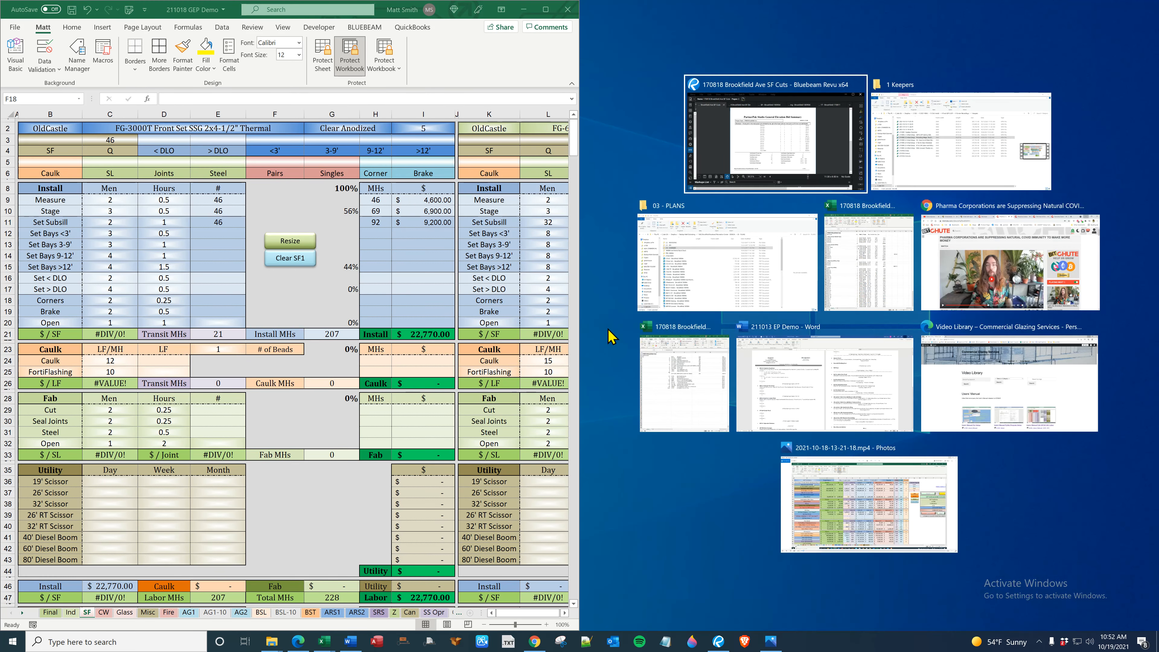
click(764, 179)
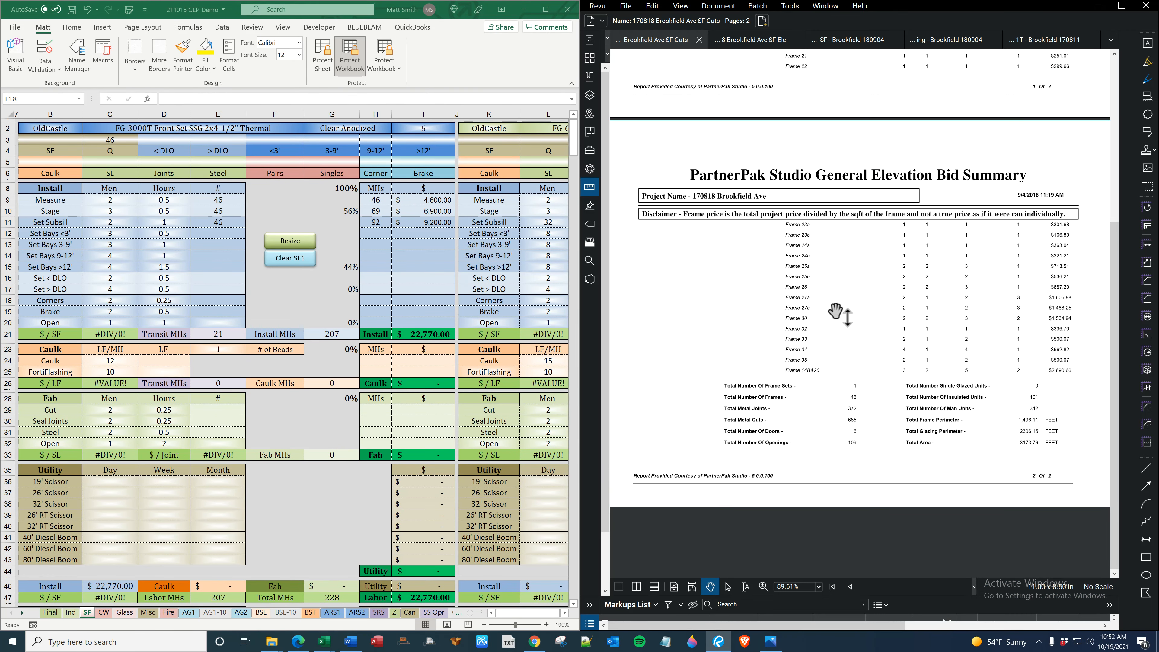
scroll(1018, 425, up, 3)
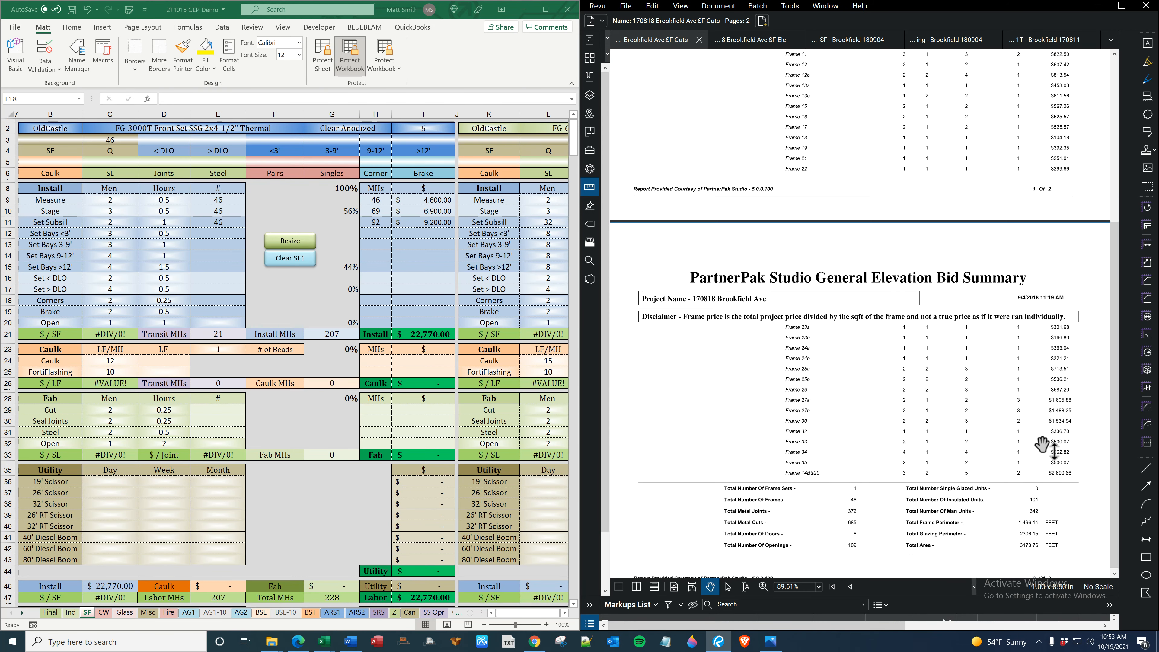
scroll(1021, 473, up, 4)
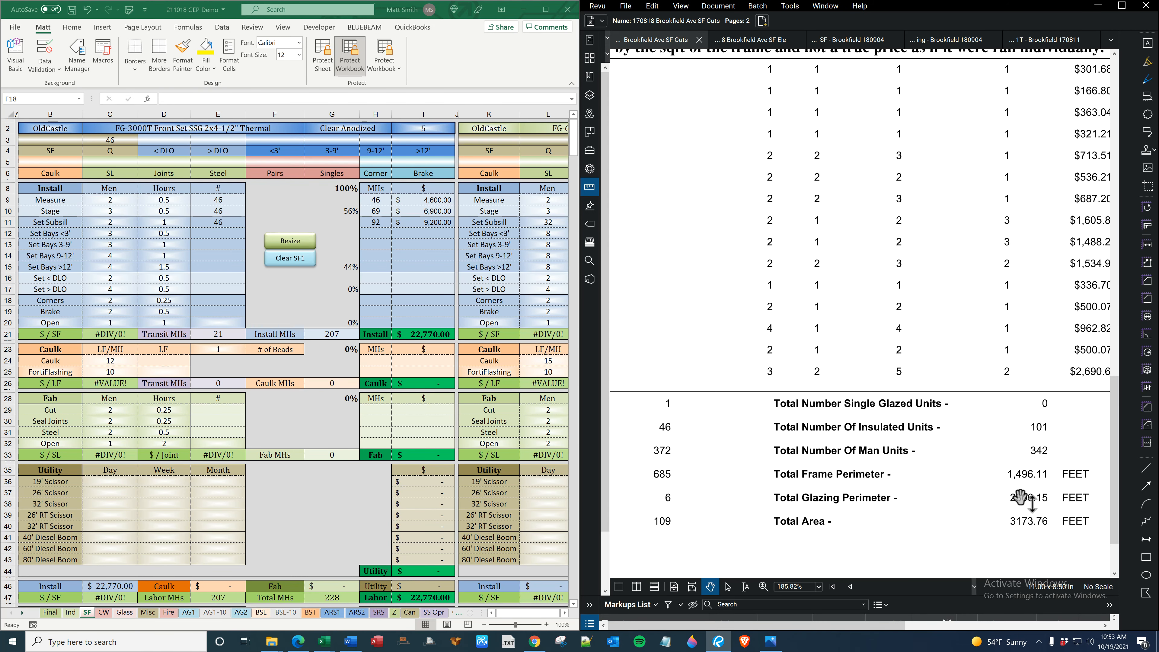
drag(994, 458, 940, 414)
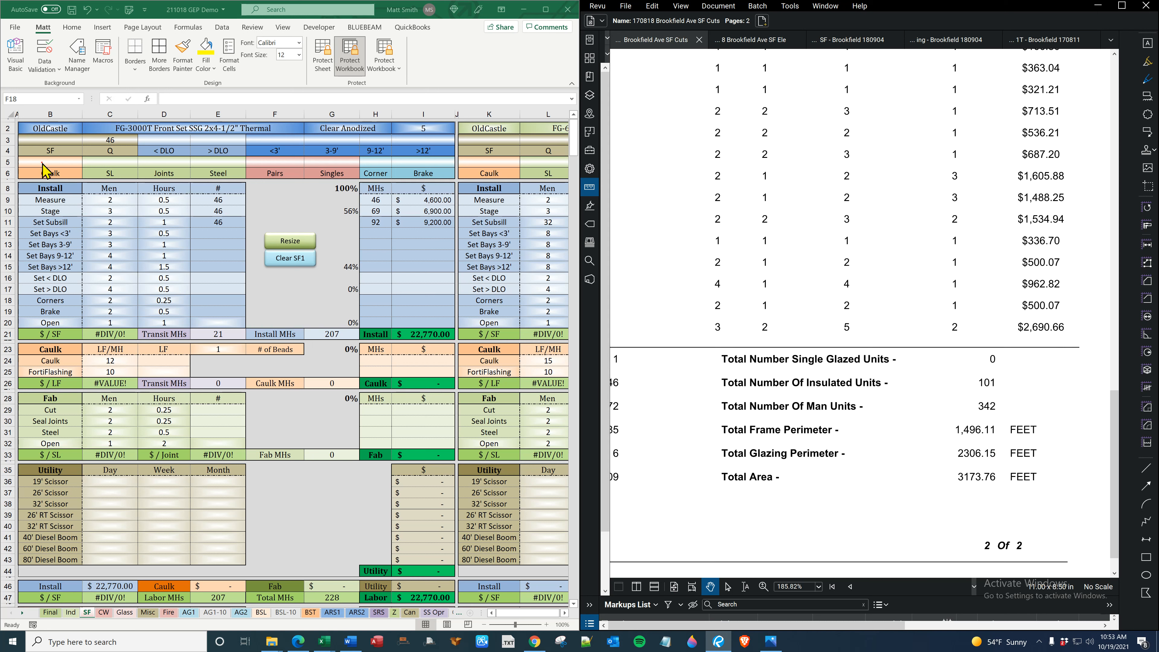
Enter 1497 as the SF1 caulk length and 3174 as its square footage (SF) from the bid summary totals.
click(54, 162)
text(1497)
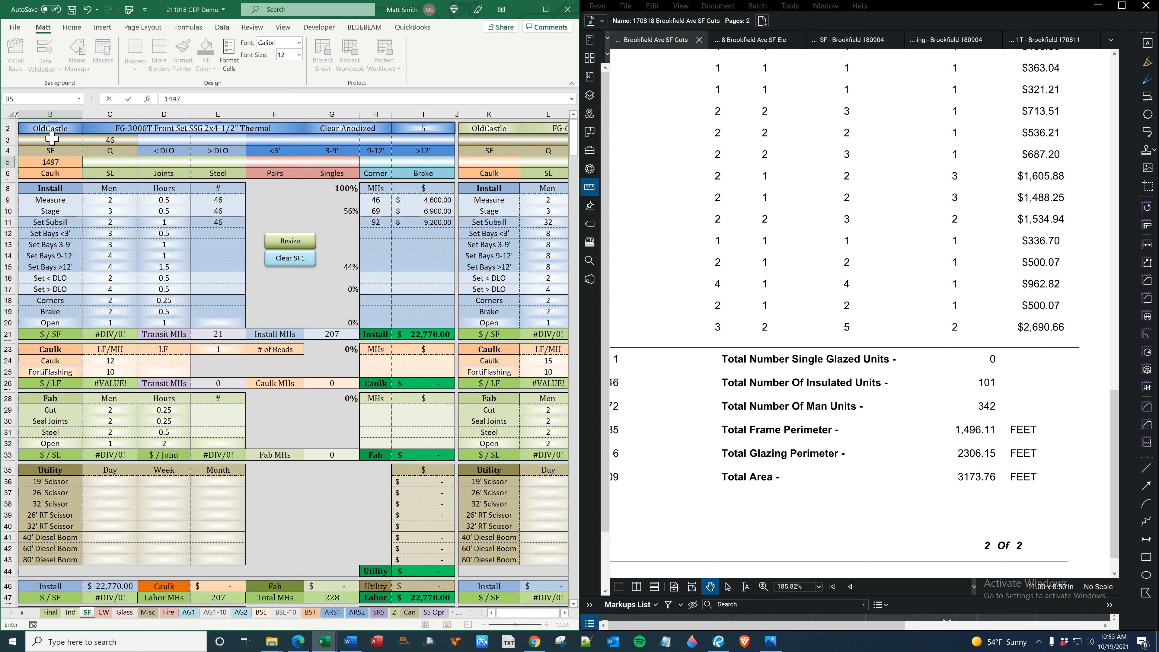
click(51, 138)
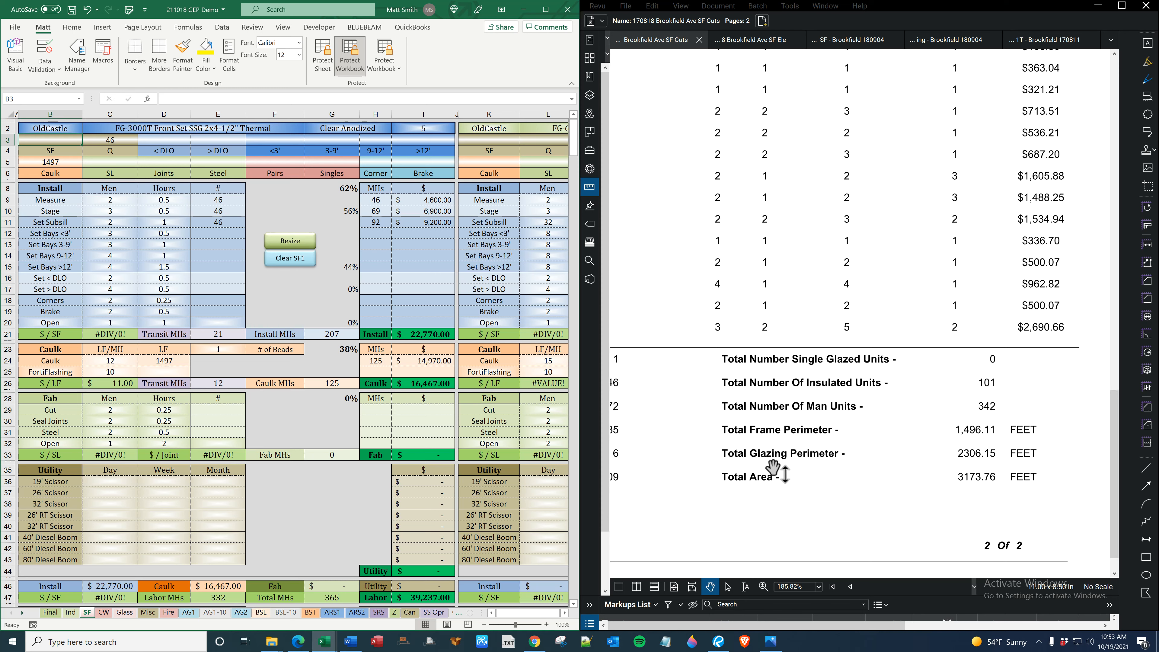
text(3174)
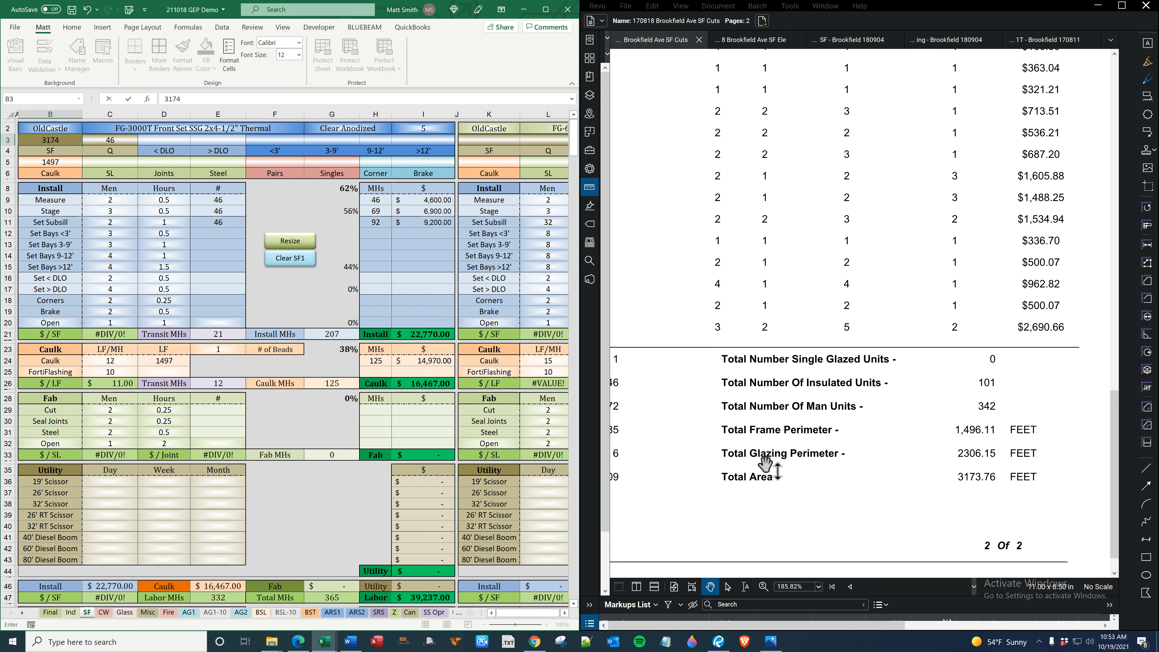
key(Tab)
Set the SF1 joint quantity to 372 using the Total Metal Joints figure in the bid summary.
drag(831, 438, 987, 437)
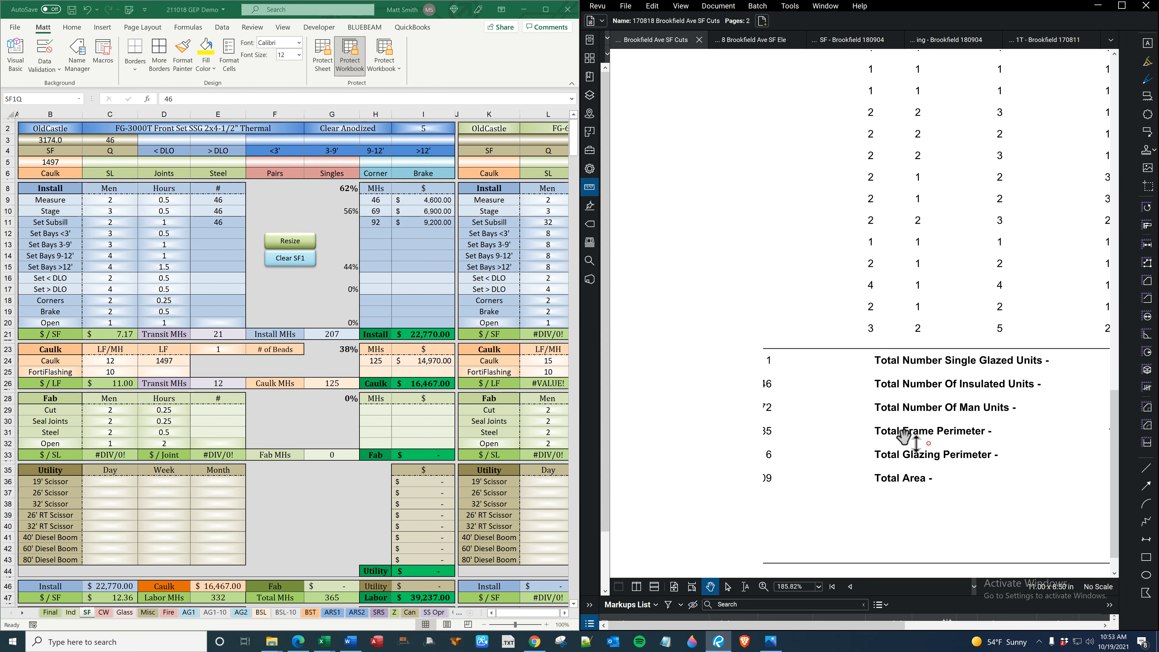
drag(860, 443, 1006, 431)
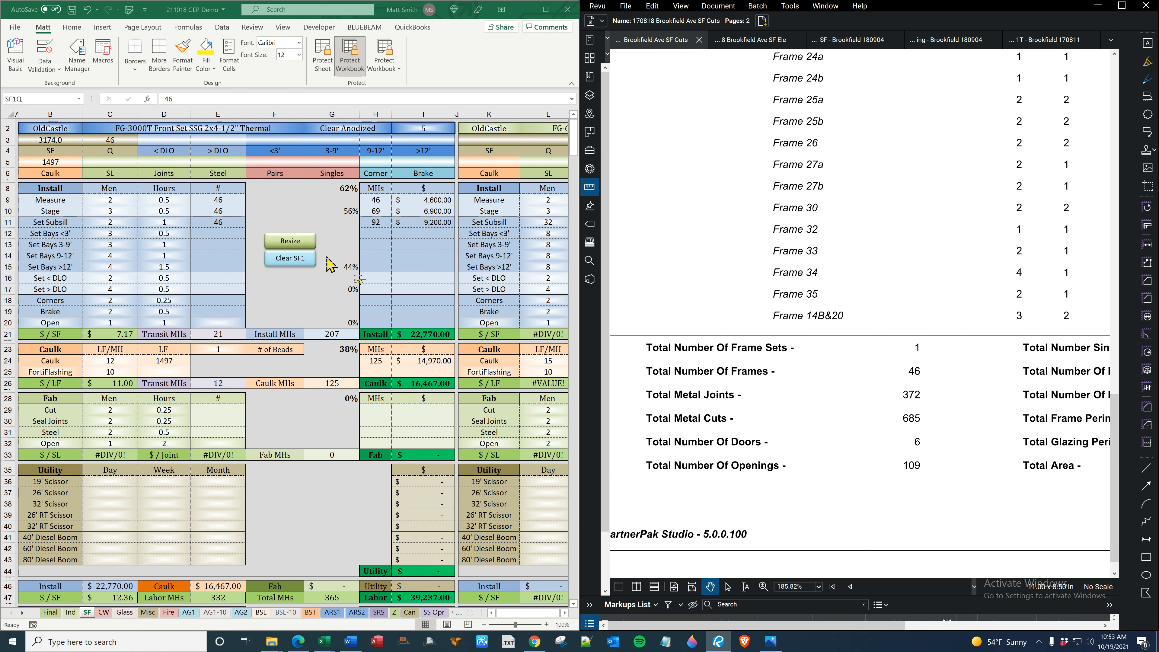
click(174, 161)
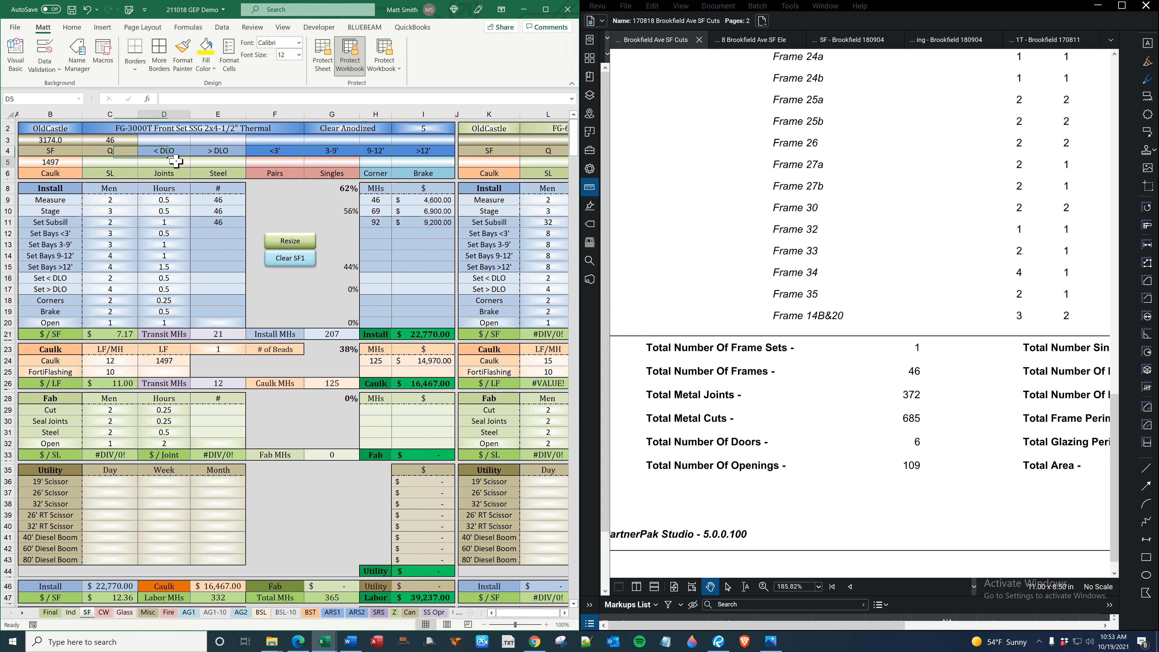
text(3)
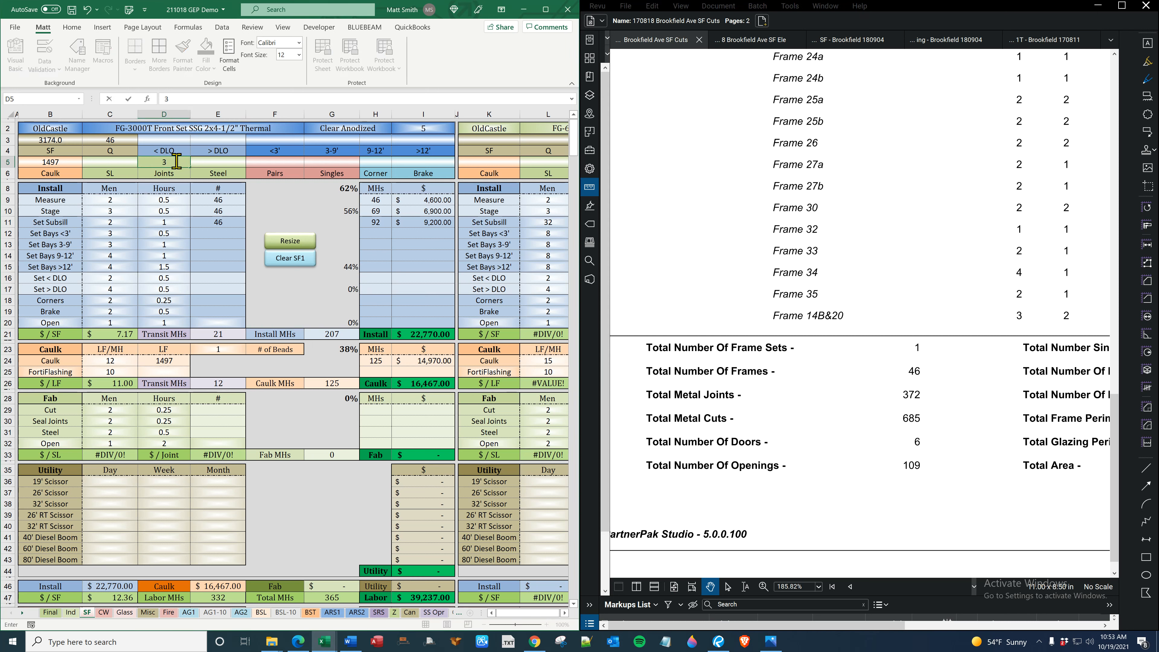
text(72)
key(Return)
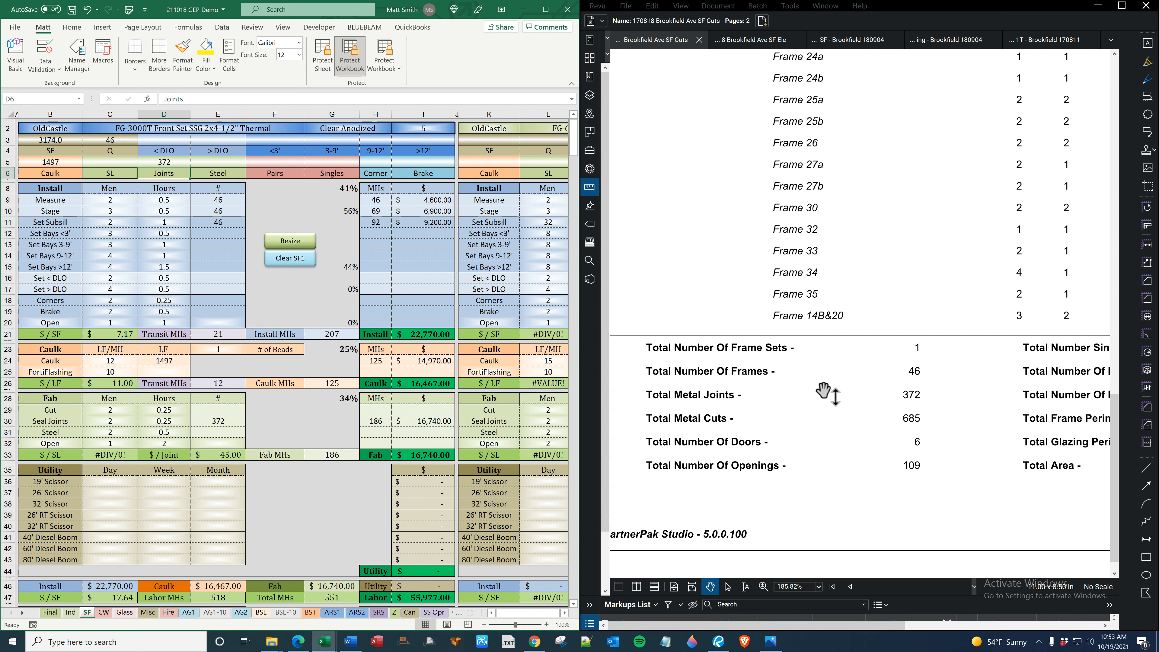
Look through the frame elevations in the 170818 Brookfield Ave SF Ele document, closing in on Frame 9a.
click(859, 396)
scroll(827, 377, down, 3)
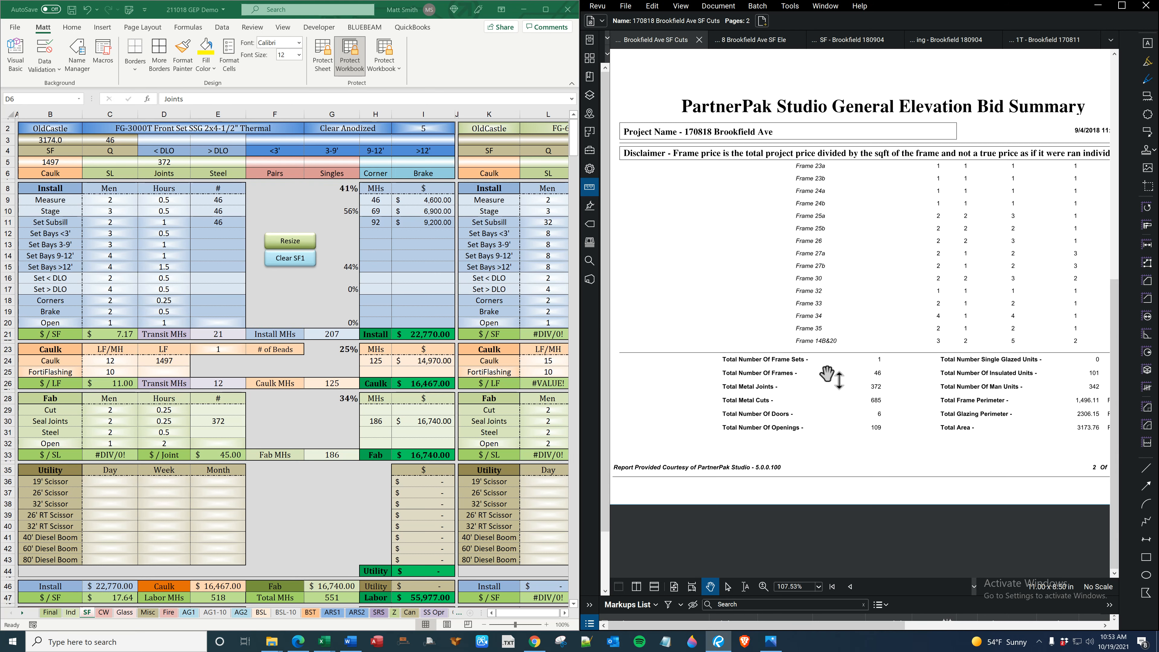
click(755, 41)
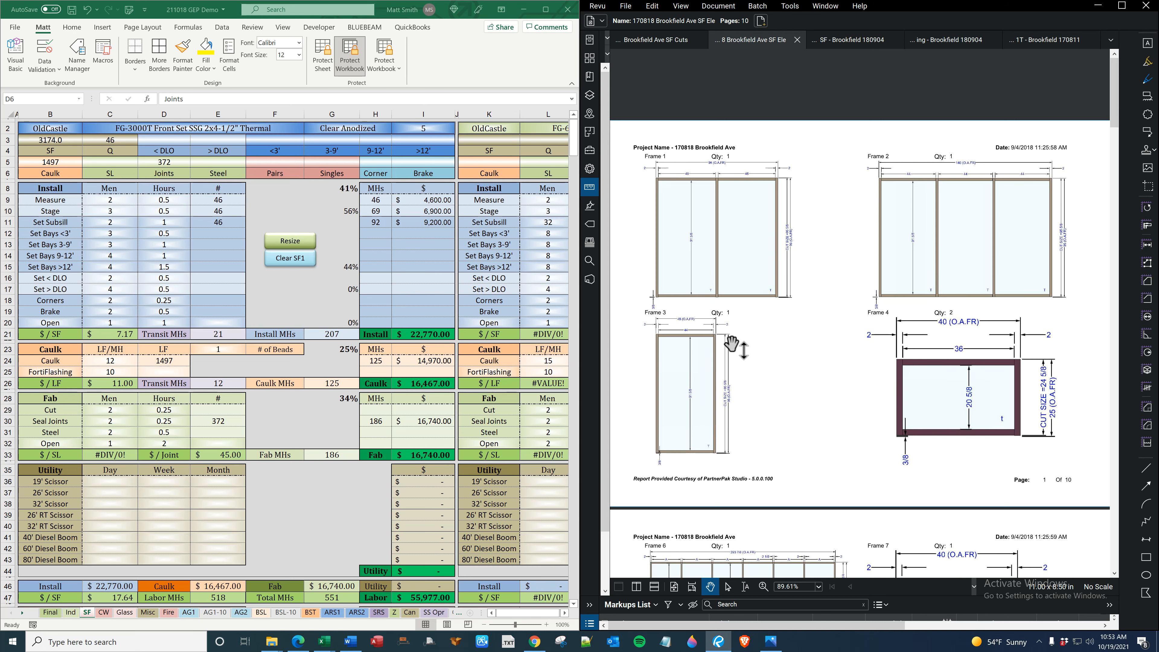
scroll(857, 342, down, 4)
scroll(895, 317, down, 6)
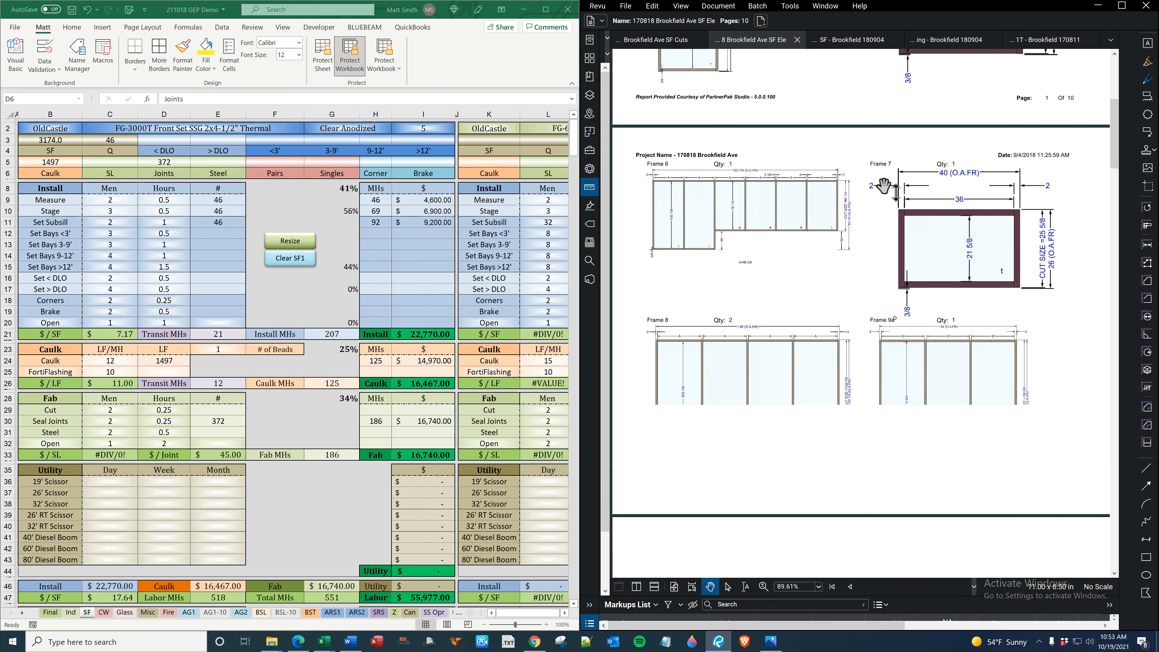
scroll(993, 261, up, 5)
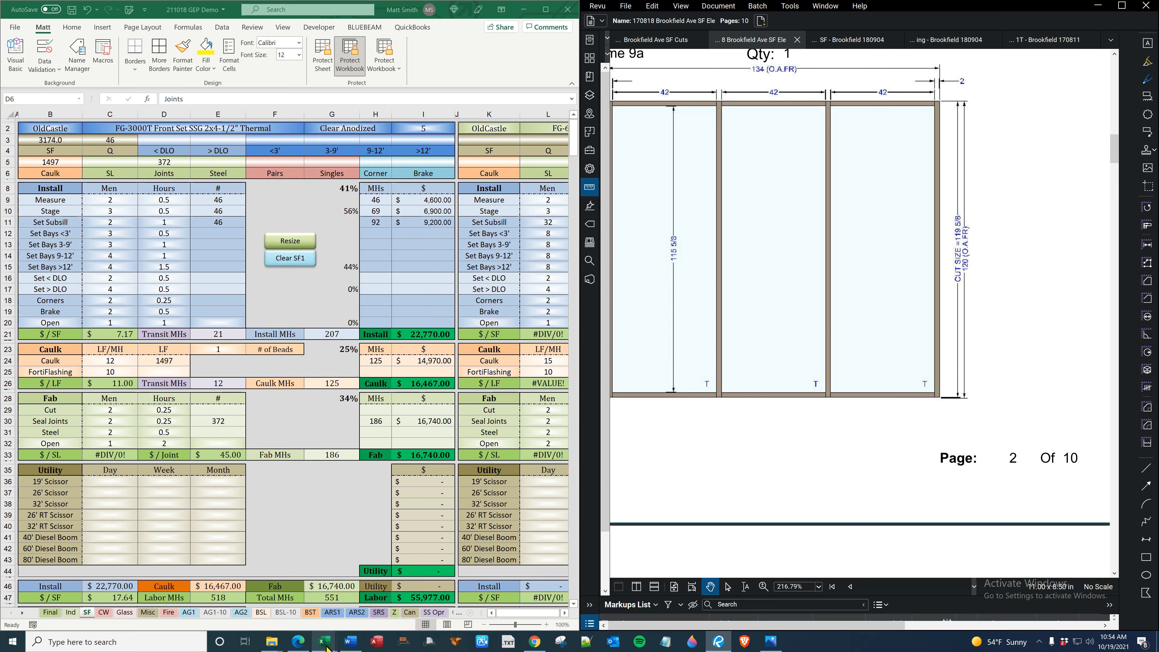
Bring up the 170818 Brookfield Ave SF Glass and SF SLs workbooks side by side.
mouse_move(327, 648)
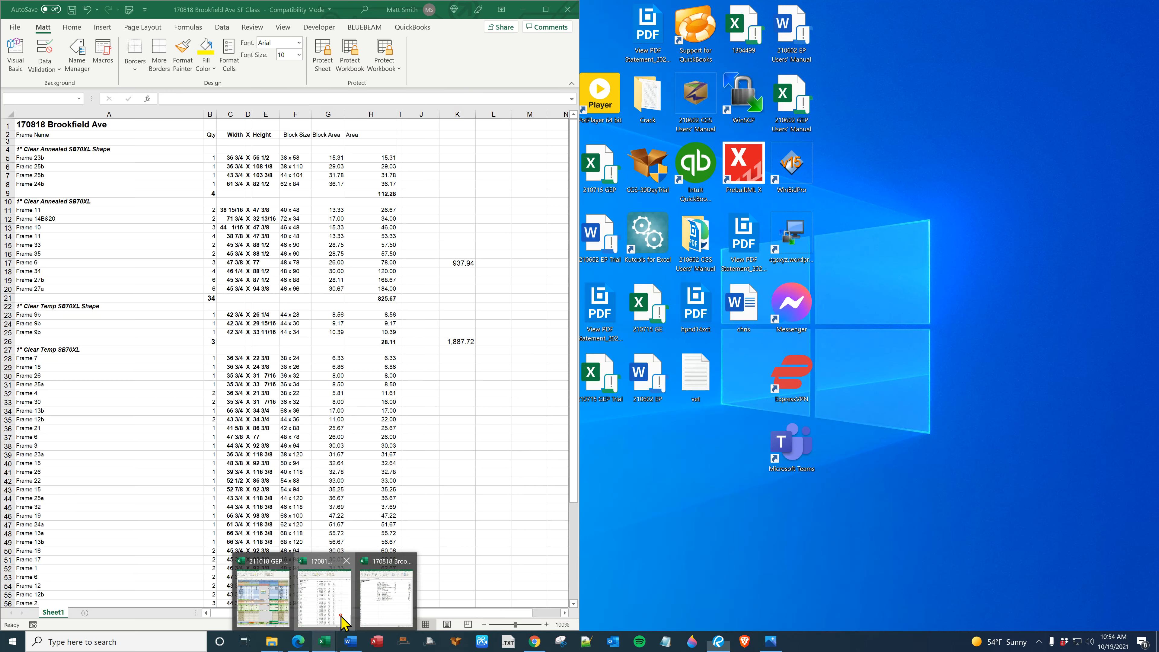
click(343, 622)
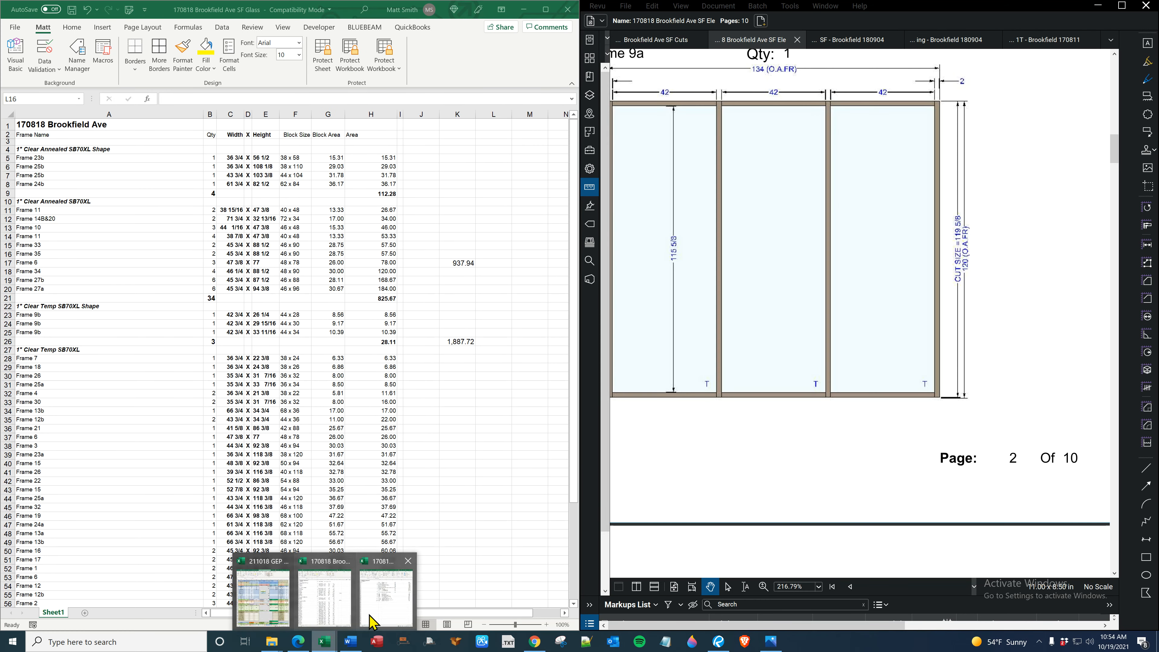
click(379, 621)
click(808, 442)
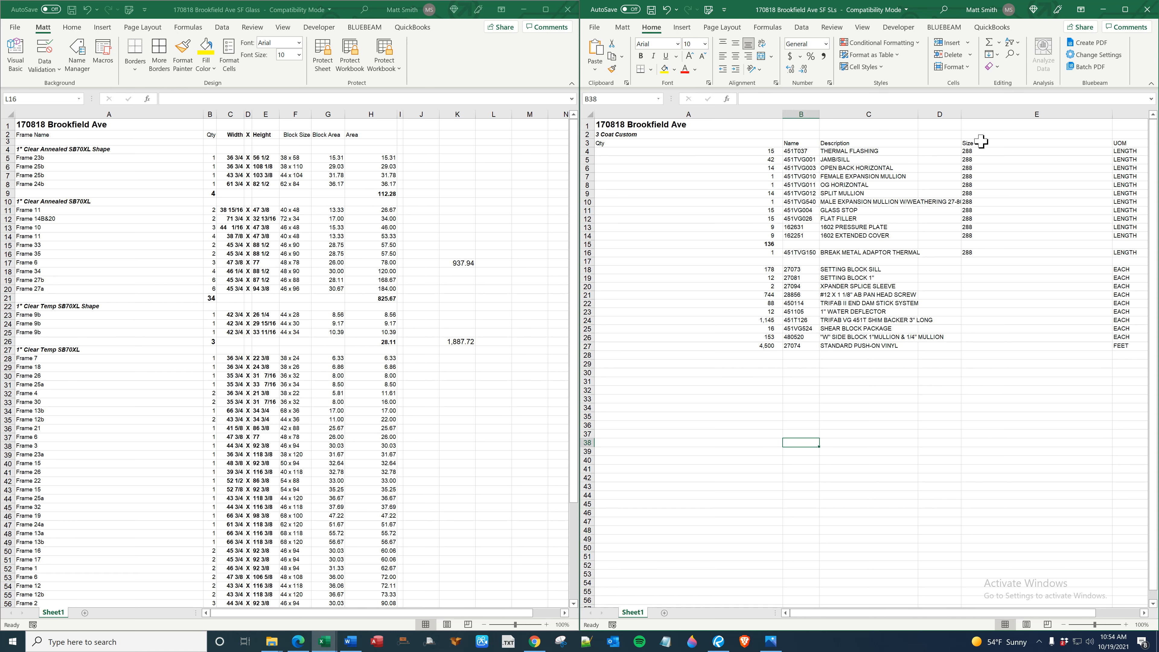
Examine the stock-length quantities and total in SF SLs and the SF Glass quantities, and close SF SLs without saving.
drag(771, 153, 967, 229)
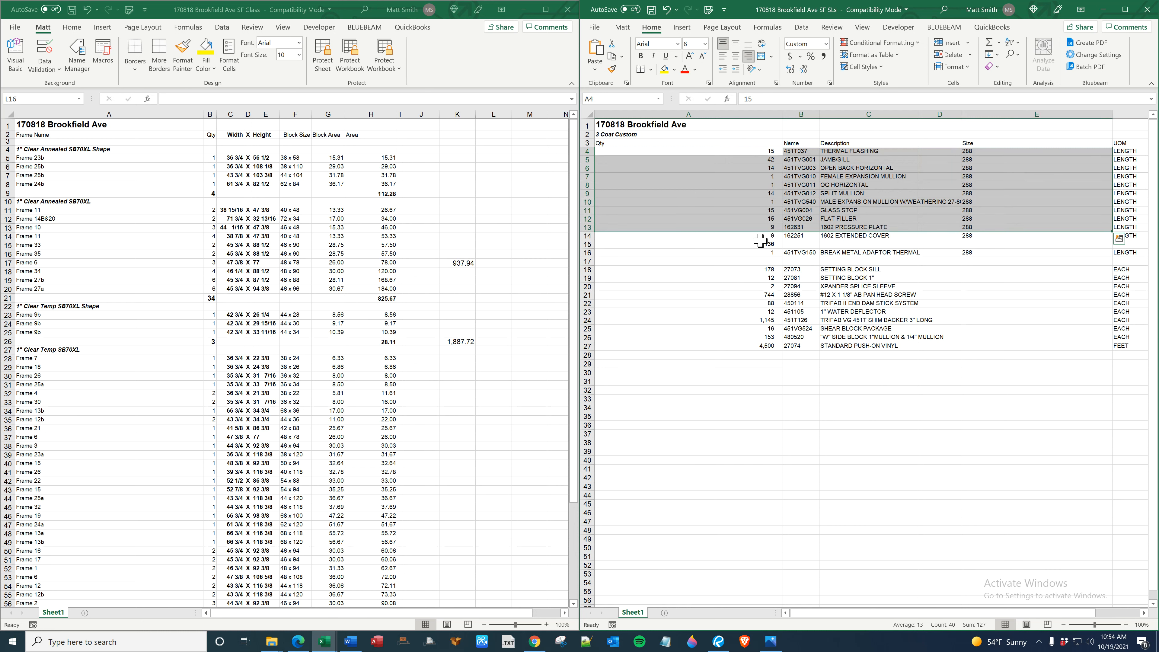
click(633, 132)
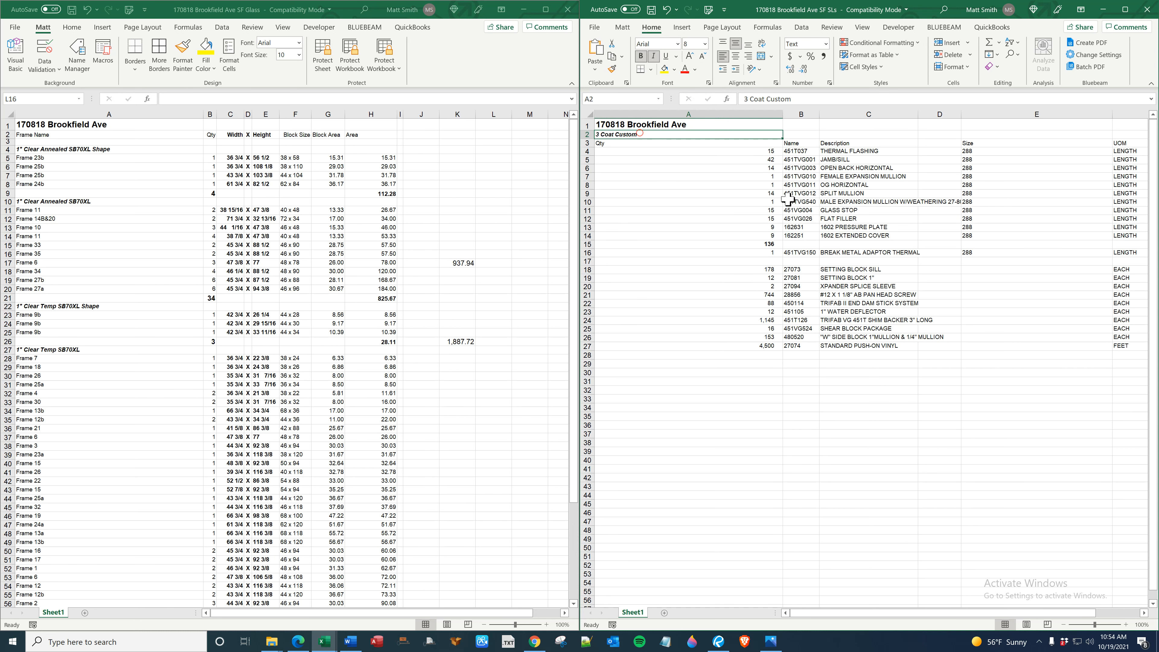
click(763, 247)
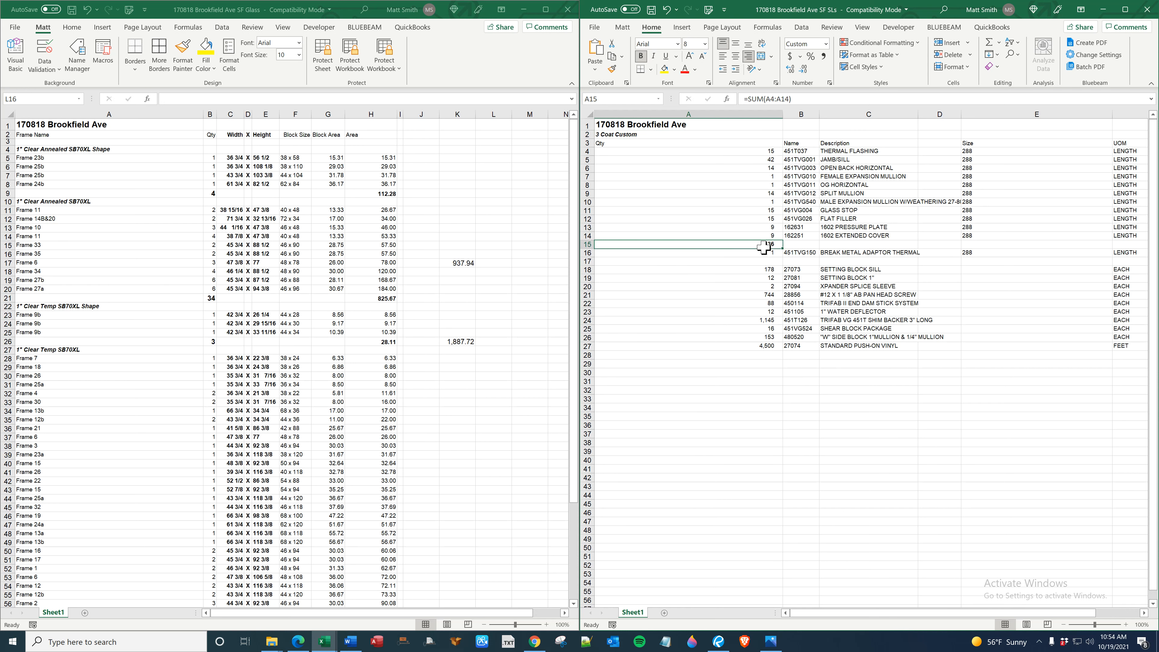
drag(758, 151, 769, 235)
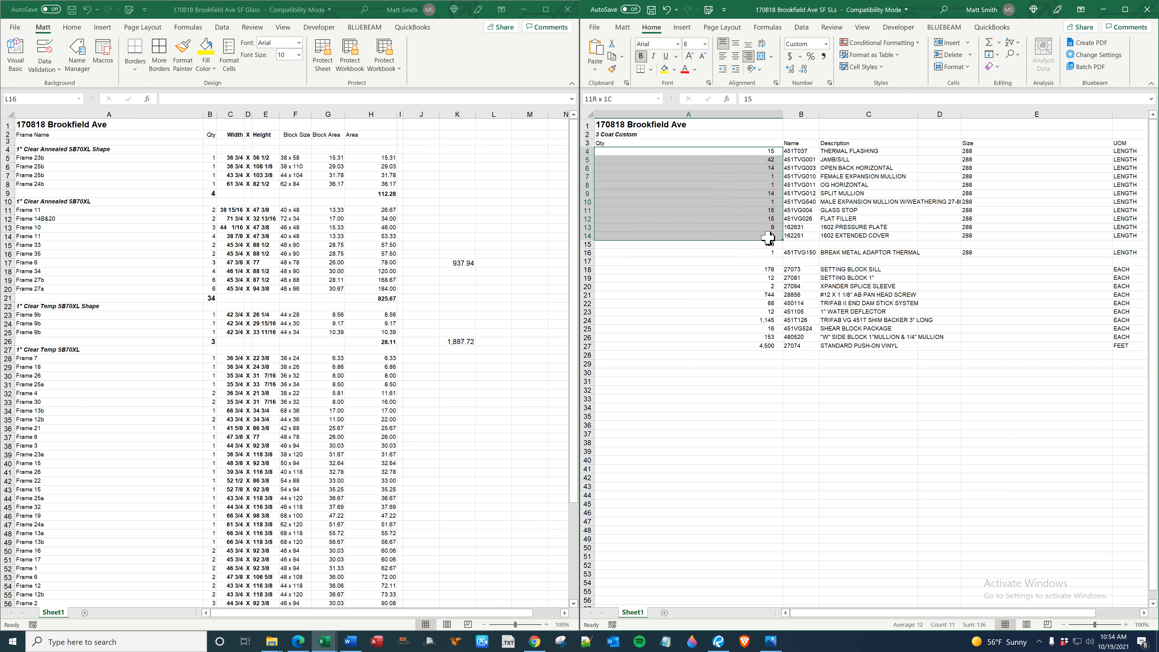
click(49, 166)
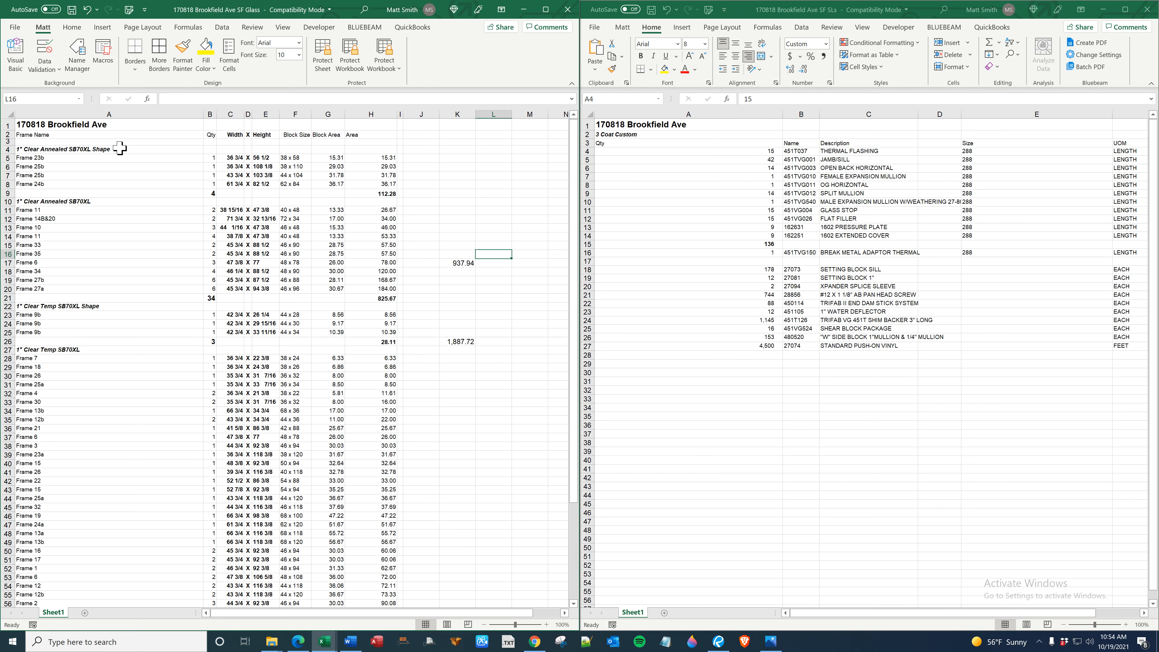
click(210, 193)
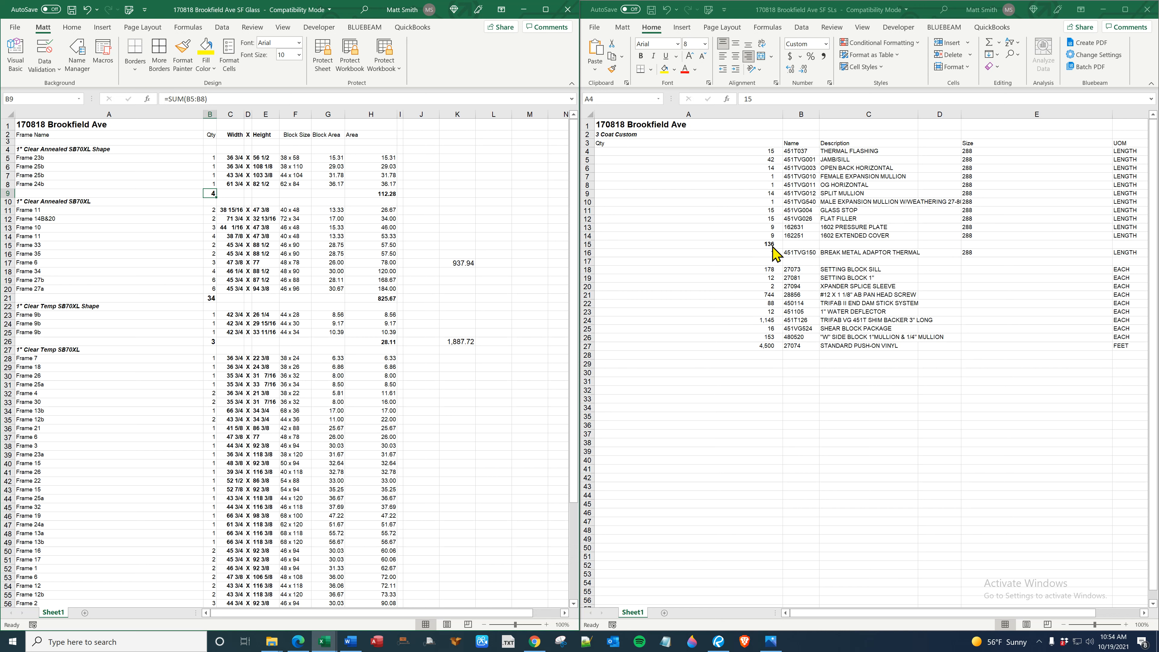
click(1148, 10)
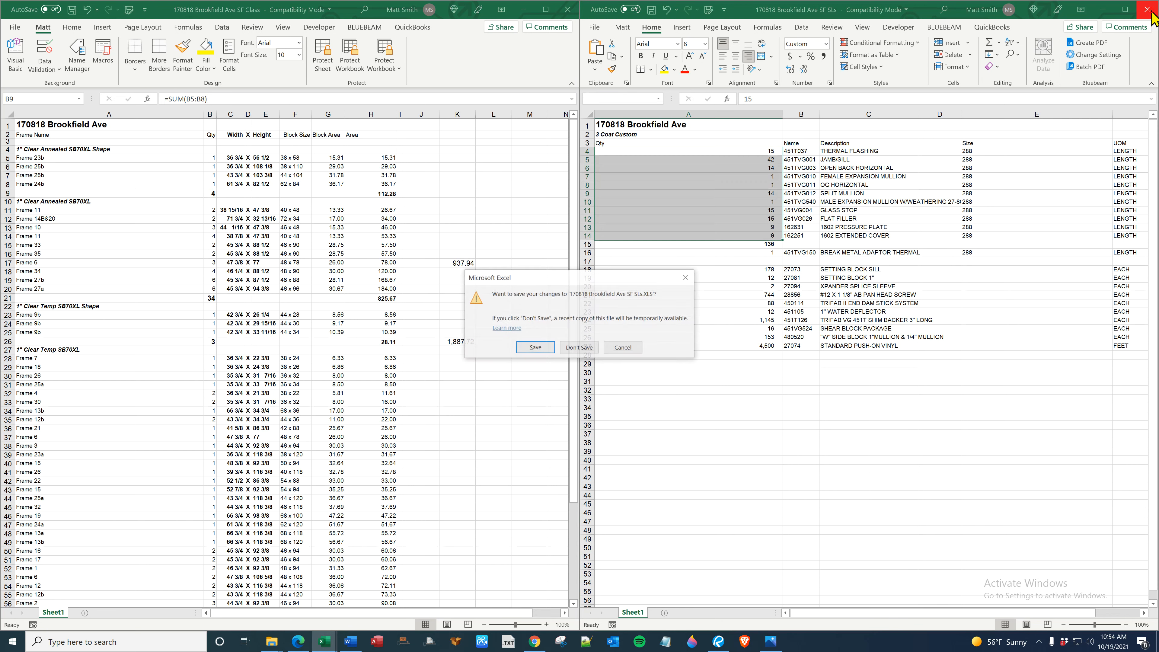
click(571, 348)
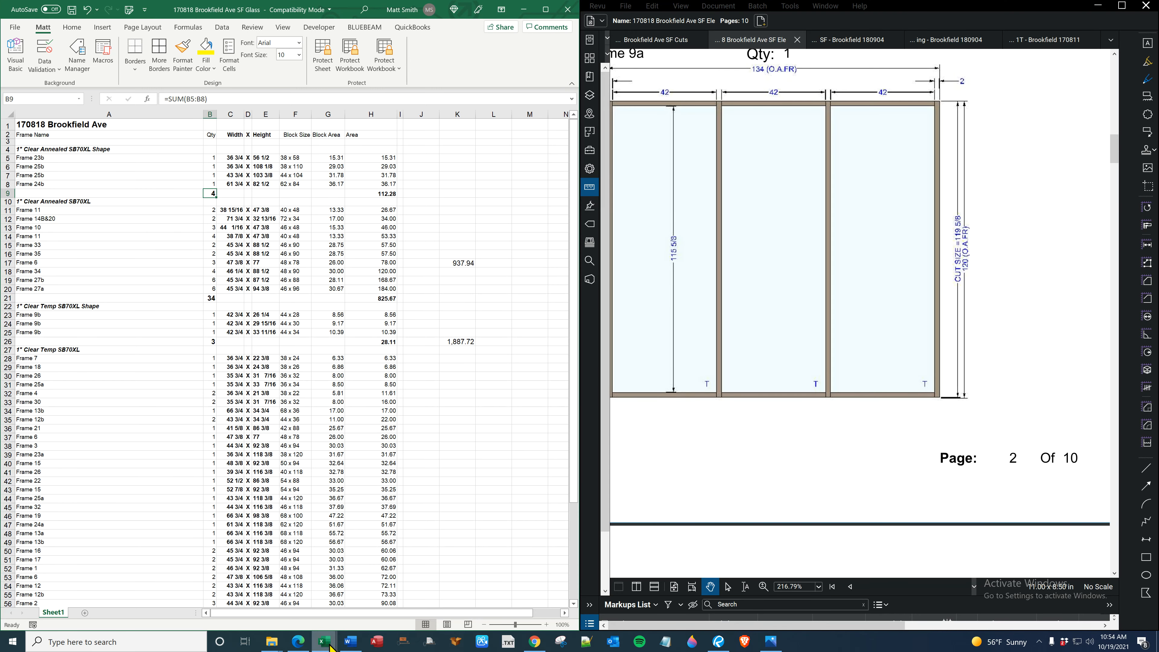
Return to the 211018 GEP Demo workbook and set the SF1 stock length quantity (SL) to 136.
mouse_move(331, 647)
click(294, 594)
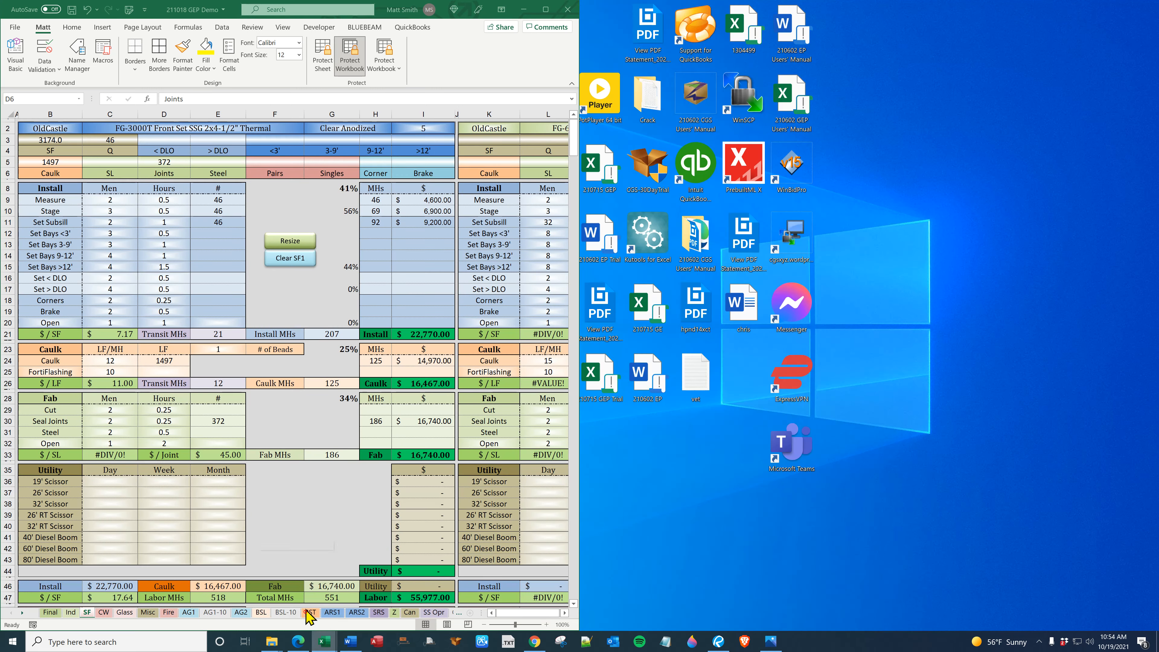
click(132, 162)
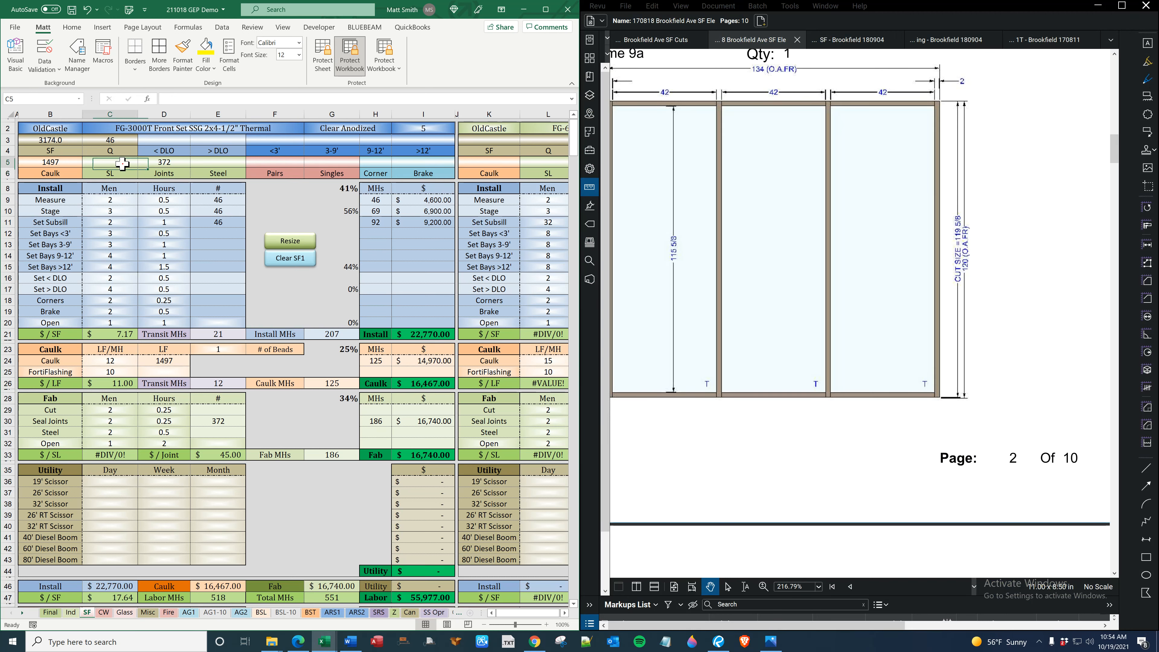
text(136)
key(Return)
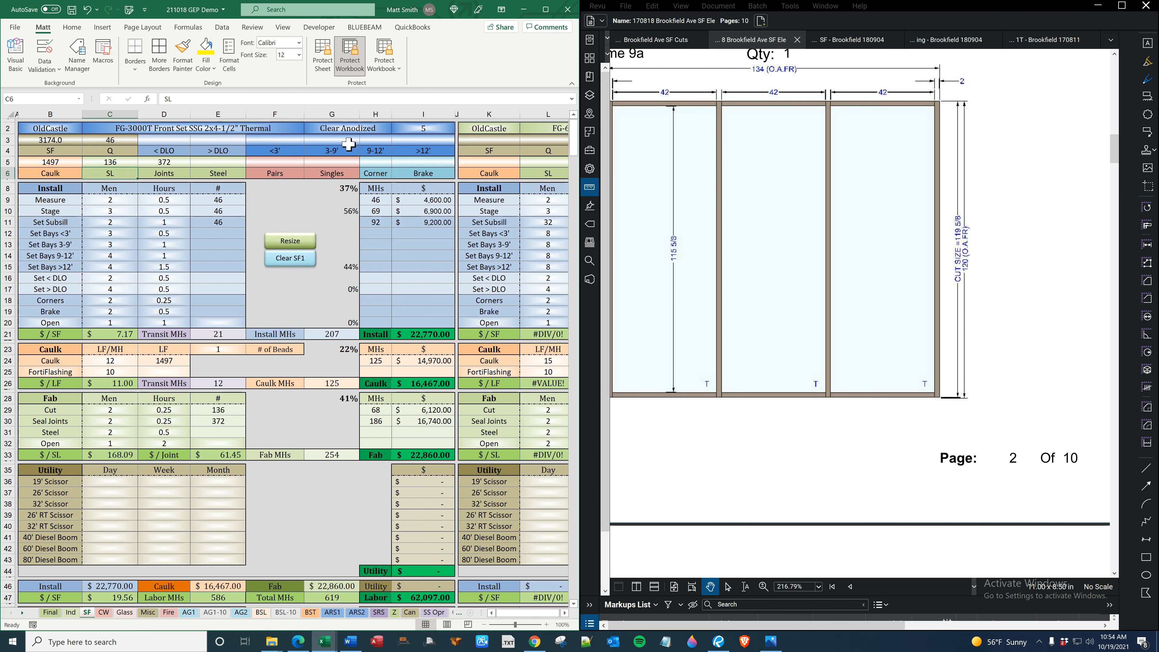
View the first two pages of frame elevations at full window size, and shrink the PDF window back over the workbook.
click(1124, 8)
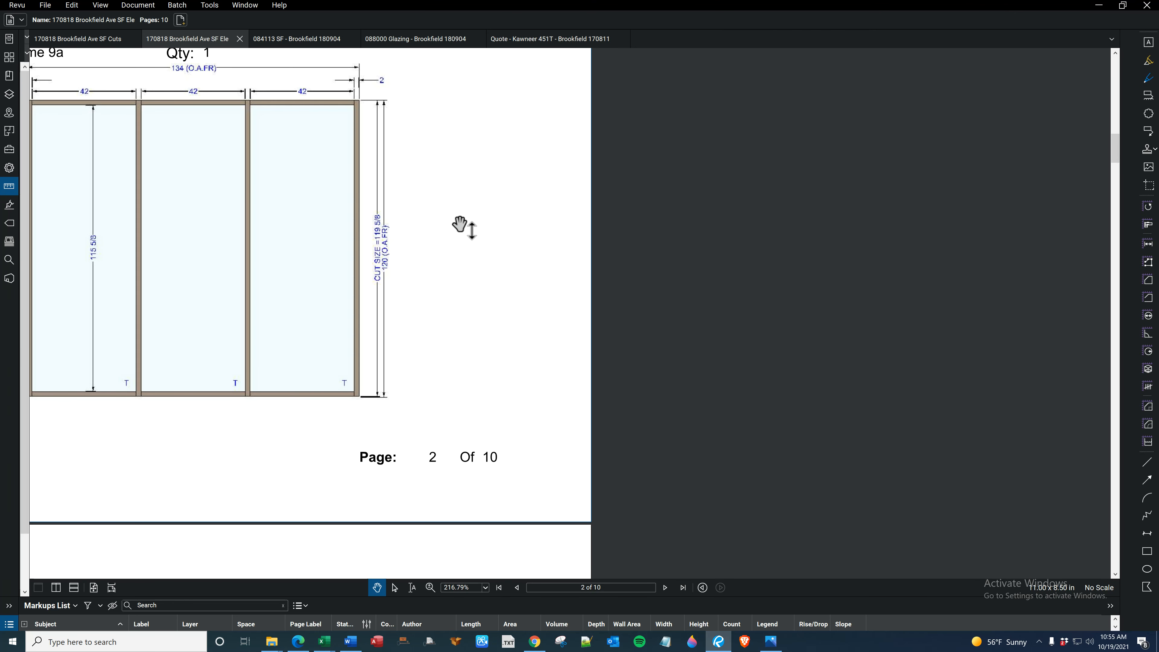
scroll(462, 223, down, 3)
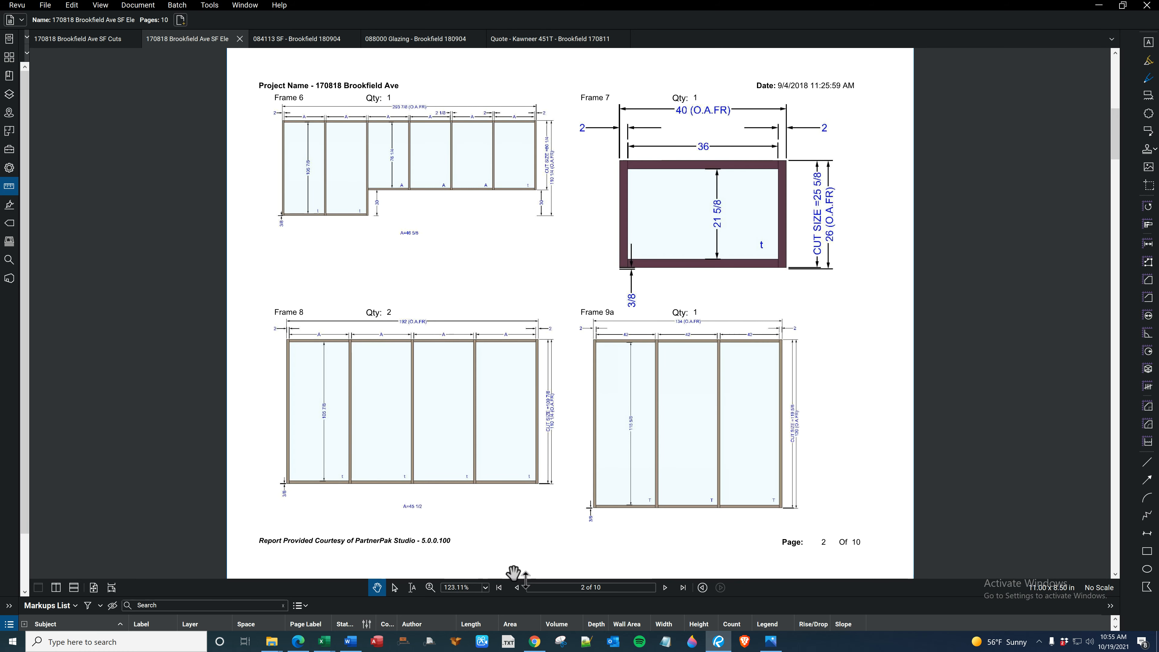
click(518, 588)
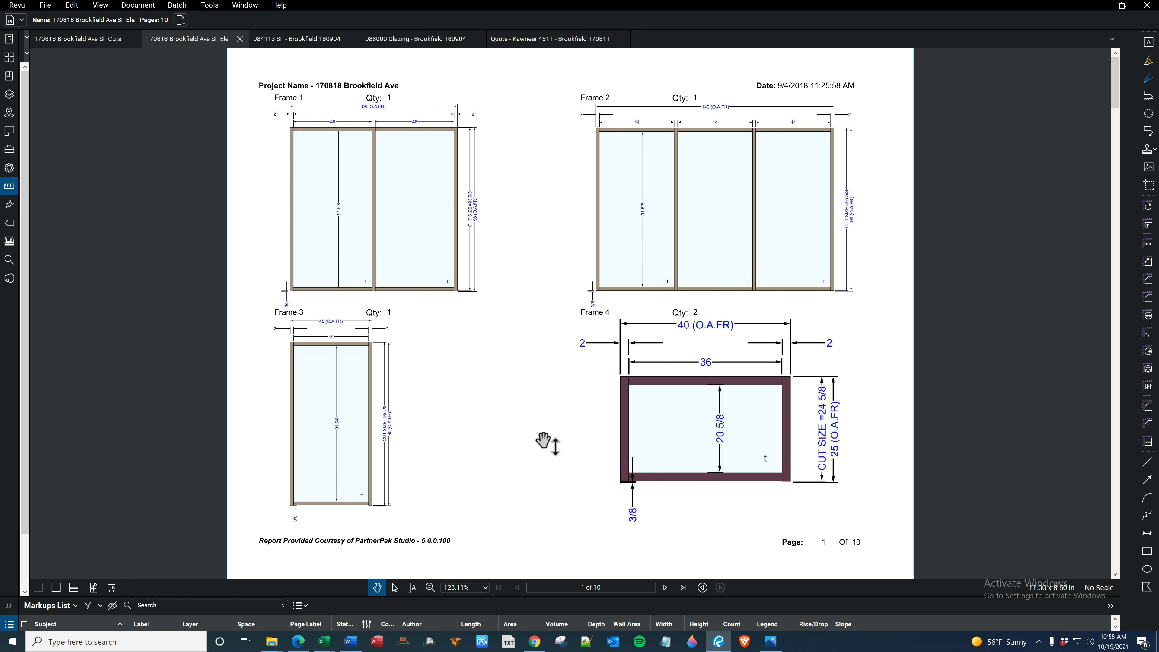
drag(576, 18, 625, 235)
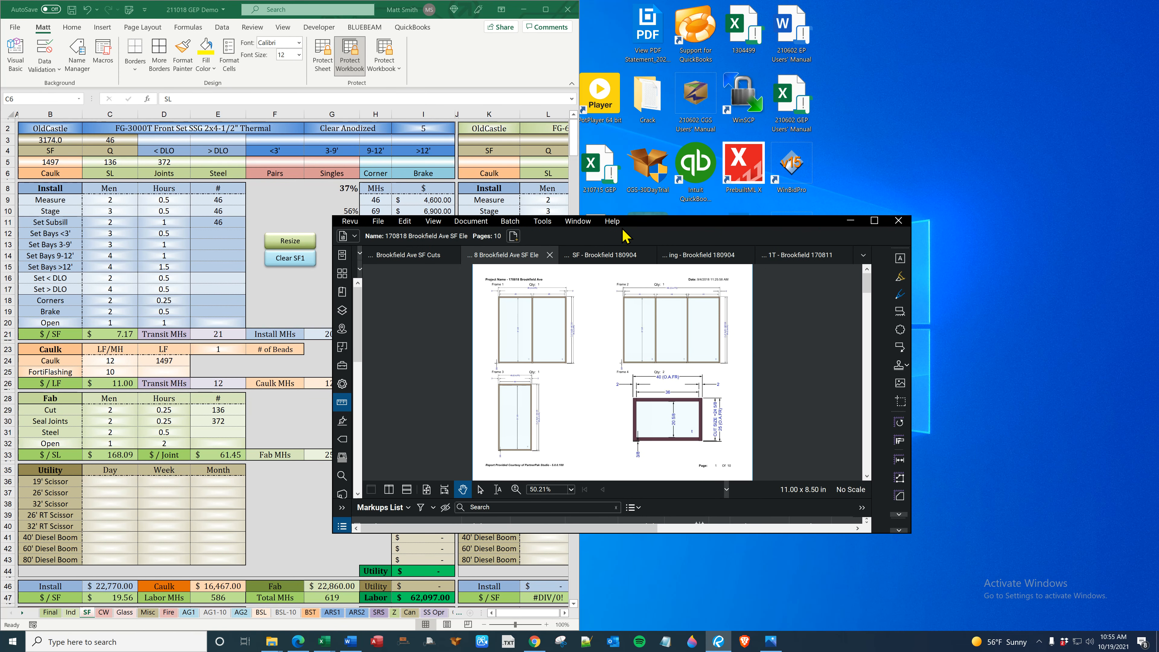
Enlarge the PDF window to full size and examine the storefront frame elevations on the first pages.
drag(625, 235, 629, 7)
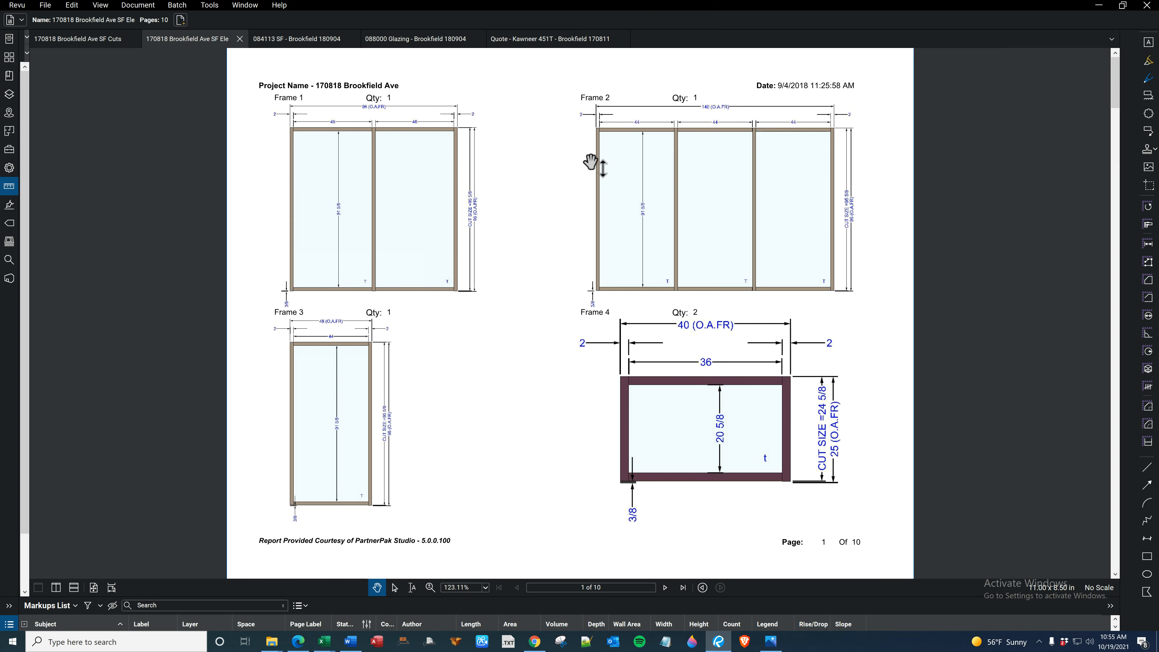
click(478, 161)
scroll(523, 176, up, 1)
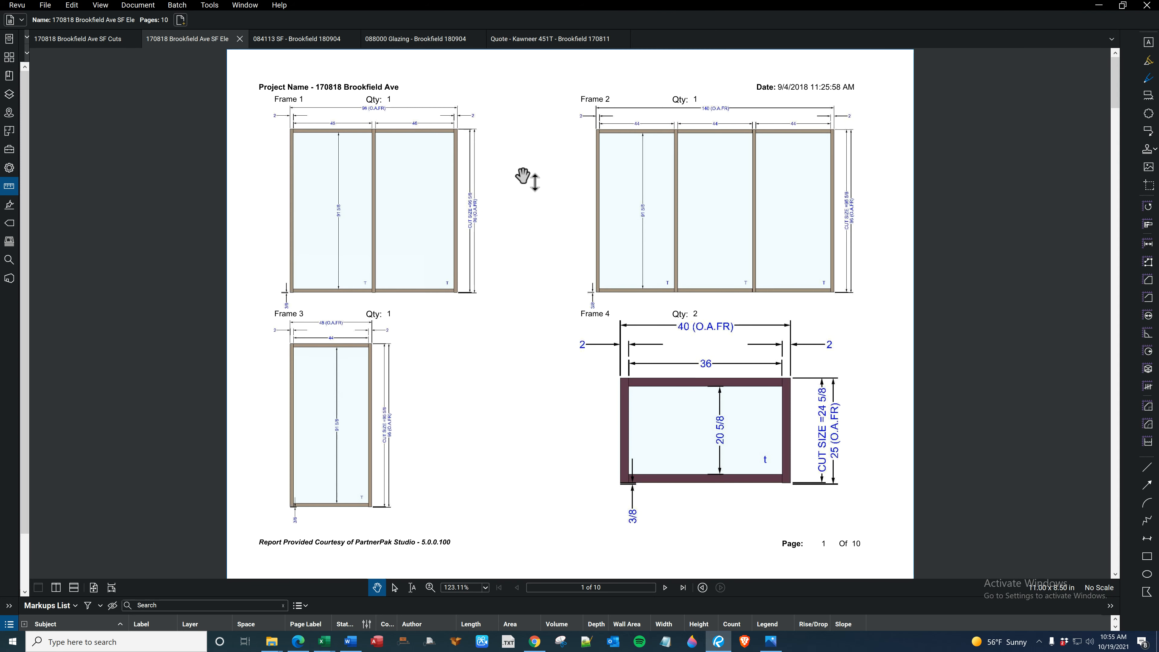
scroll(520, 180, up, 1)
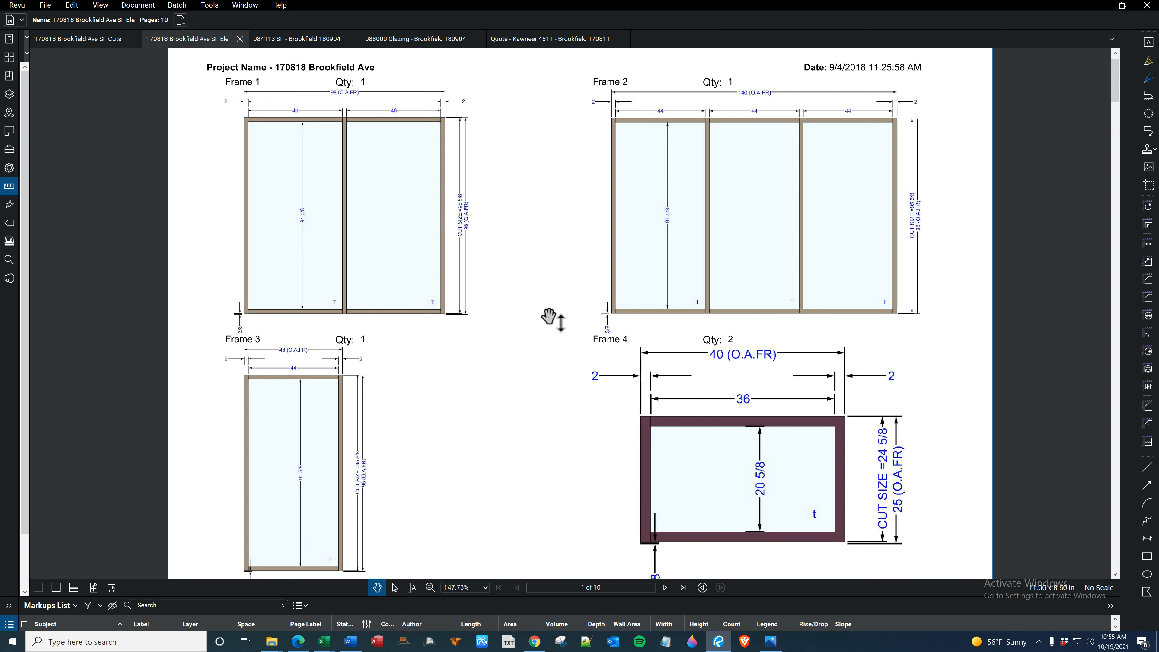
scroll(549, 316, down, 1)
scroll(549, 316, down, 3)
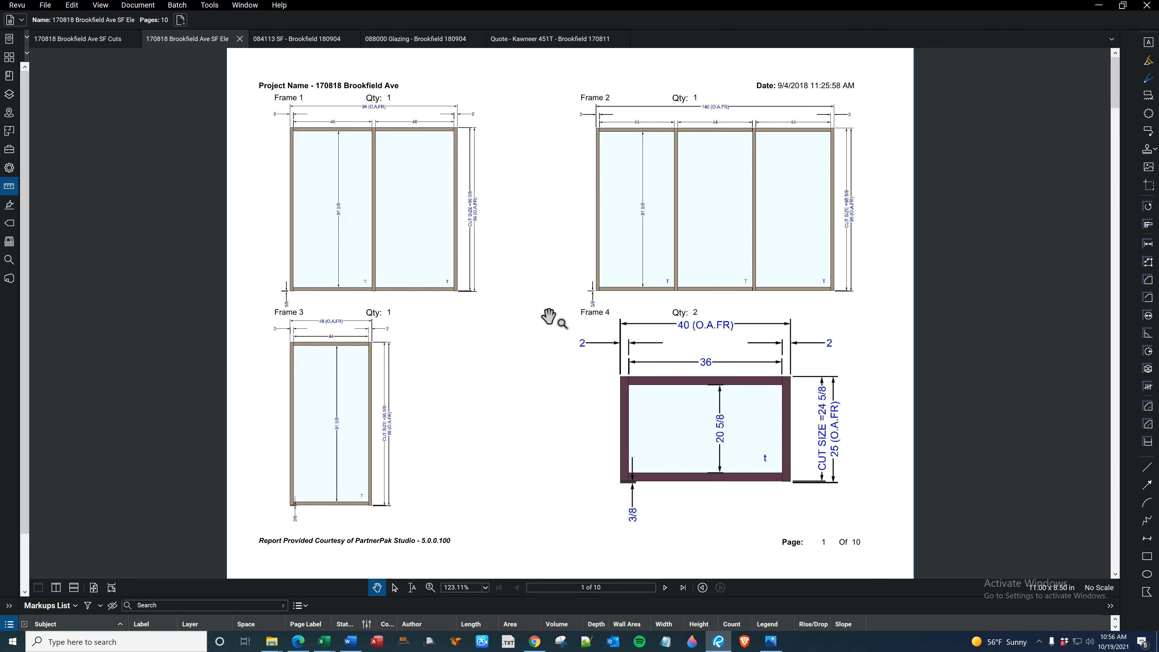
scroll(549, 316, down, 3)
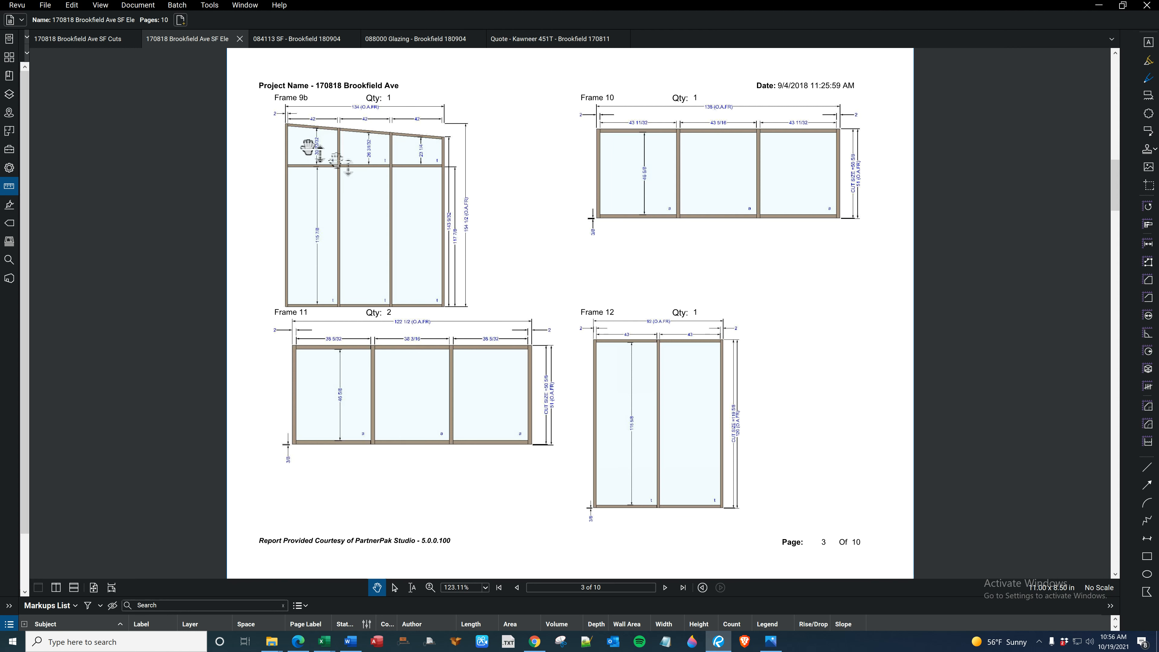
Page through the remaining frame elevations from page 3 to page 10, ending at Frame 14B&20.
click(665, 588)
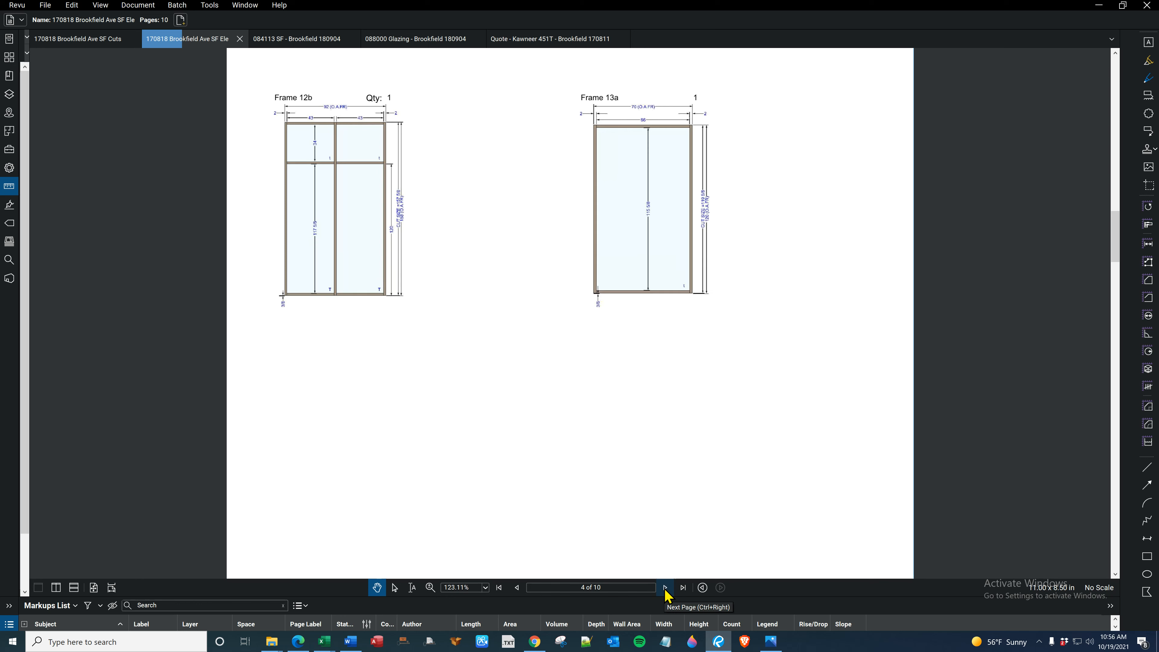
click(665, 588)
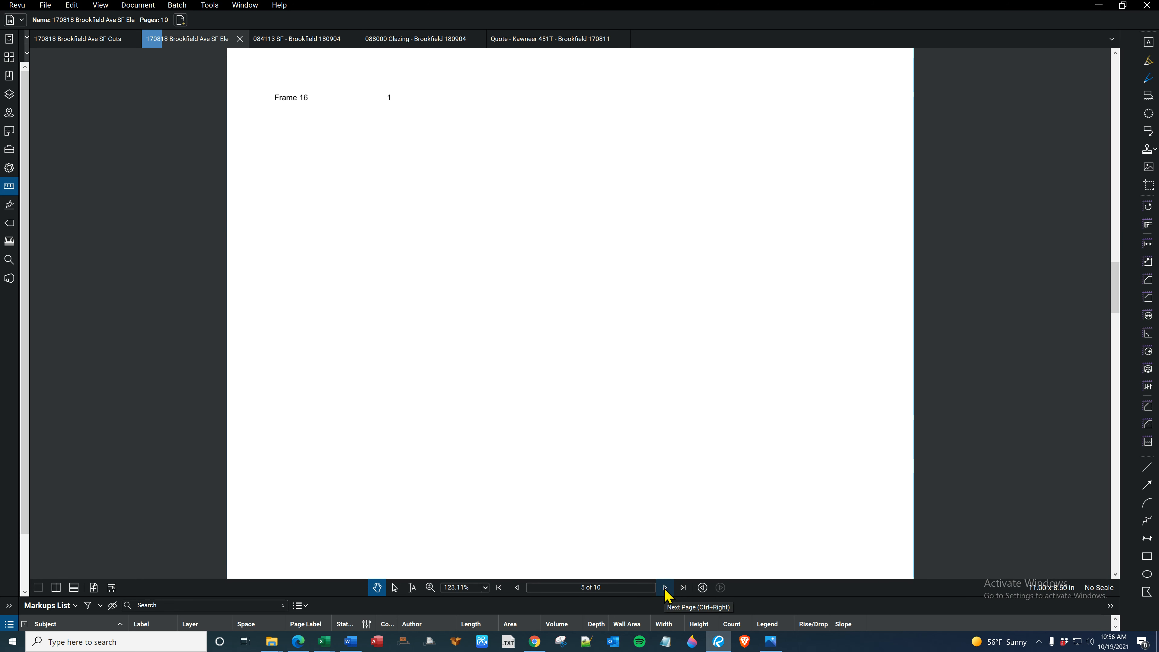
click(665, 588)
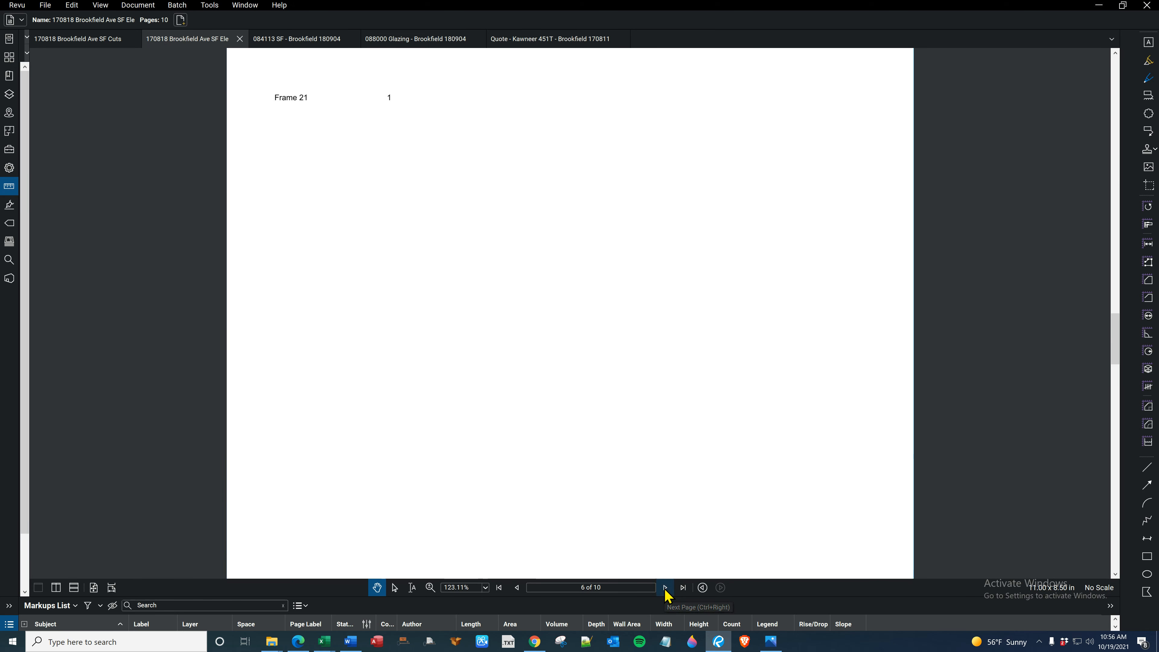
click(665, 588)
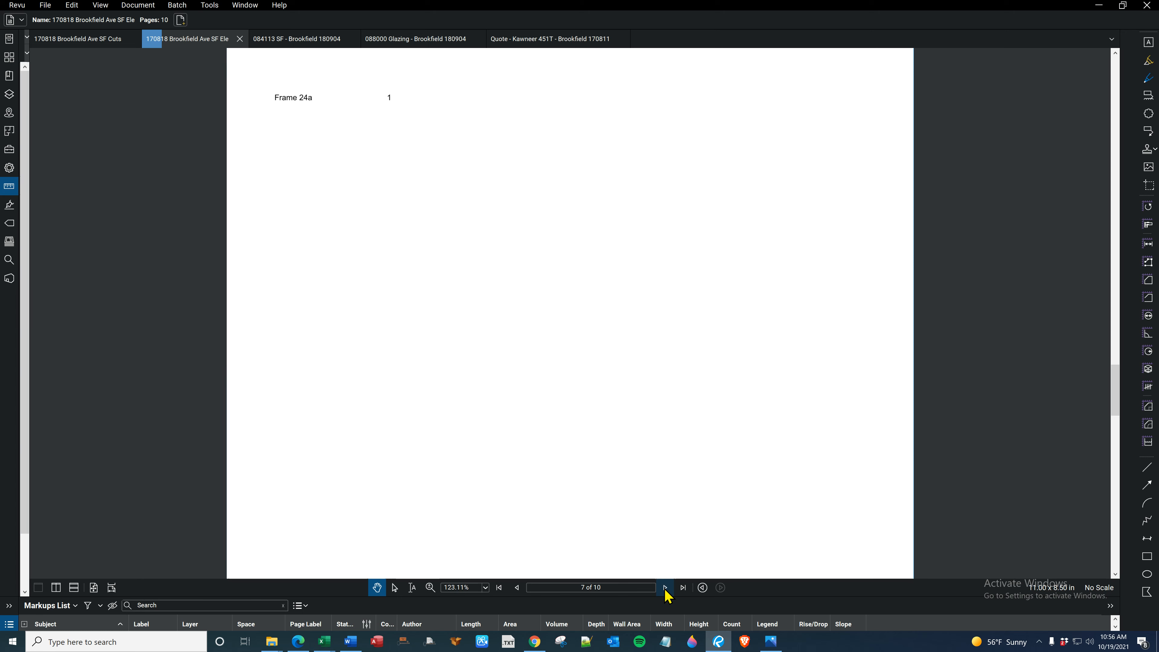
click(665, 588)
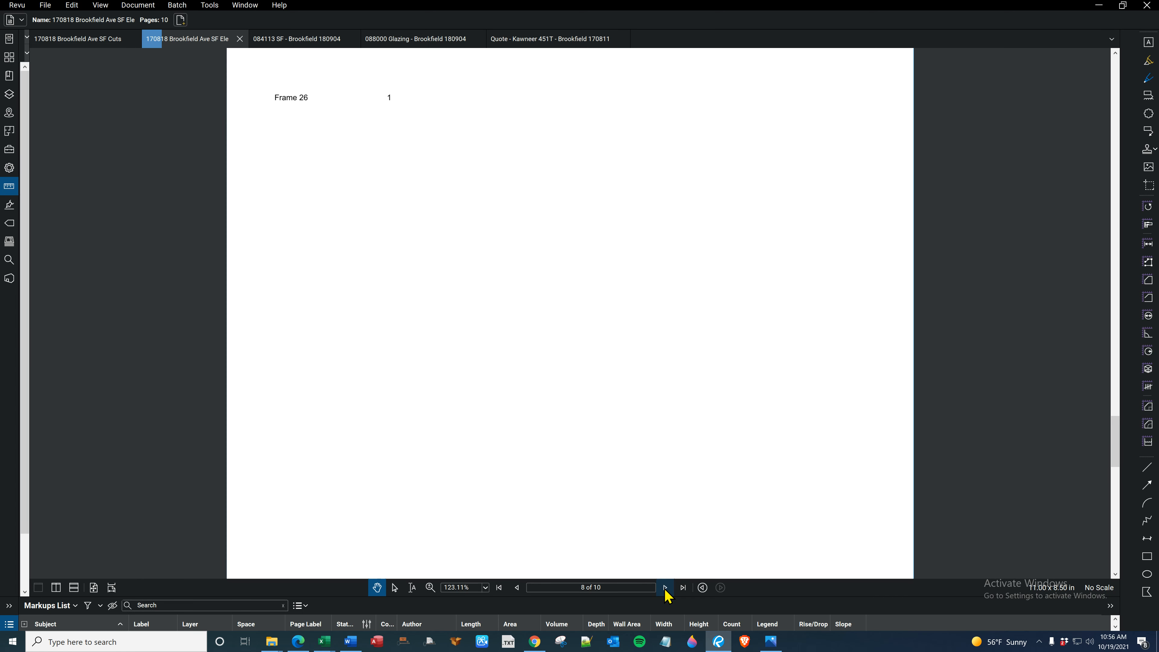
click(666, 588)
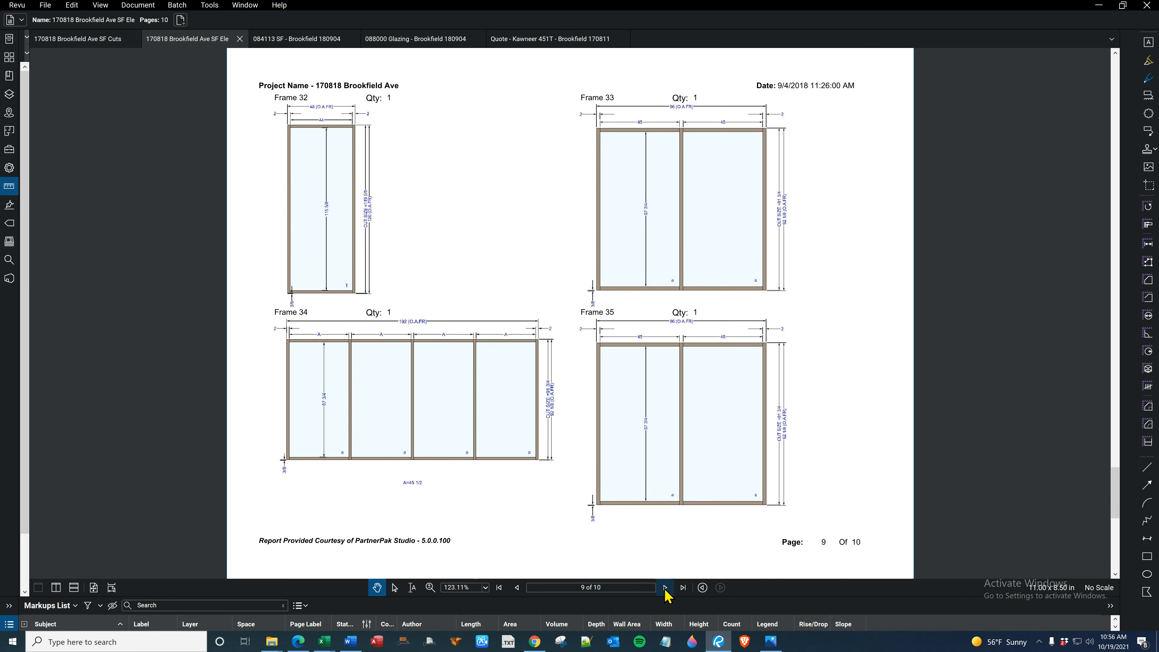
click(665, 589)
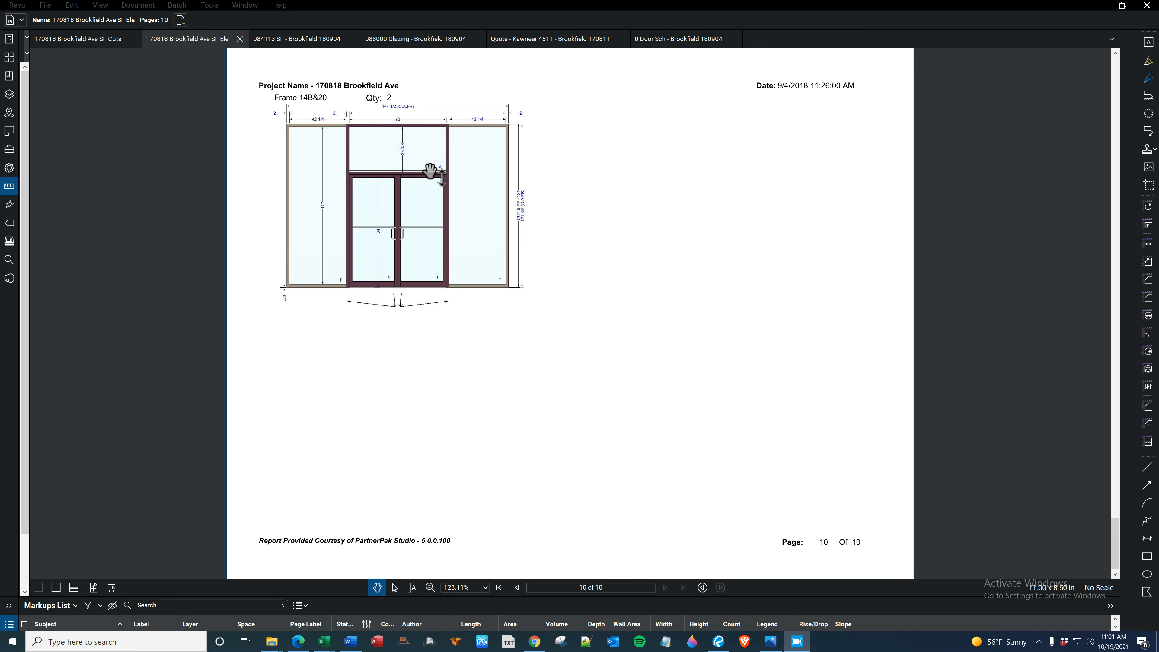
Examine the 0 Door Sch - Brookfield 180904 door schedule, comparing its color-coded door rows with the door type notes.
click(664, 40)
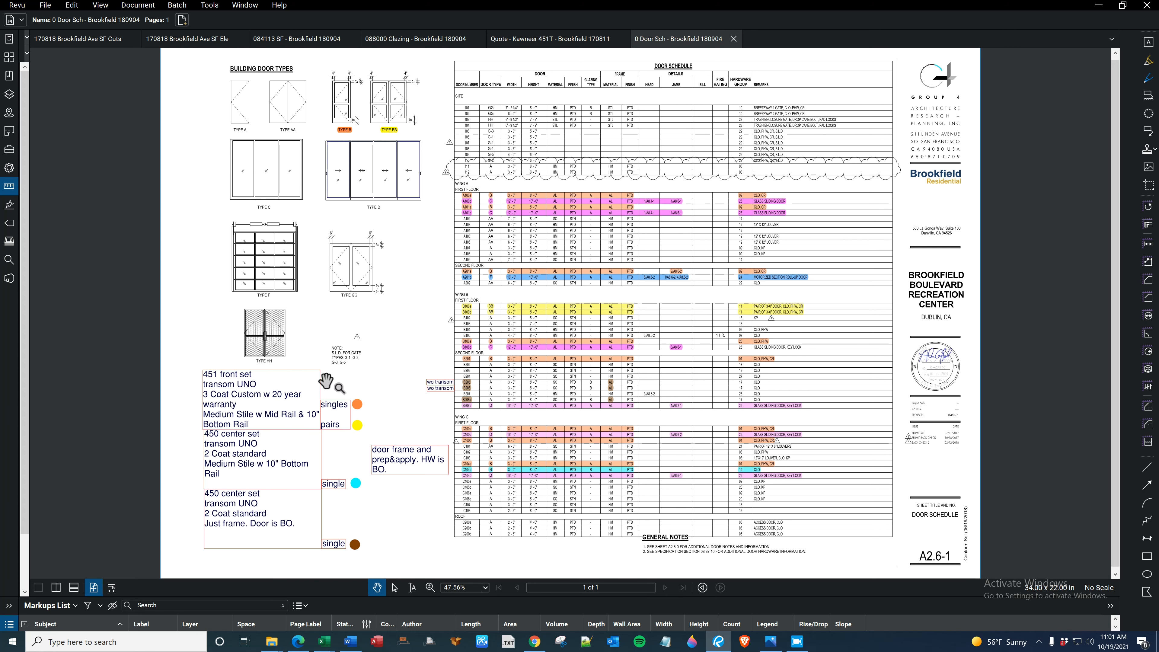
scroll(342, 444, up, 2)
scroll(342, 443, up, 1)
scroll(343, 414, up, 1)
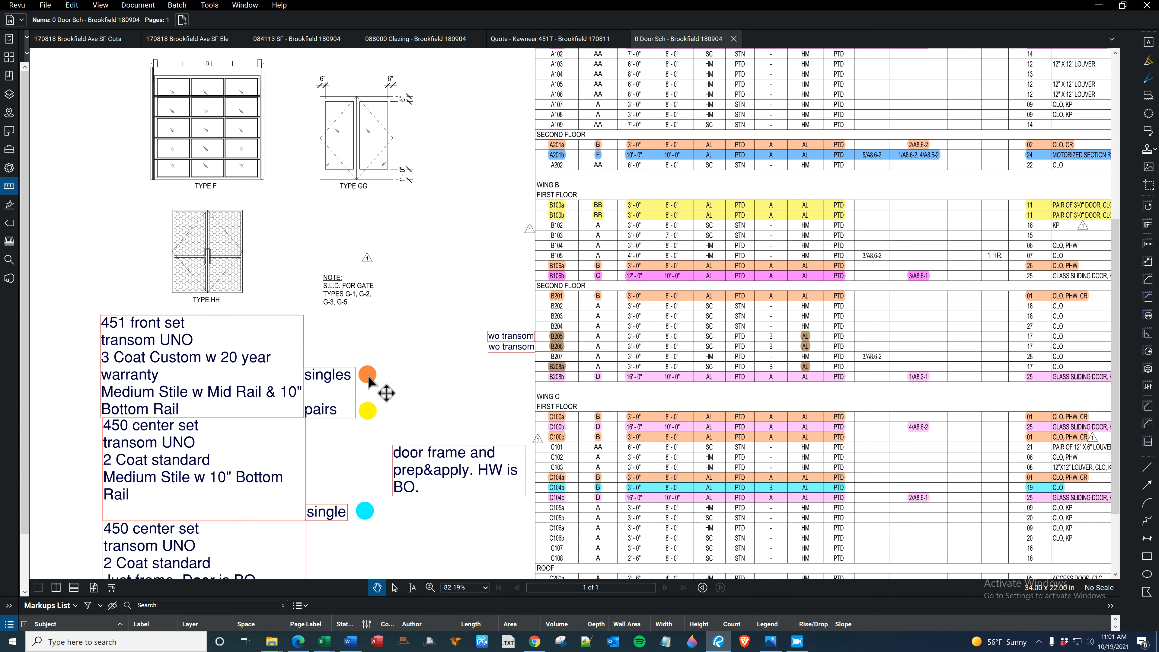
scroll(413, 331, down, 3)
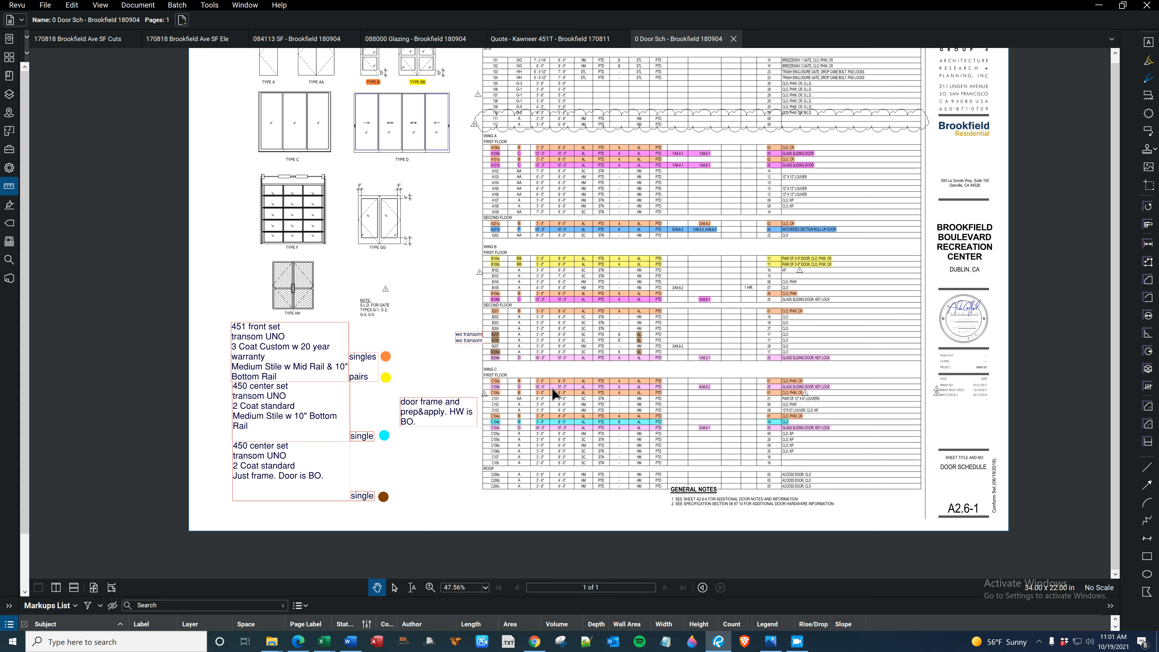
scroll(552, 388, up, 5)
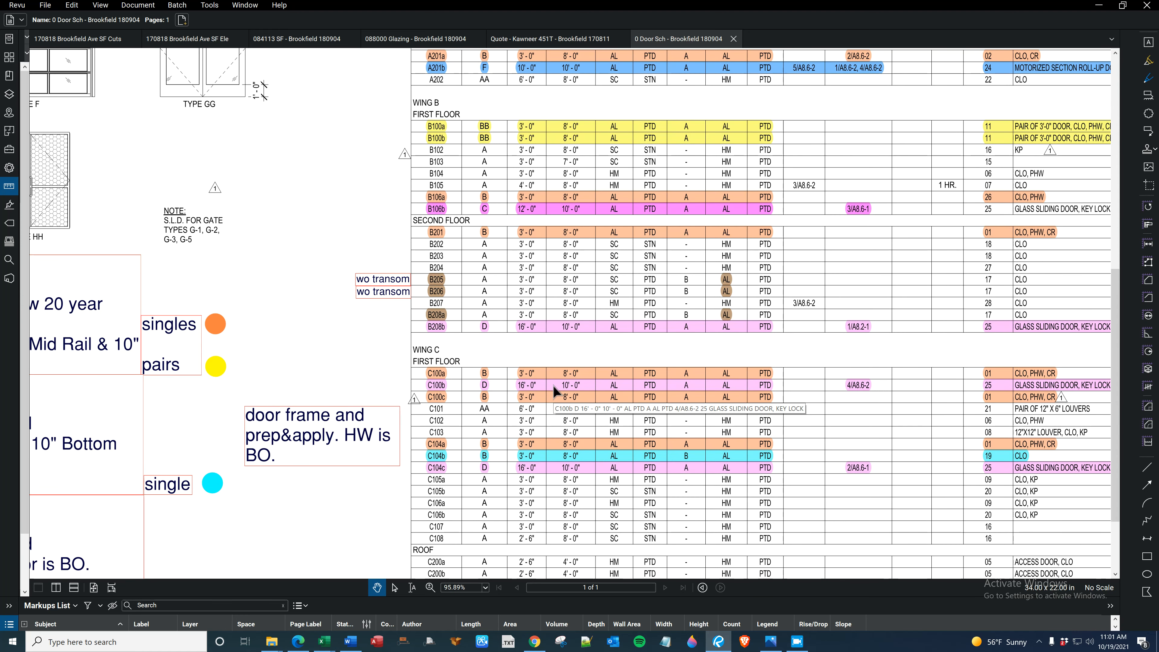
scroll(554, 385, down, 3)
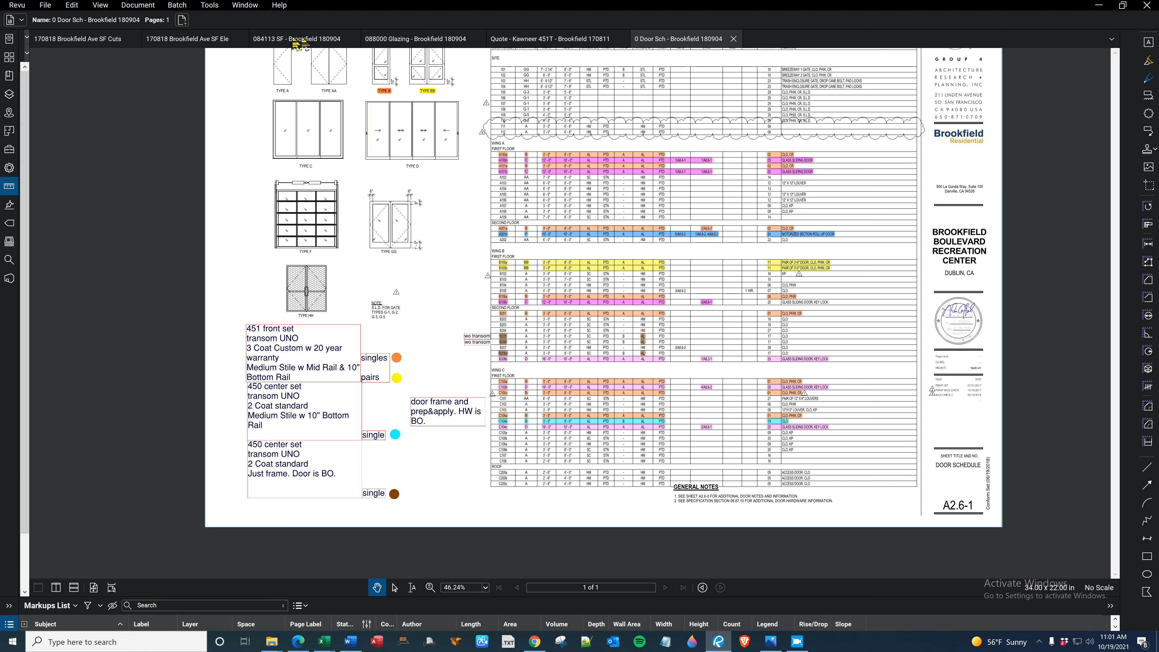
Return to the 170818 Brookfield Ave SF elevations, view page 9, and shrink the PDF window clear of the workbook.
click(220, 43)
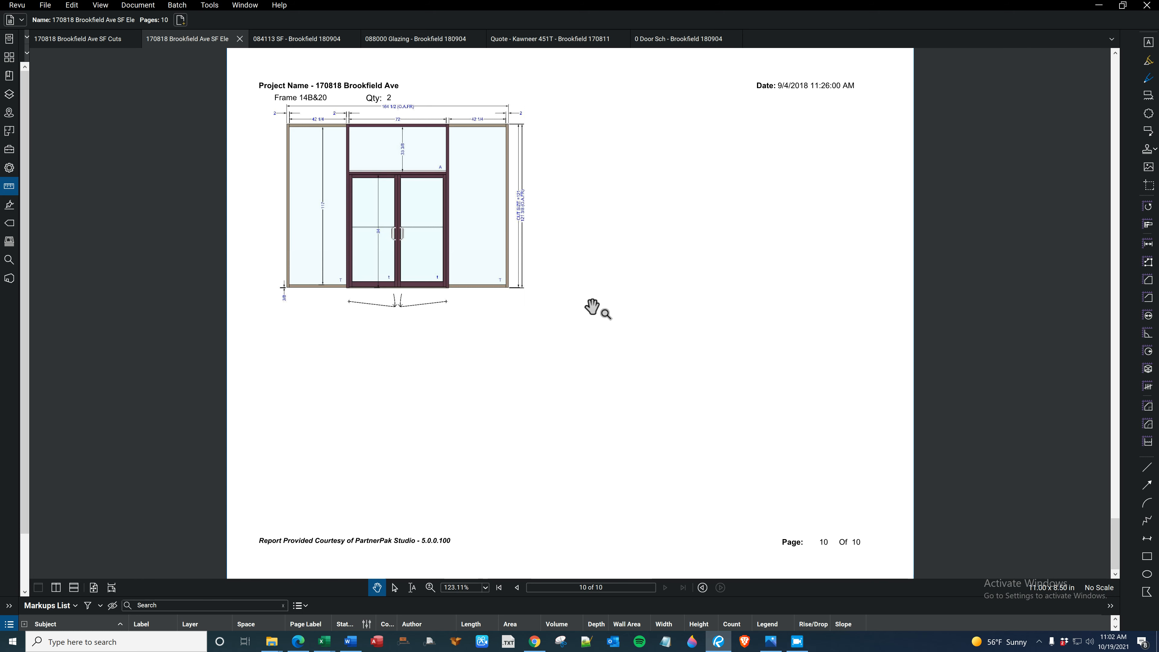
scroll(592, 307, up, 2)
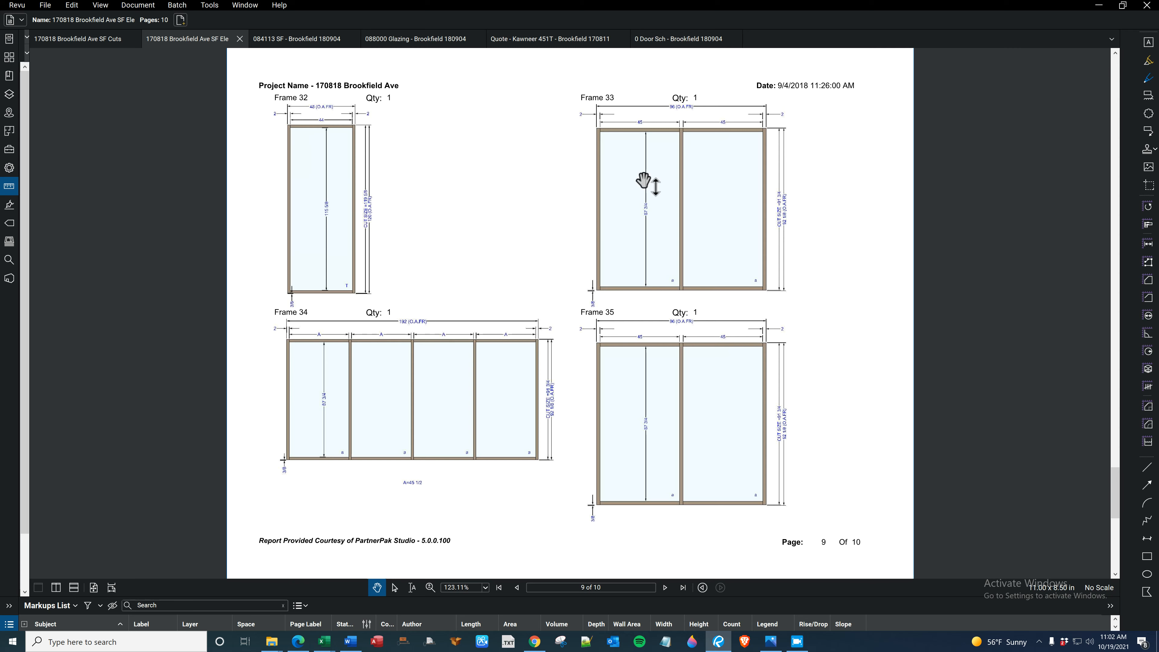
drag(844, 14, 1007, 180)
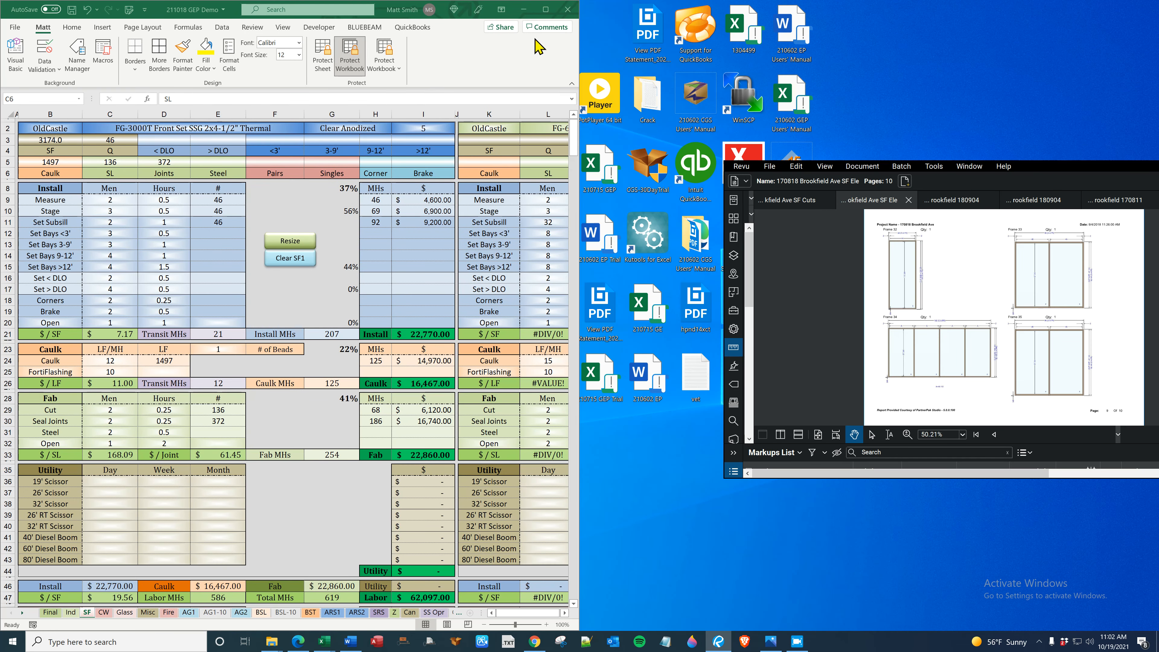
Maximize the 211018 GEP Demo workbook and enter the SF1 bay quantities: 4 under <3', 35 for 3-9', 45 for 9-12' and 6 for >12'.
click(545, 11)
click(546, 11)
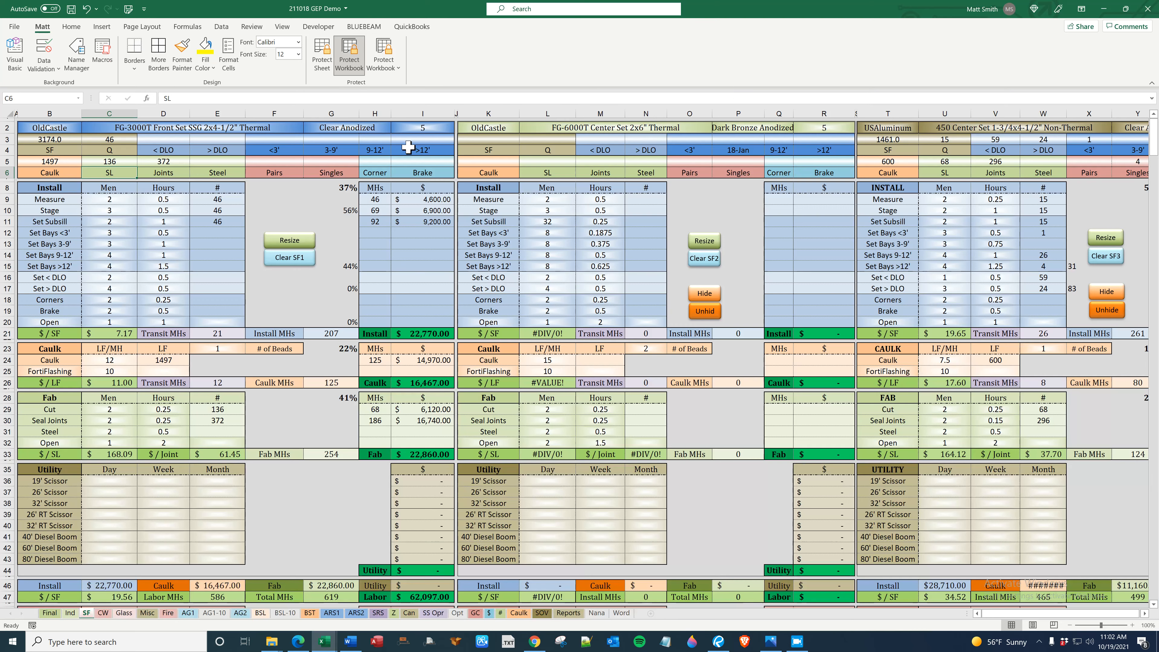
click(290, 137)
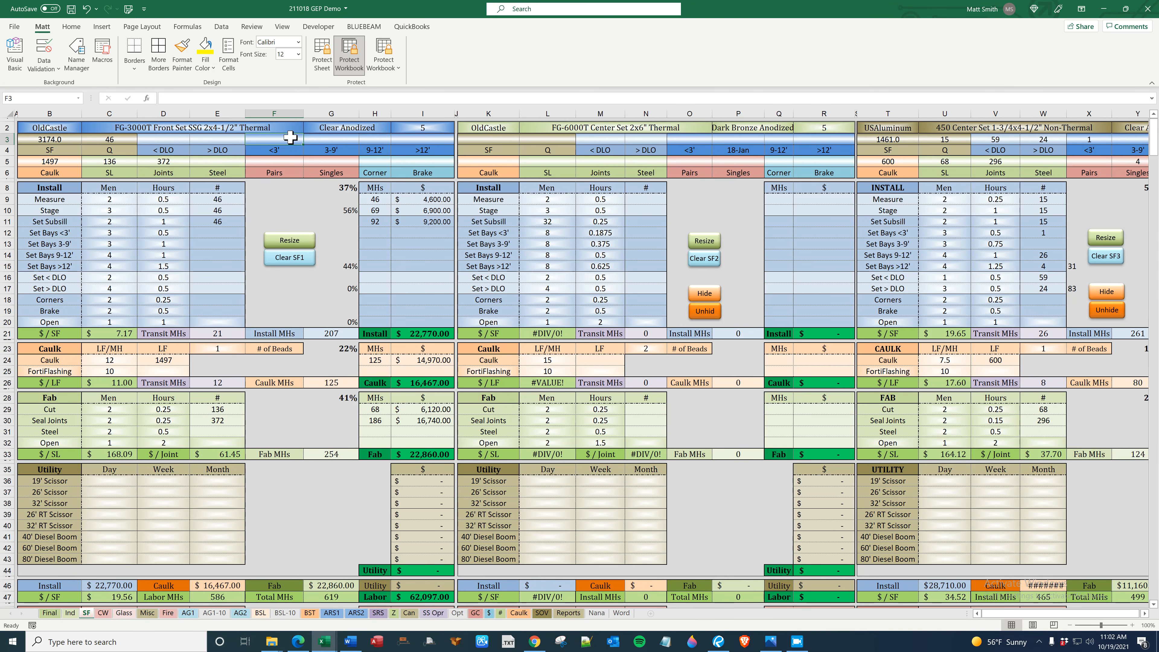
text(4)
key(Tab)
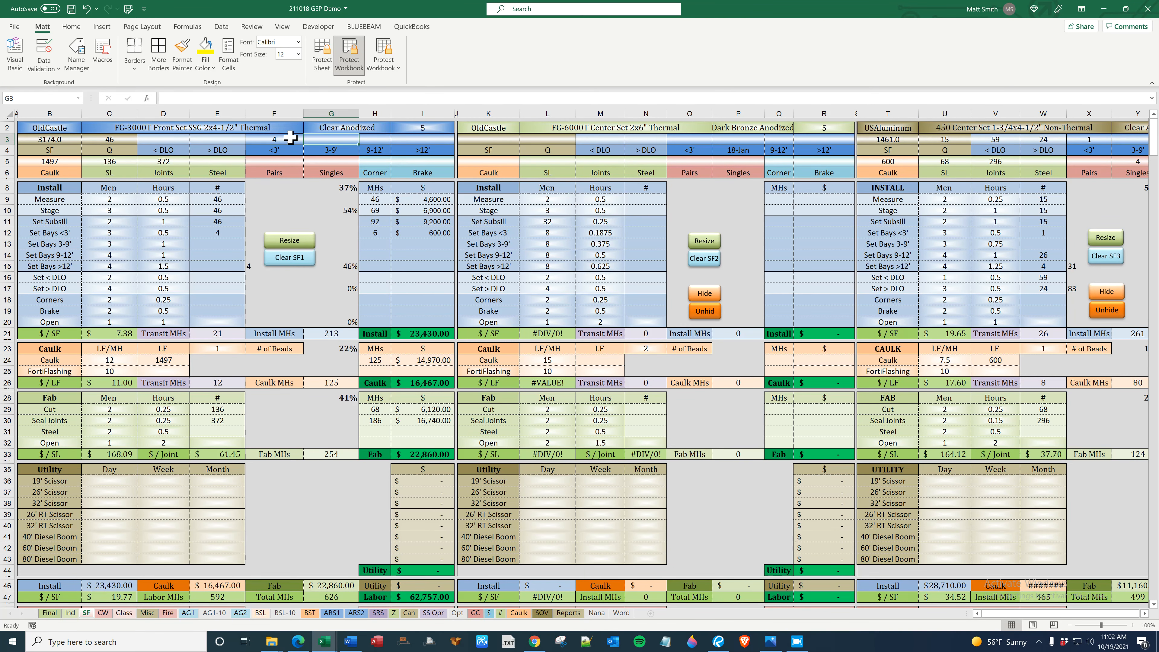
text(35)
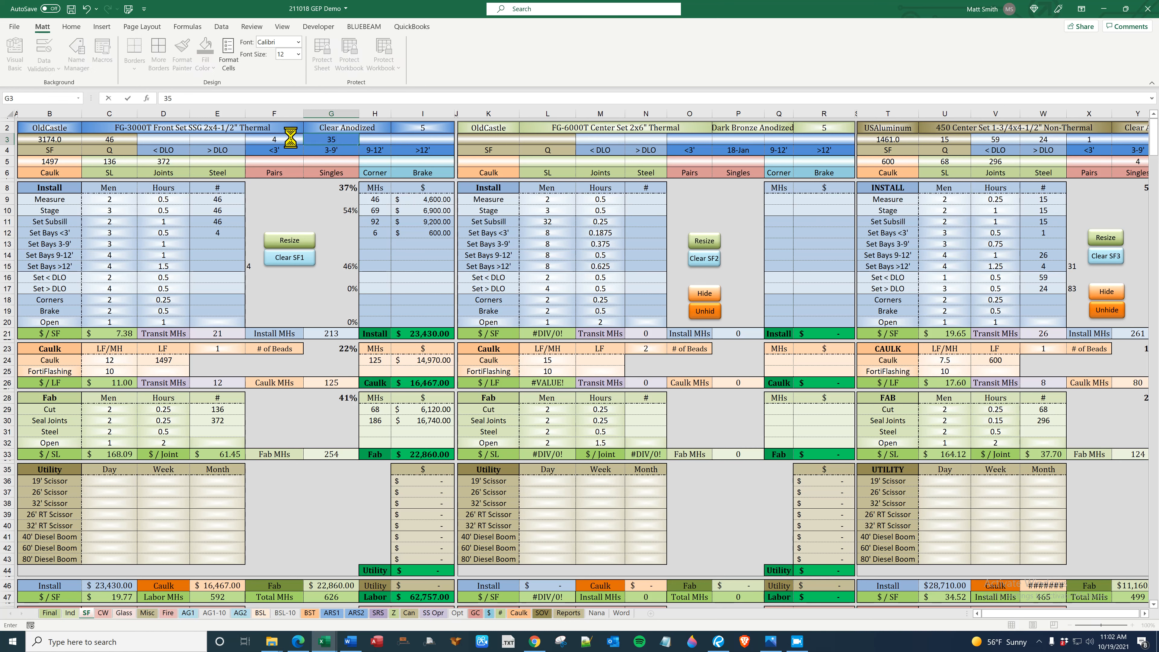
key(Tab)
text(4)
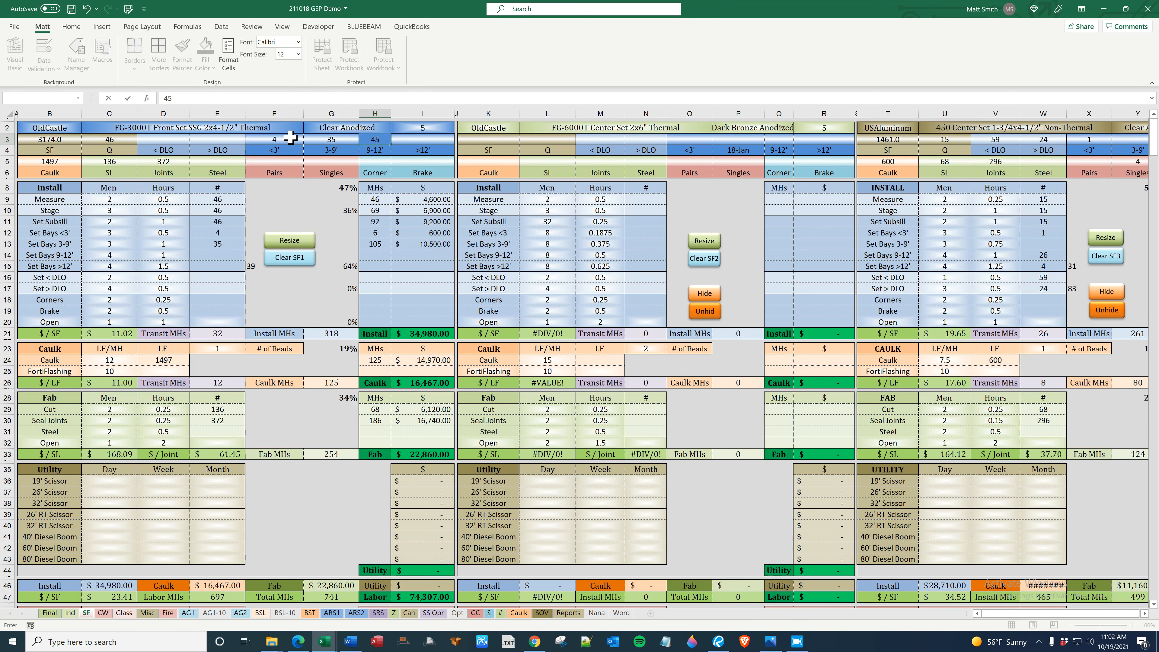
key(Tab)
text(6)
key(Tab)
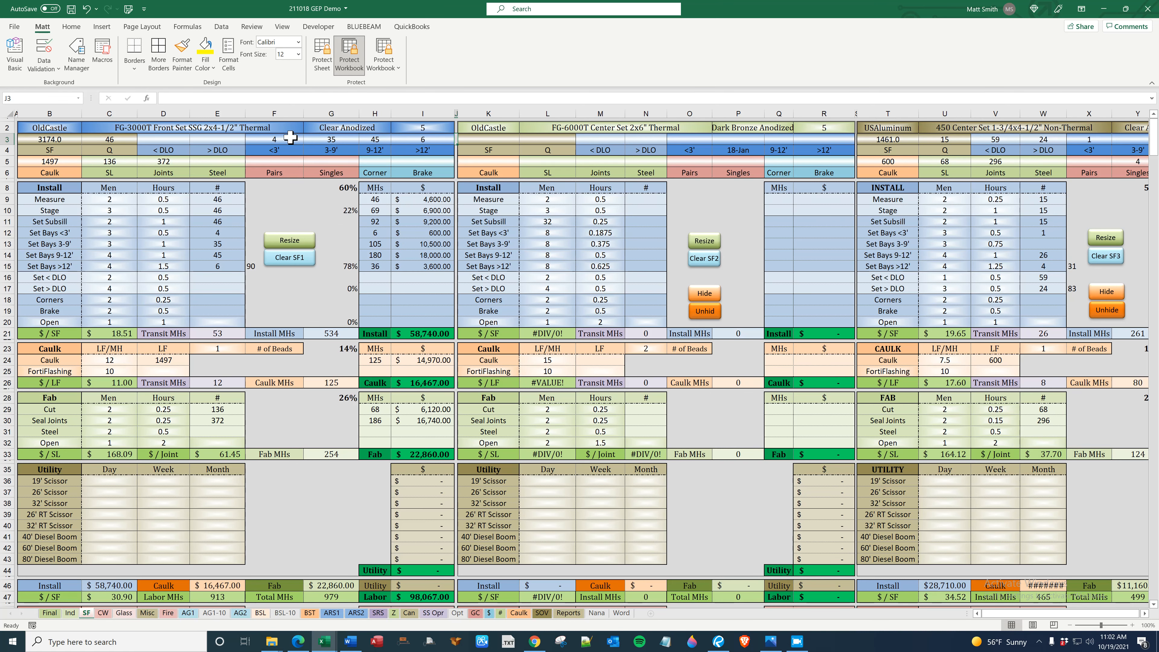
Review the SF1 bay height headings and the men and hours rates in the four Set Bays rows.
click(287, 150)
click(335, 150)
click(368, 149)
click(417, 149)
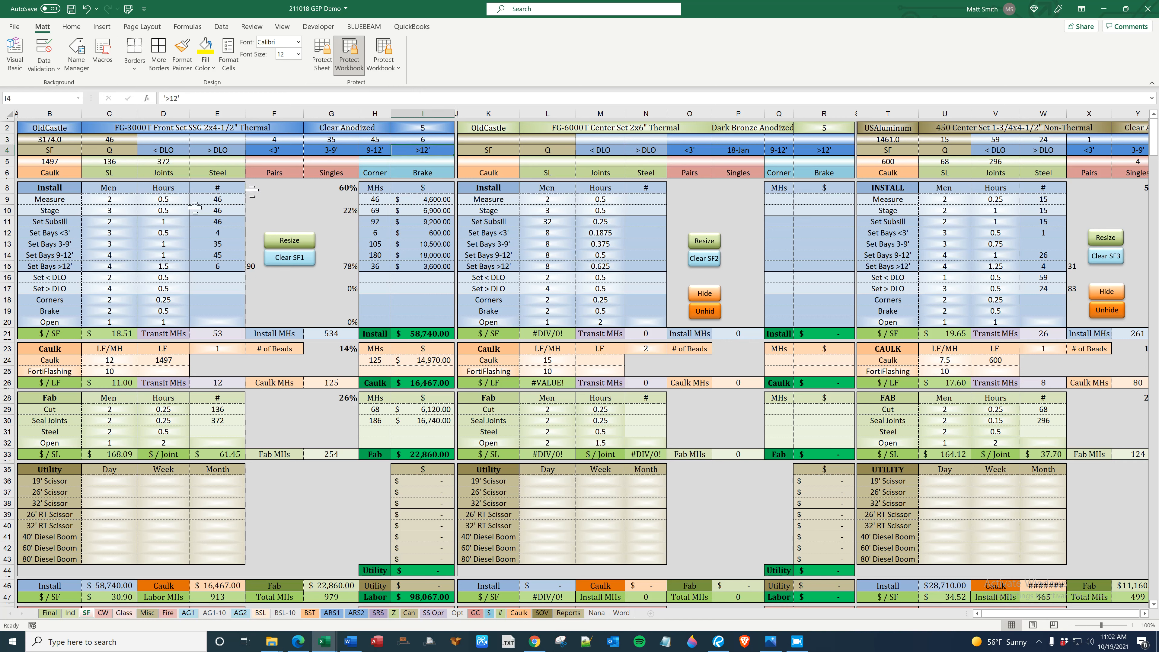
click(67, 232)
drag(101, 232, 175, 266)
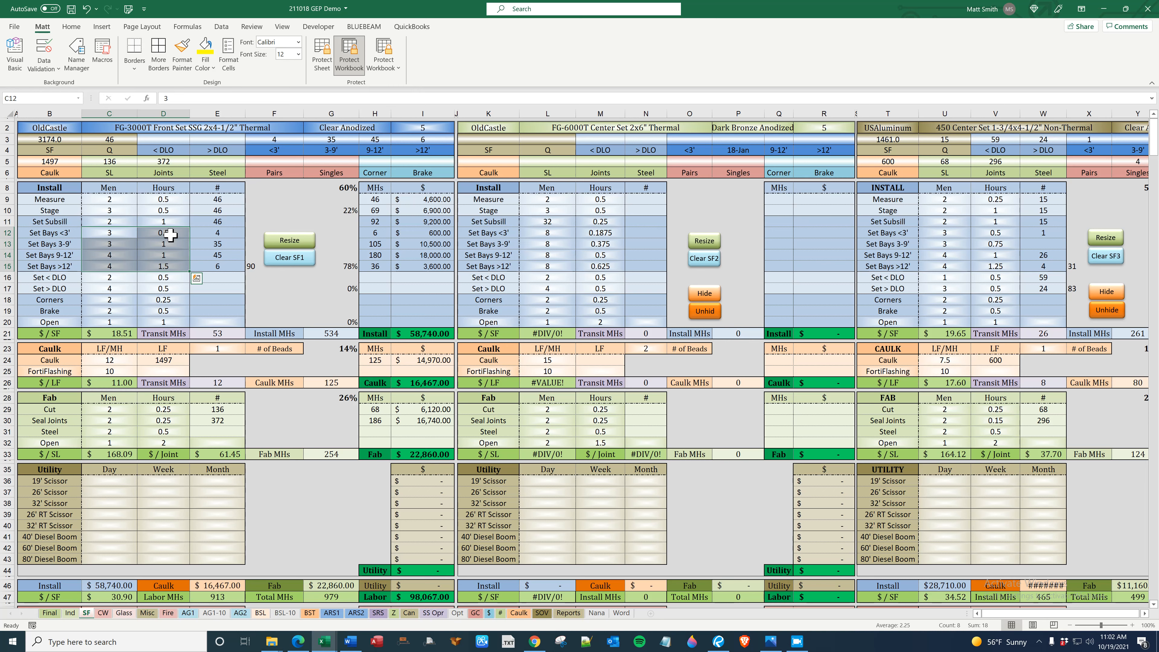
Inspect the formulas behind the SF1 total bay count and the percentage beside it, leaving them unedited.
click(251, 264)
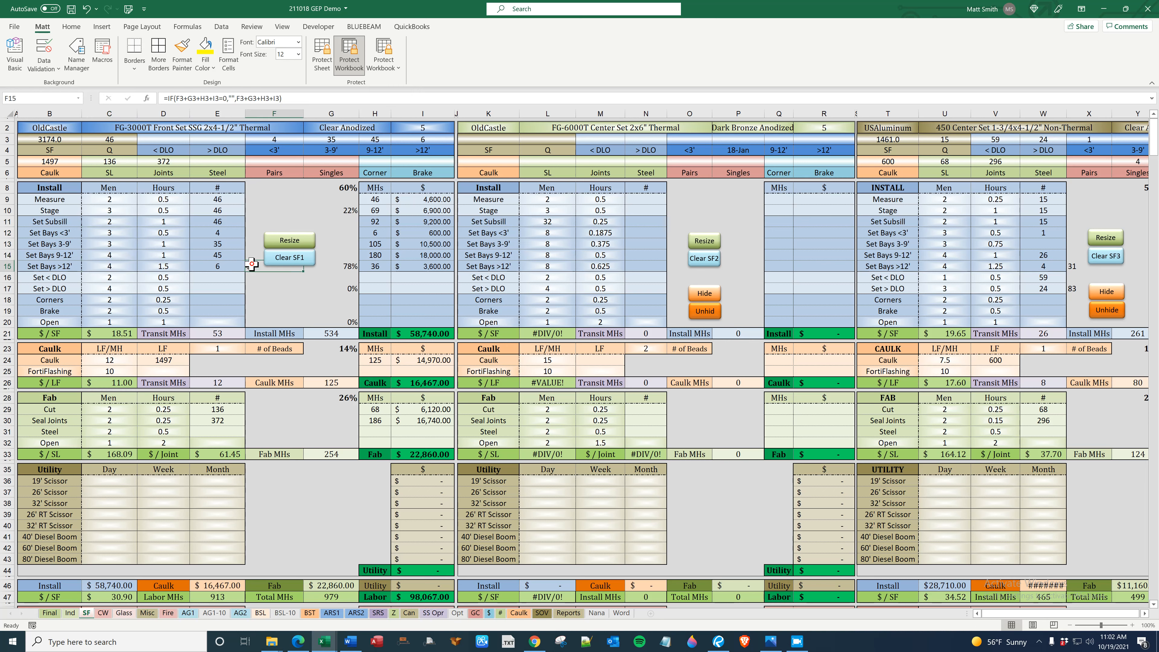
double_click(252, 264)
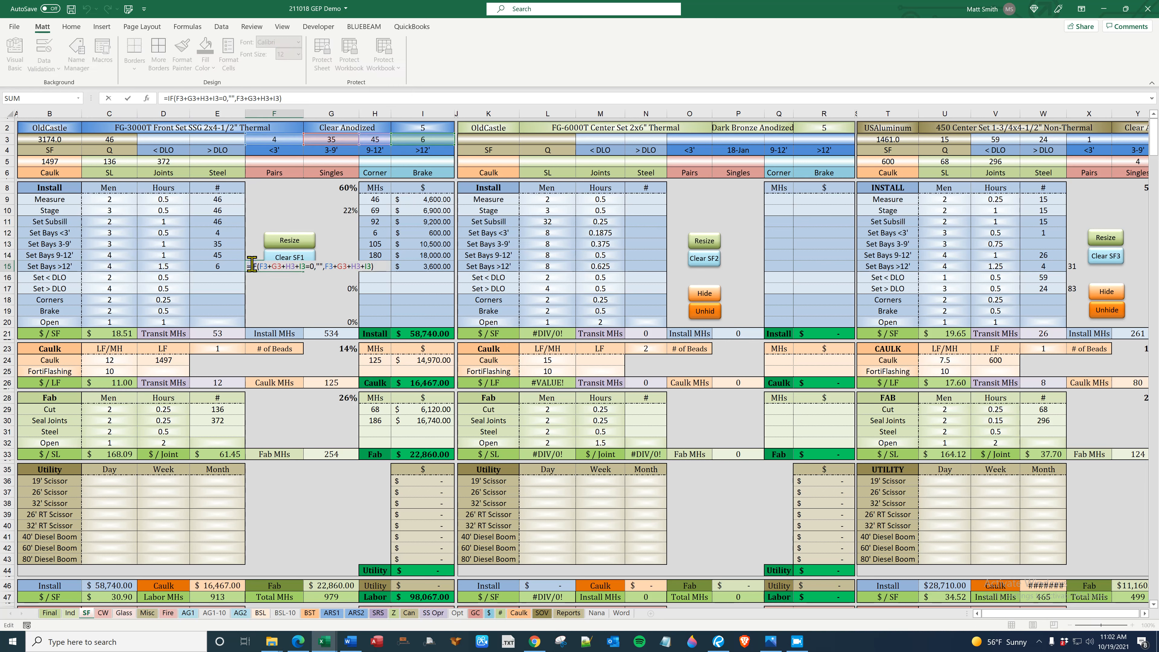
key(Escape)
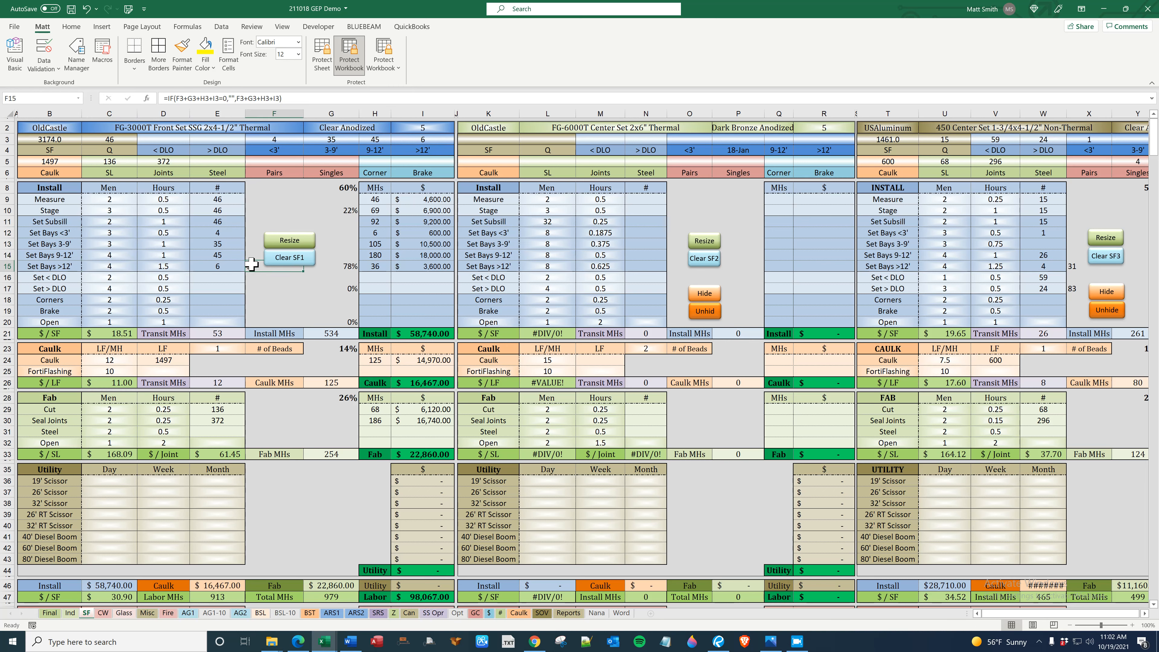
click(345, 264)
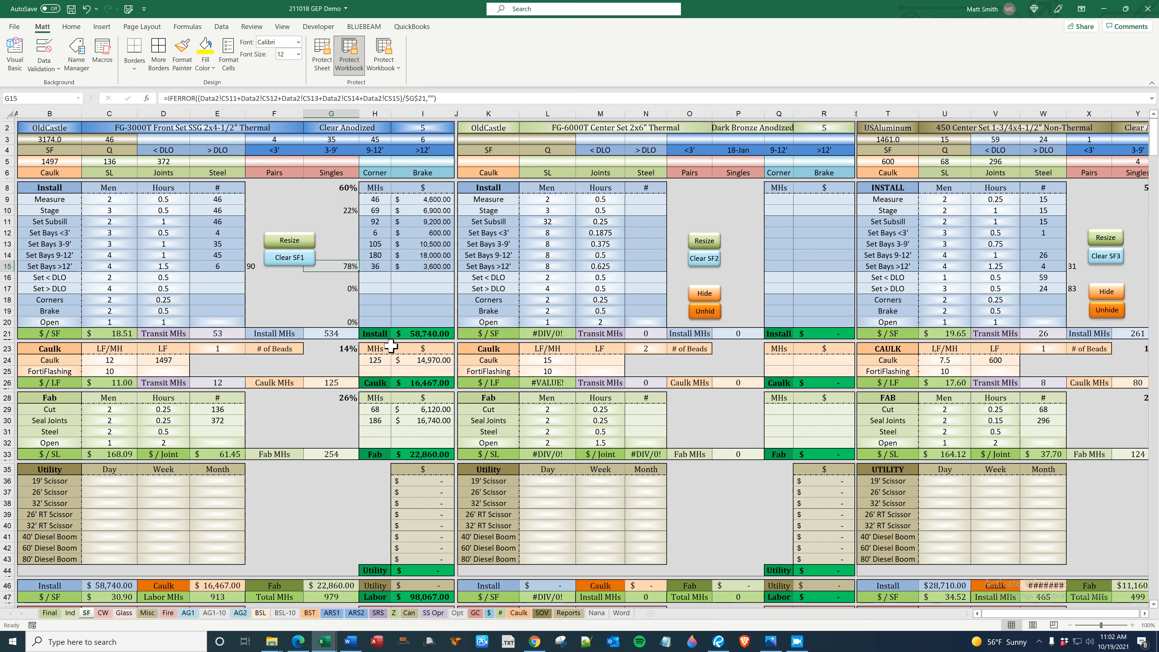
Bring up the 170818 Brookfield Ave SF Glass workbook and dock it on half the screen beside the estimate workbook.
scroll(365, 567, down, 1)
mouse_move(327, 640)
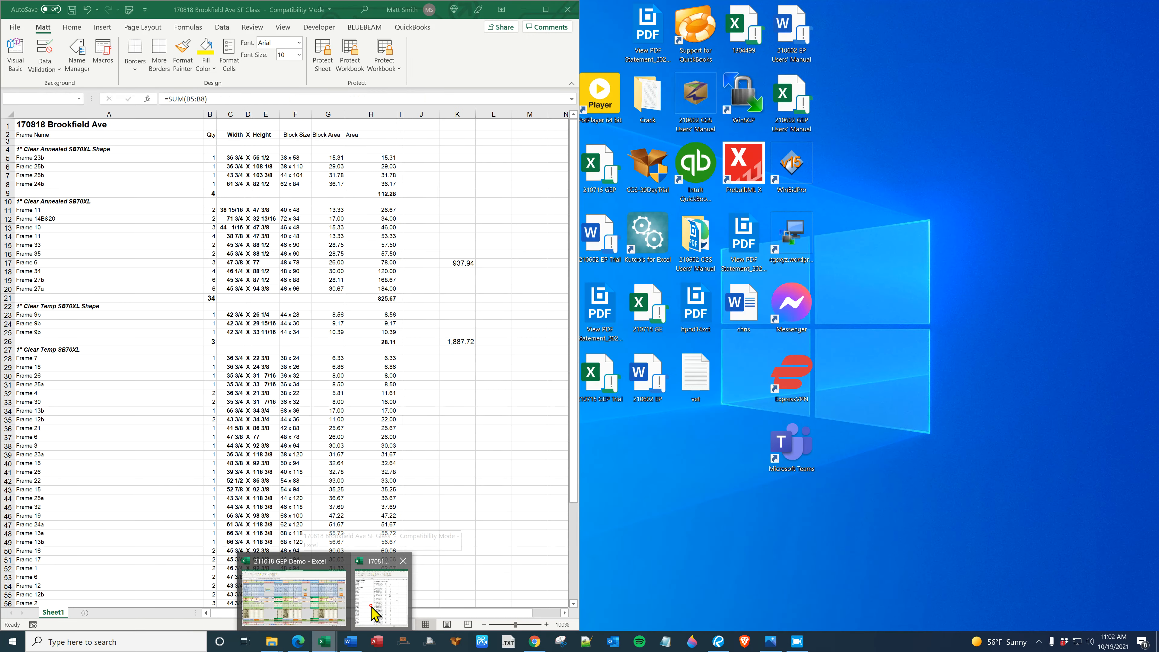
click(371, 605)
drag(342, 12, 1068, 109)
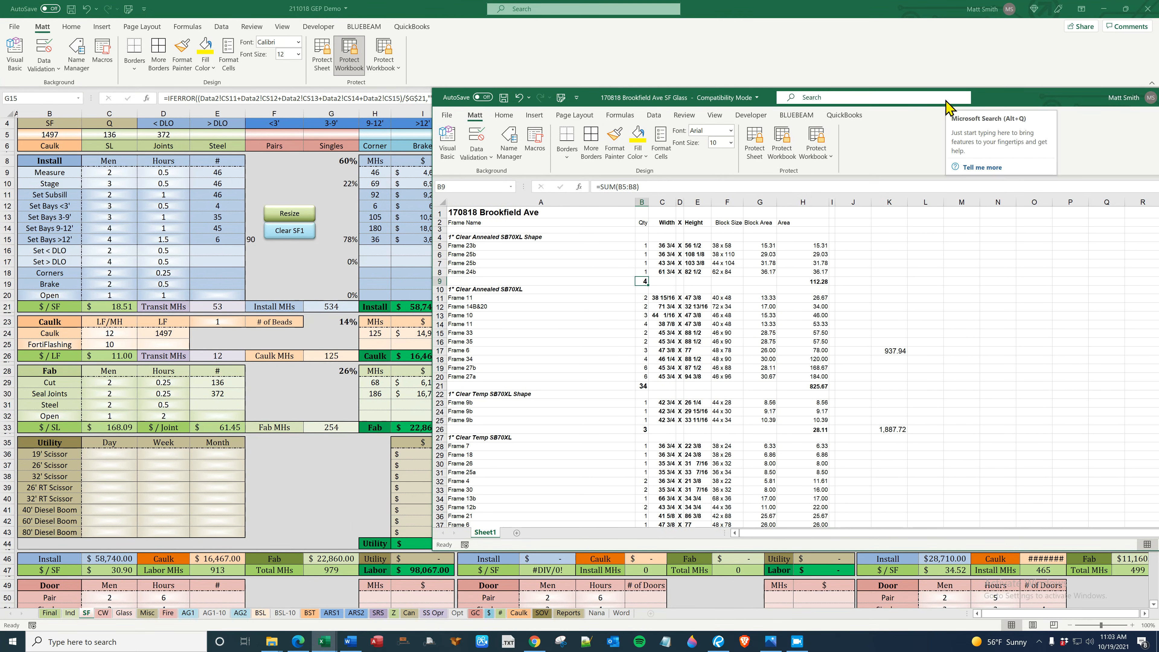
key(super+Right)
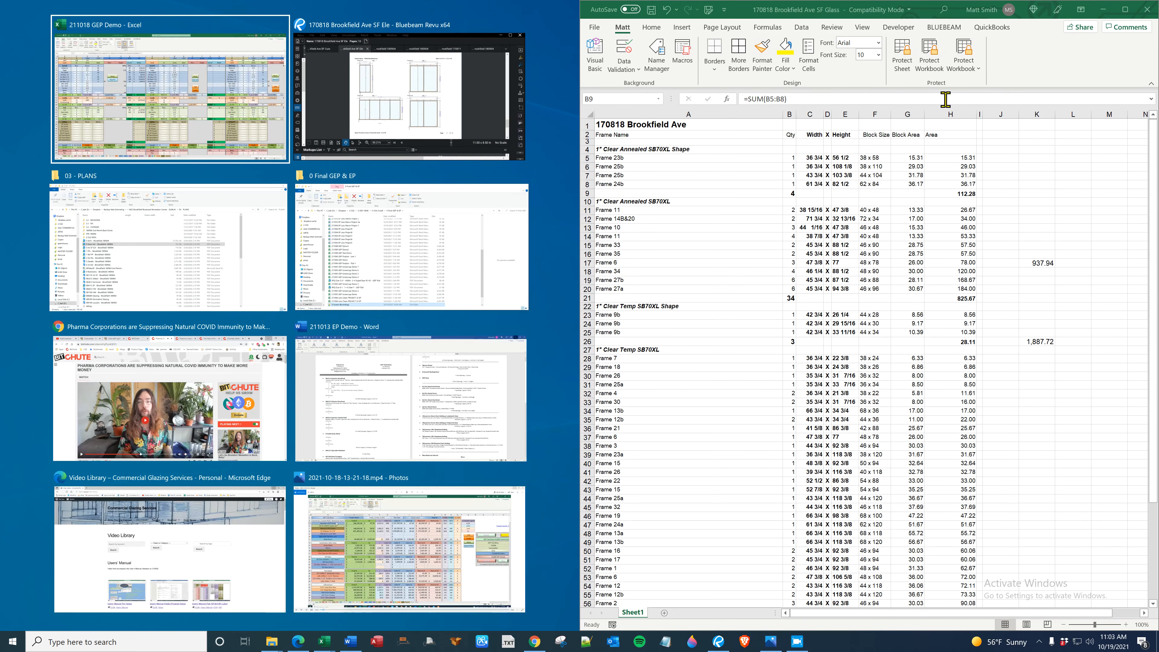
click(843, 275)
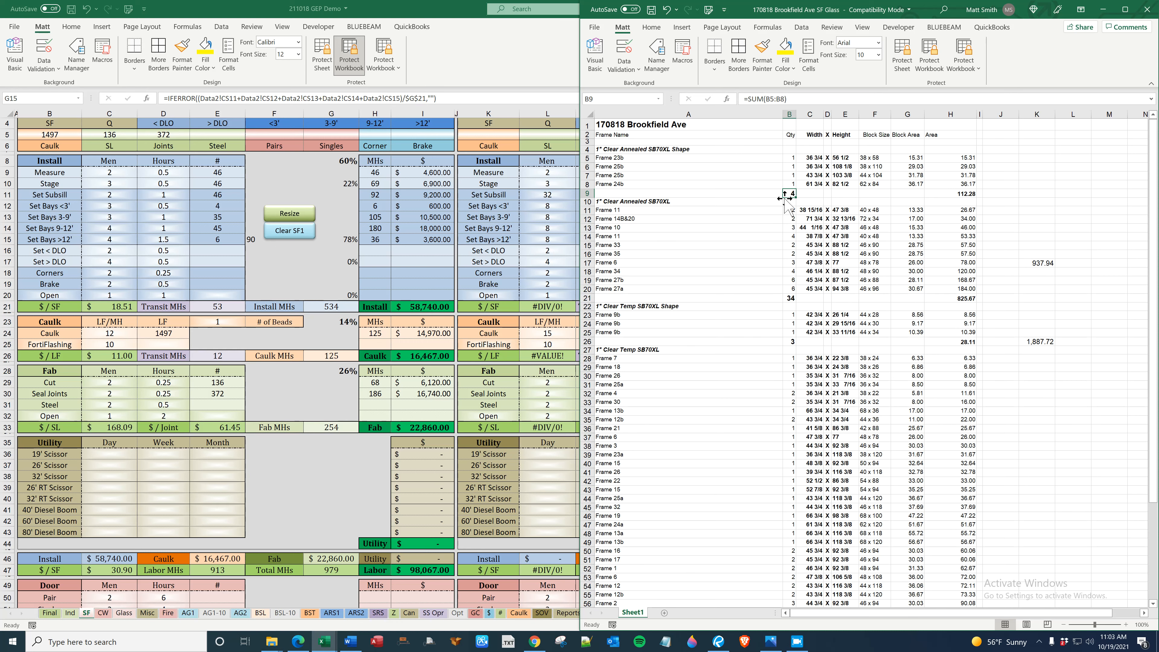
Review the quantity subtotals of each glass type in the SF Glass list, including the 1/4" Clear Temp rows.
click(791, 298)
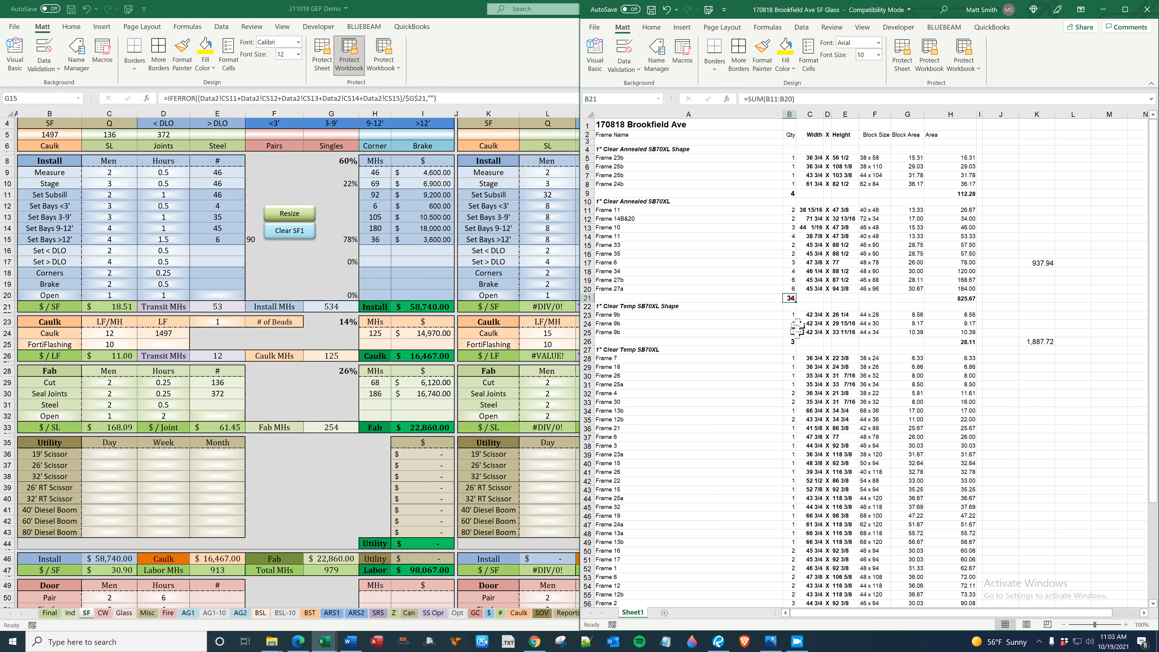
click(794, 344)
scroll(794, 346, down, 8)
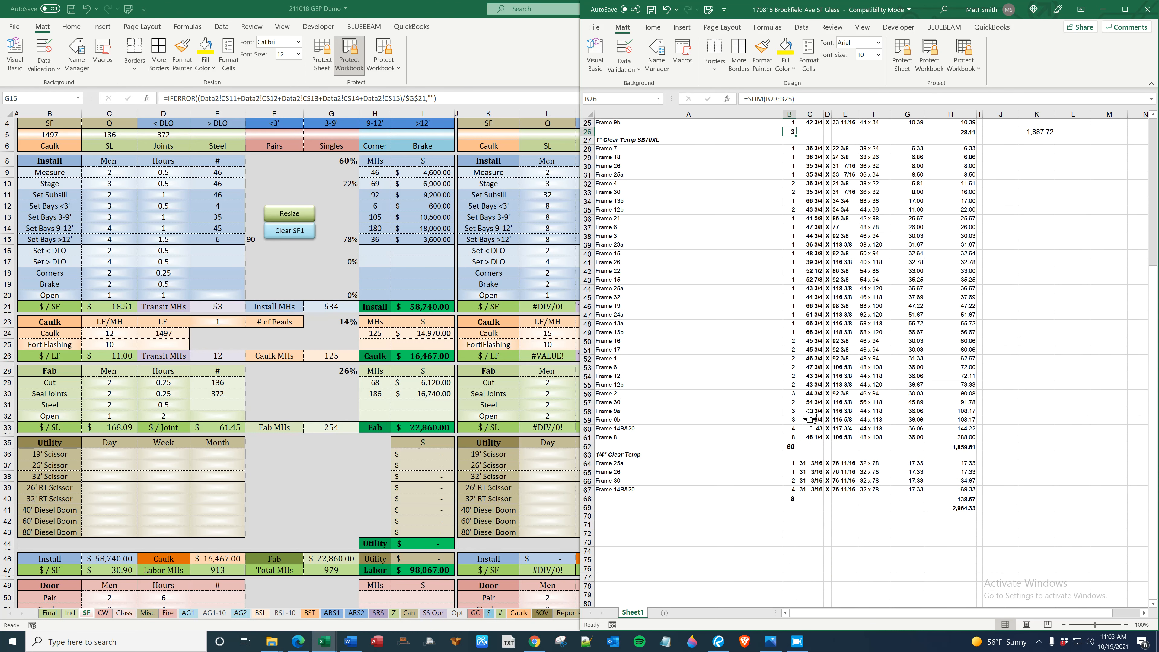
click(795, 446)
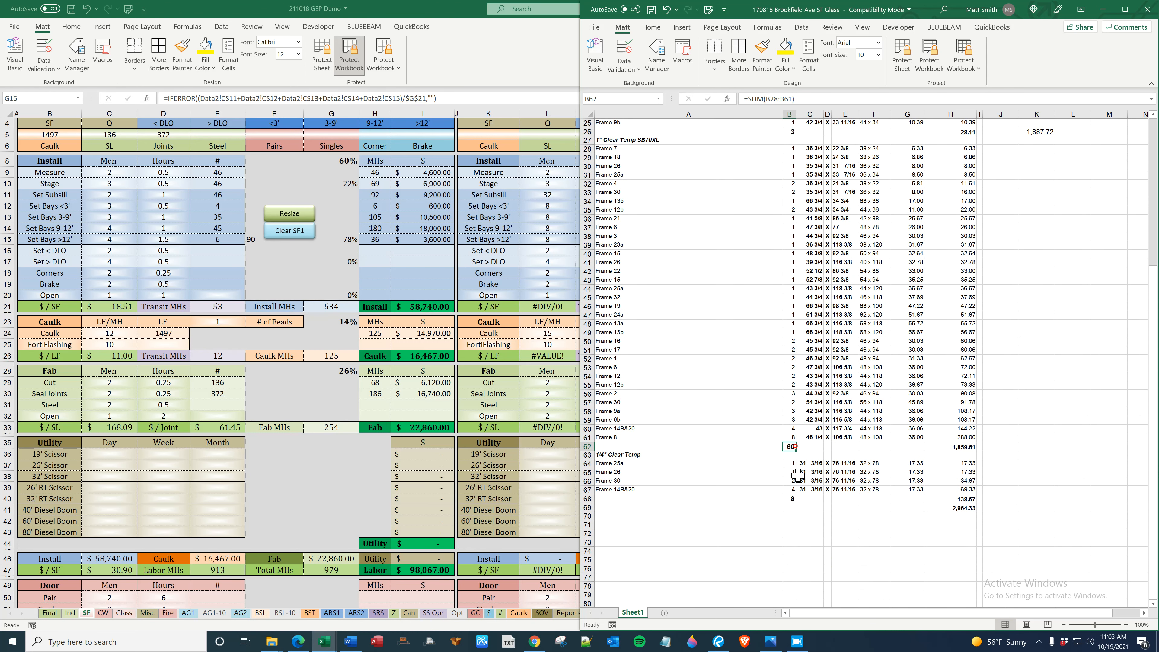
click(792, 500)
drag(621, 464, 963, 500)
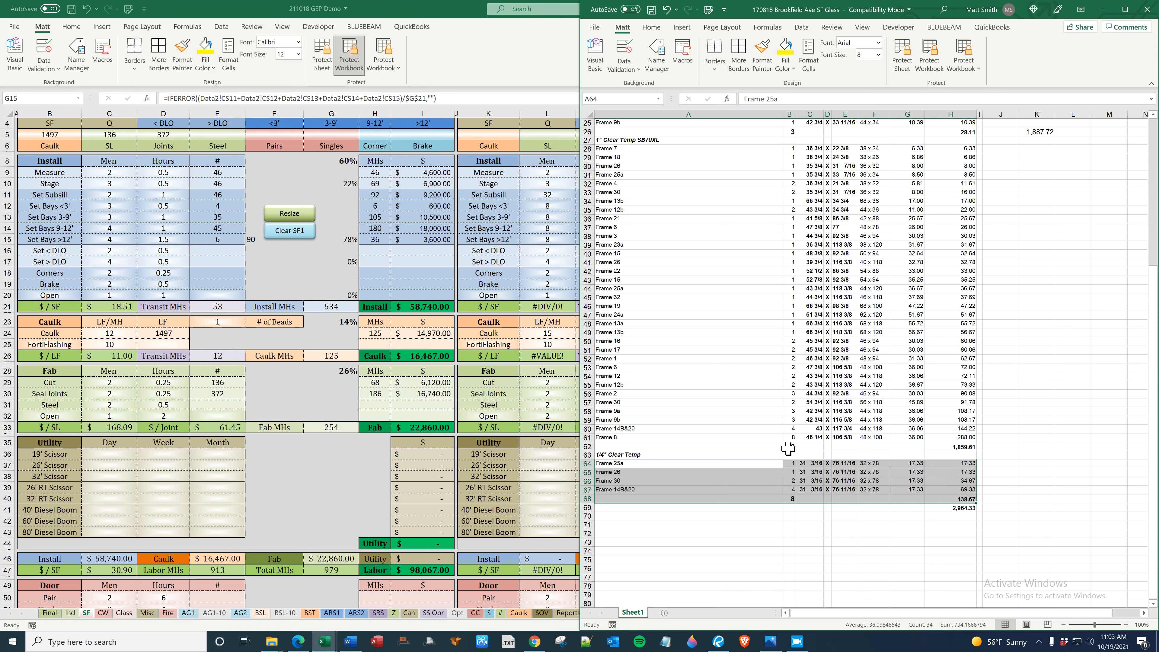
click(789, 448)
scroll(822, 438, up, 5)
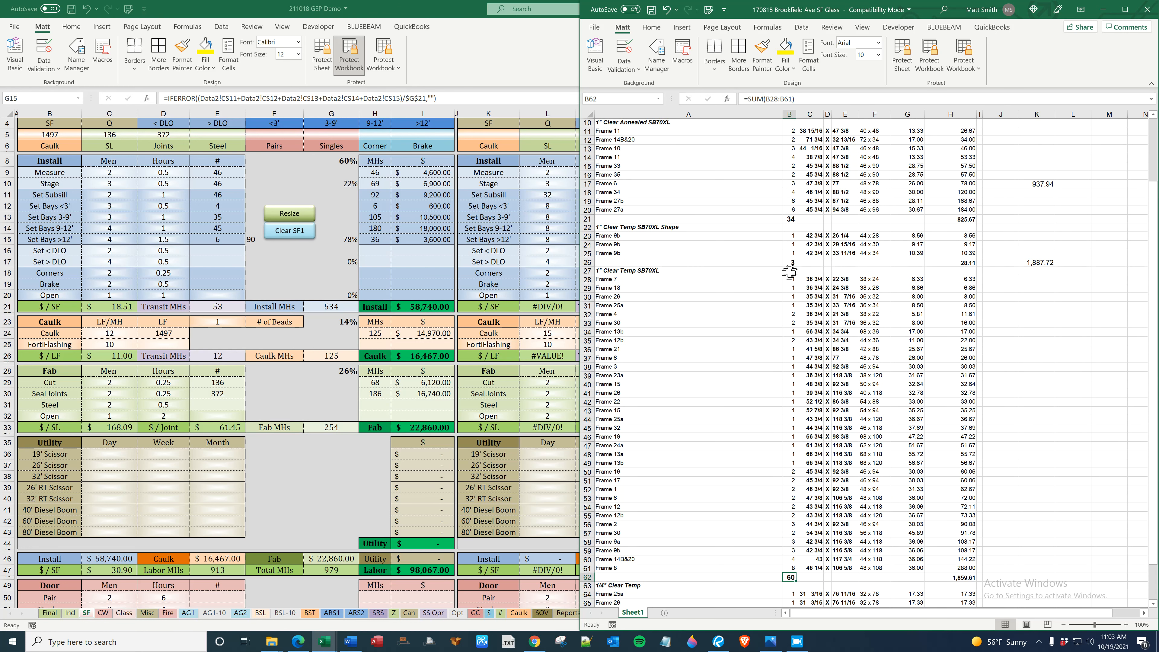
click(790, 219)
scroll(850, 219, up, 3)
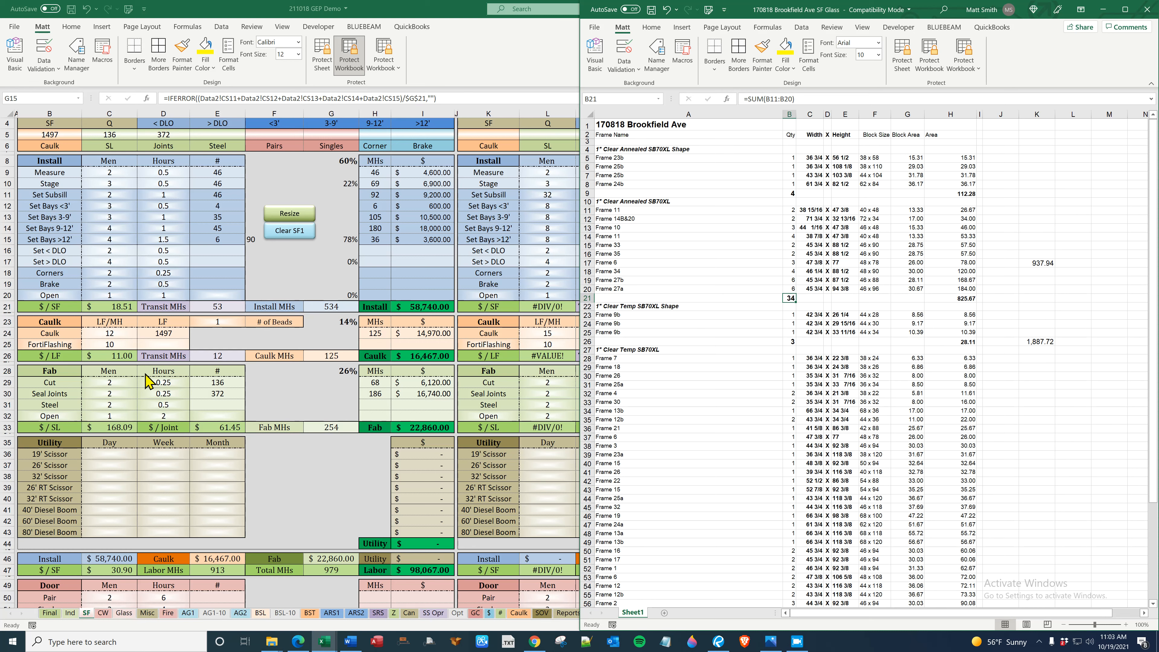
Return to the 211018 GEP Demo workbook and enter 101 as the SF1 quantity under < DLO.
click(275, 187)
scroll(274, 186, up, 1)
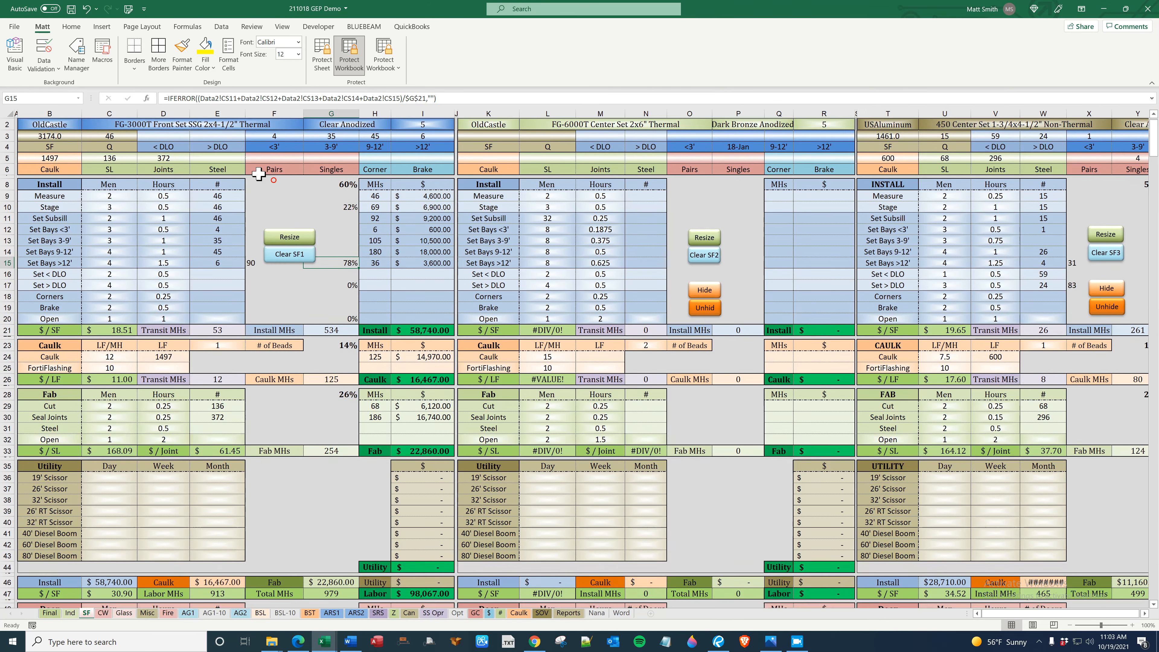
click(163, 139)
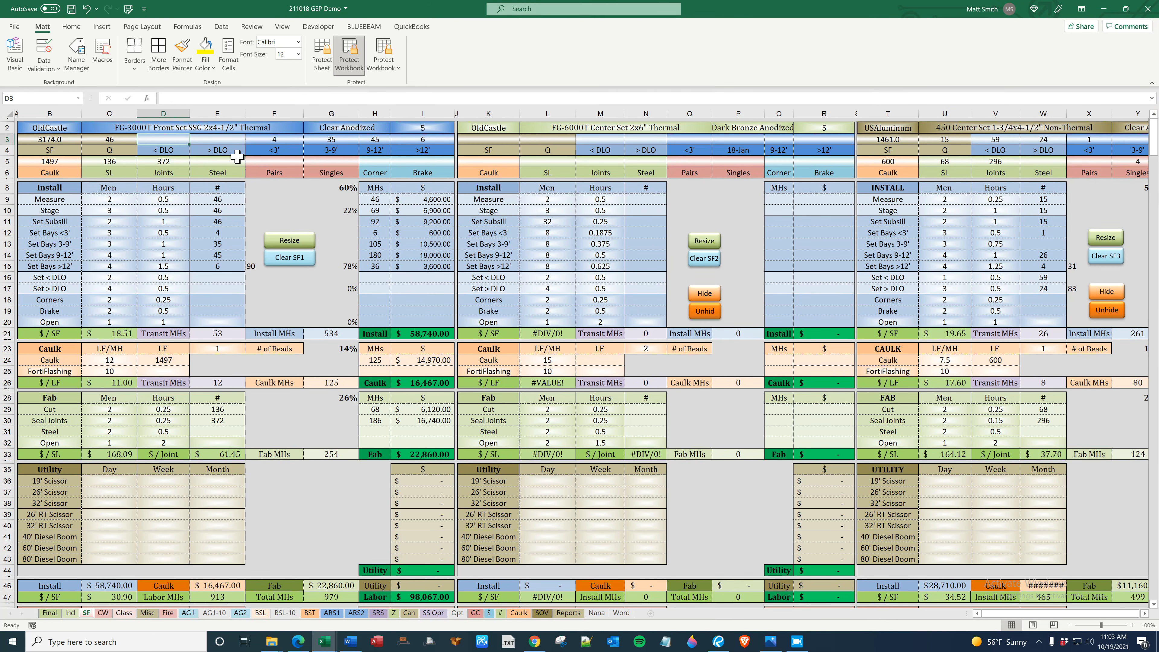
text(101)
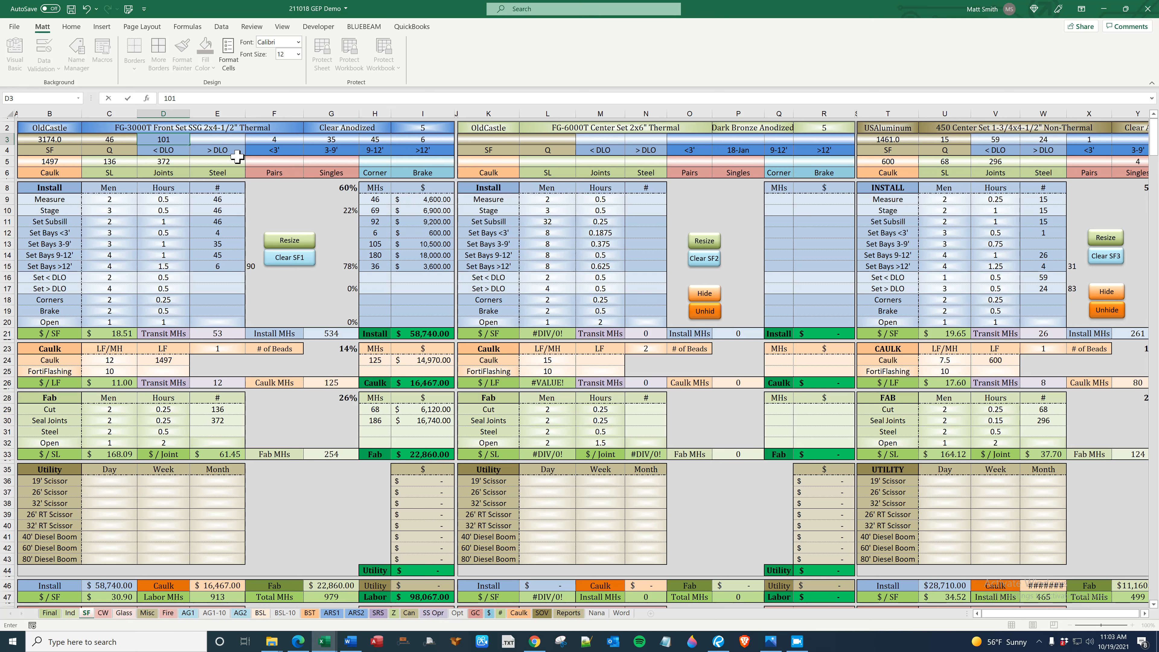
key(Tab)
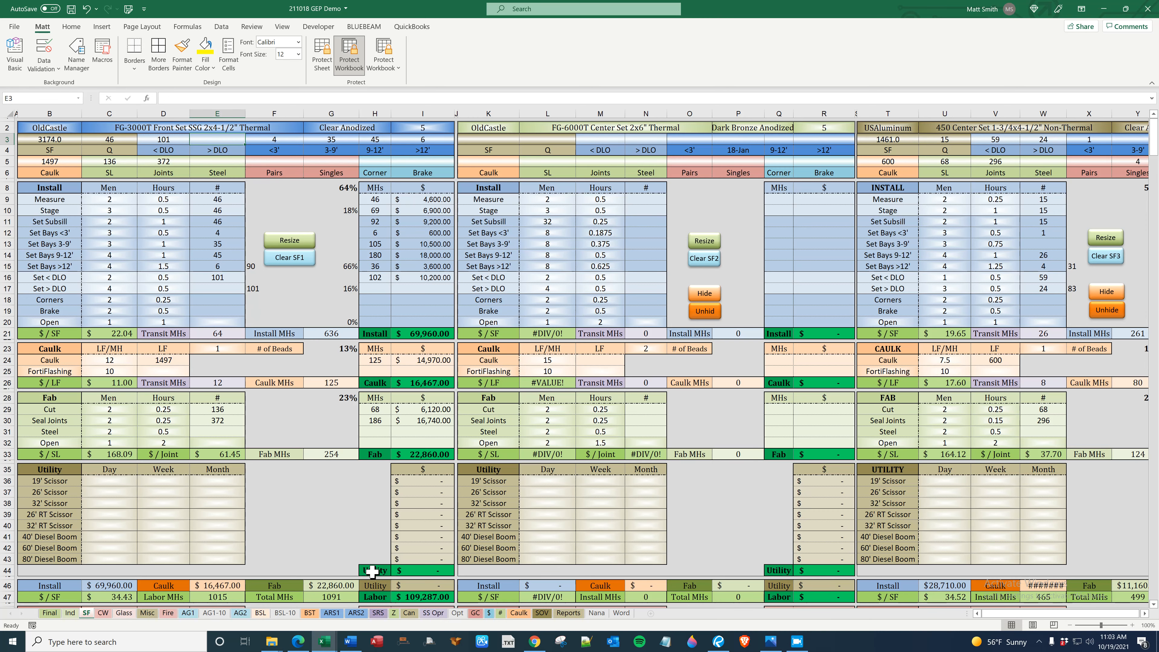
Reopen the SF Glass list and examine the block area of every frame to identify the oversized lites.
mouse_move(322, 643)
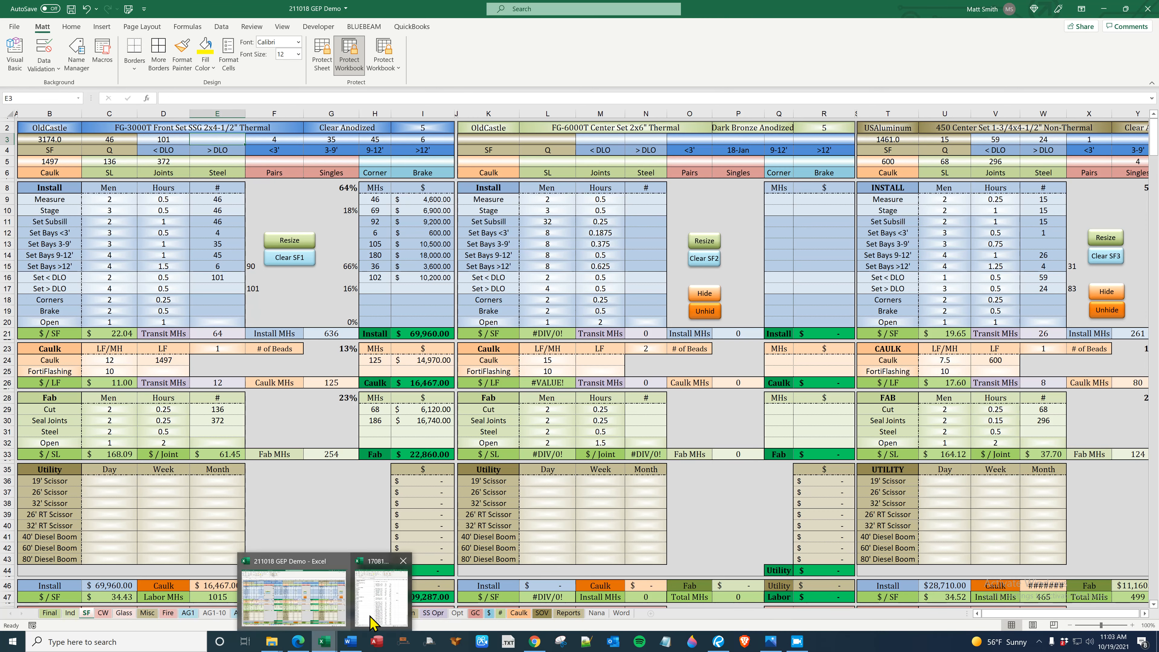
click(392, 593)
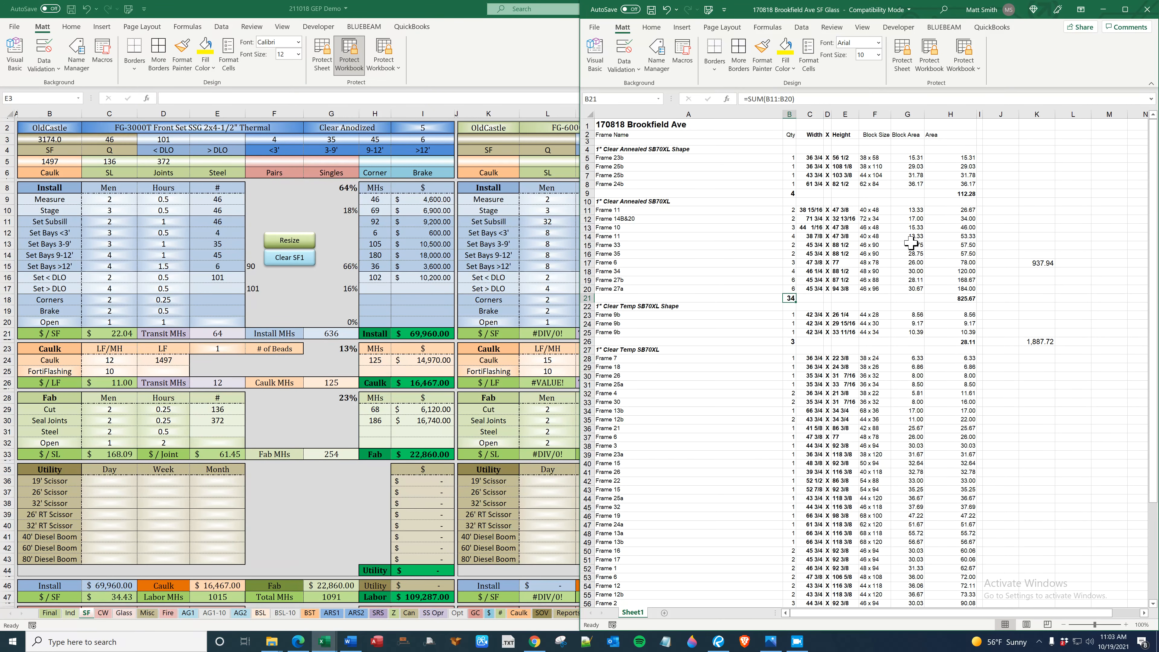
scroll(927, 404, down, 3)
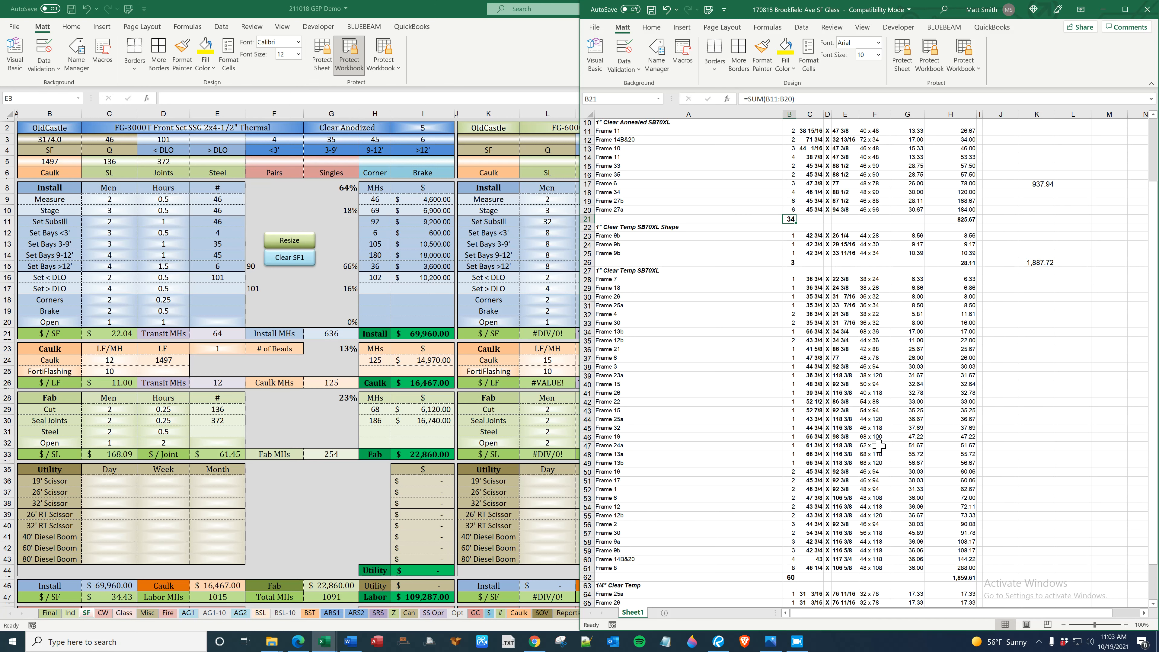
scroll(879, 446, down, 4)
scroll(878, 451, up, 7)
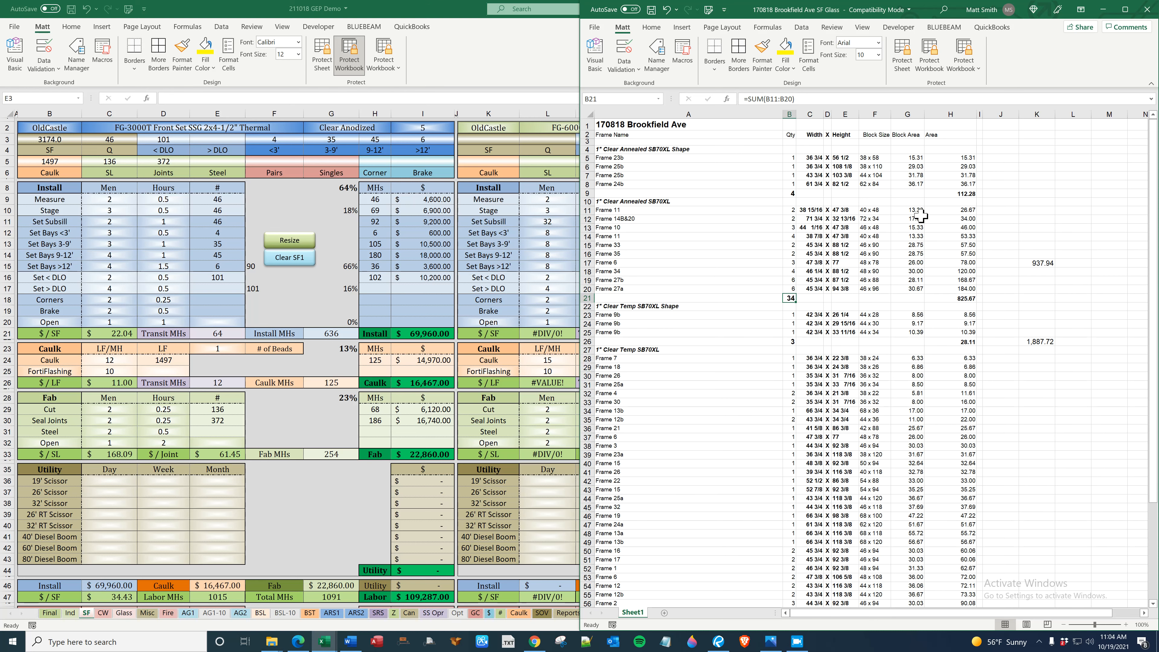
scroll(919, 271, down, 2)
scroll(920, 272, down, 6)
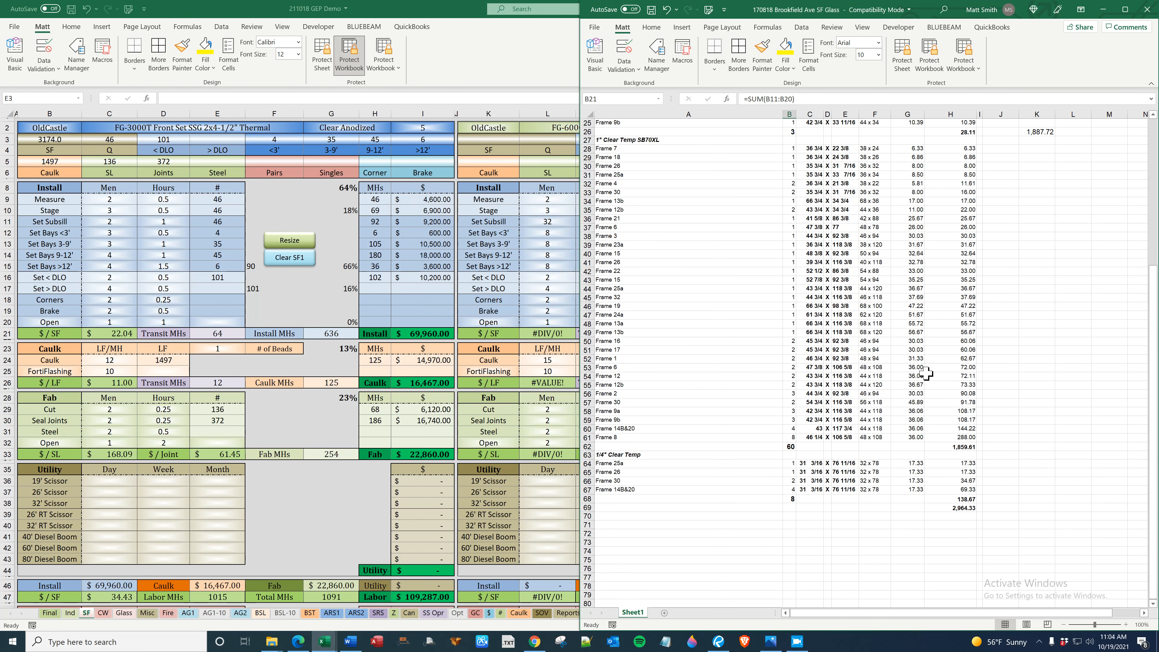
scroll(923, 424, up, 8)
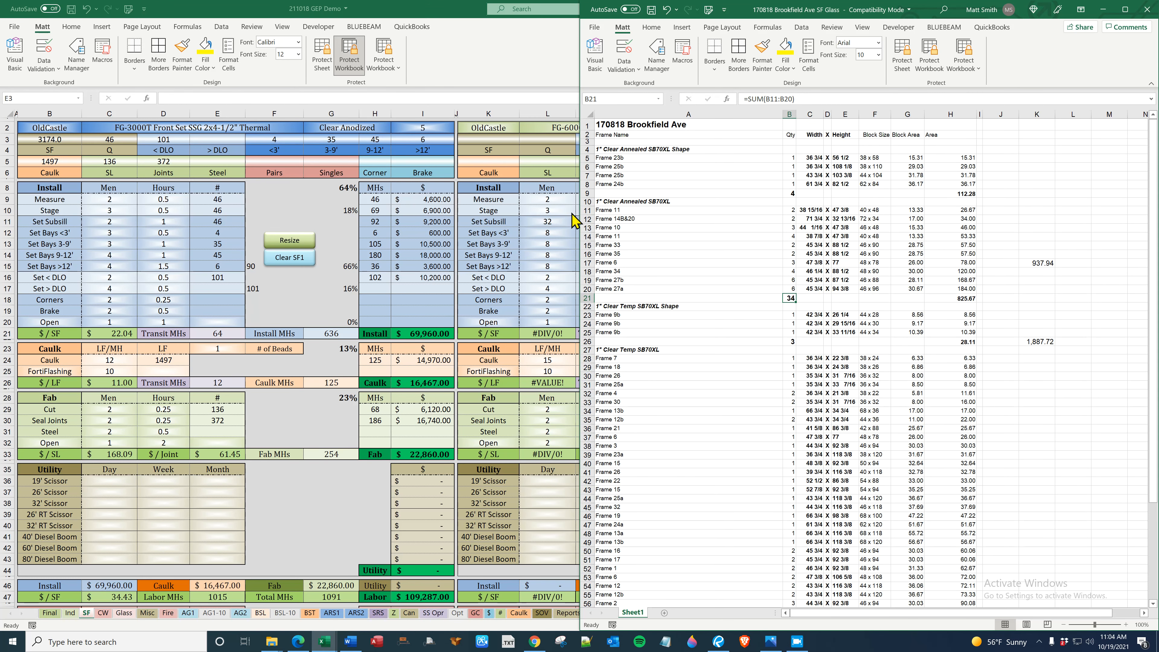
In the estimate workbook's SF1 section, enter 9 for > DLO, set < DLO to 92, and check the combined DLO count.
click(203, 137)
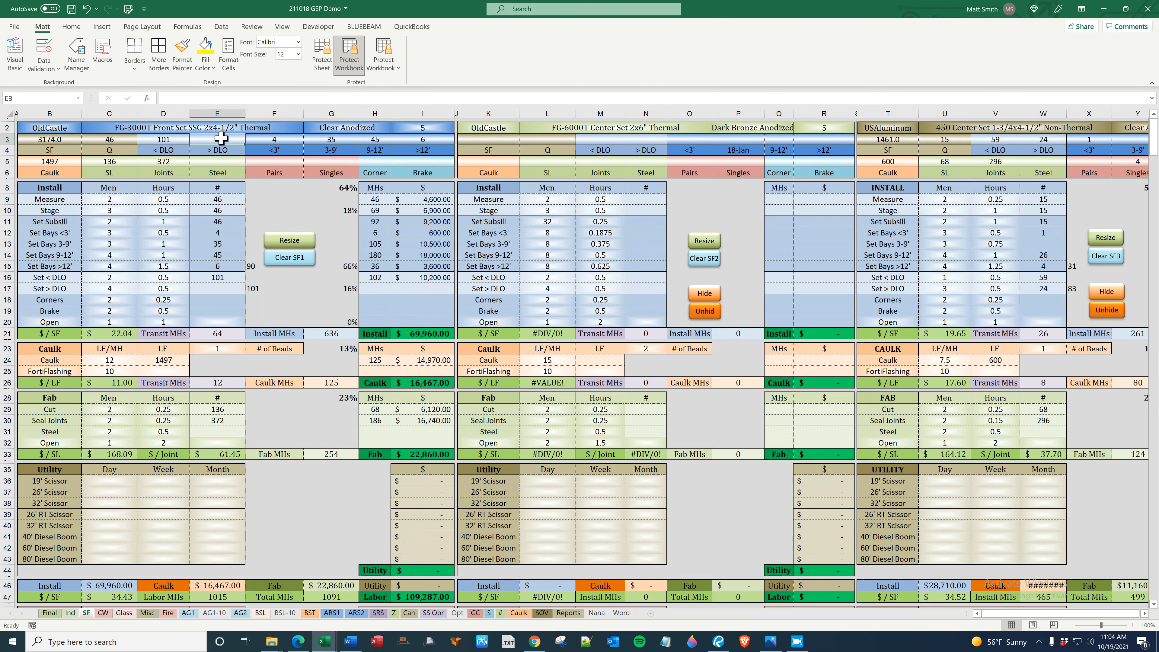
text(9)
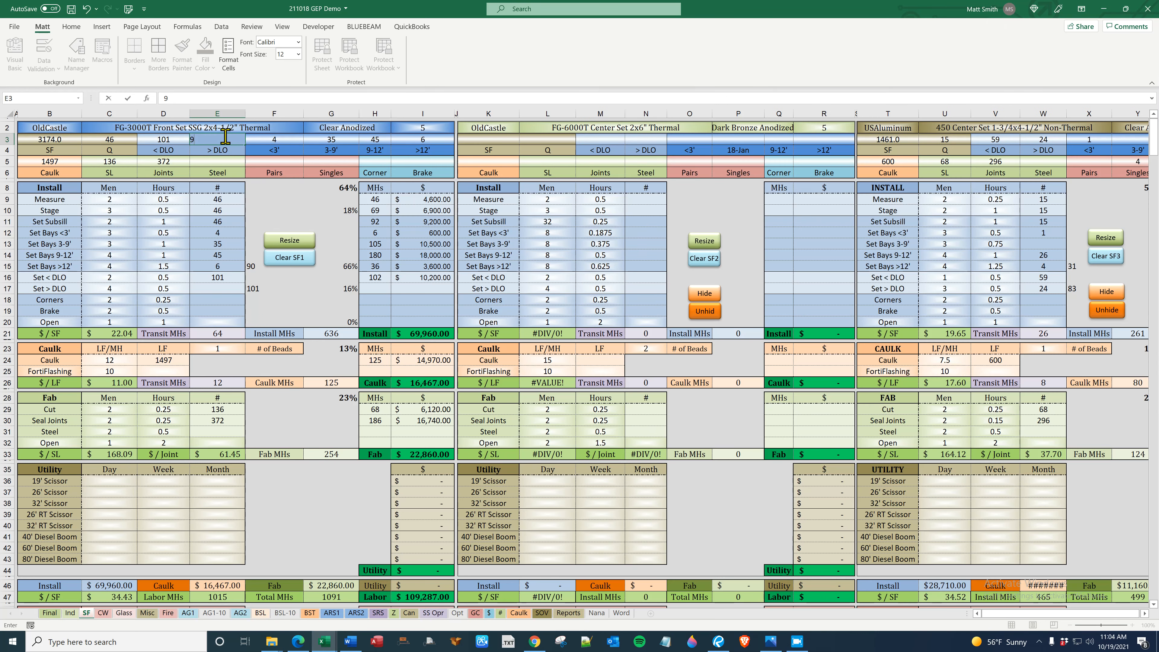
key(Left)
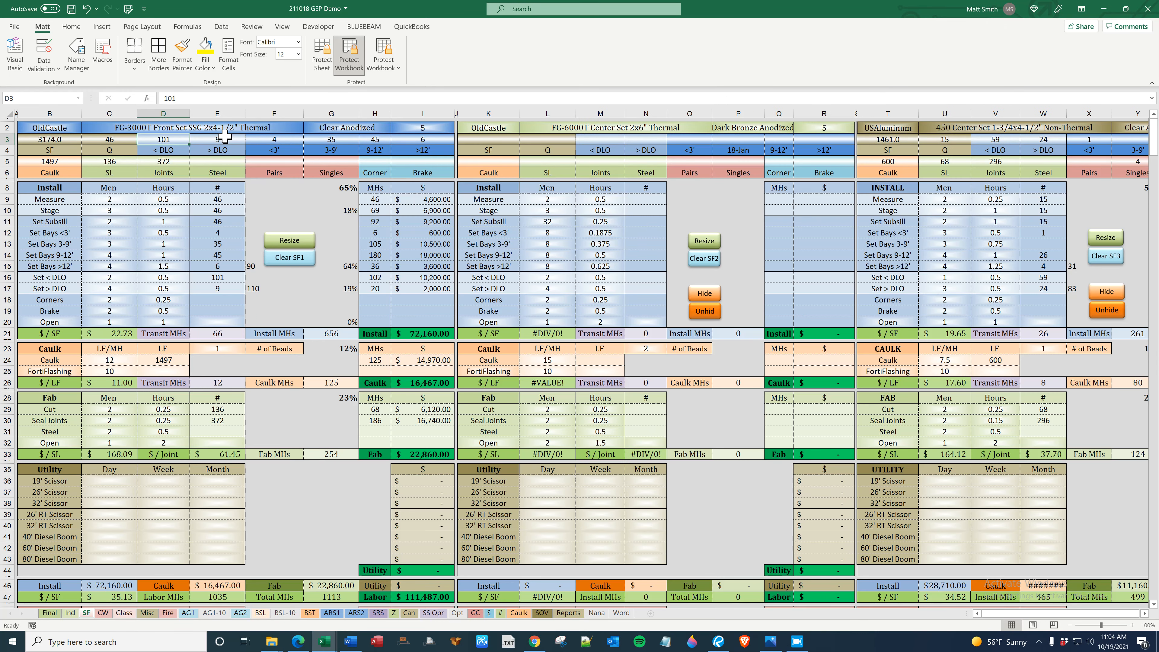
text(92)
key(Return)
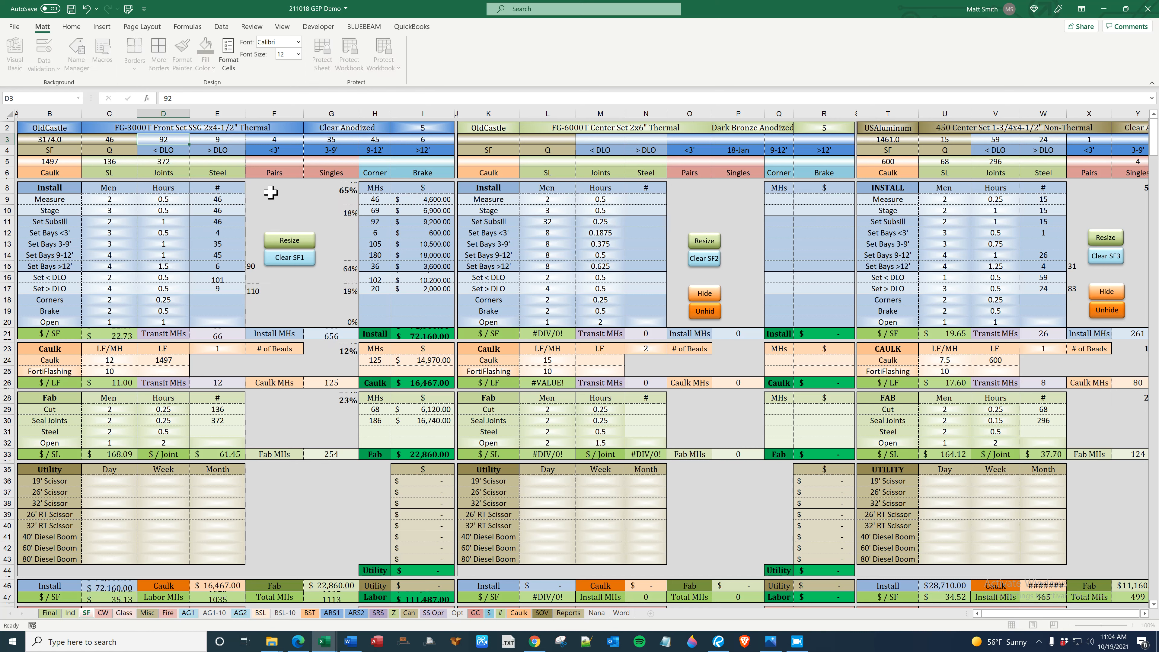
click(254, 289)
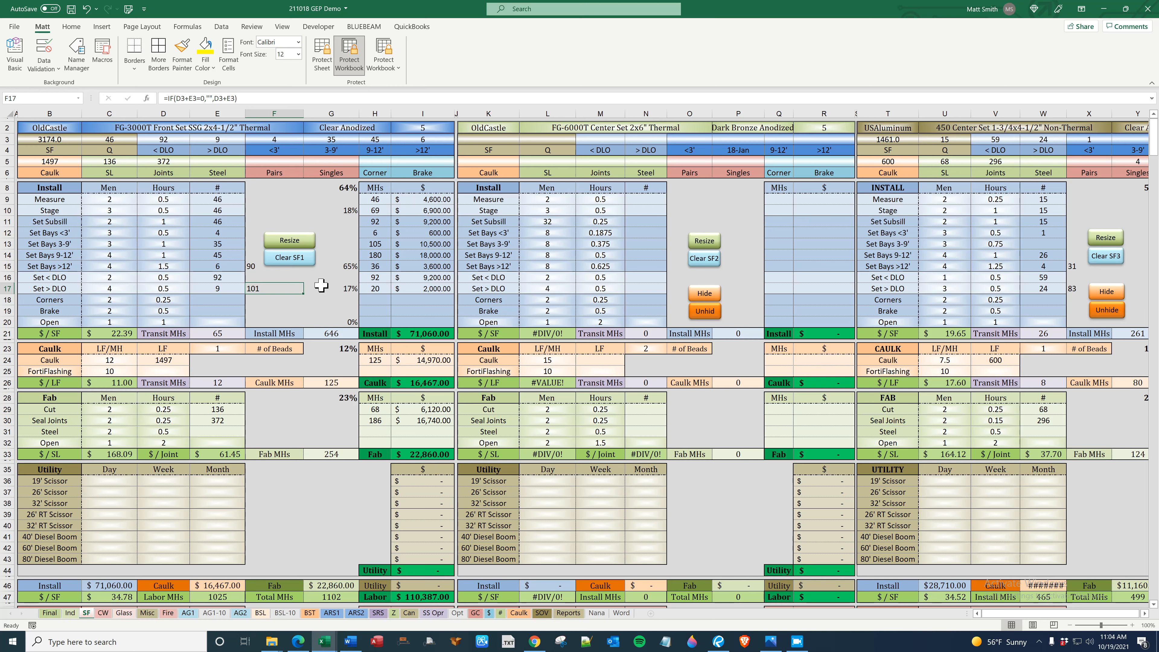
Enter a Steel quantity of 3 in the SF1 section.
click(224, 163)
text(3)
key(Return)
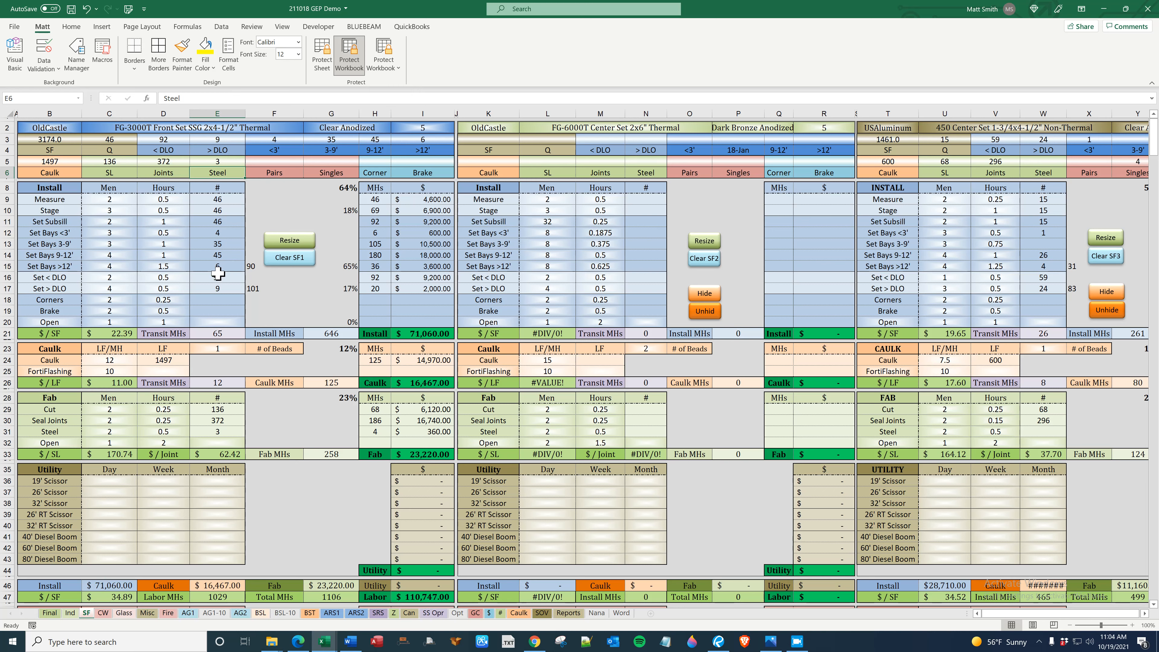
Enter a Brake quantity of 16 in the SF1 section, leaving Corner blank.
click(265, 165)
click(322, 165)
click(388, 165)
click(421, 161)
click(371, 160)
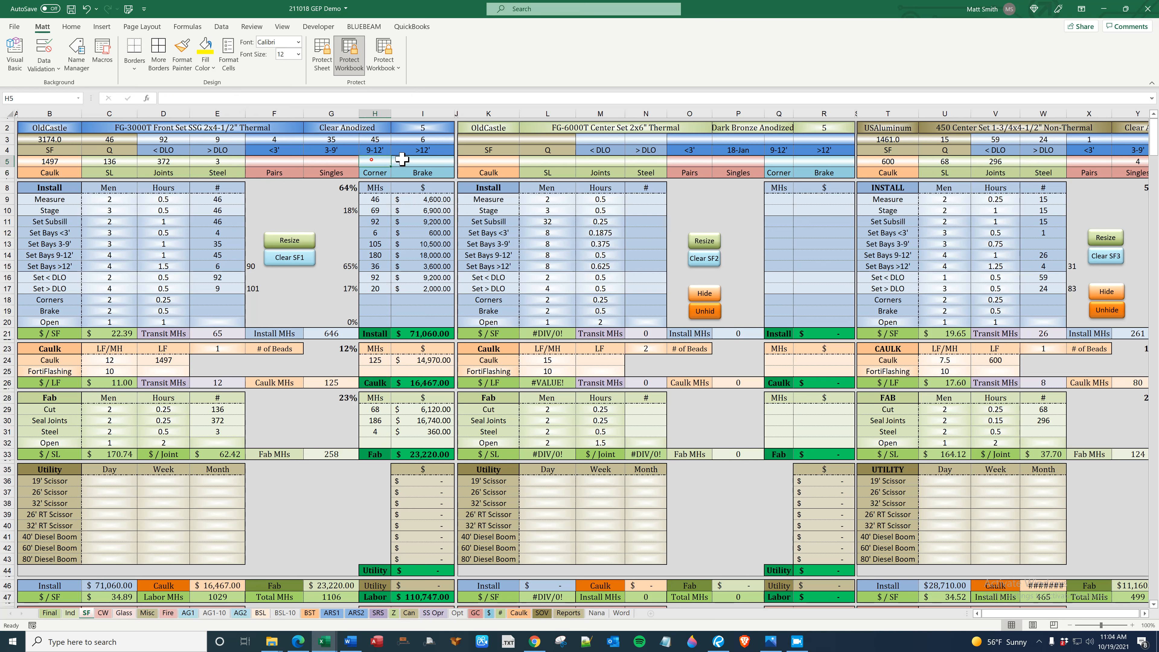
click(411, 160)
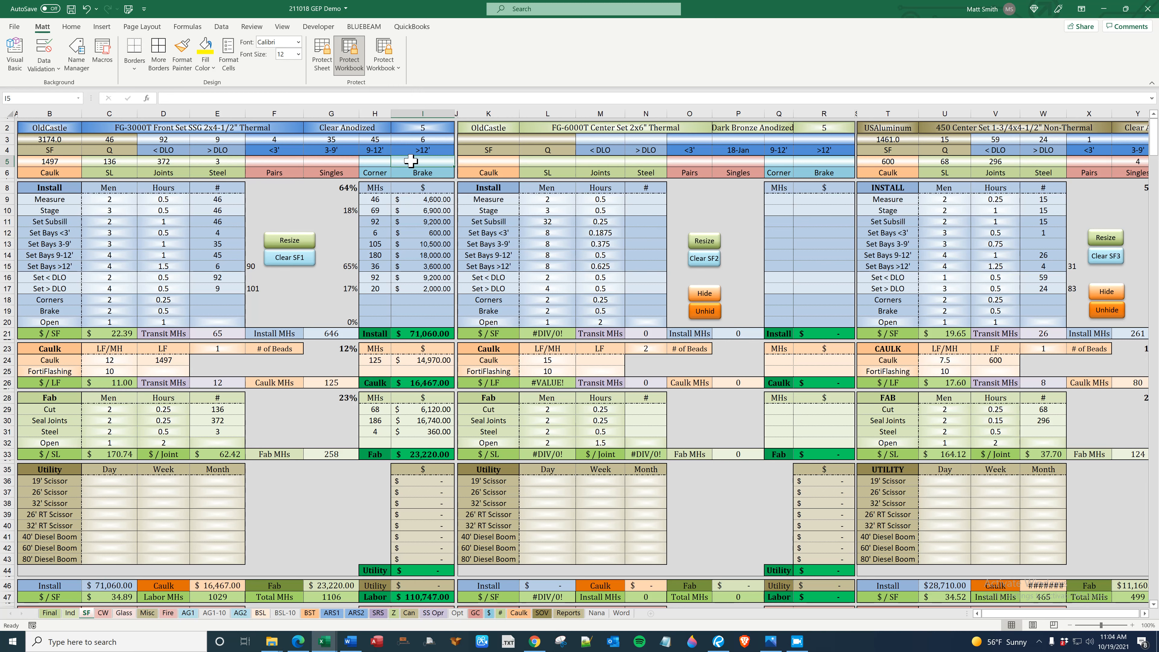
text(16)
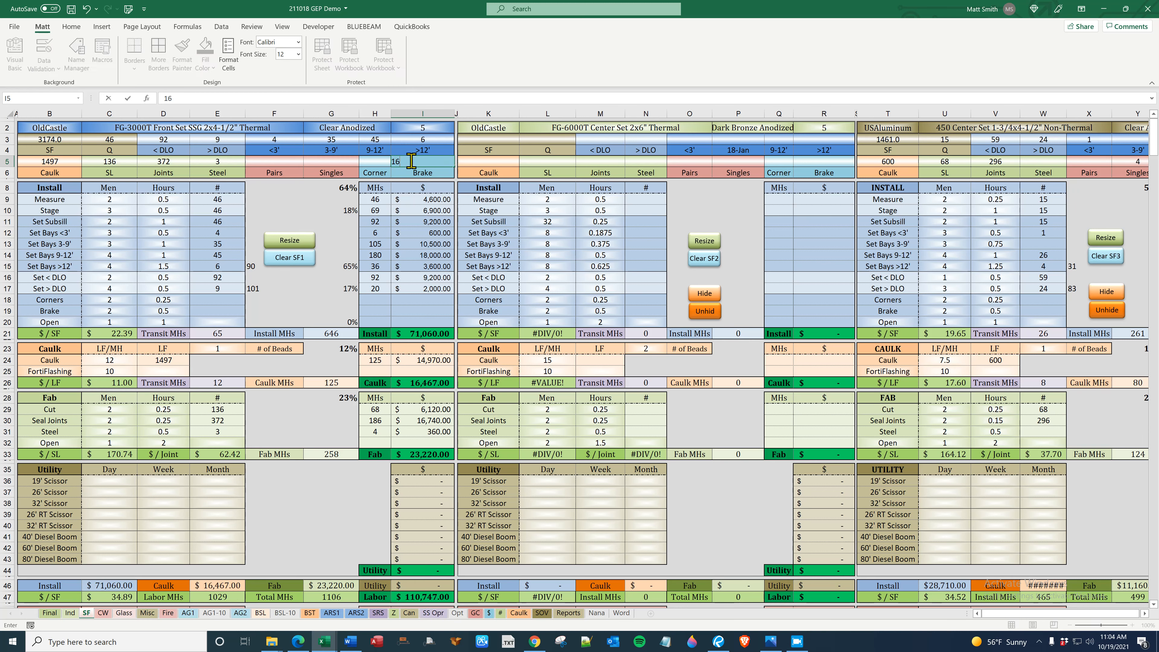
key(Return)
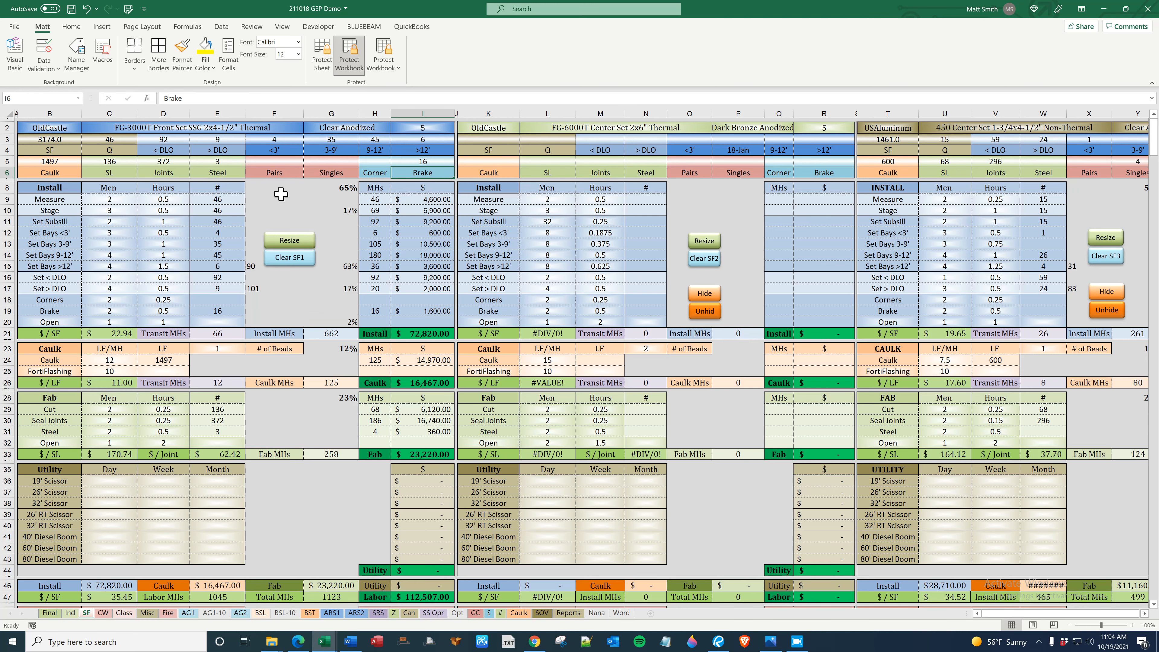
Enter the SF1 door quantities: 4 Pairs and 2 Singles.
click(276, 164)
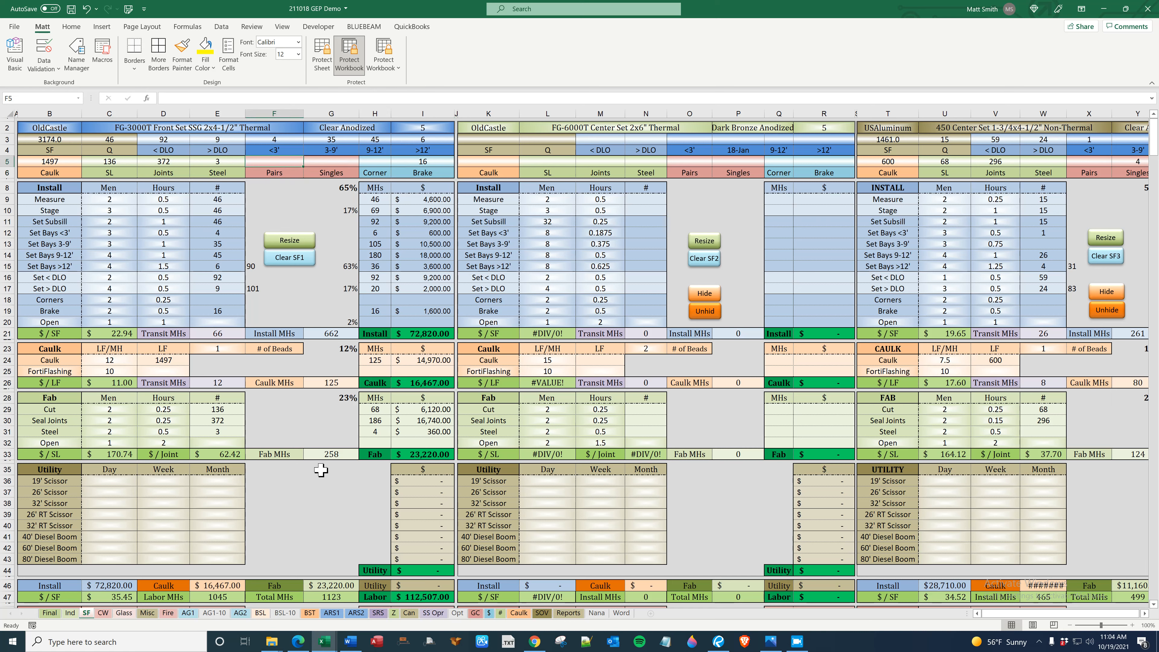
text(4)
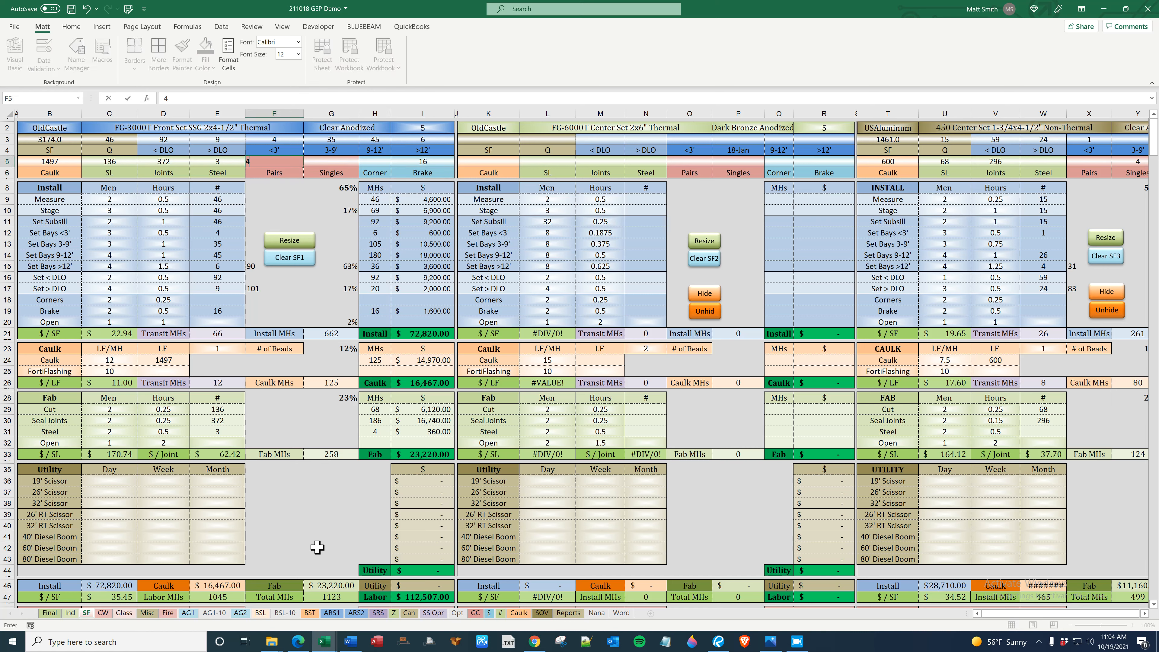
key(Tab)
text(2)
key(Tab)
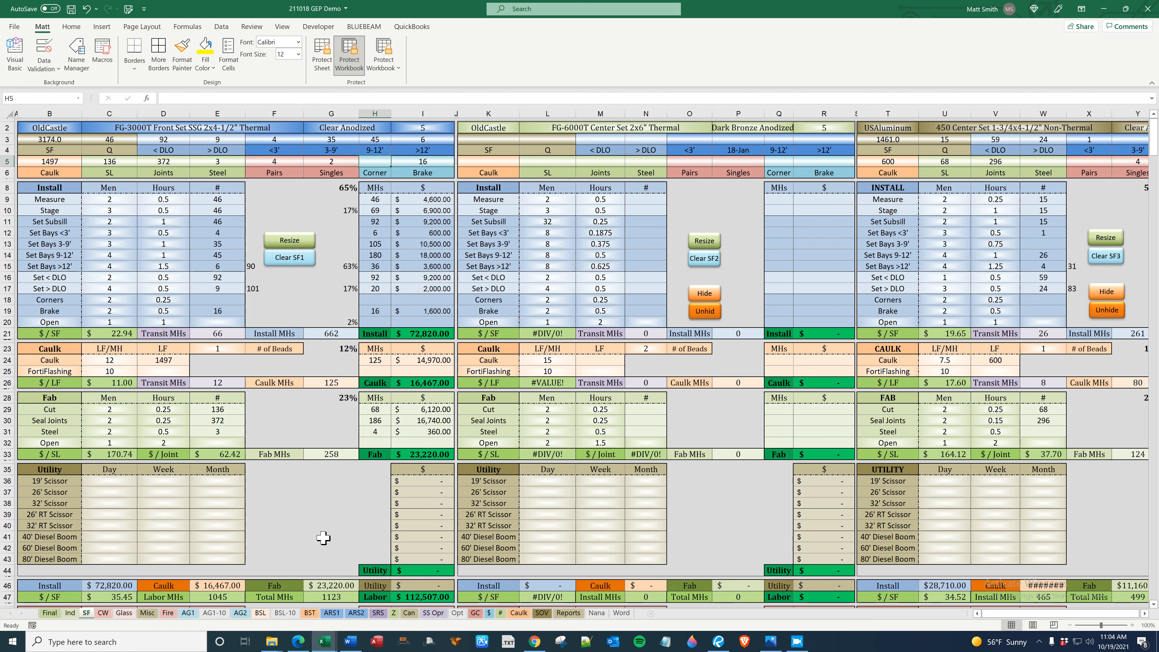
Inspect the formulas behind the percentage in the SF1 Open row and the Install cost per square foot.
click(310, 321)
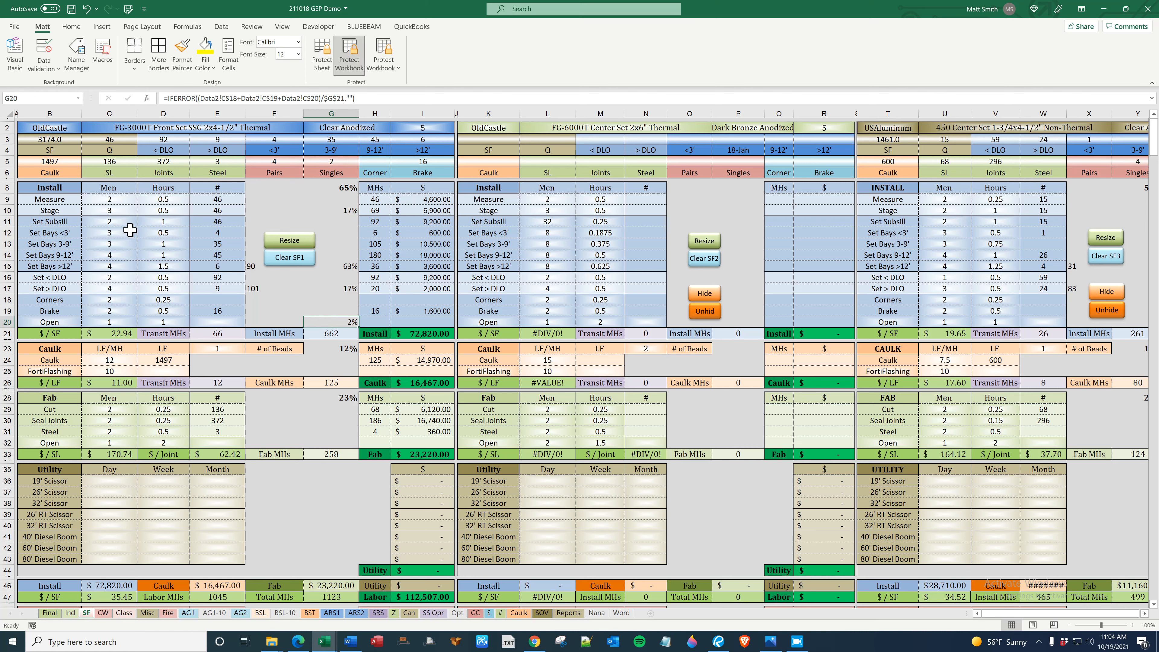
click(116, 337)
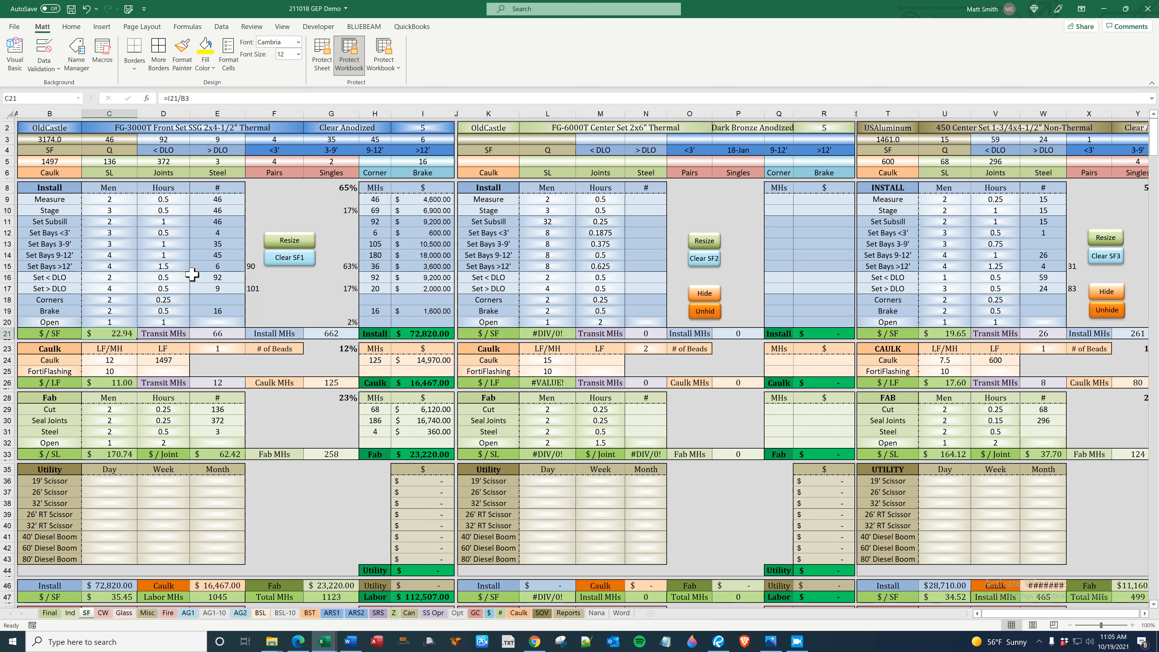
Set the crew size for the SF1 Set < DLO install task to 3 men.
click(124, 277)
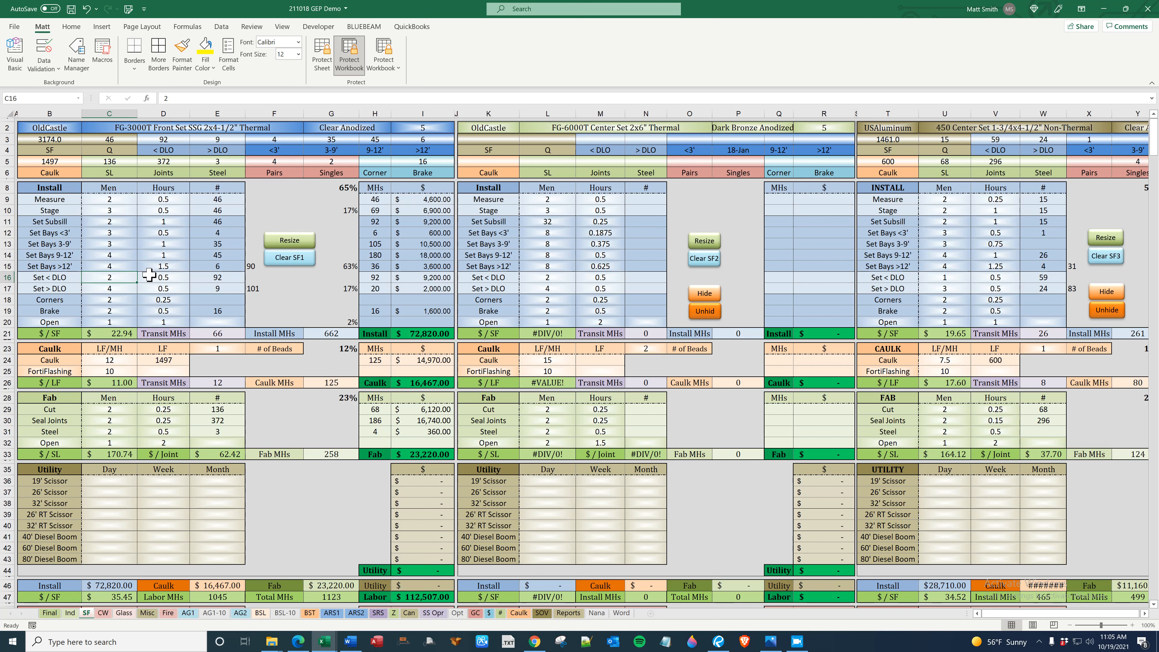
key(BackSpace)
text(3)
key(Return)
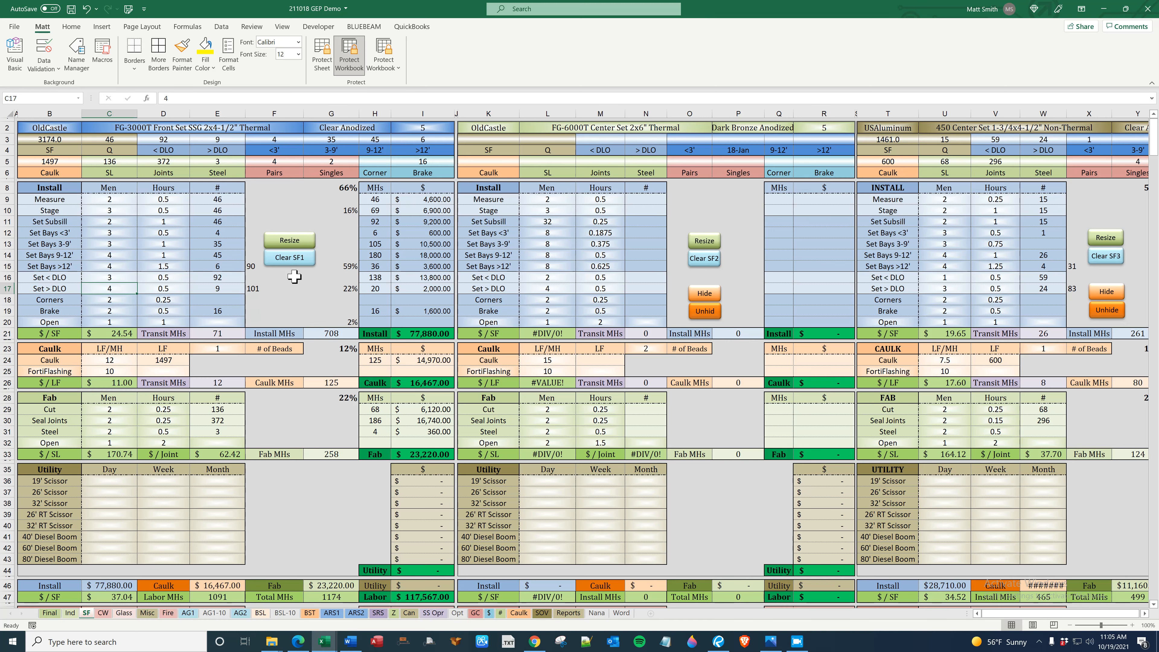
Inspect the labor percentages beside the Stage, Set Bays, Set > DLO and Open rows of the SF1 Install block.
click(351, 211)
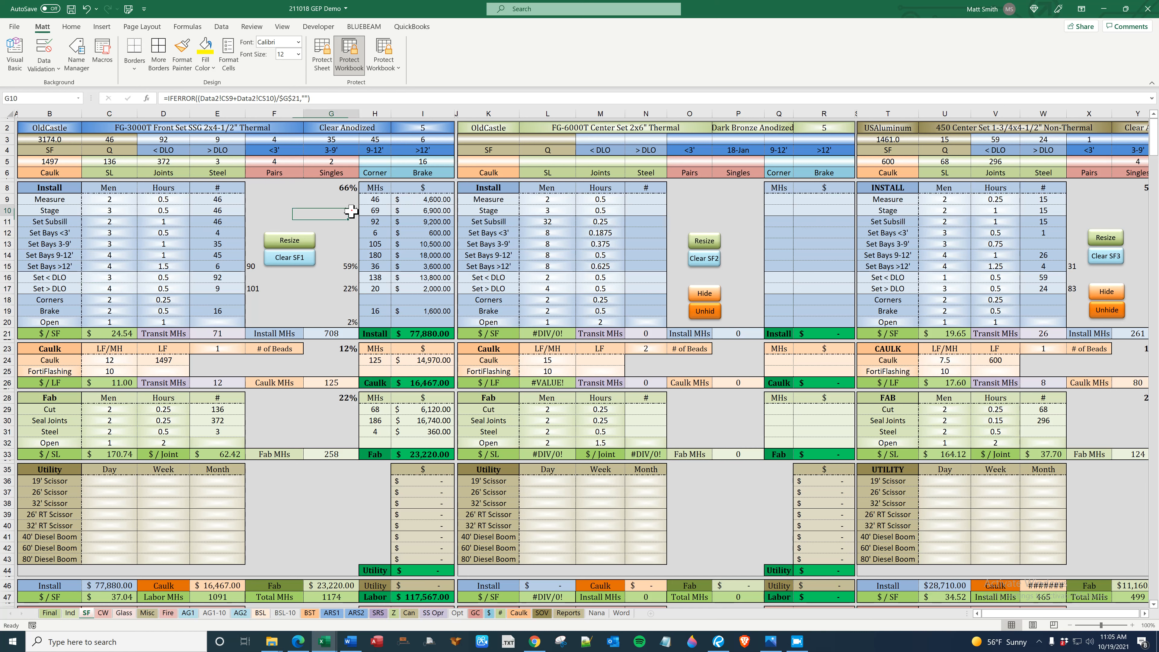
click(352, 263)
click(352, 288)
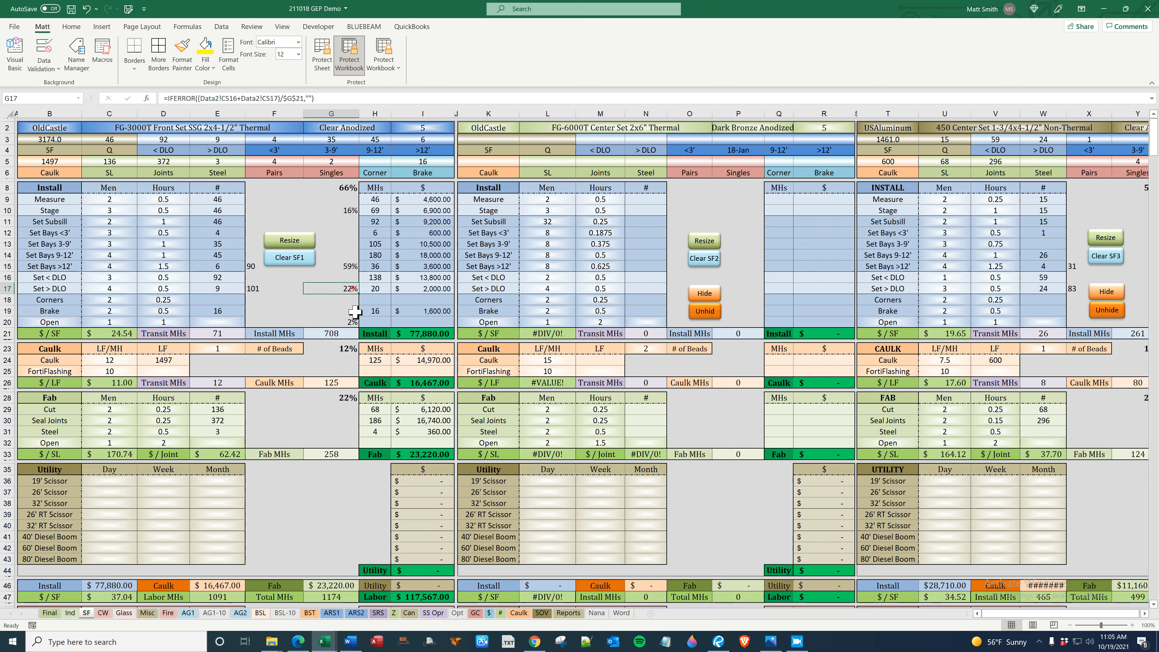
click(353, 321)
click(352, 289)
Set the hours for the SF1 Brake install task to 1.
click(163, 311)
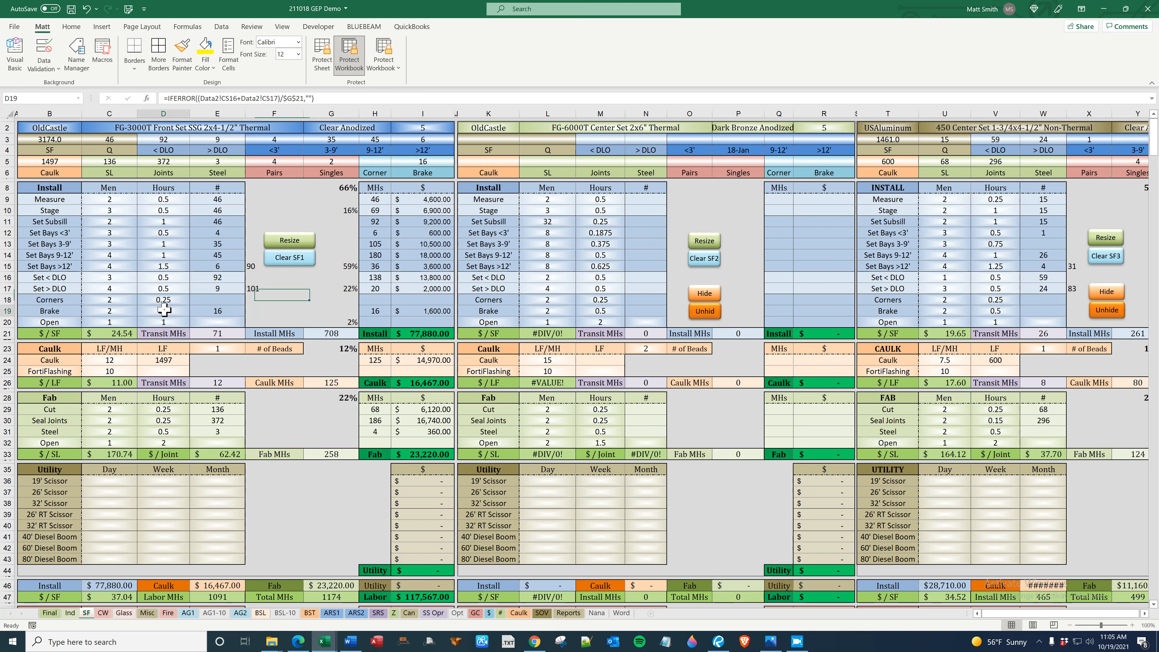
text(1)
key(Return)
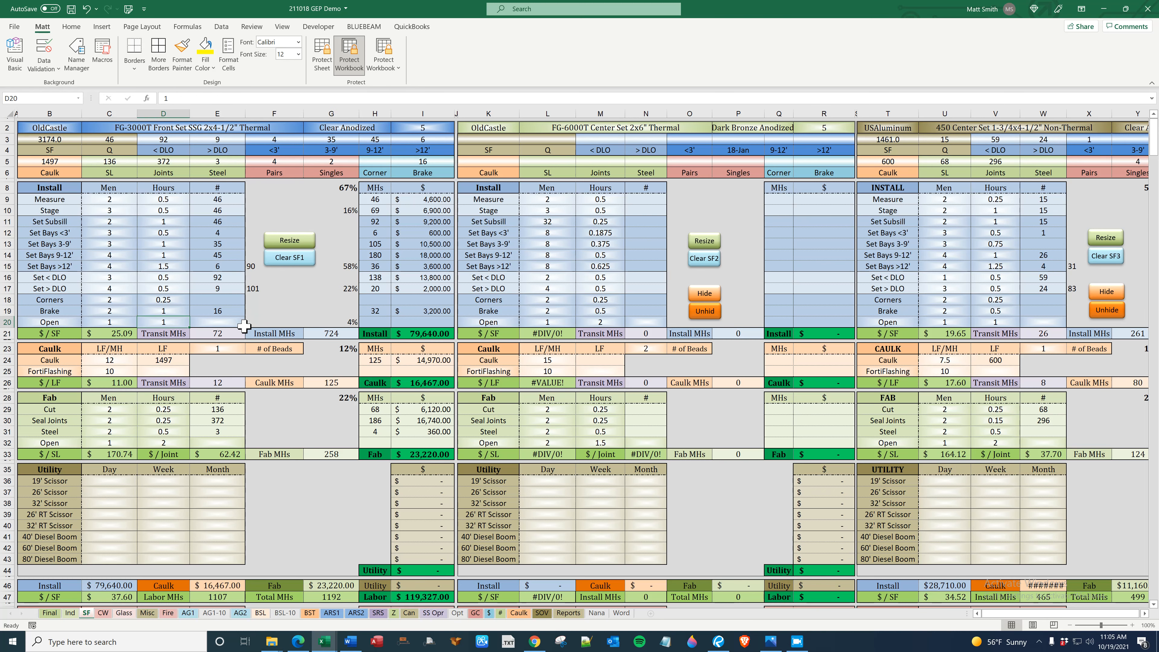
Check the SF1 Install cost per square foot and the overall labor cost per square foot.
click(123, 330)
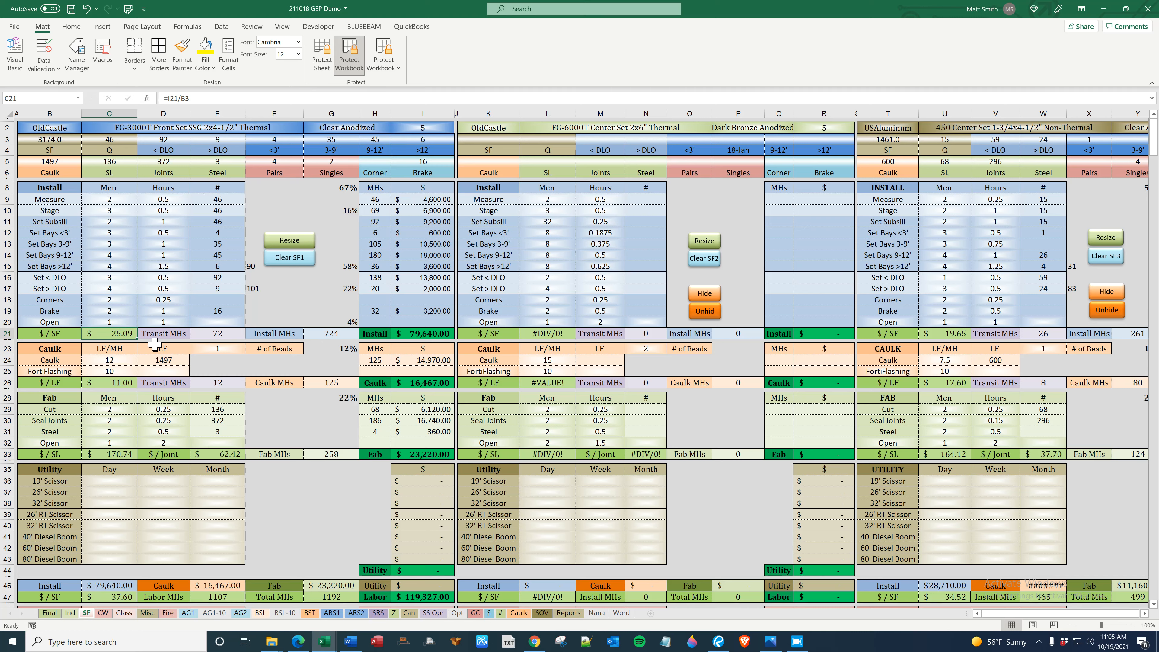
scroll(164, 405, down, 1)
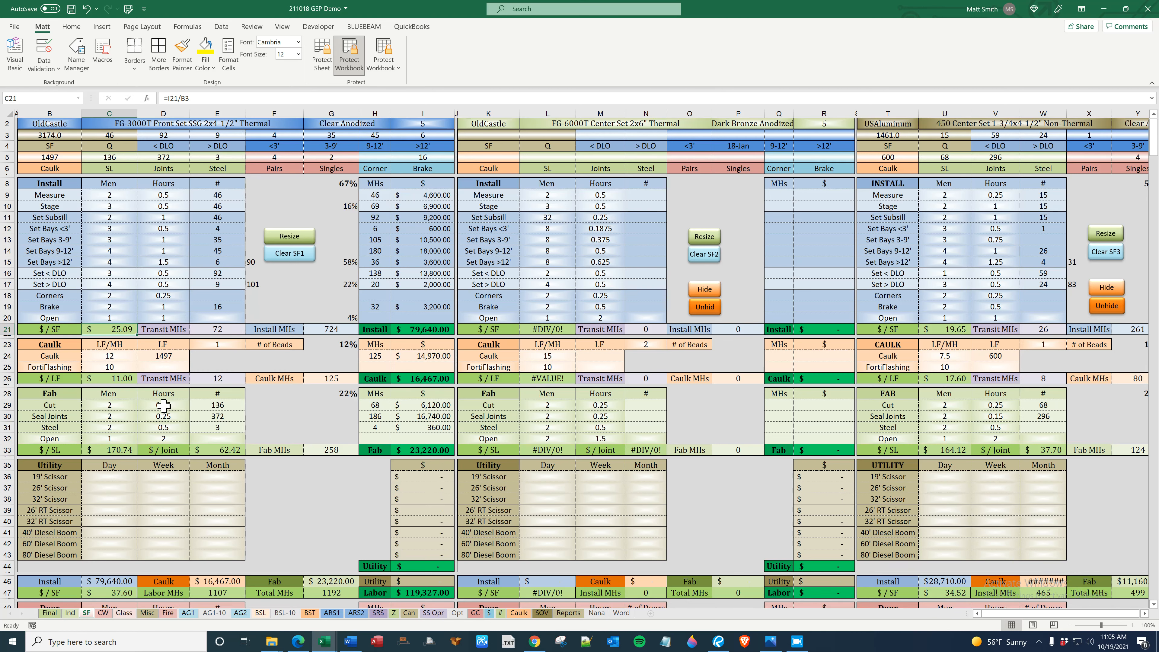
scroll(164, 406, down, 2)
click(125, 539)
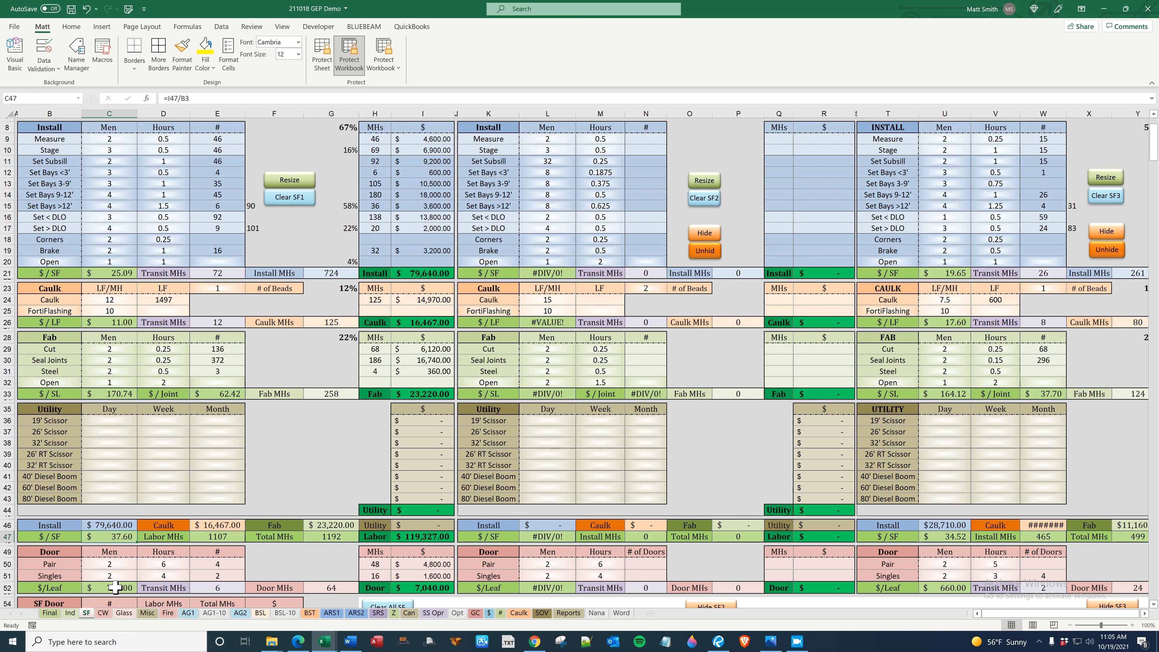
On the Final sheet, set the Open Shop rates for Install, Caulk and Fab to 100 each.
click(50, 613)
scroll(442, 436, down, 10)
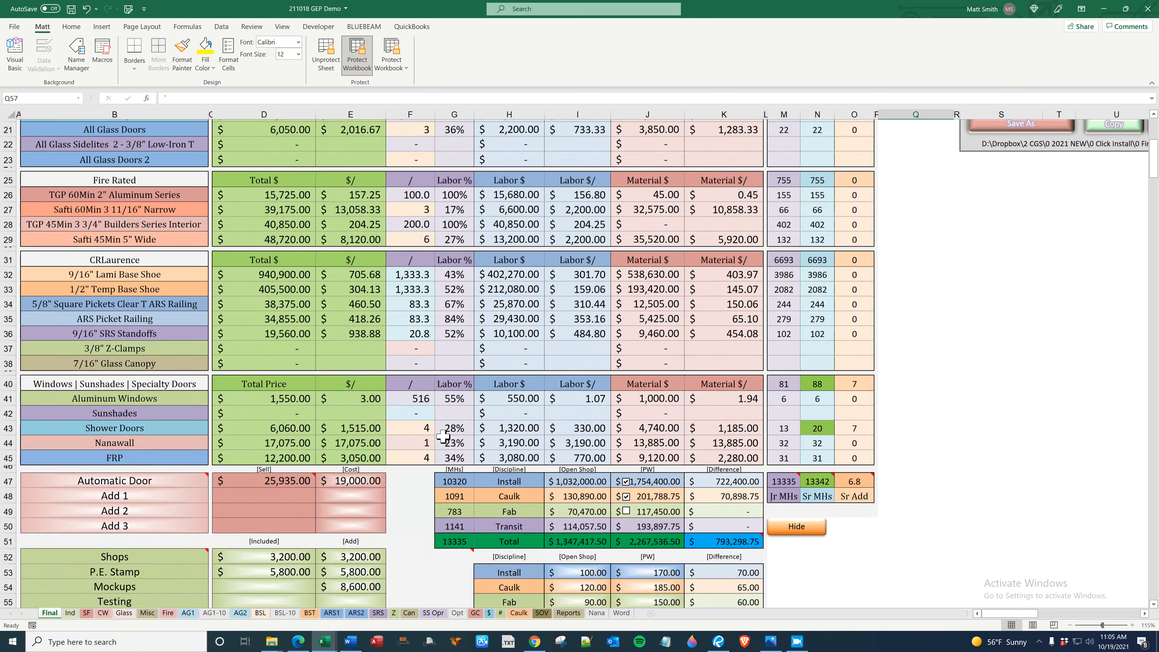
click(585, 358)
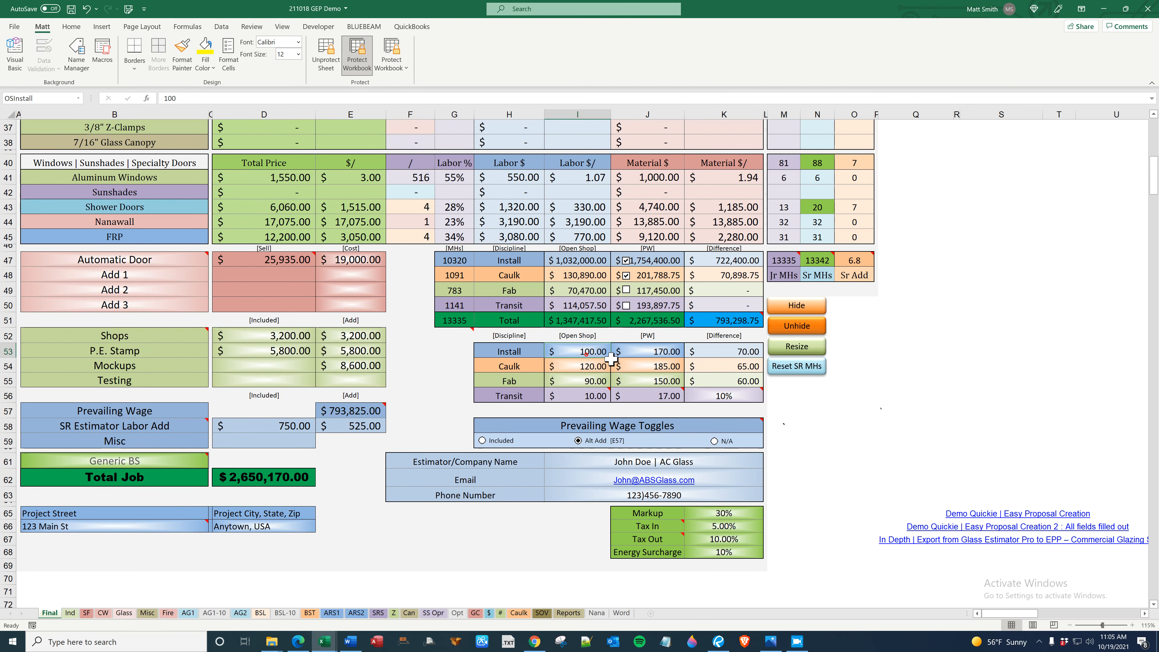
text(100)
key(Return)
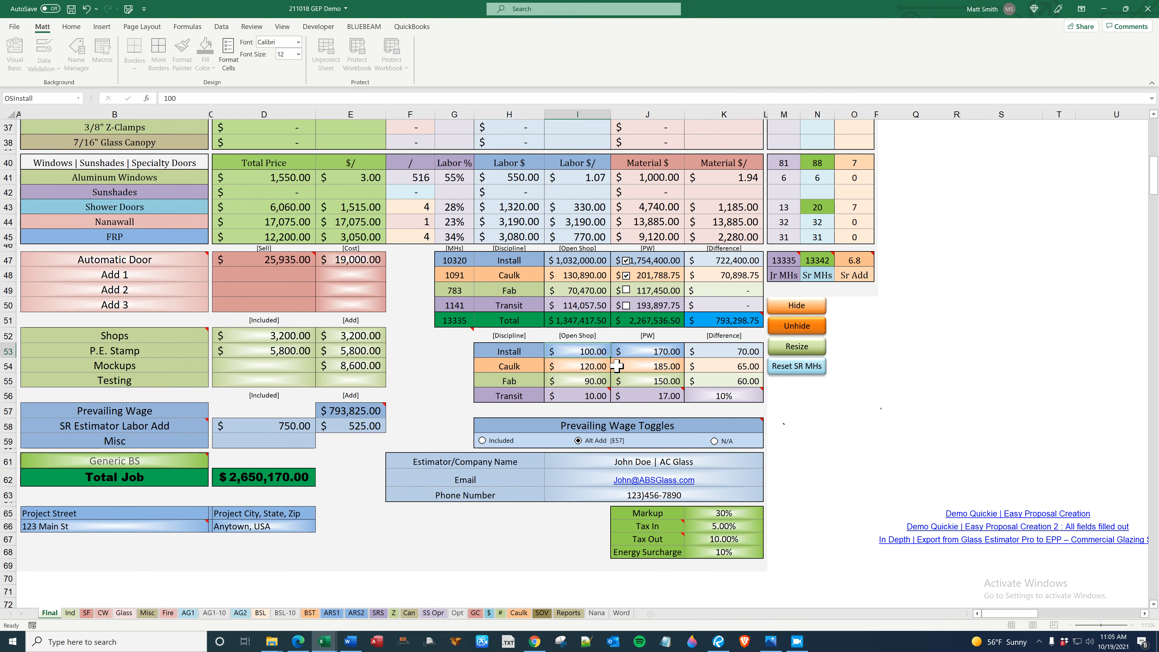
text(100)
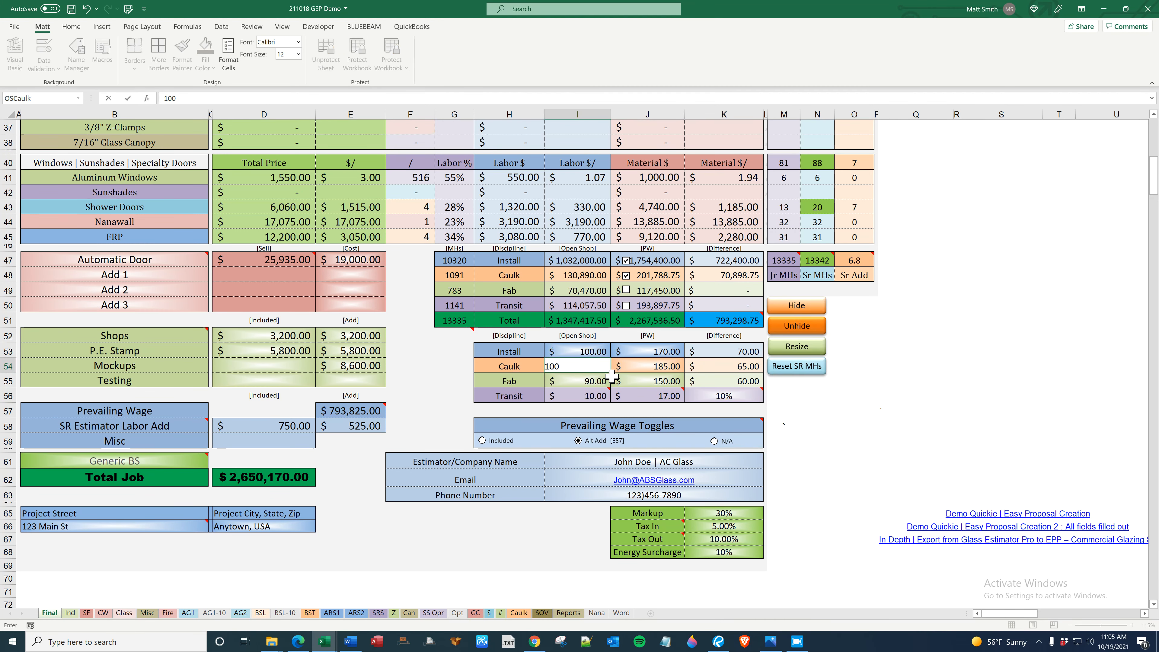
key(Return)
text(12)
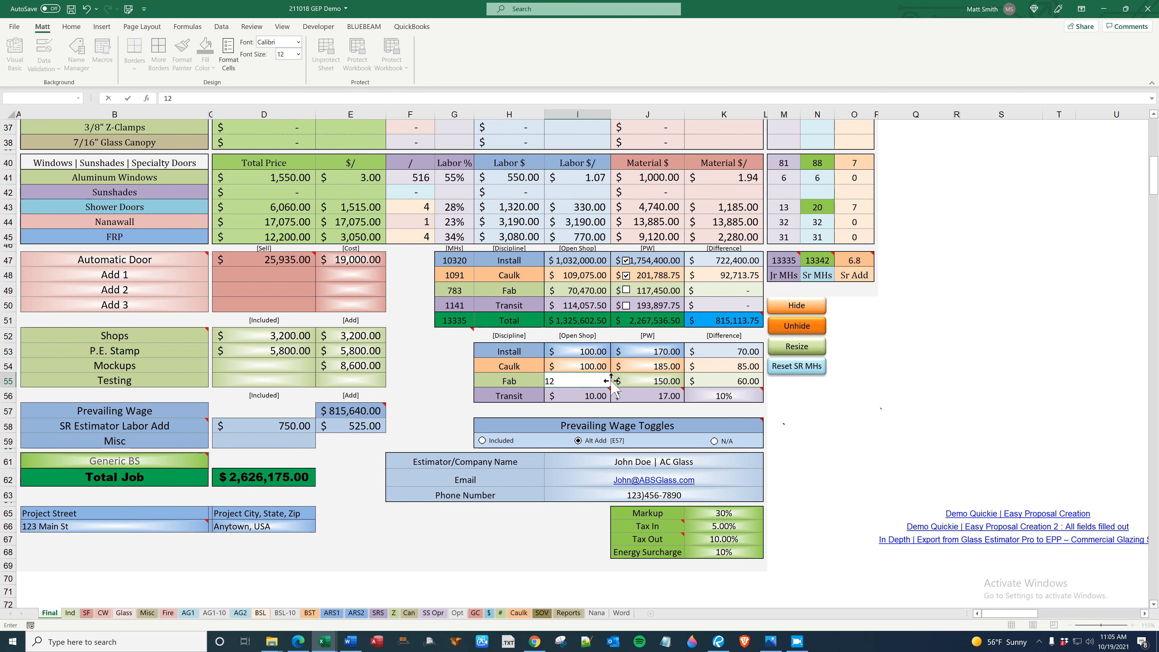
key(Return)
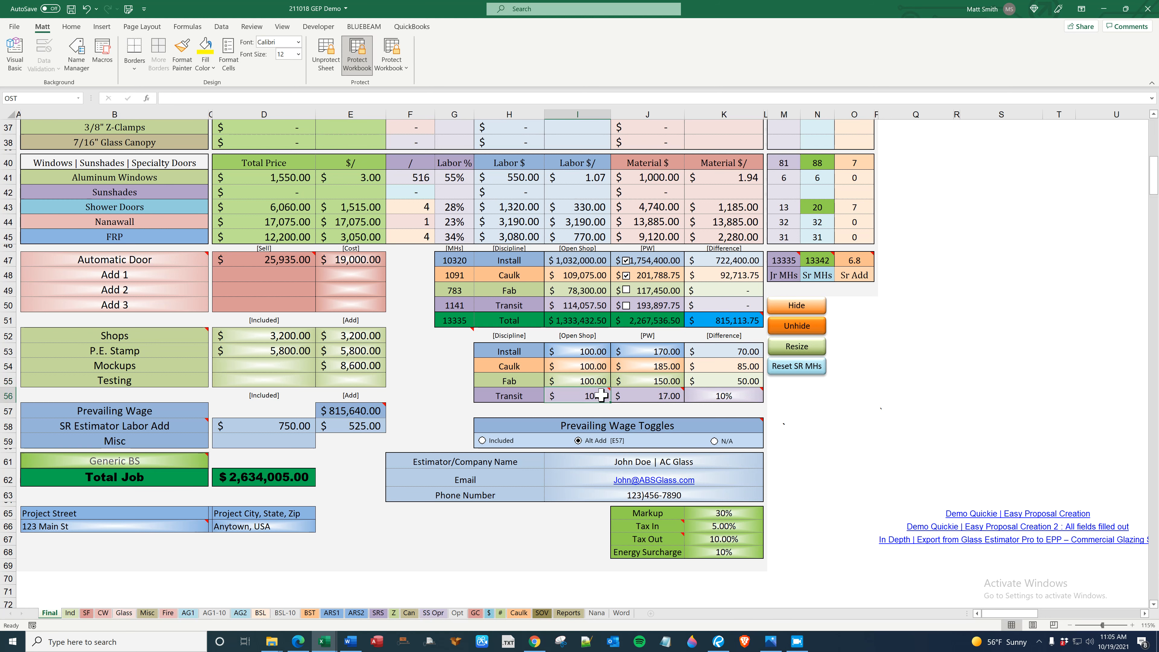
Check the Transit percentage on the Final sheet, and inspect the Install and Caulk man-hours and their Transit MHs on the SF sheet.
click(705, 395)
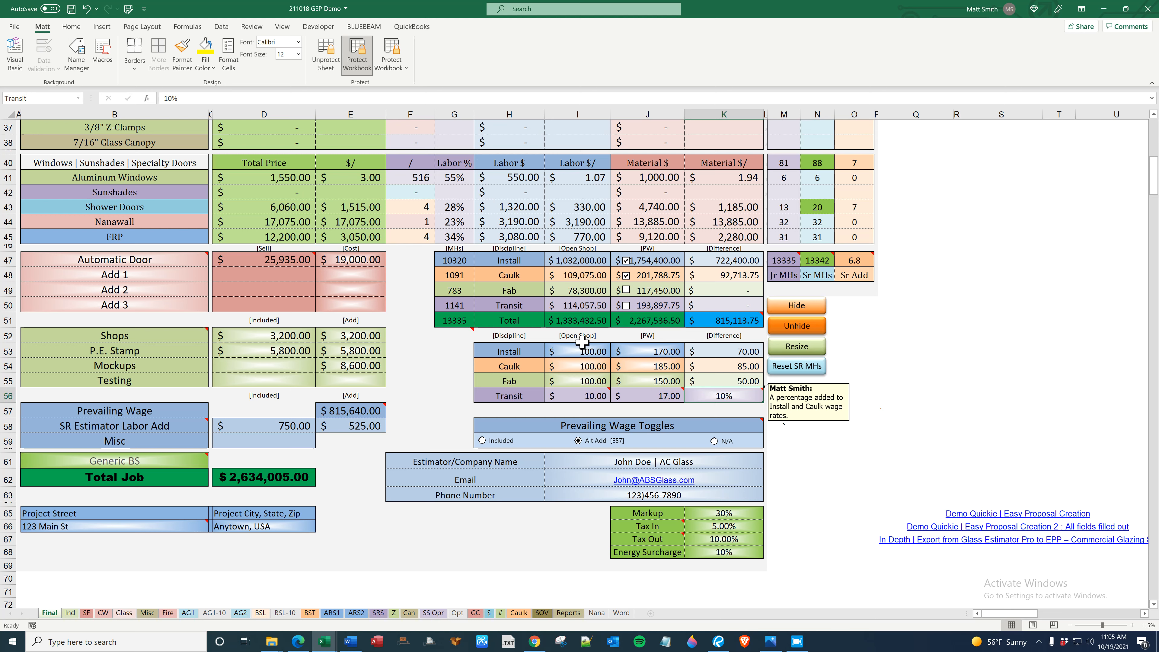
click(87, 613)
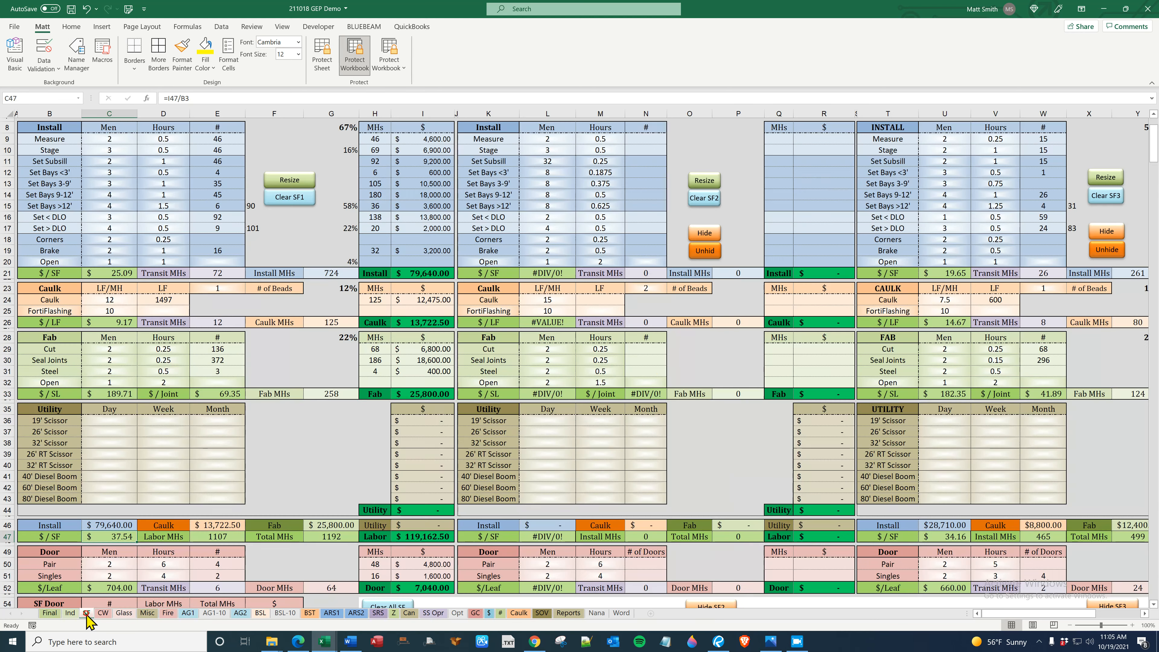
click(233, 271)
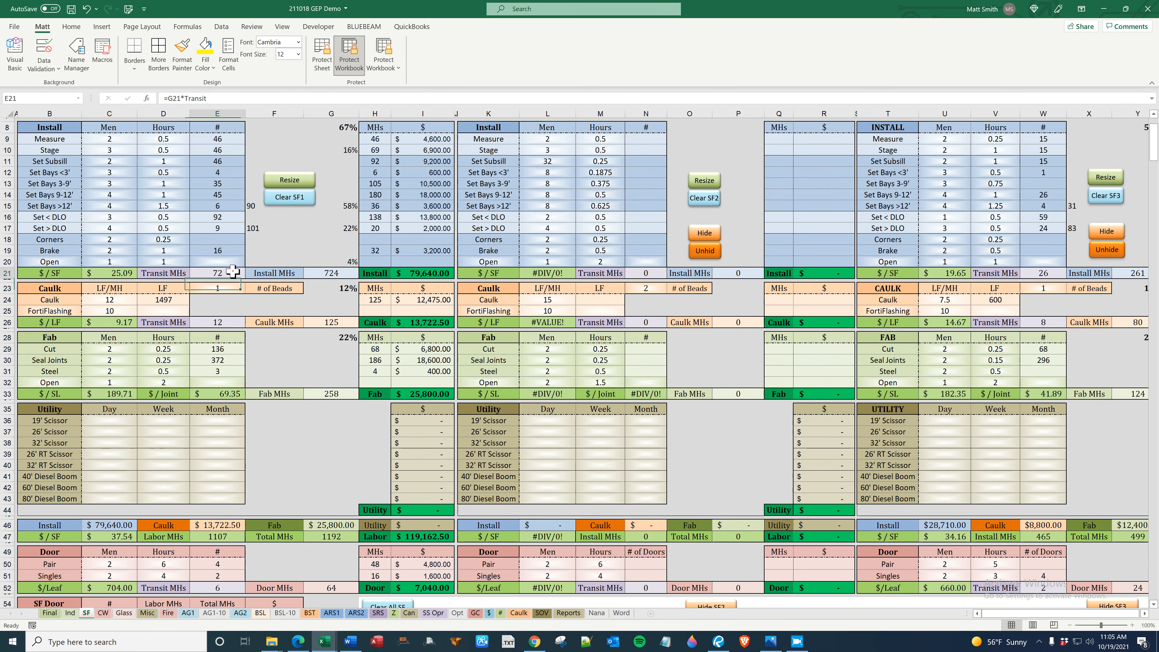
click(321, 273)
click(323, 322)
click(209, 325)
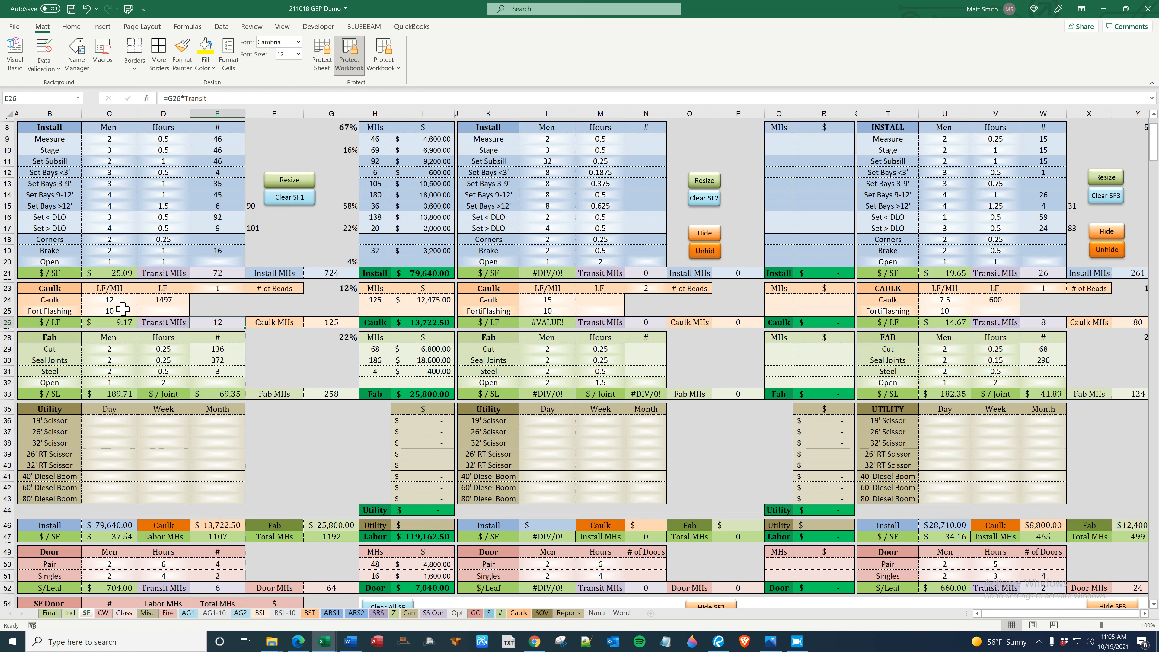
Try a Caulk production rate of 16 LF/MH in the SF1 section.
click(118, 300)
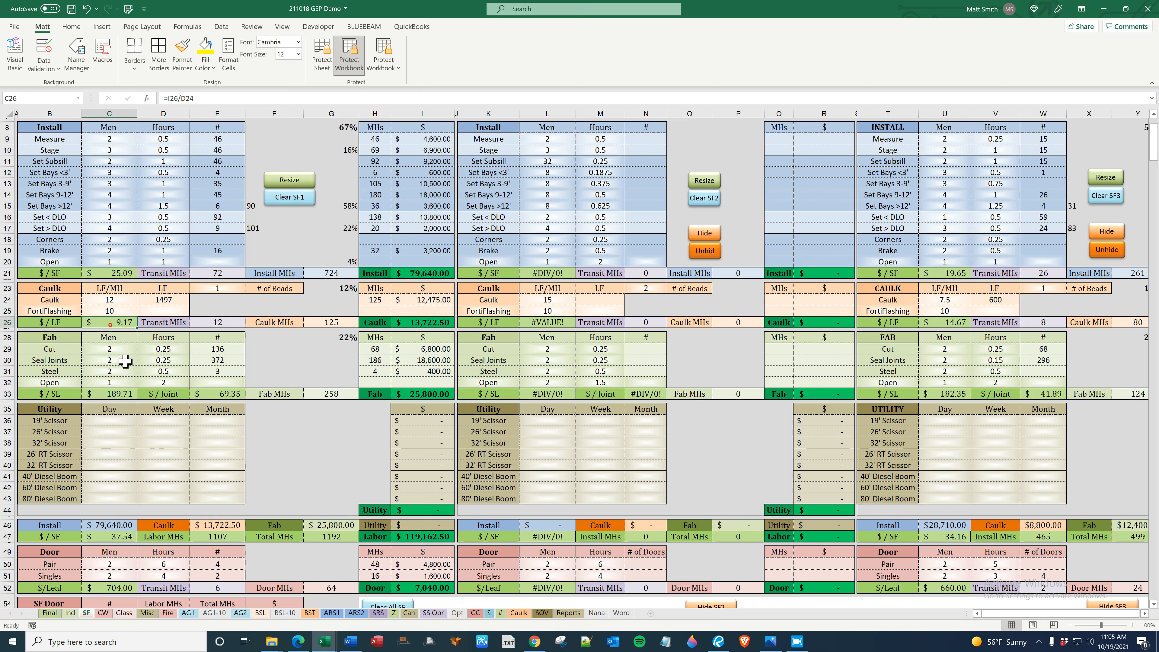
click(121, 300)
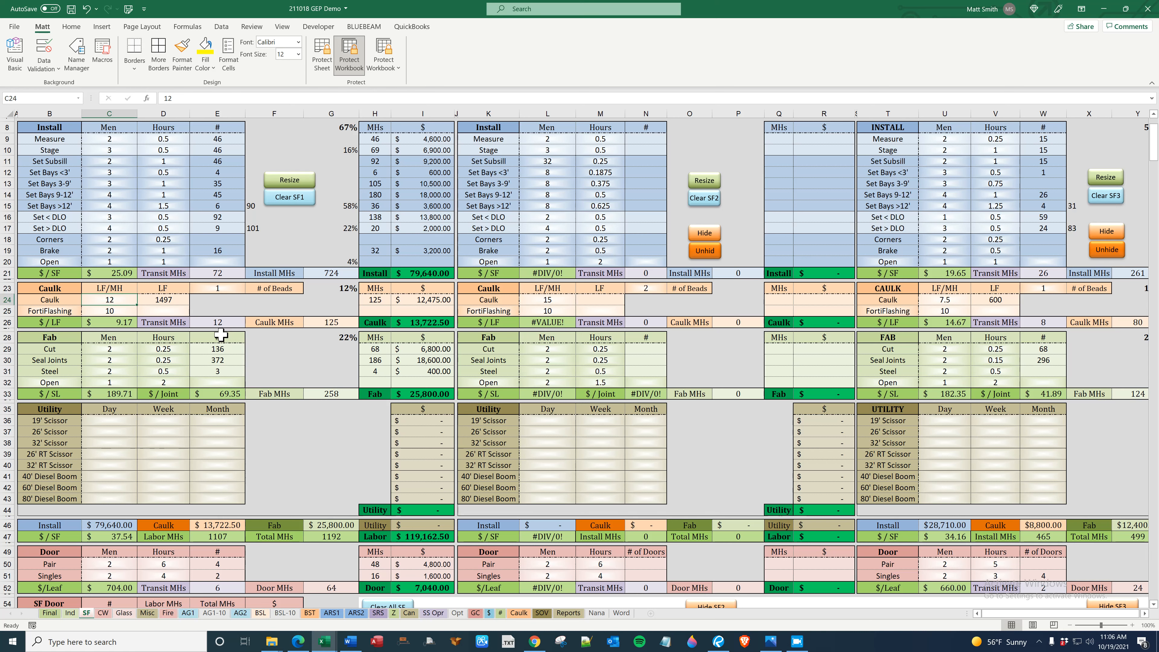
text(1)
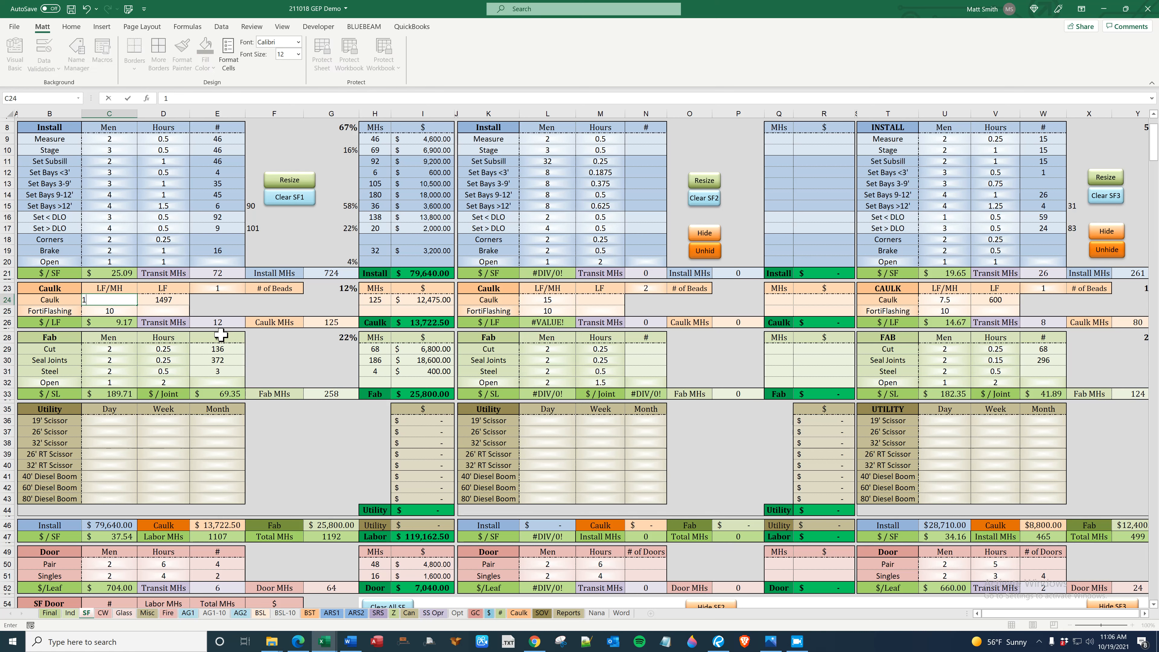
key(Return)
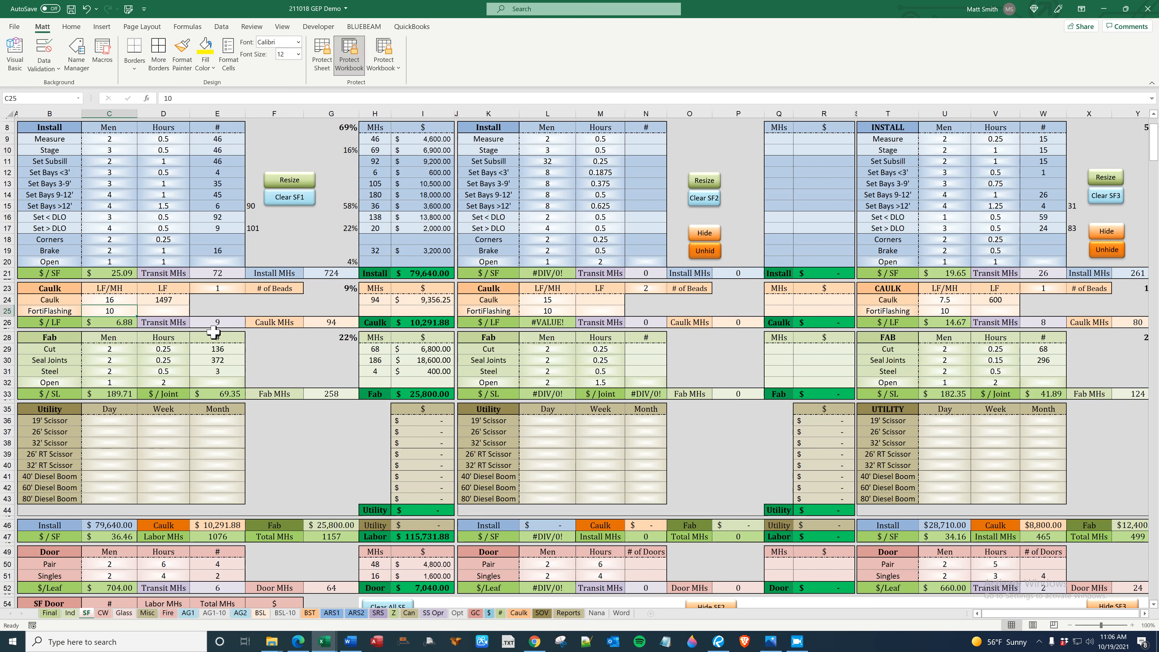
Return the SF1 Caulk production rate to 12 LF/MH.
click(127, 300)
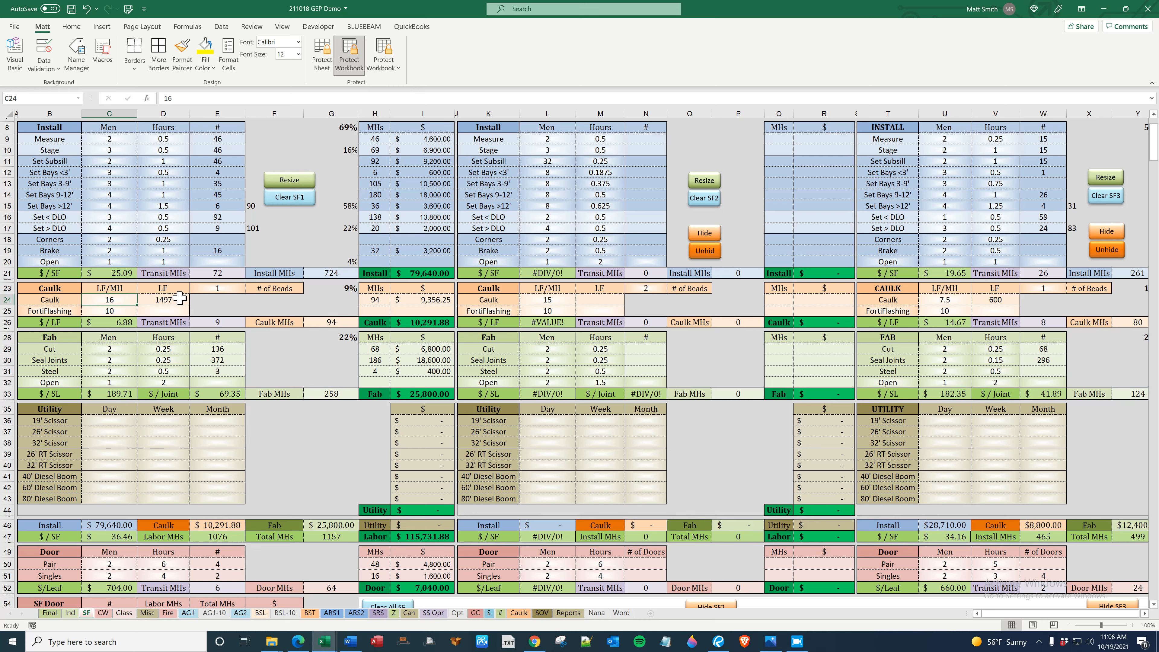
text(12)
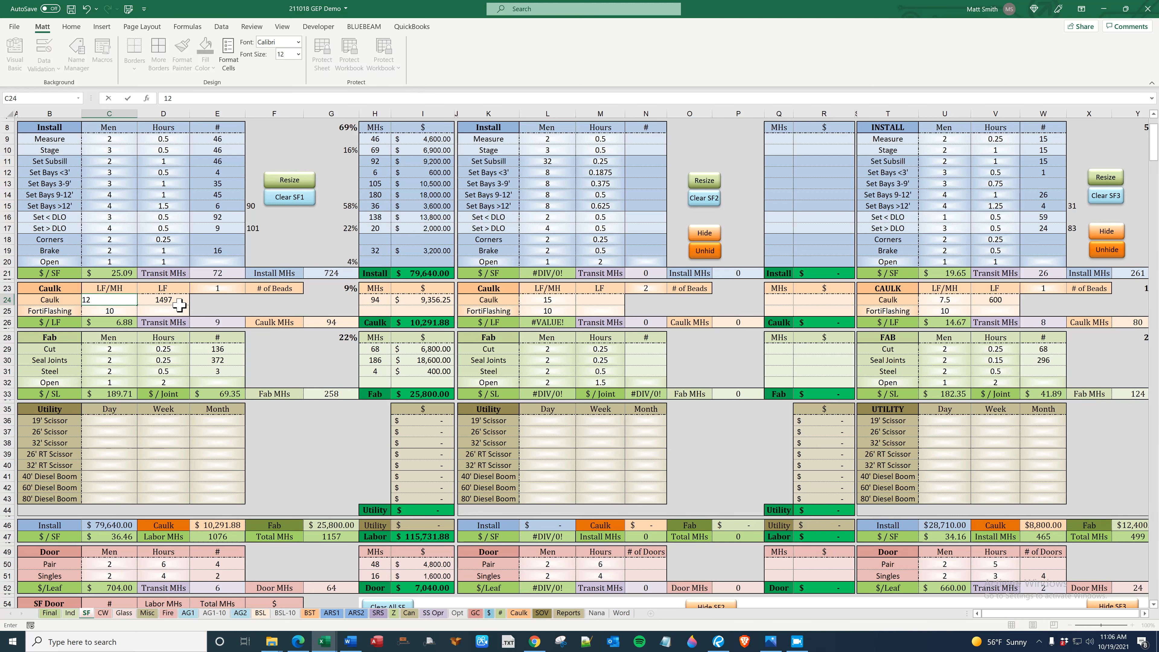
key(Return)
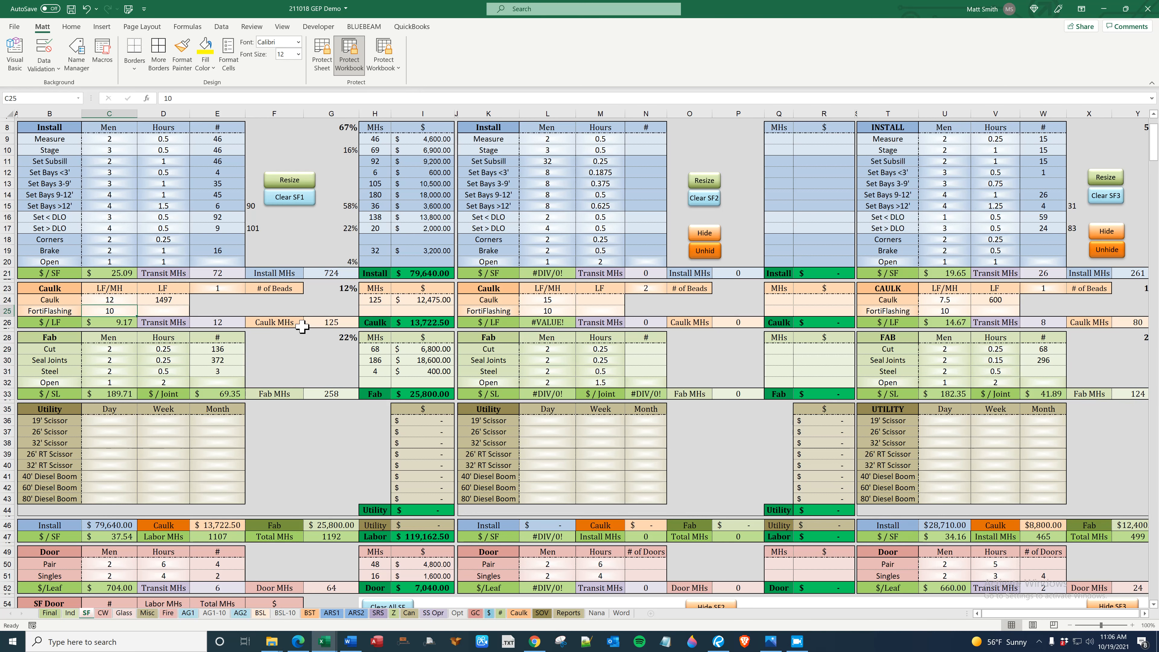
Set the number of caulk beads in the SF1 Caulk block to 2.
click(227, 284)
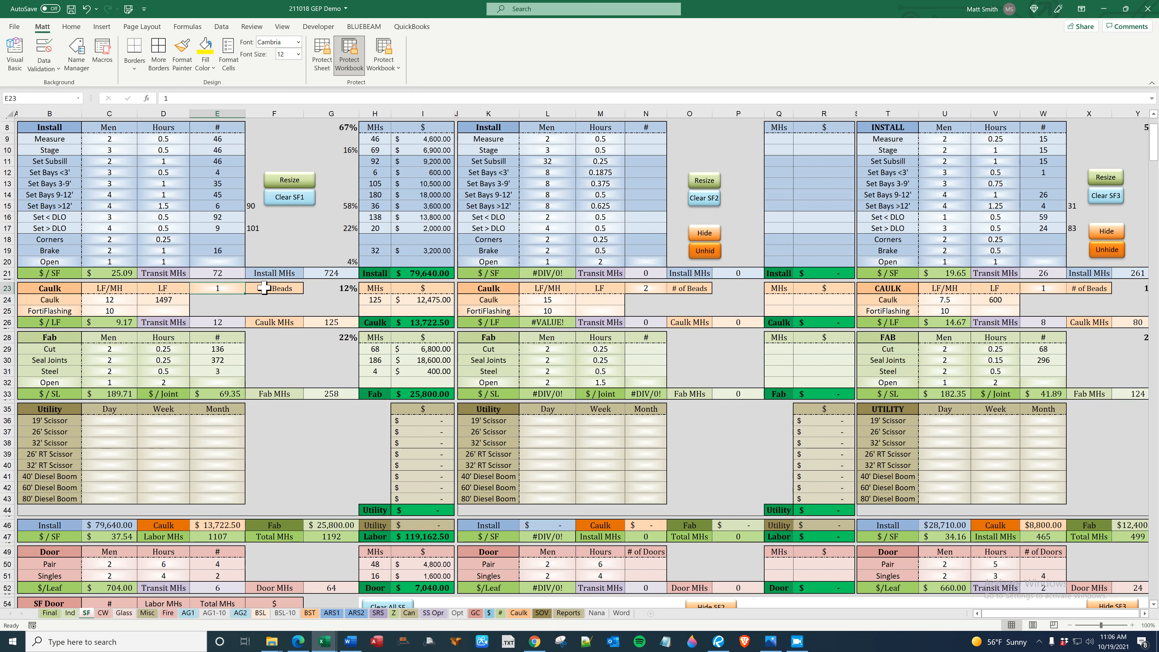
text(2)
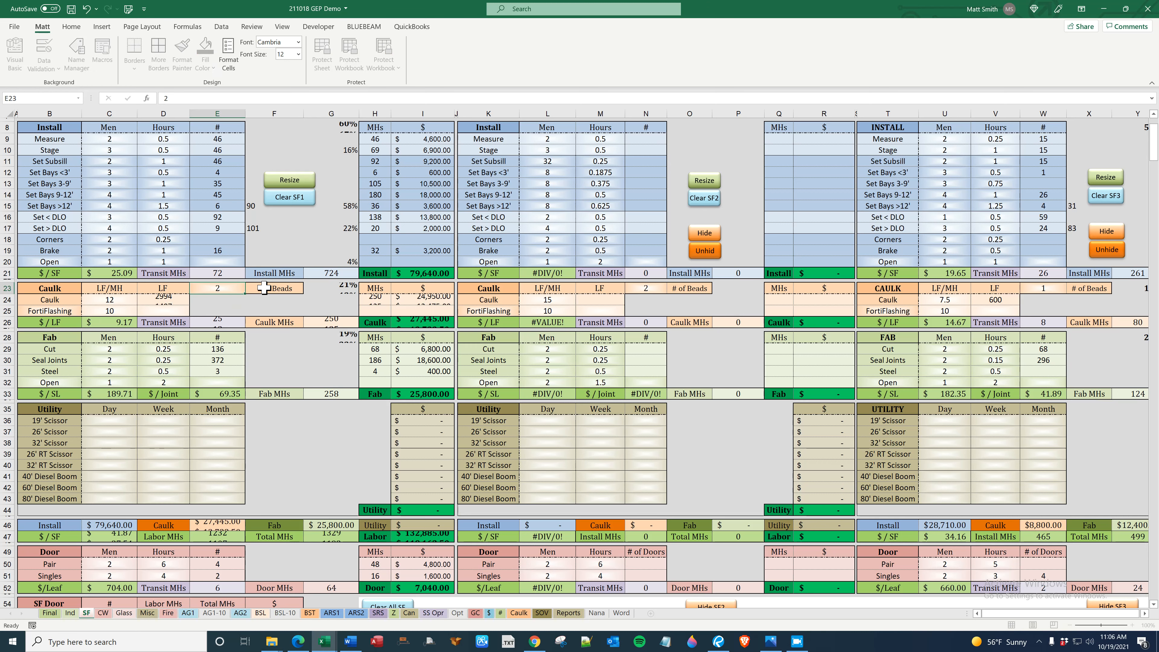
key(Return)
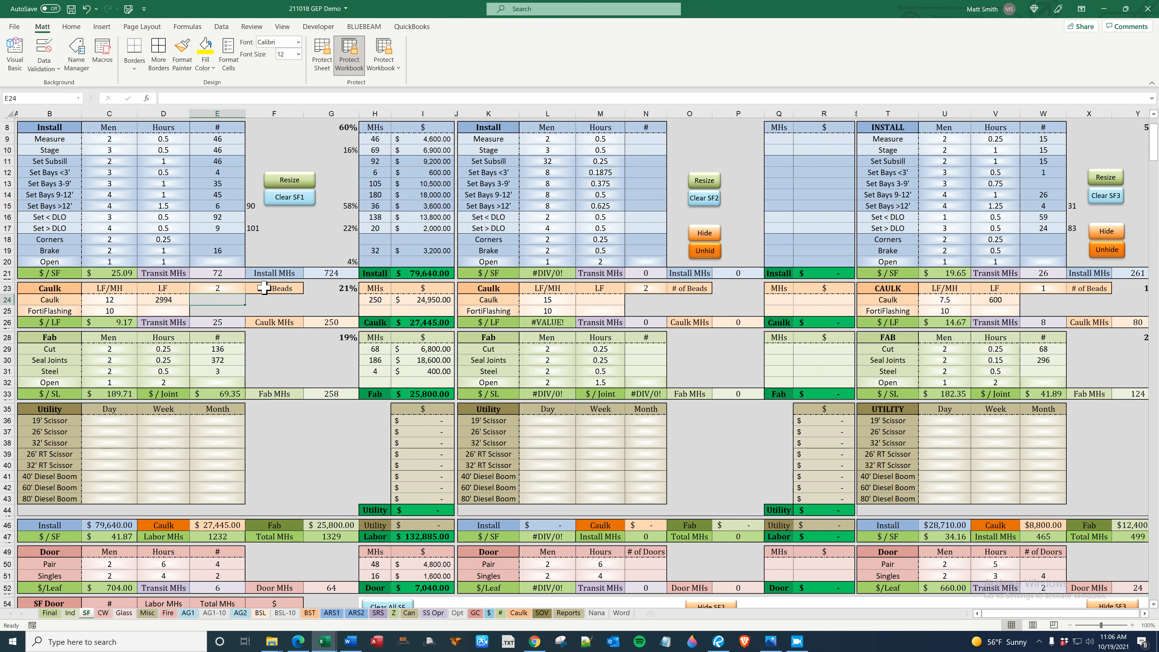
Examine how the SF1 caulk footage, bead count and LF/MH rate feed the Caulk LF, man-hours and percentage formulas.
click(168, 301)
scroll(168, 301, up, 2)
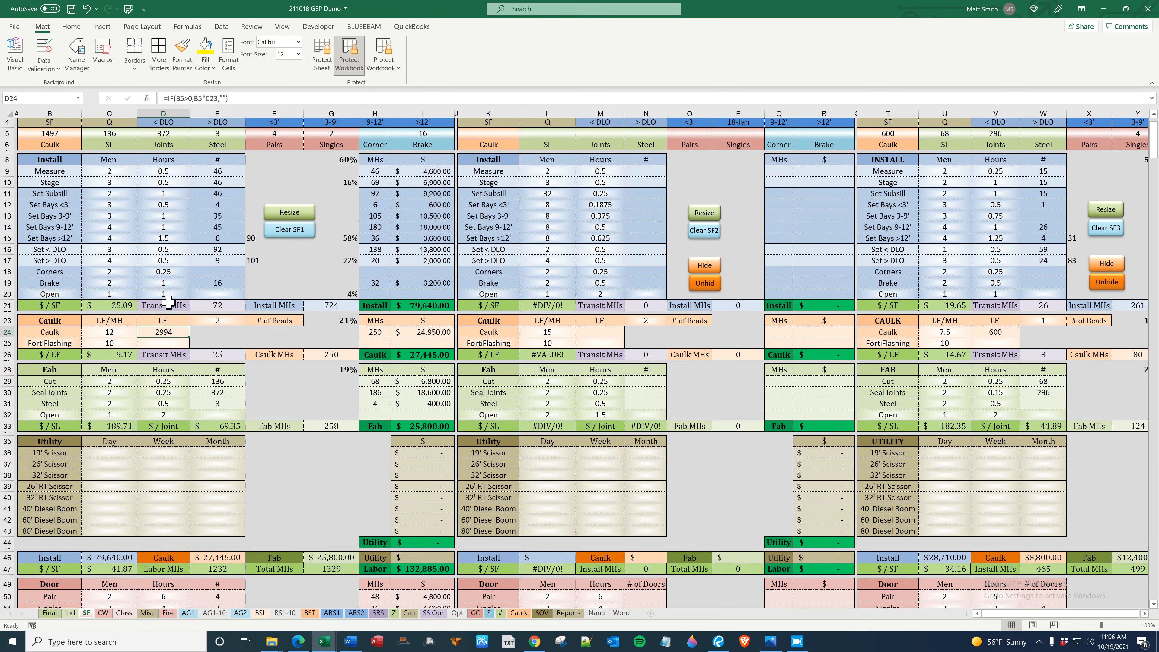
click(70, 165)
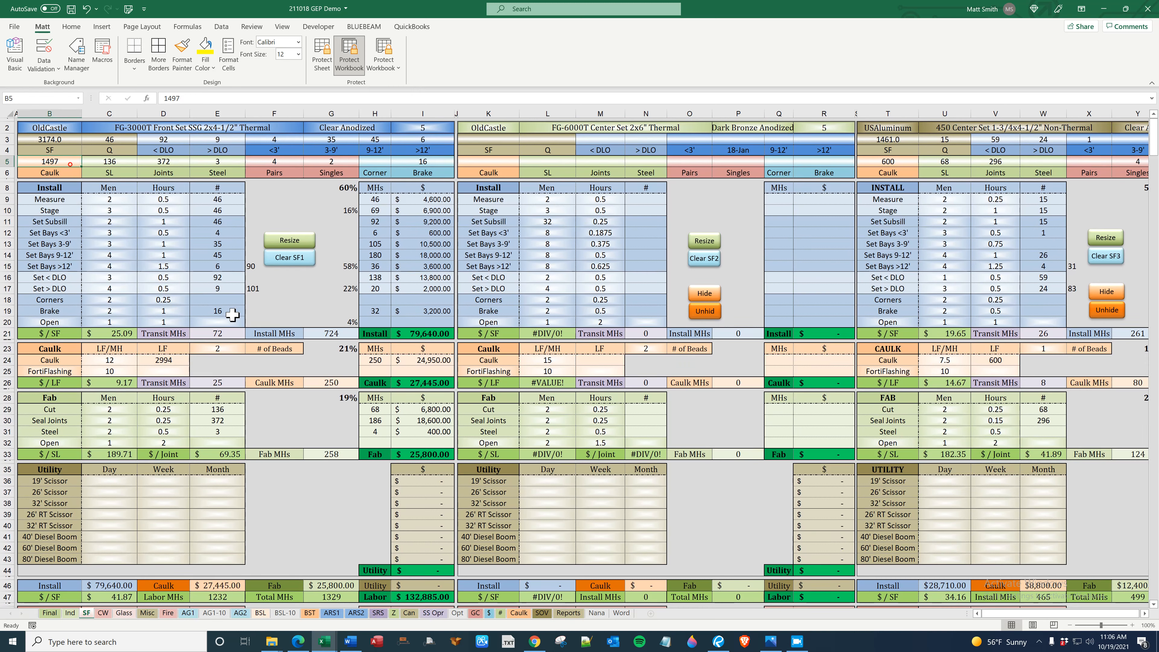
click(235, 348)
click(175, 360)
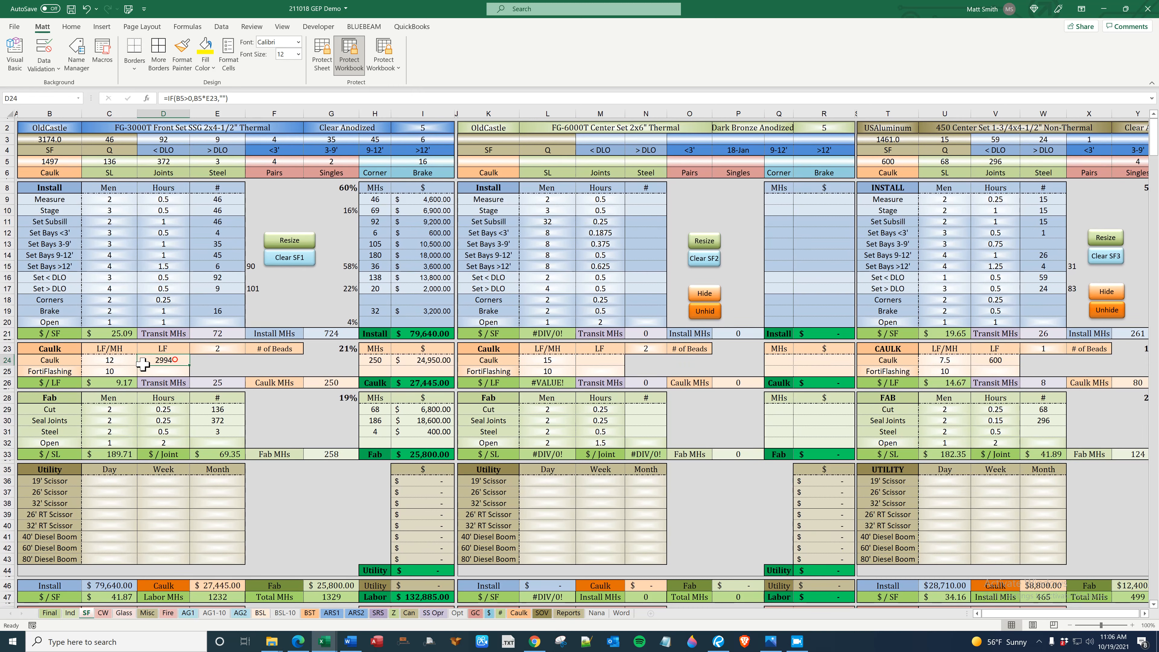
click(120, 361)
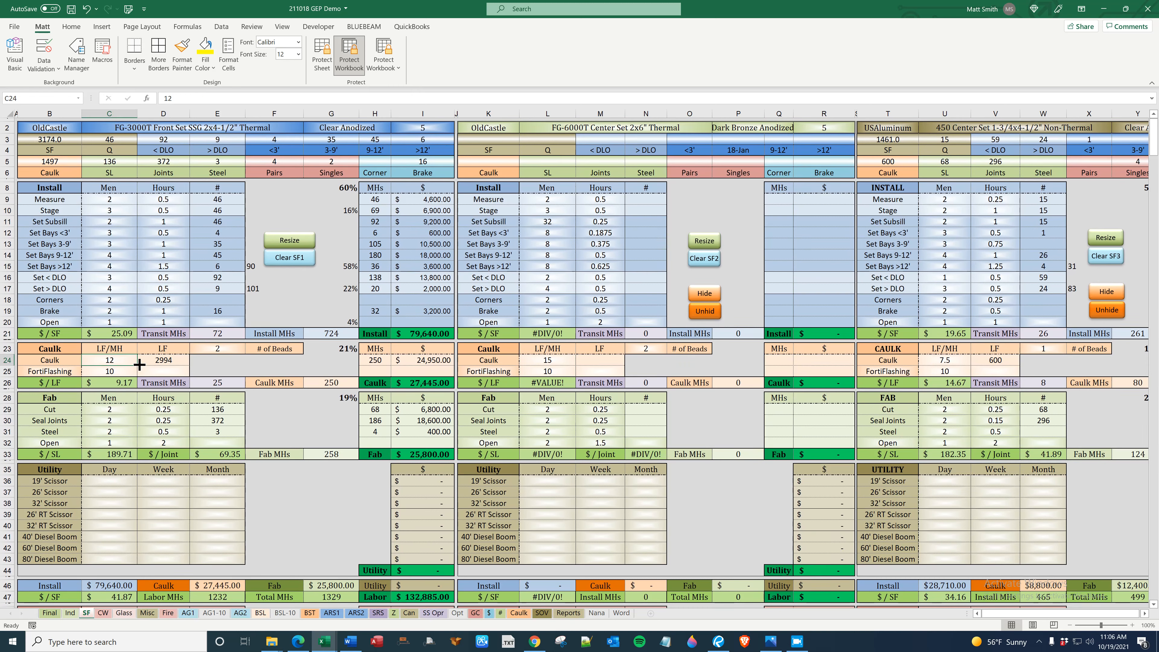
click(378, 364)
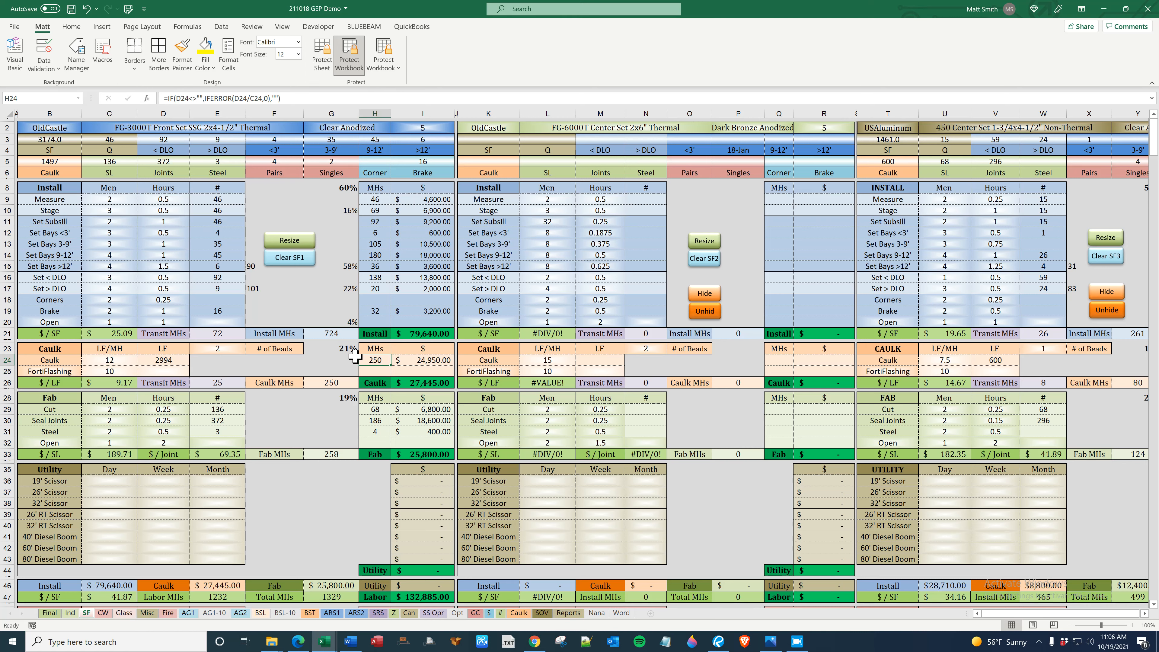
click(345, 350)
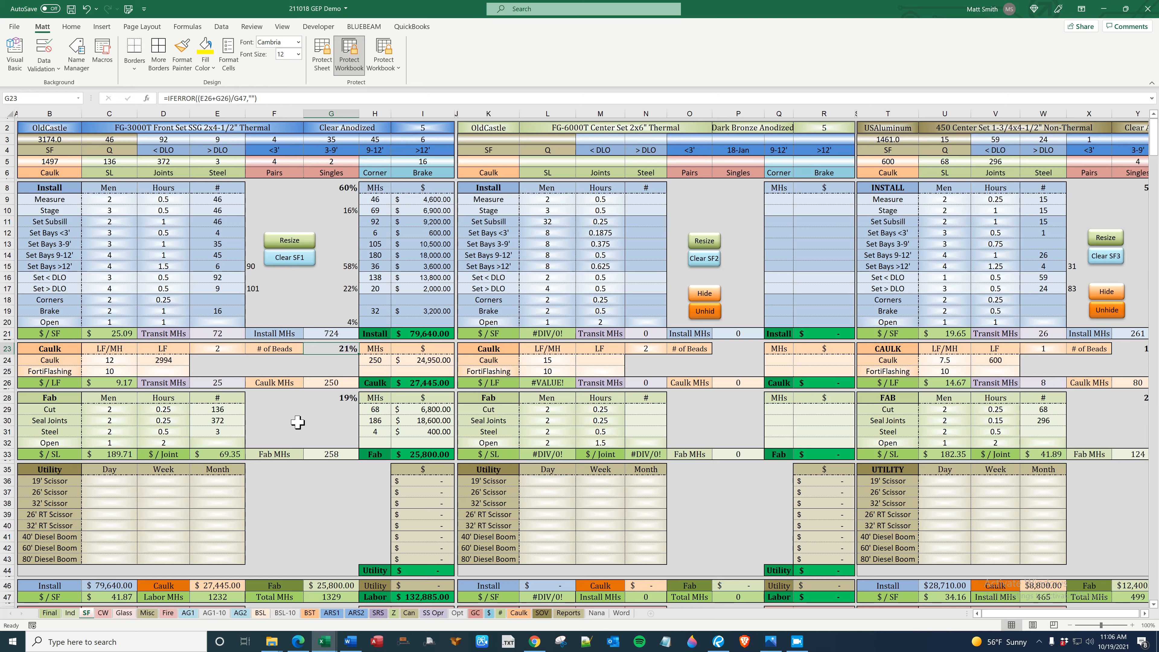
Review the crew sizes, hours and count formulas for Cut and Seal Joints in the SF1 Fab block.
scroll(298, 422, down, 2)
click(107, 347)
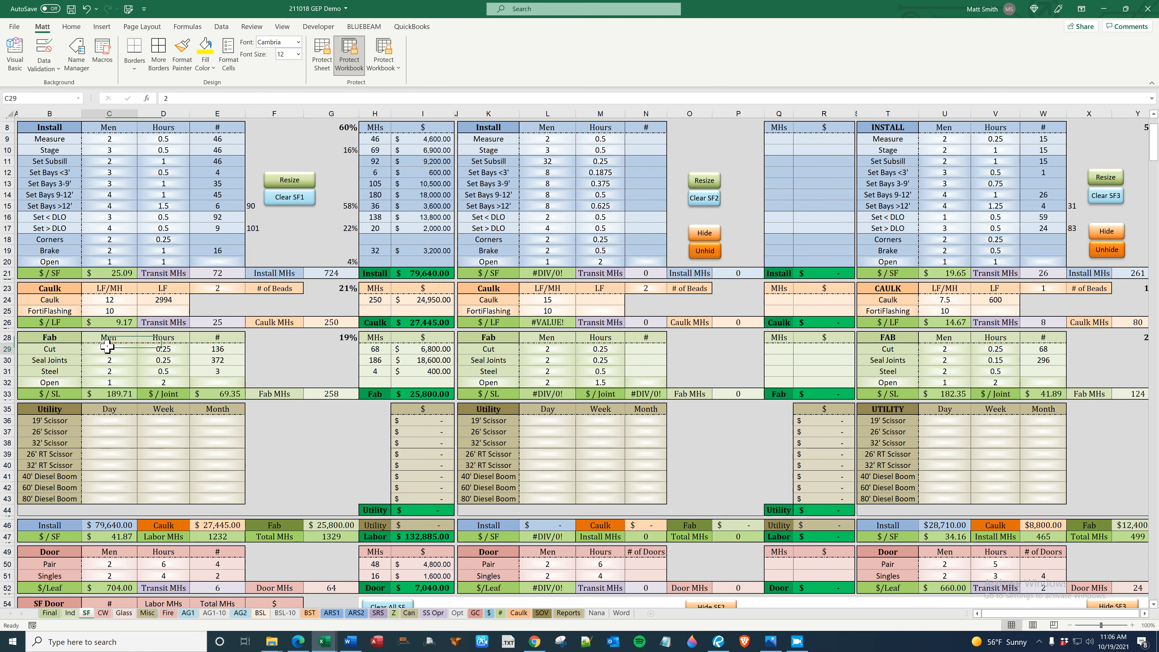
click(163, 348)
click(214, 350)
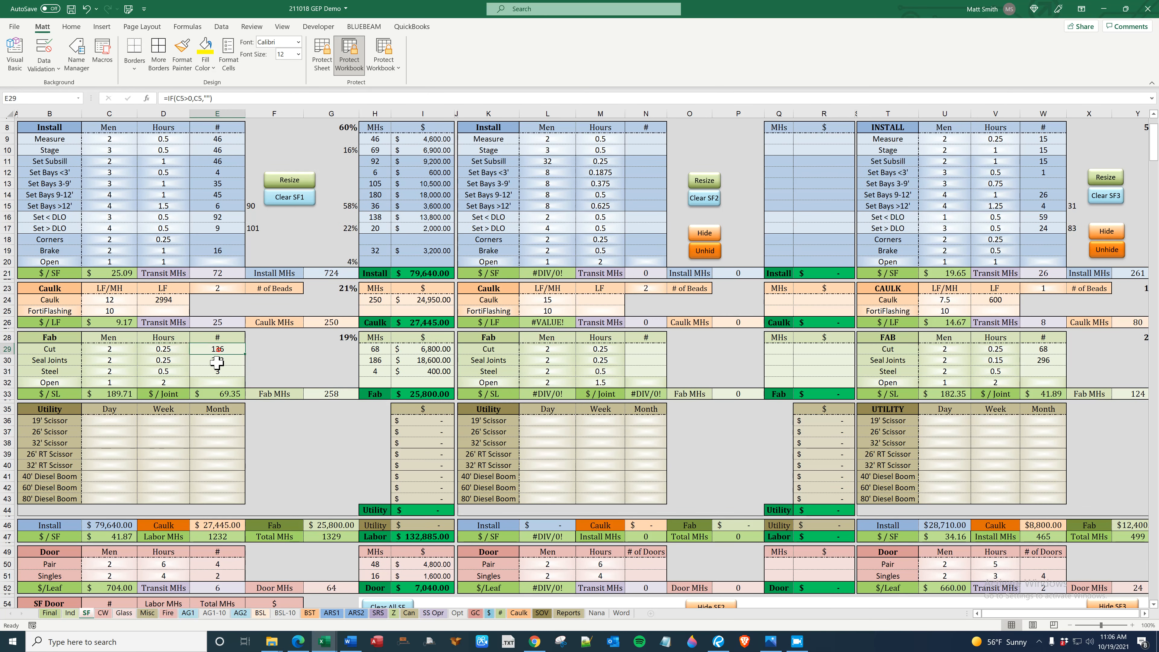
click(206, 360)
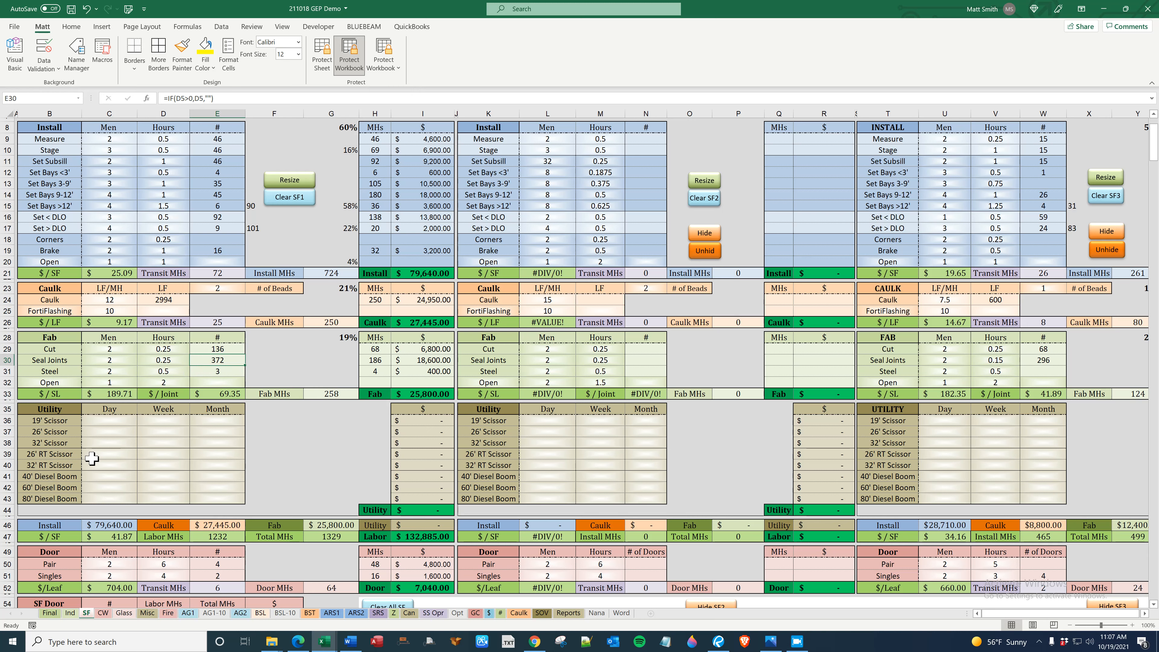
Enter 3 months of 32' Scissor lift rental in the SF1 Utility block.
click(212, 442)
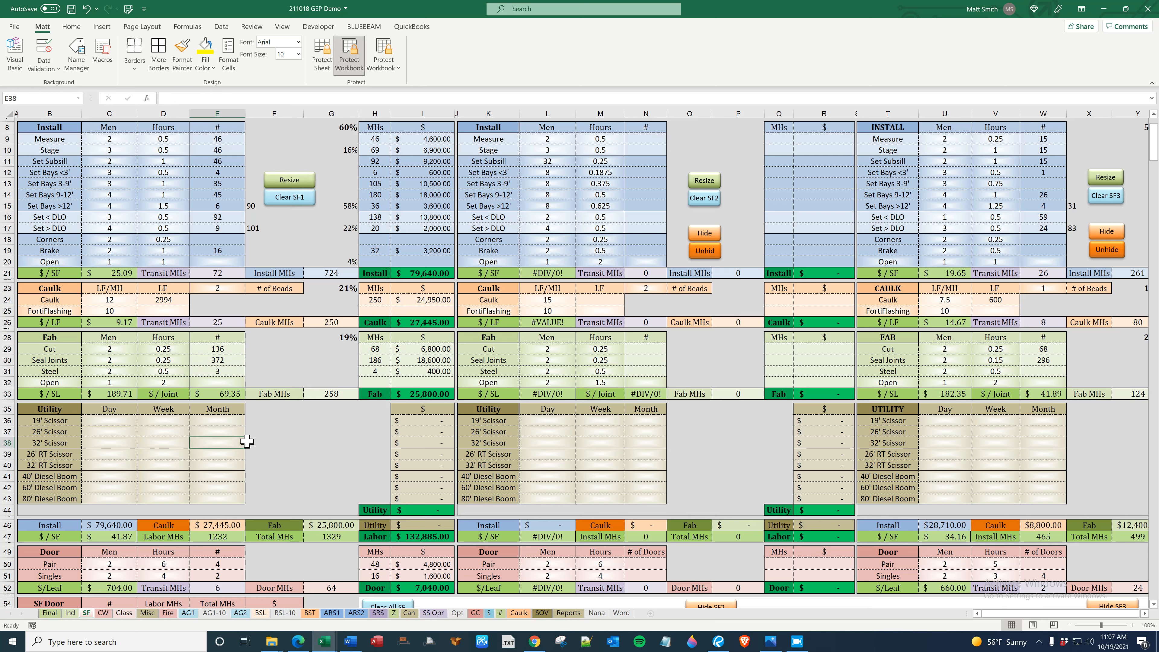
text(3)
key(Return)
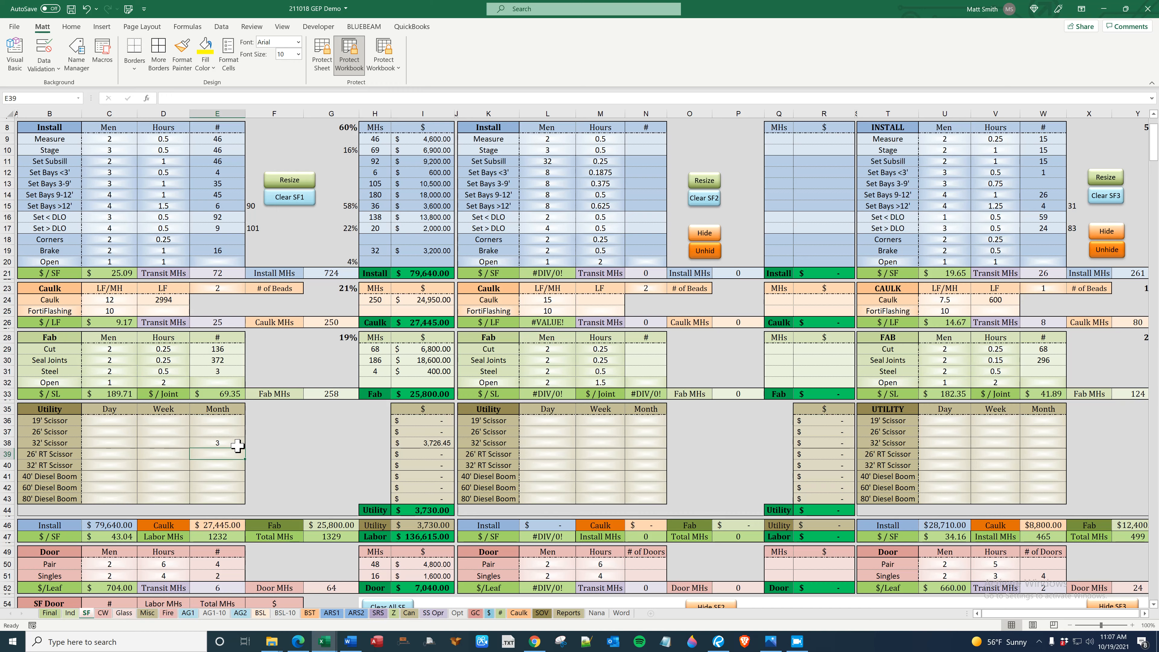
Review the SF1 labor summary rows covering Install, Caulk, Fab, Utility and the combined Labor cost.
scroll(266, 451, down, 1)
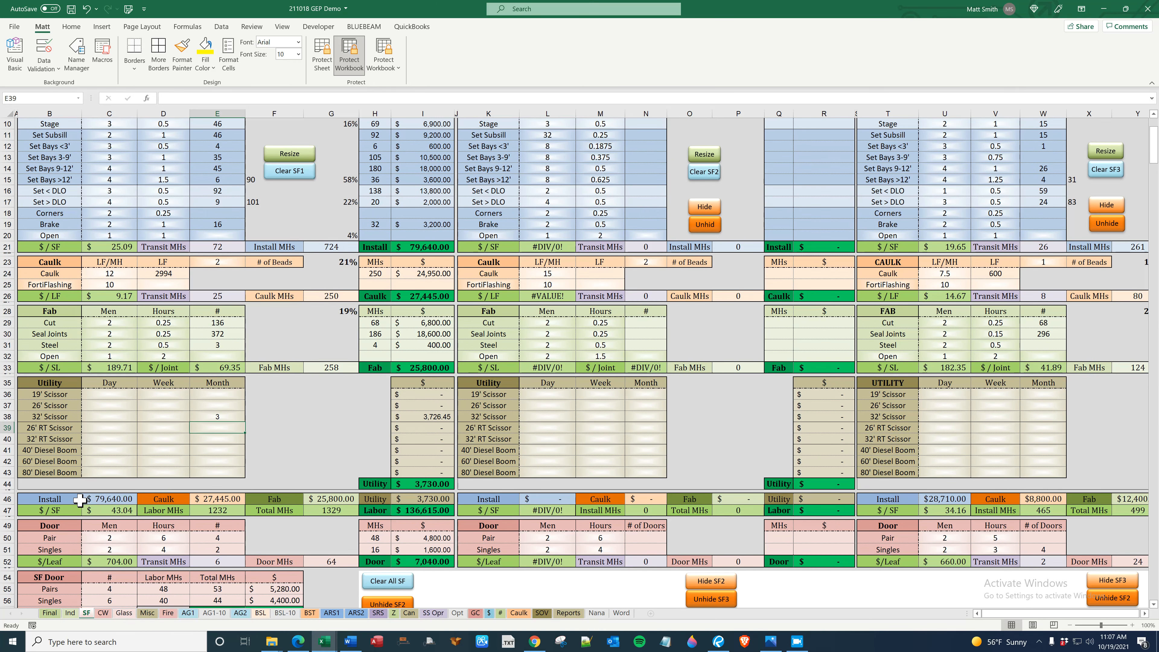
drag(72, 500, 437, 512)
click(437, 512)
scroll(336, 443, down, 4)
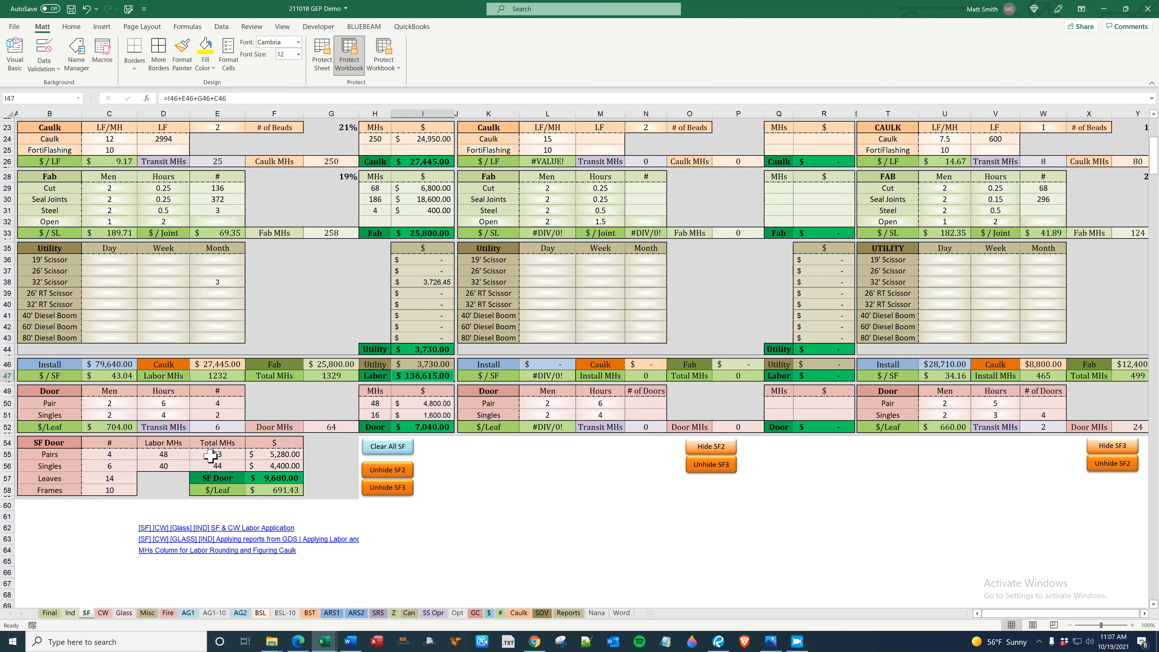
Examine the SF1 Door block's men, hours and counts for Pair and Singles, plus its Door and Transit man-hour formulas.
click(131, 407)
click(159, 406)
click(206, 408)
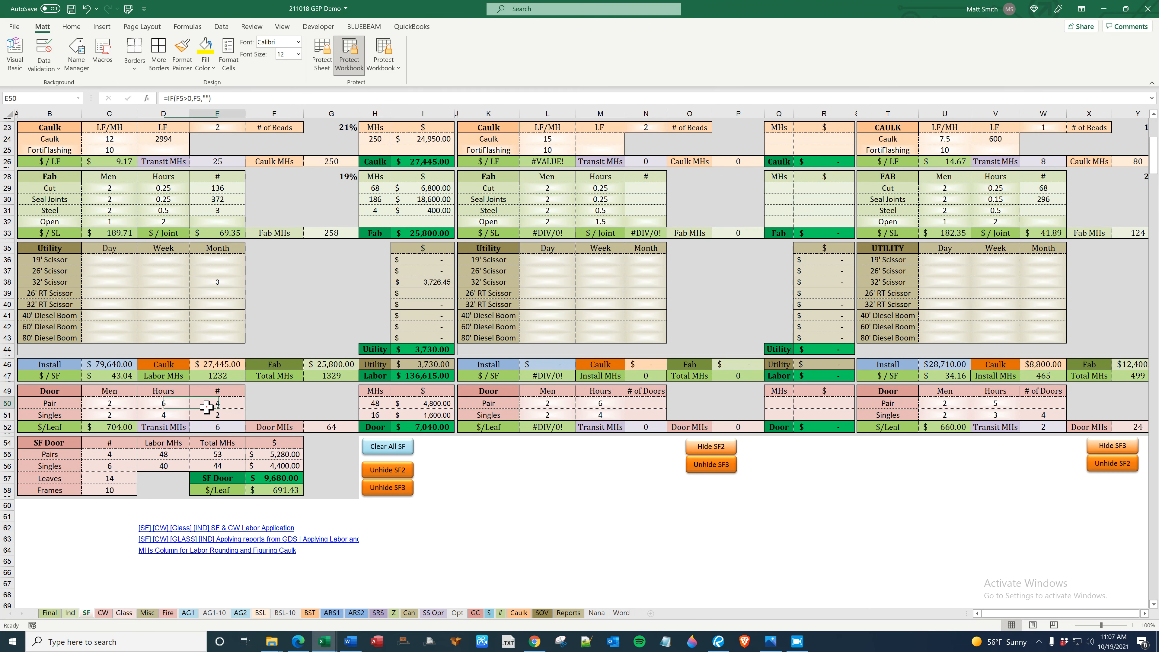
click(124, 416)
click(165, 415)
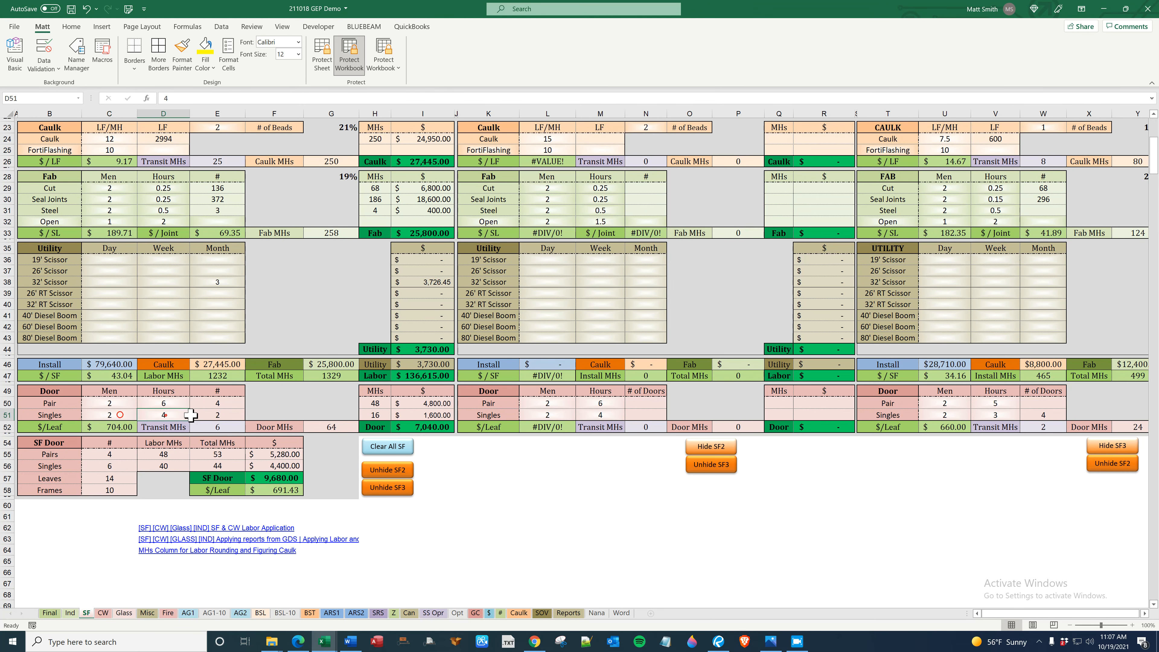
click(208, 415)
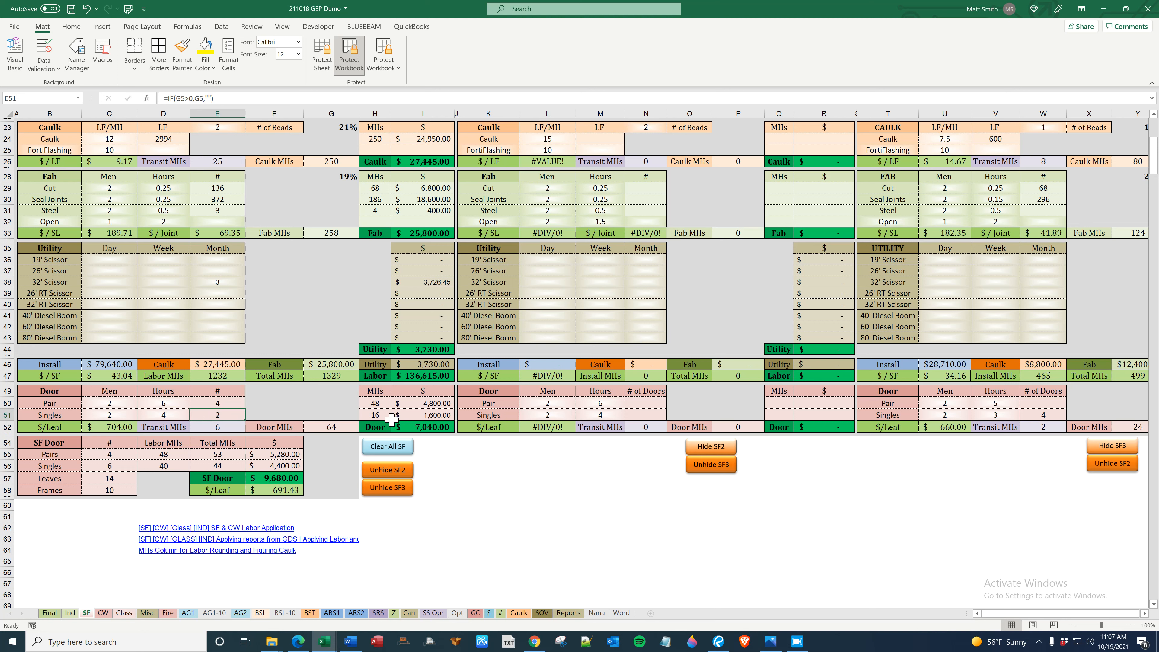
click(347, 427)
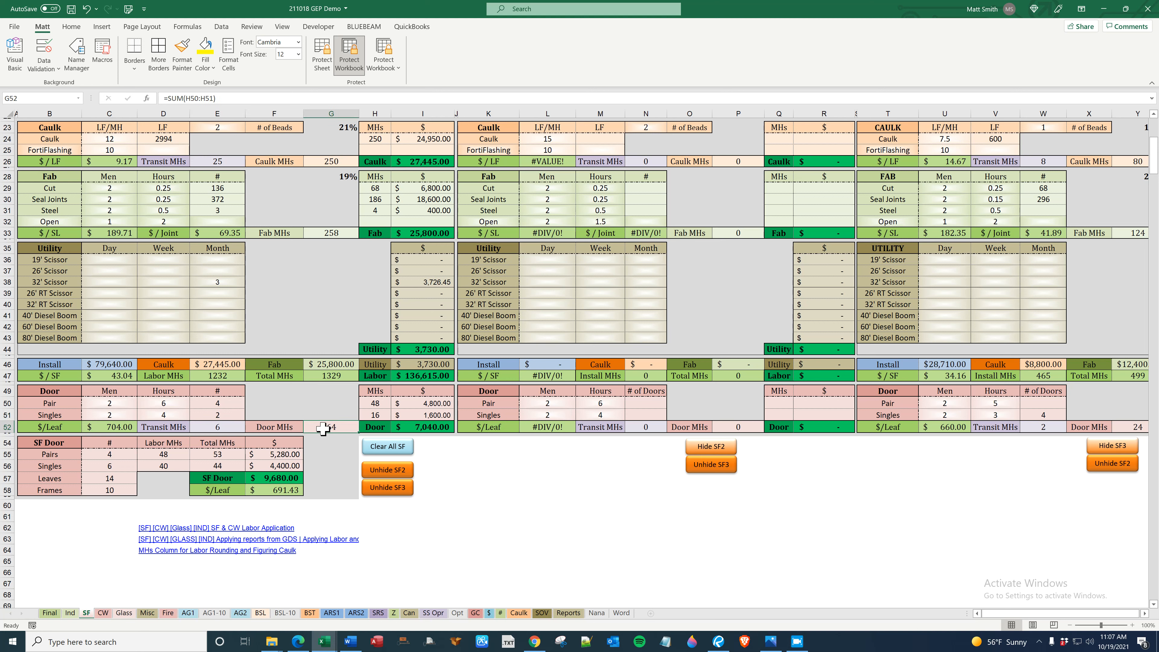
click(232, 427)
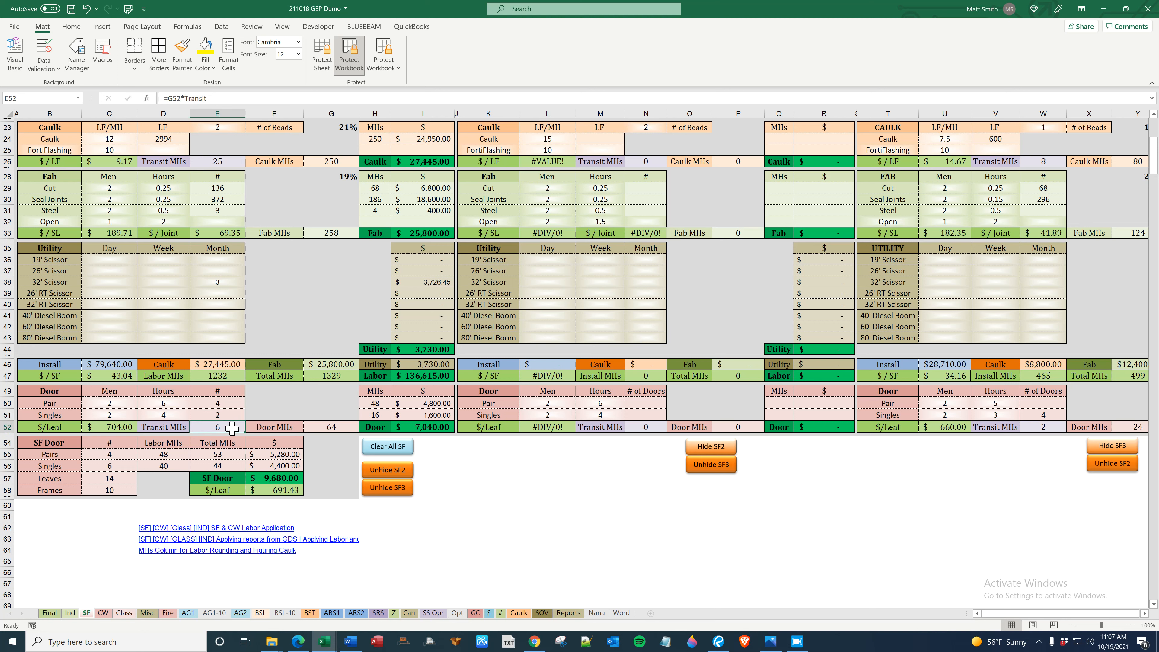
Examine the combined SF Door summary, including its total man-hours, SF3 singles count, door cost and $/Leaf formulas.
click(218, 455)
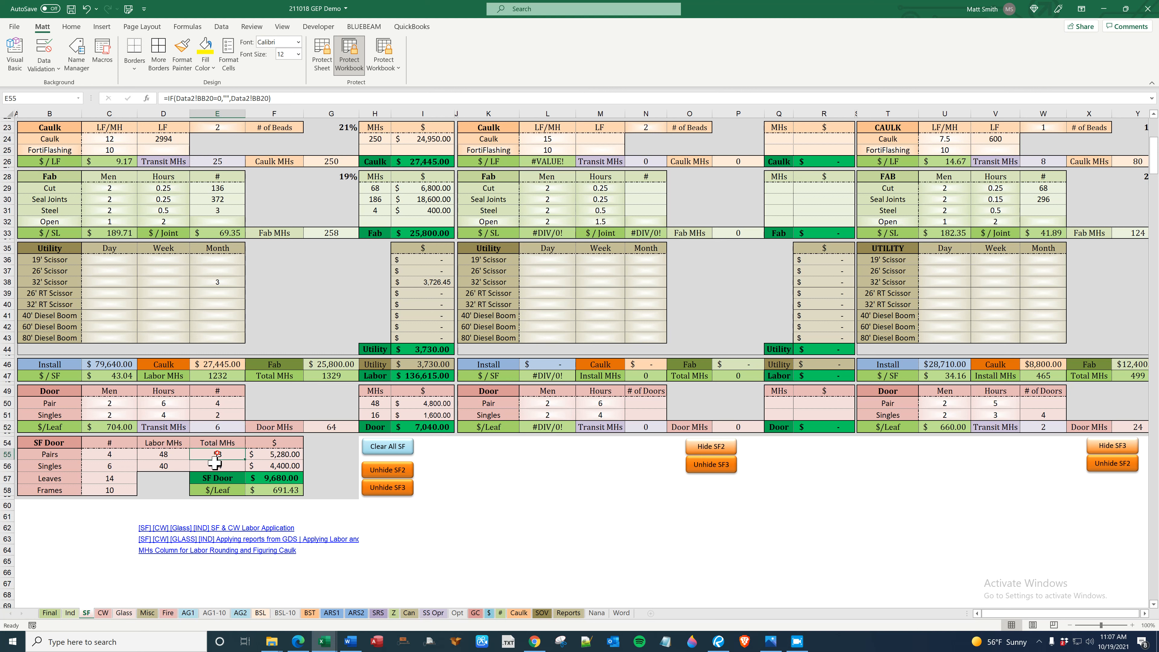
drag(60, 442, 296, 492)
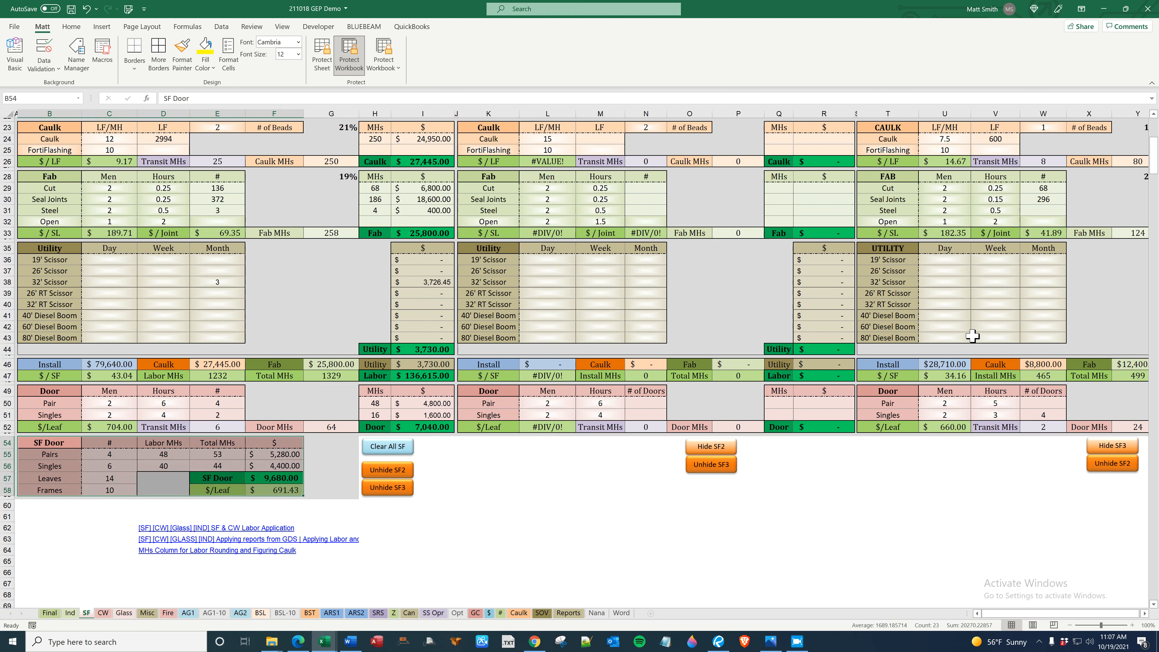
click(1043, 416)
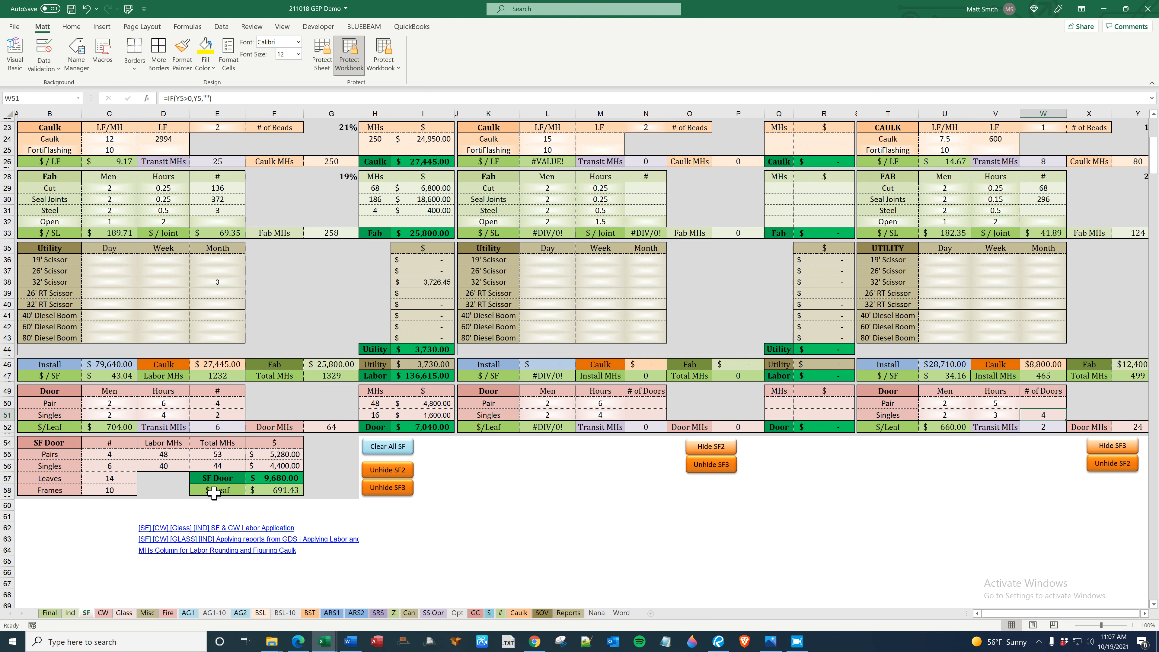
click(270, 489)
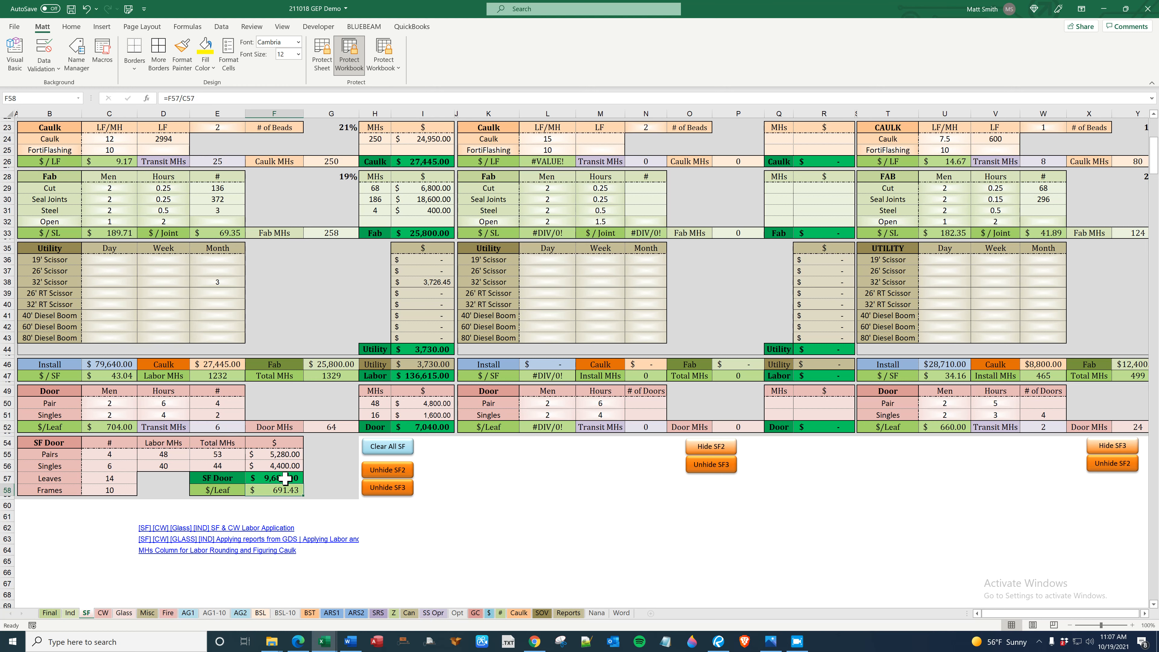
click(285, 478)
Set the SF1 manufacturer to Kawneer and its system to 451T Front Set 2x4-1/2" Thermal.
scroll(324, 375, up, 7)
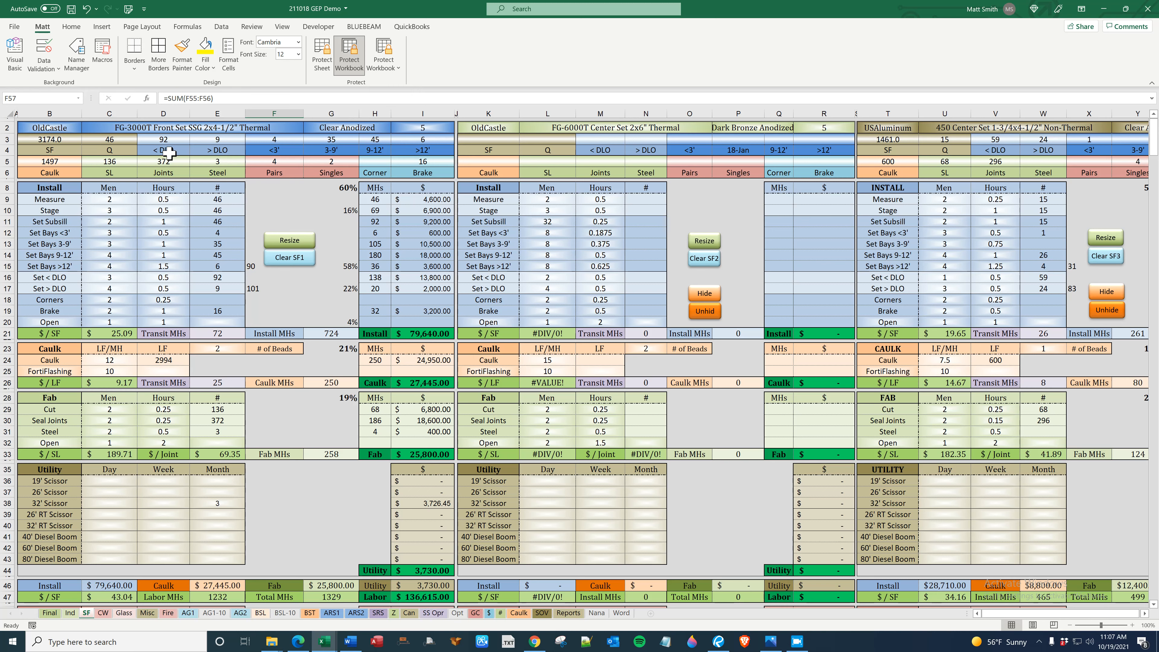
click(73, 129)
click(87, 128)
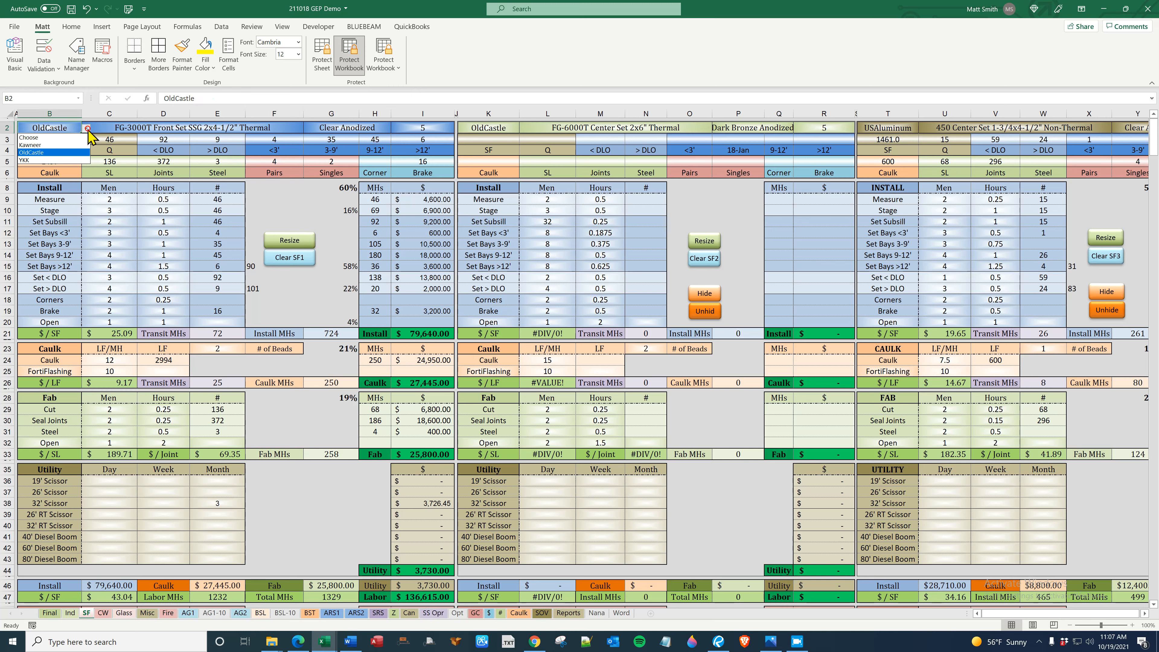
click(31, 145)
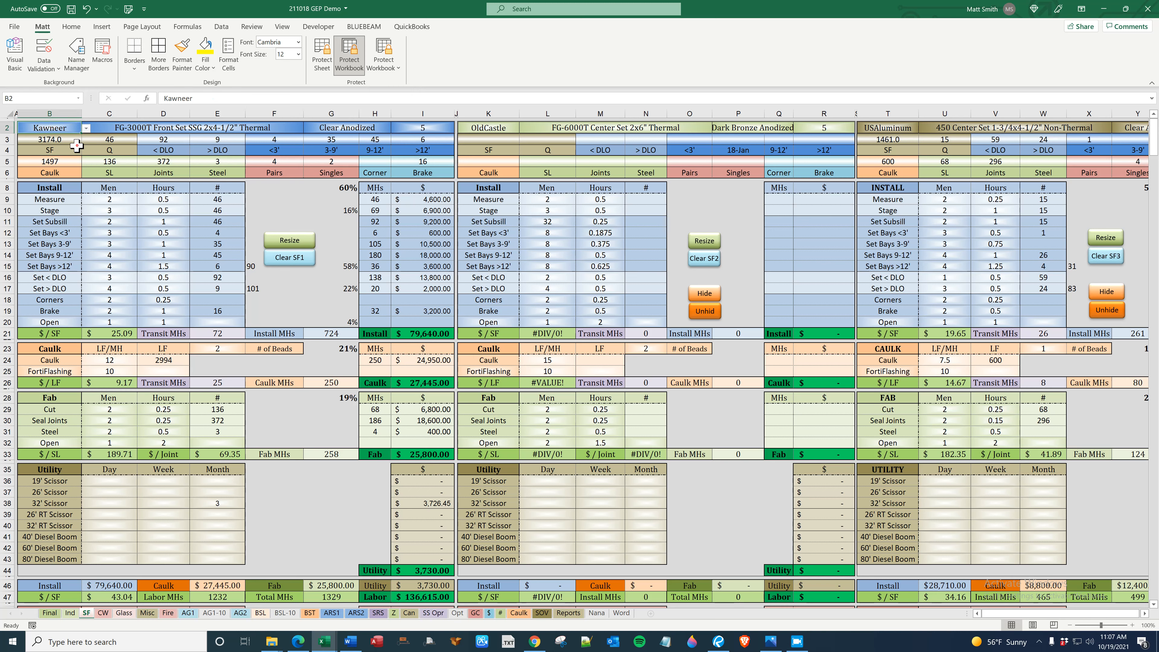
click(200, 122)
click(309, 128)
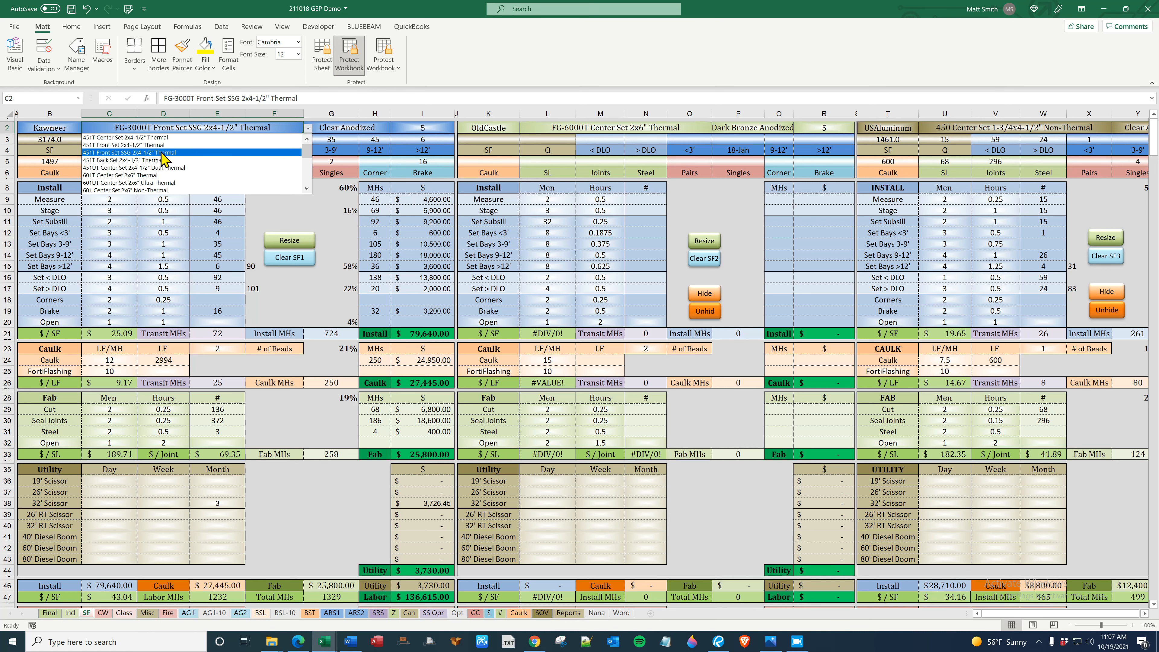
click(150, 145)
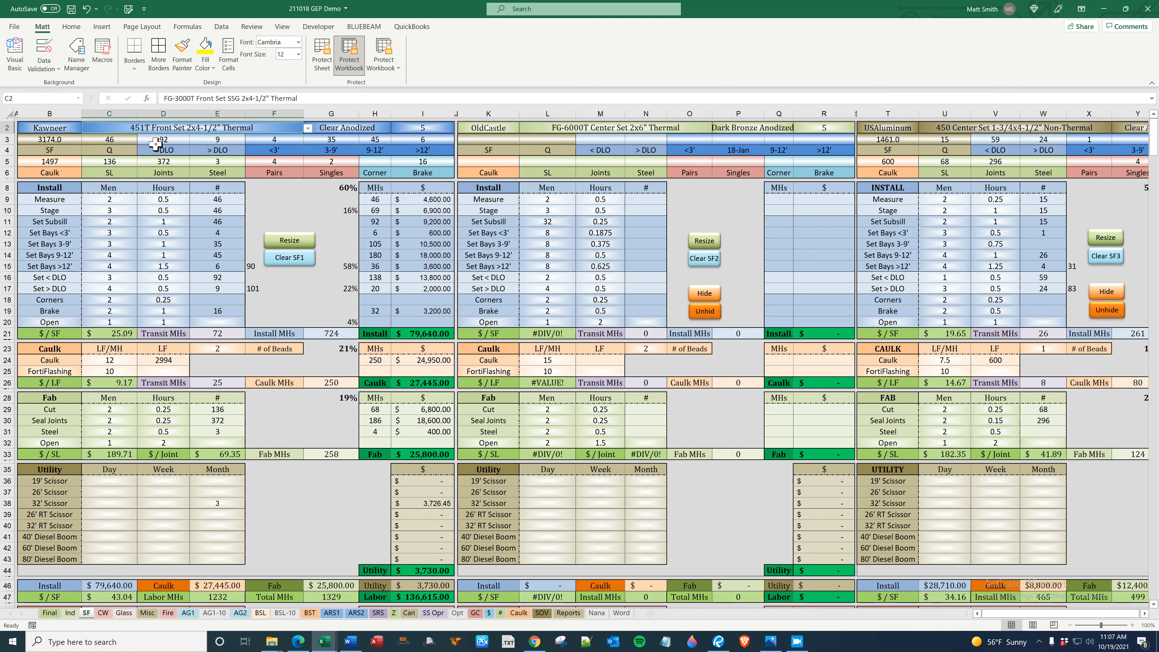
Set the SF1 finish to 3-Coat Standard Kynar Paint and the warranty to 20 years.
click(340, 128)
click(395, 128)
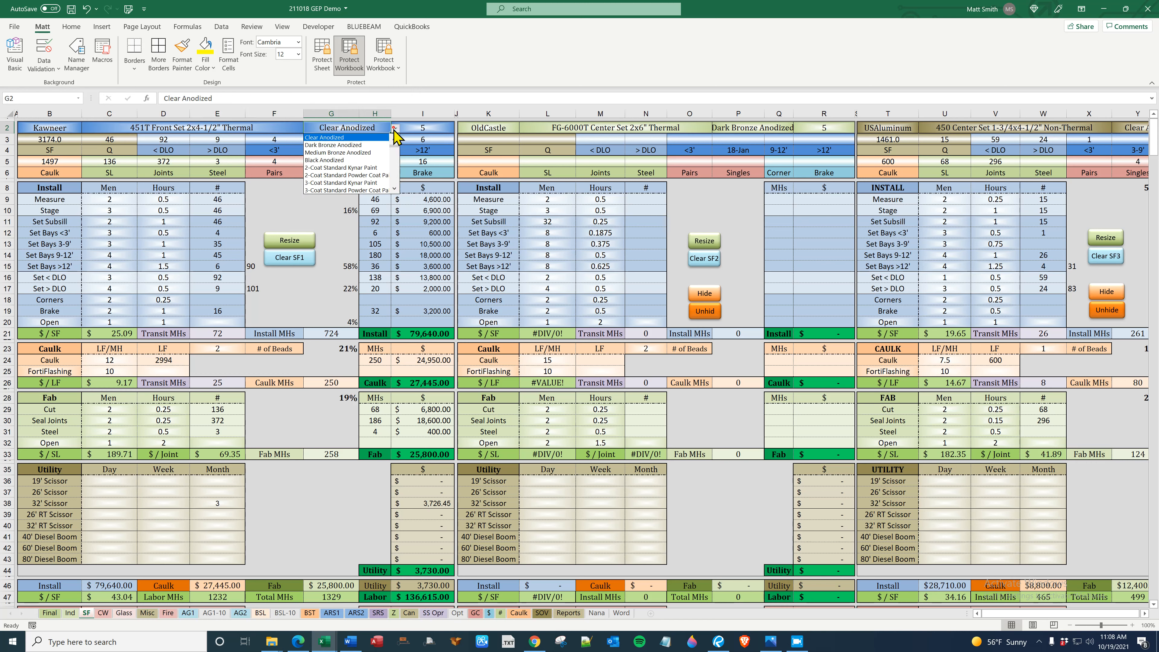
click(378, 183)
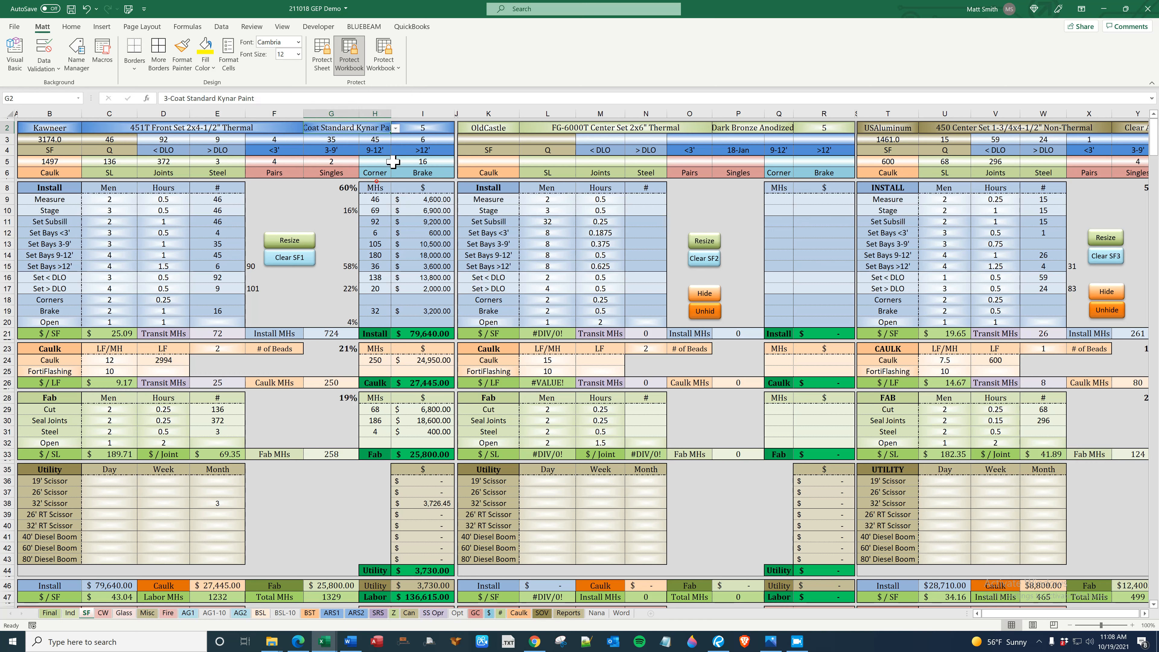
click(430, 129)
click(459, 129)
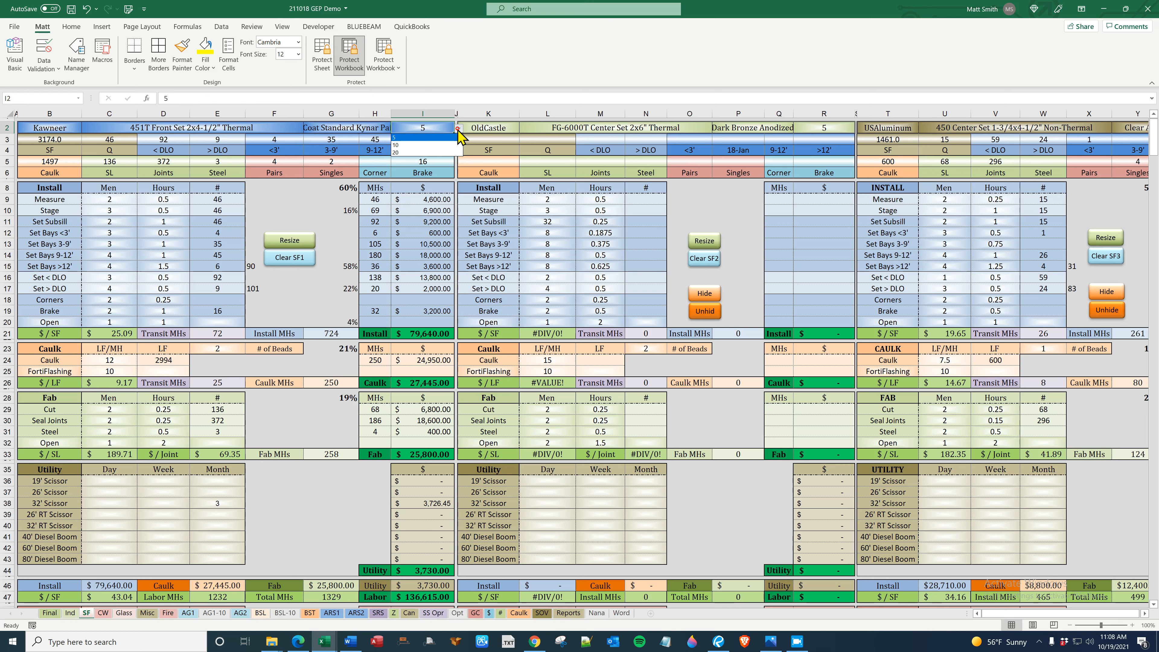
click(440, 160)
click(330, 215)
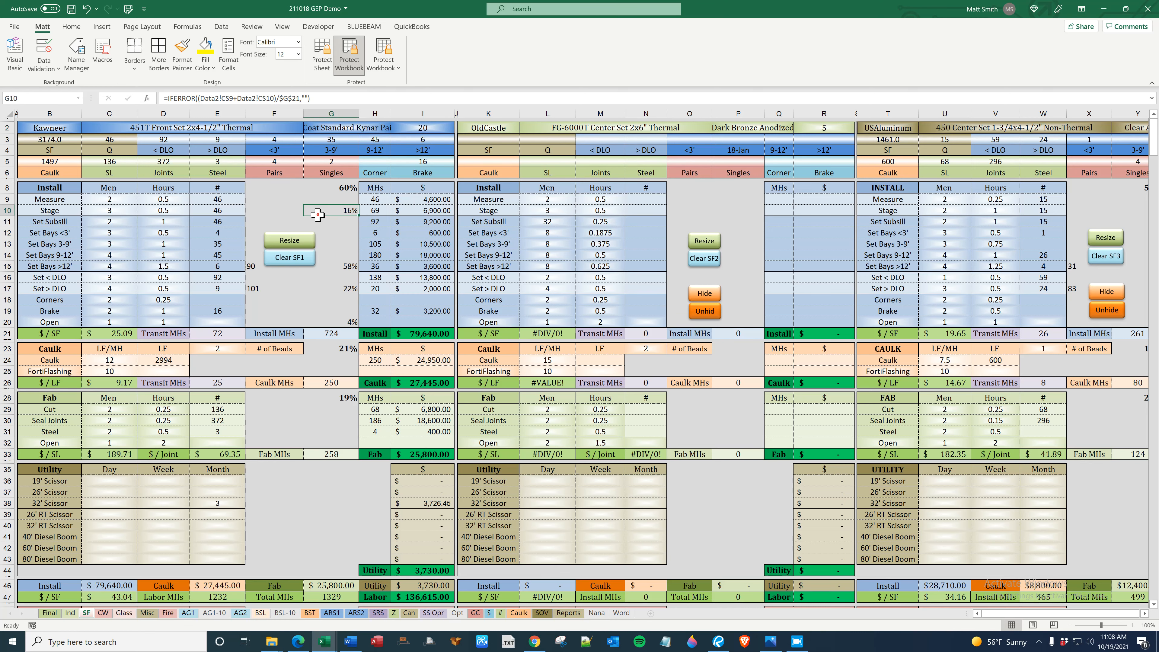
On the Ind sheet, check the SF1 Kawneer 451T Front scope description, linked glass cost and glass ratio.
click(73, 613)
click(982, 198)
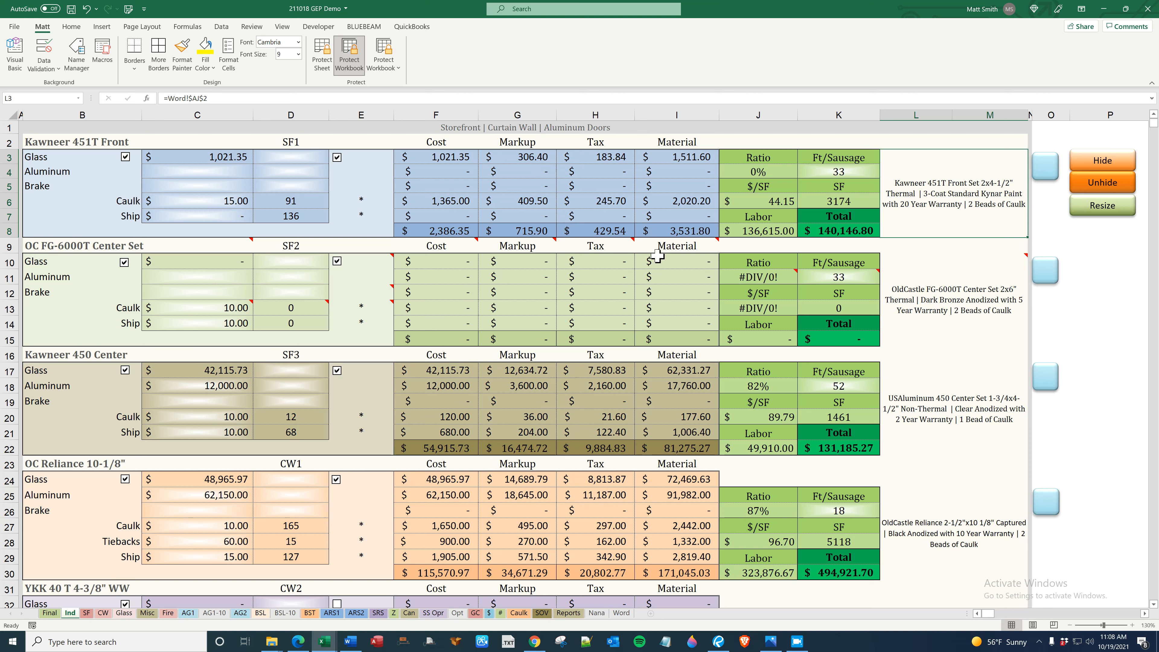
click(201, 159)
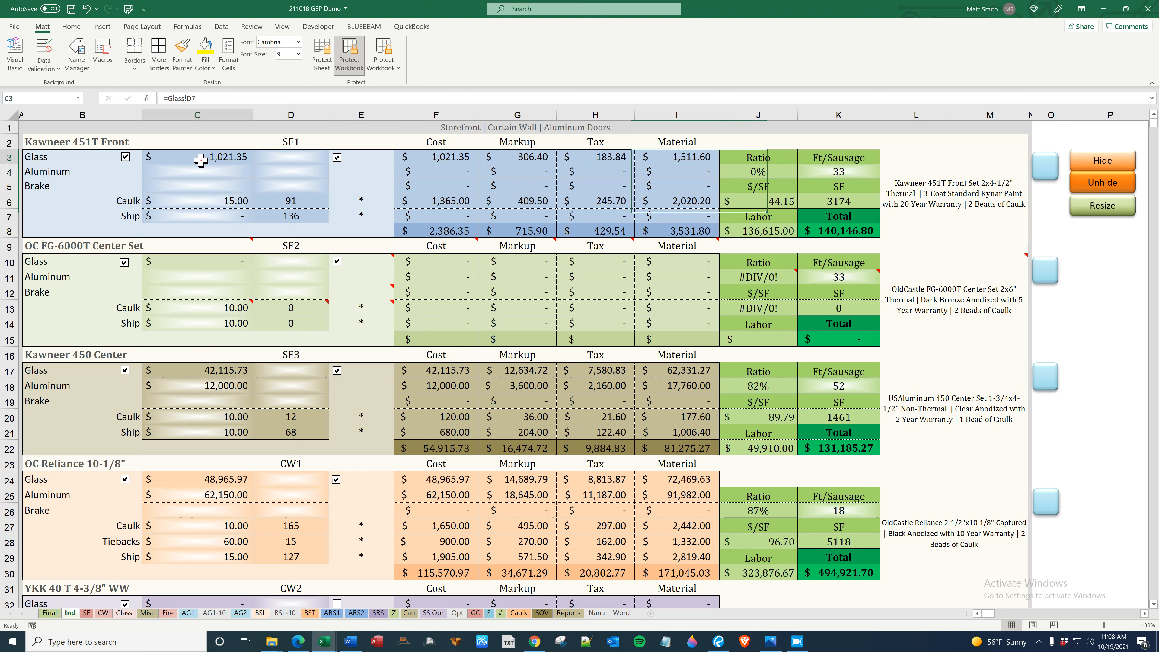
click(780, 172)
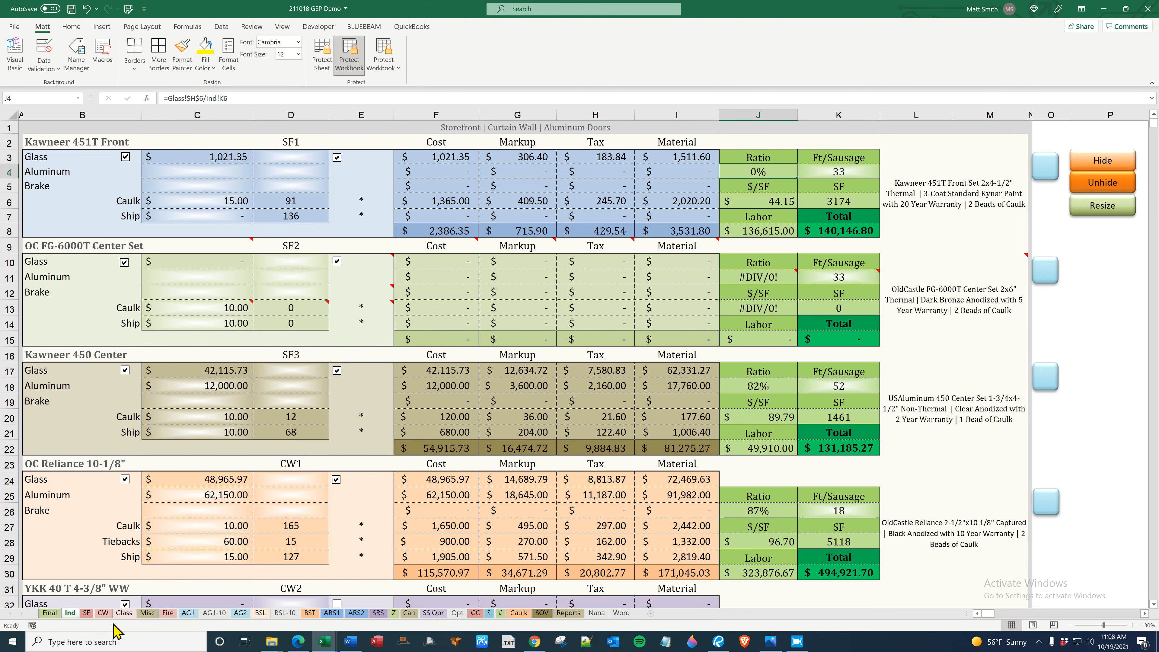
Open the Glass sheet and bring up the 170818 Brookfield Ave SF Glass workbook to consult alongside it.
click(124, 613)
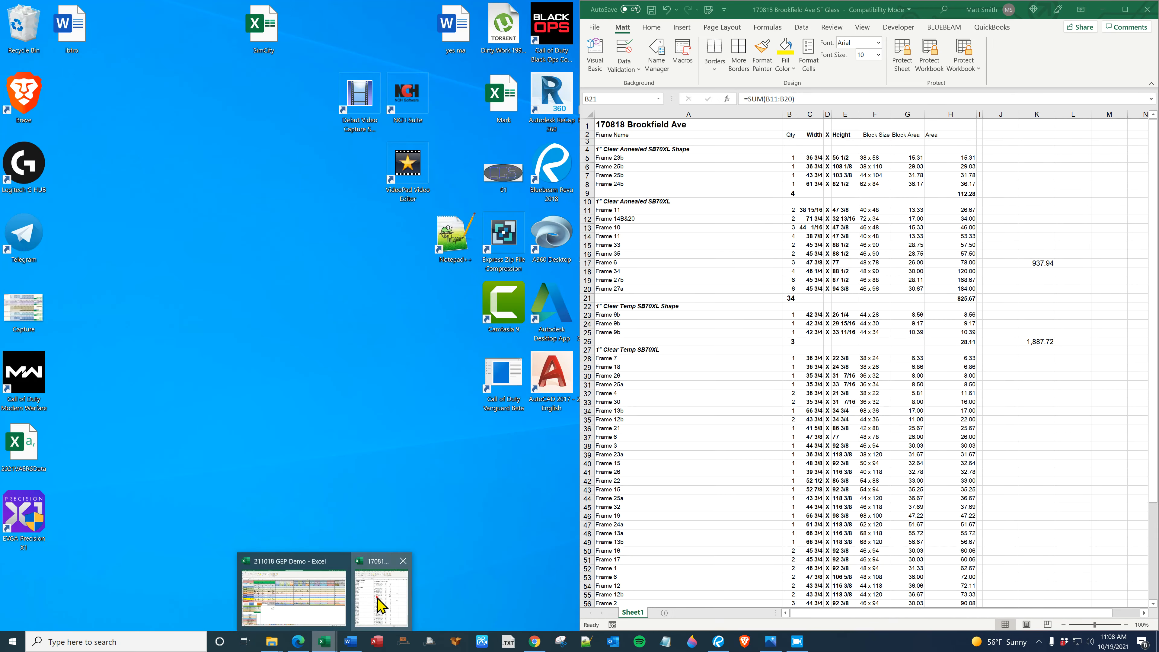
click(379, 601)
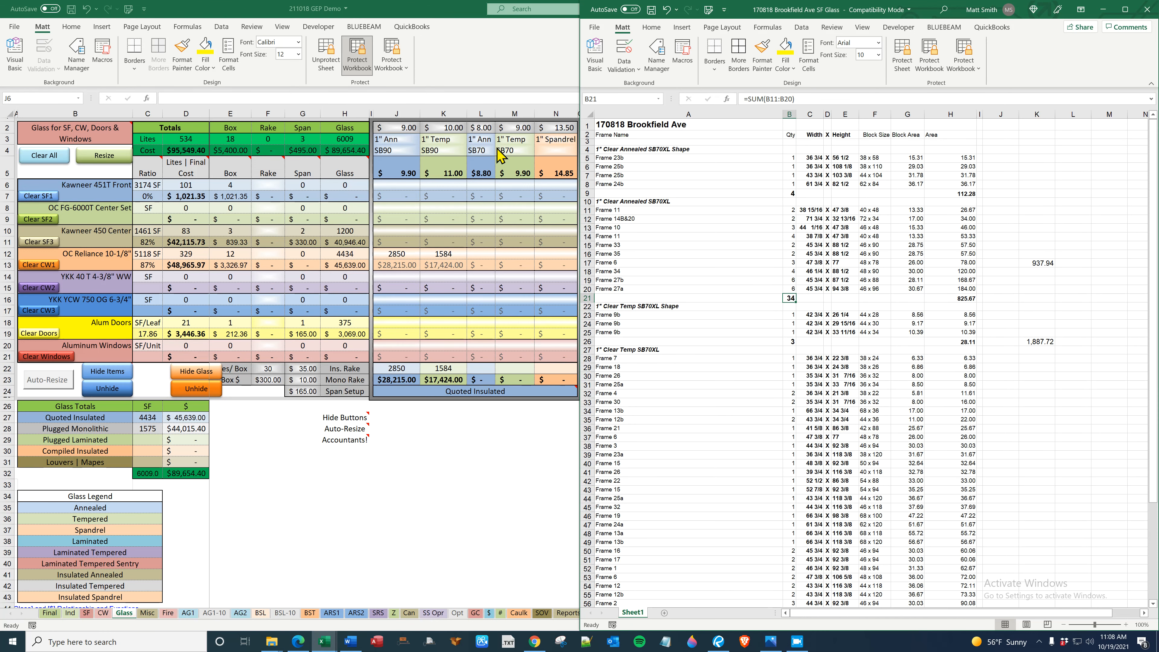
click(488, 146)
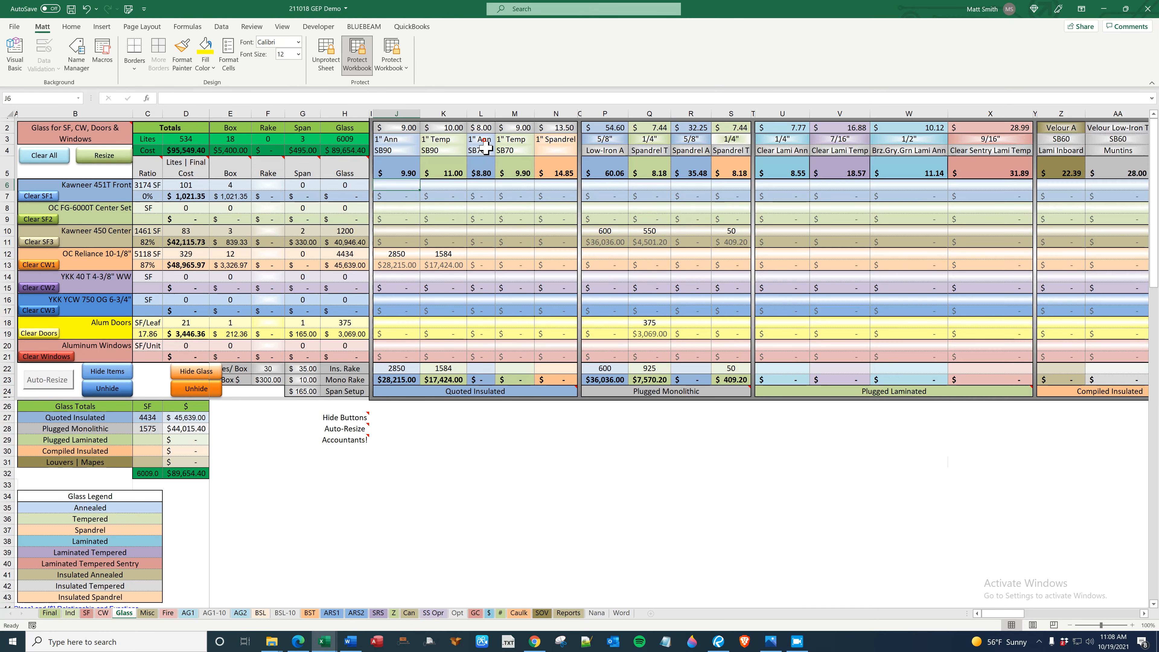
Examine the Quoted Insulated headings on the Glass sheet, comparing 1" Ann and 1" Temp glass with SB90 and SB70.
click(506, 141)
click(505, 150)
click(485, 150)
click(482, 140)
click(510, 140)
click(507, 149)
click(442, 150)
click(440, 141)
click(406, 138)
click(406, 150)
click(481, 150)
click(483, 140)
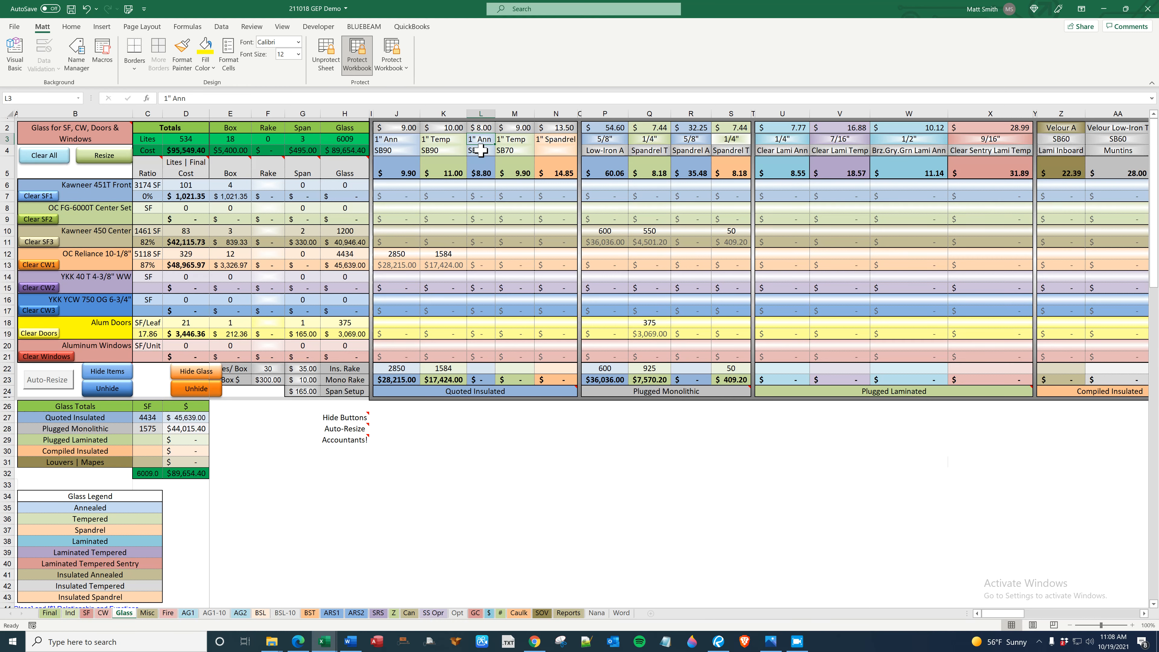
Switch to the Brookfield Ave SF Glass workbook and check the areas making up the 1" Clear Annealed SB70XL sum.
mouse_move(333, 640)
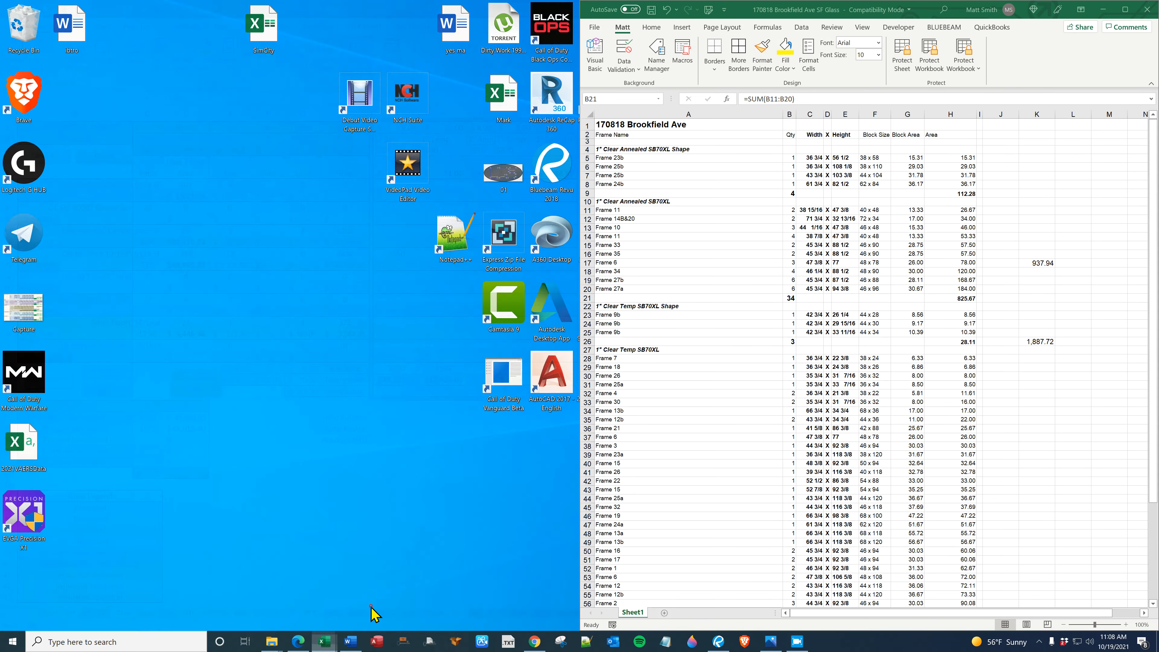
click(373, 612)
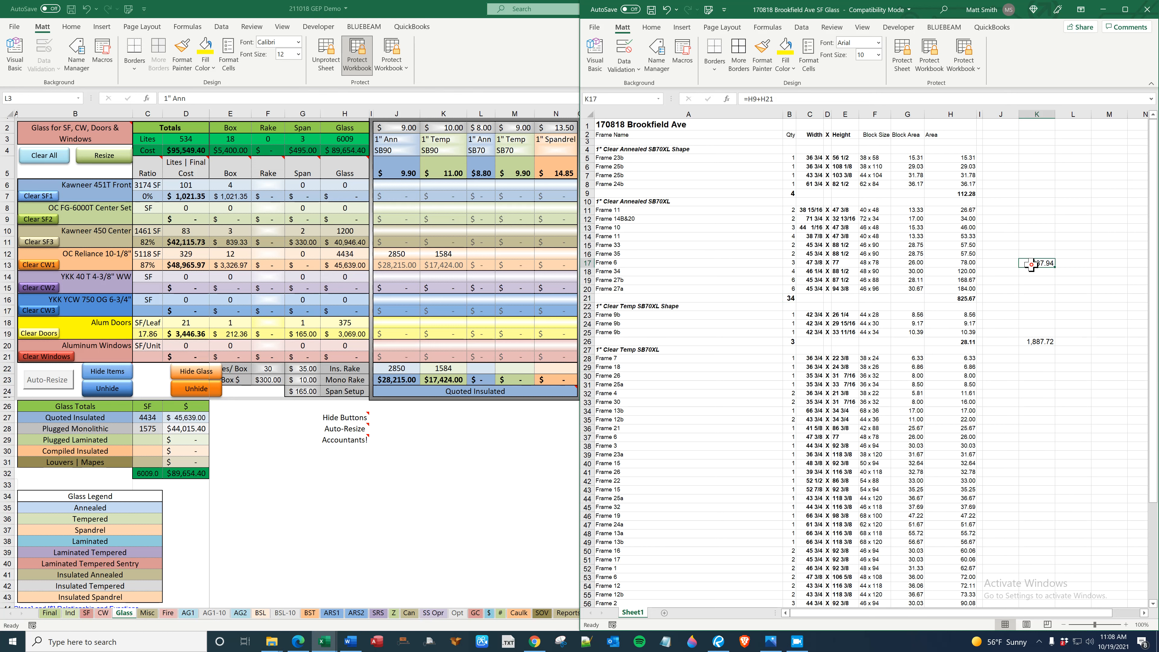
click(967, 298)
click(966, 194)
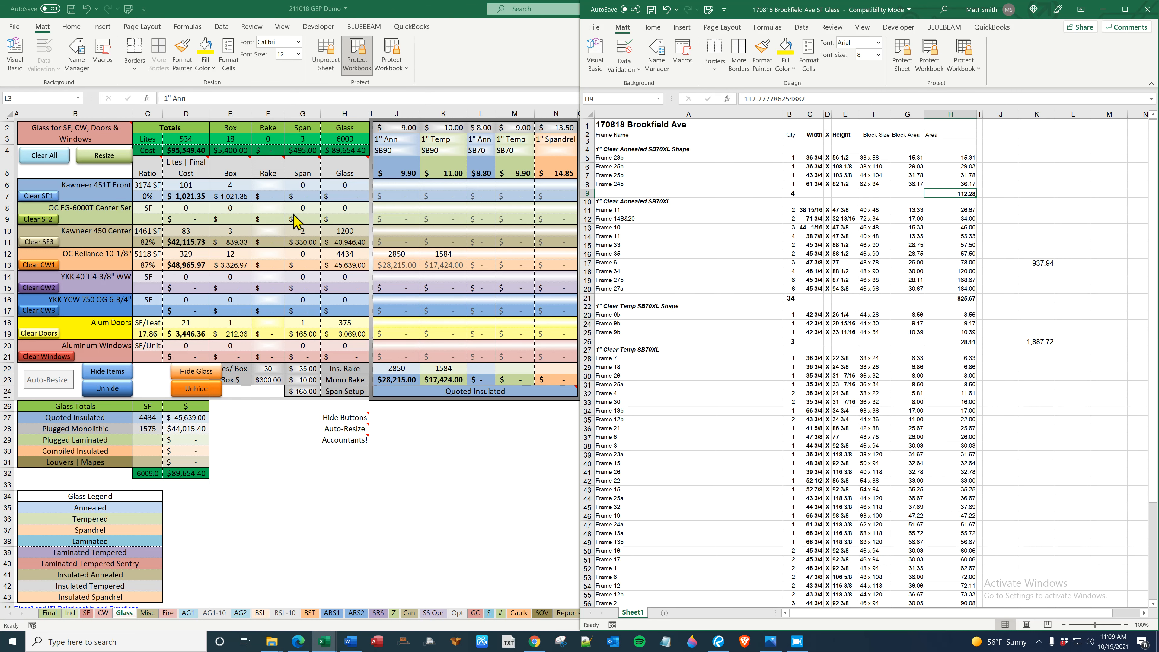
Set the Rake count for Kawneer 451T Front to 7 on the Glass sheet.
click(269, 183)
text(7)
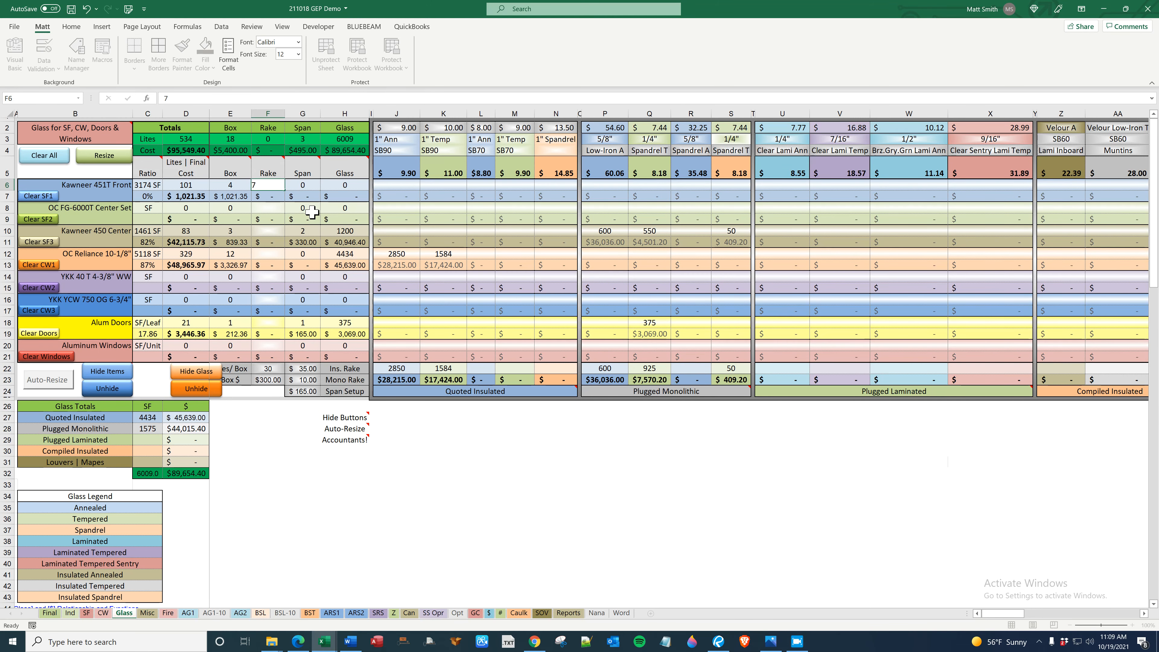
key(Return)
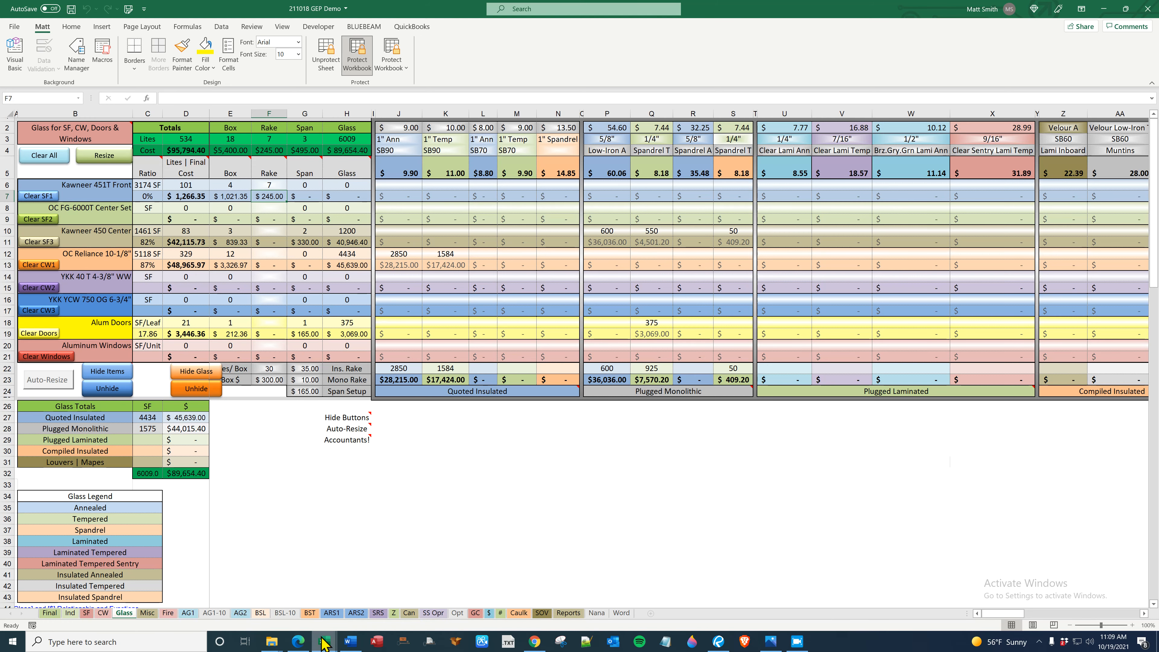
Switch to the Brookfield Ave SF Glass workbook and check the two 1" Clear Annealed SB70XL subtotals and their combined area.
mouse_move(323, 641)
click(401, 617)
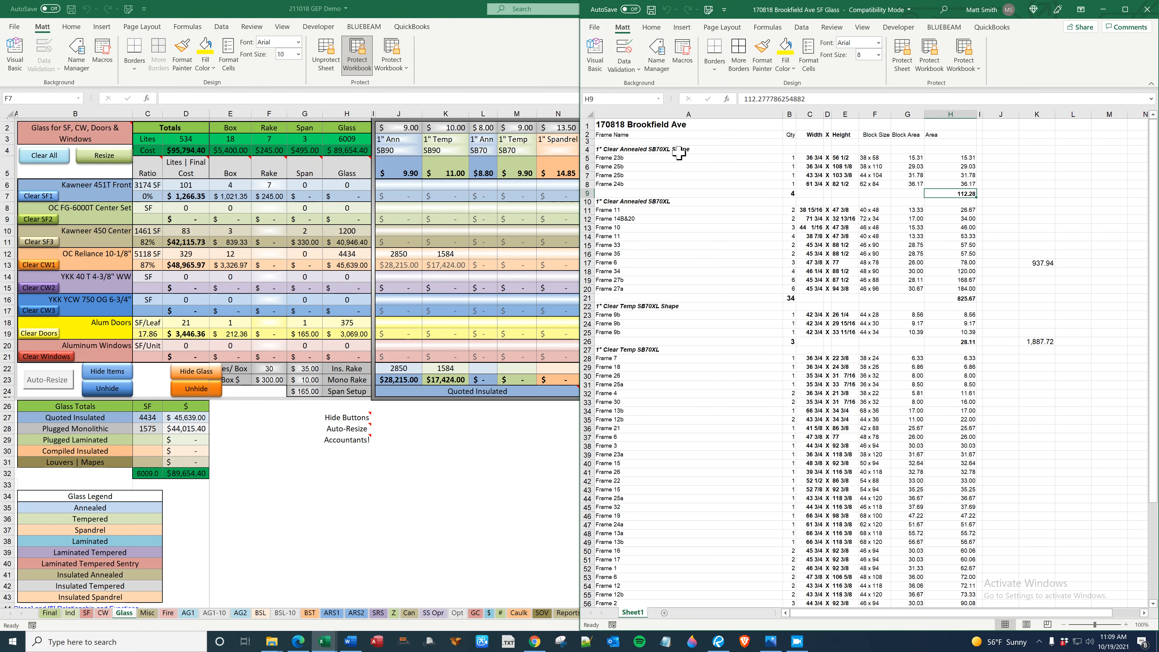
click(1043, 263)
click(954, 297)
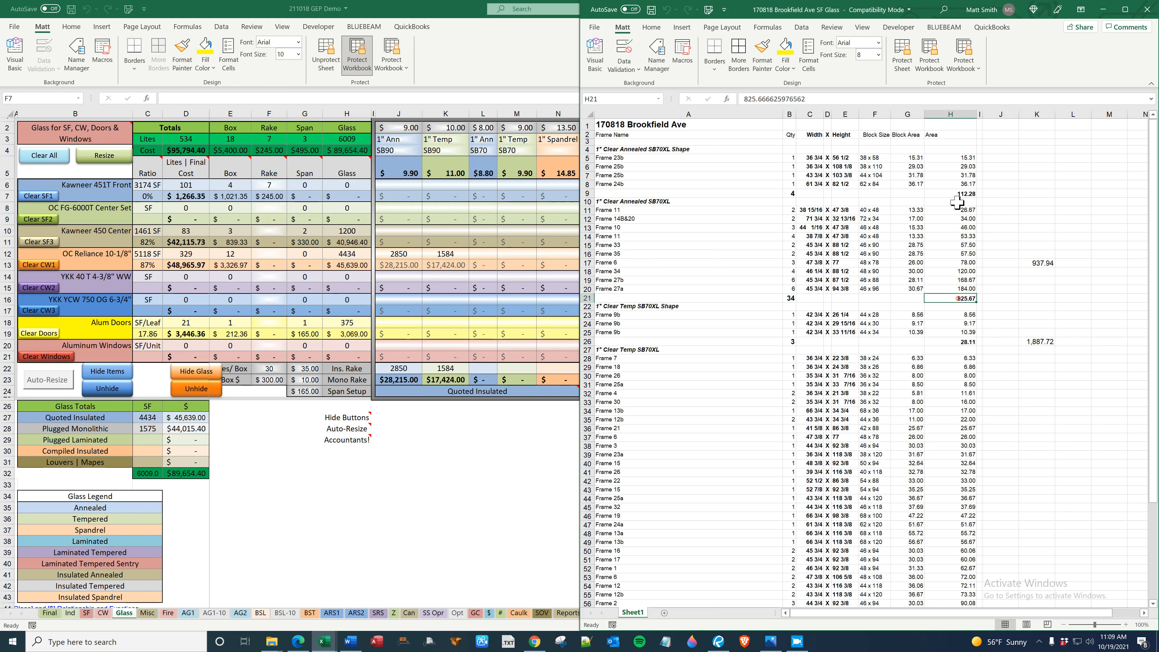
click(957, 192)
click(1030, 262)
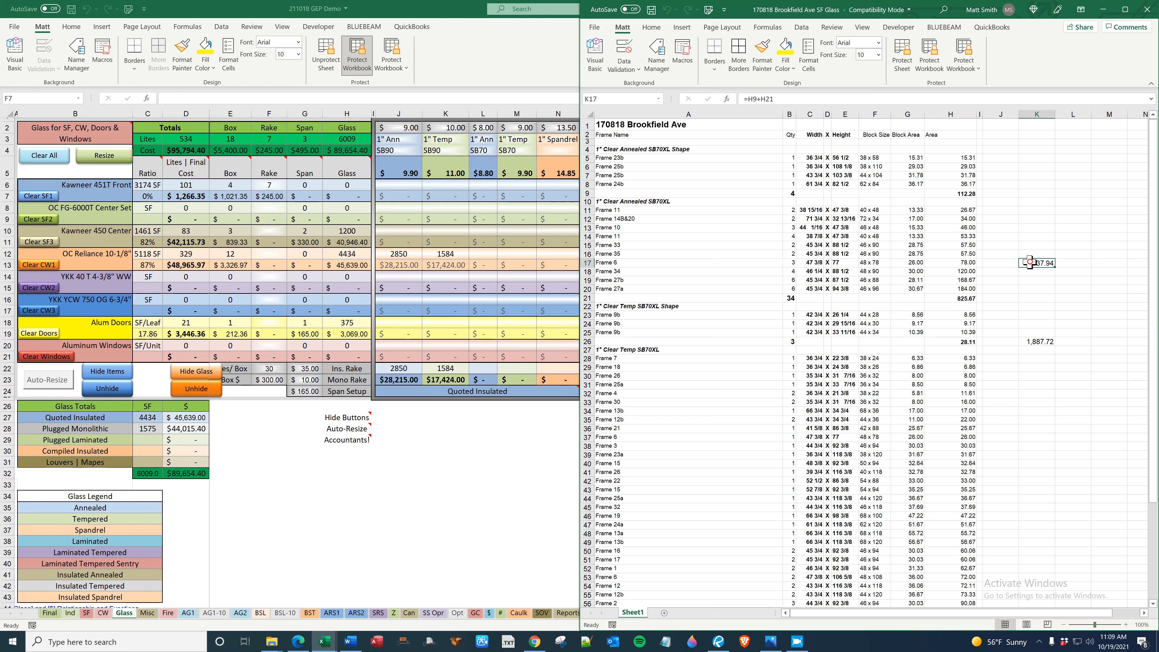
On the Glass sheet, enter 9.38 as the Kawneer 451T Front area under 1" Ann SB70.
click(485, 186)
click(484, 187)
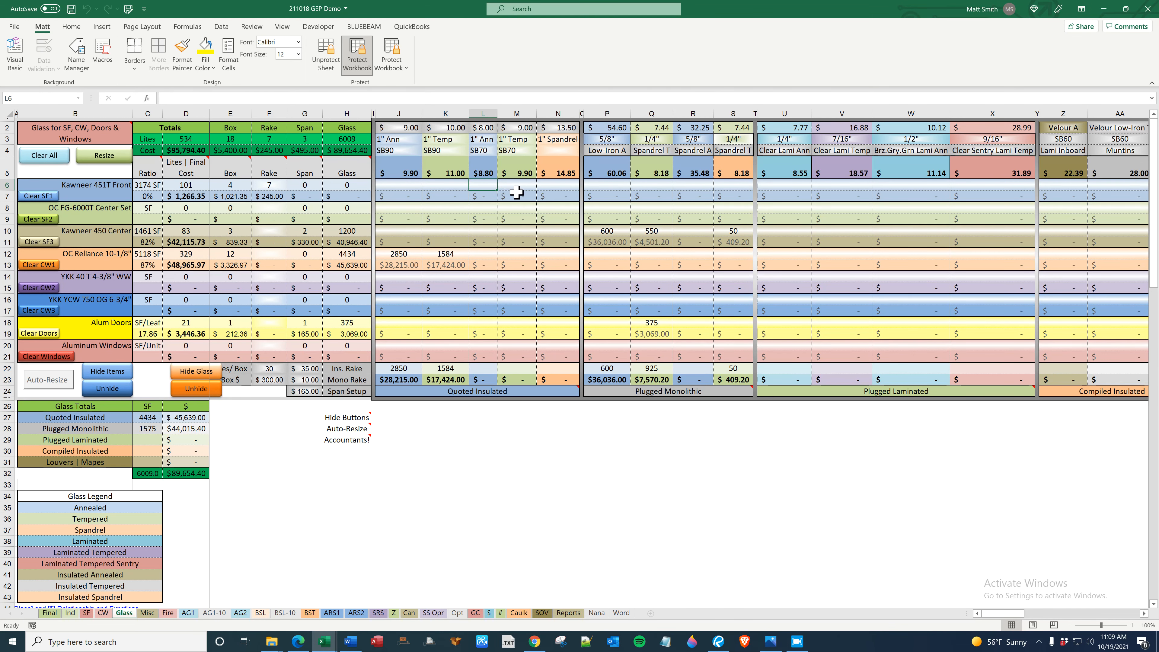
text(9.38)
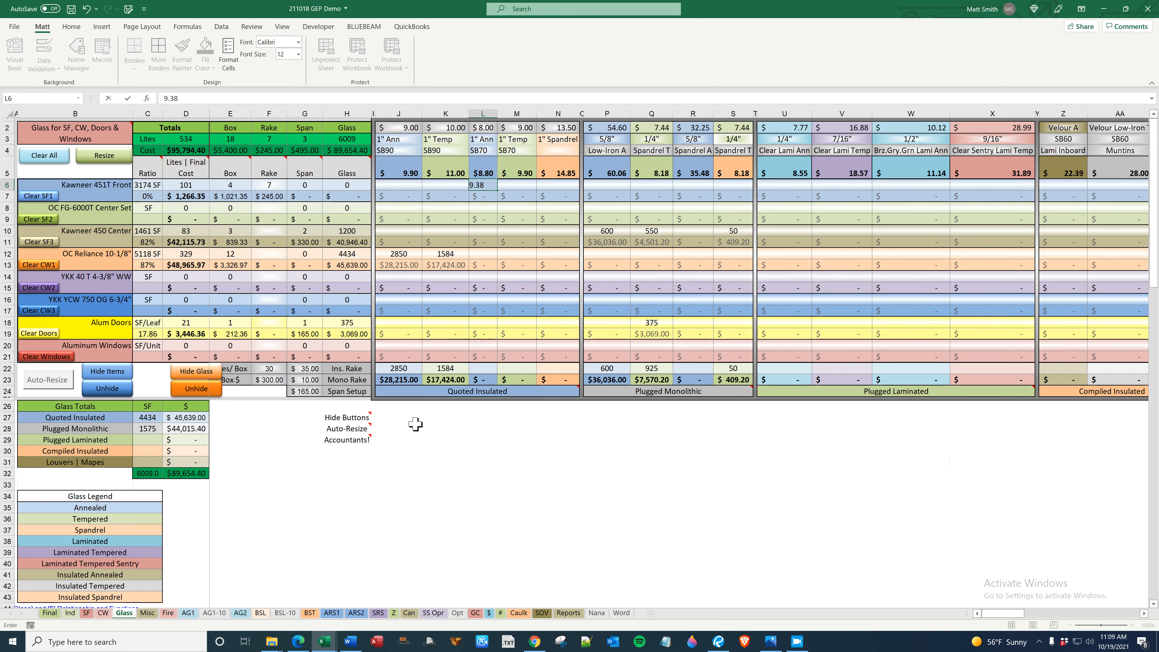
key(Return)
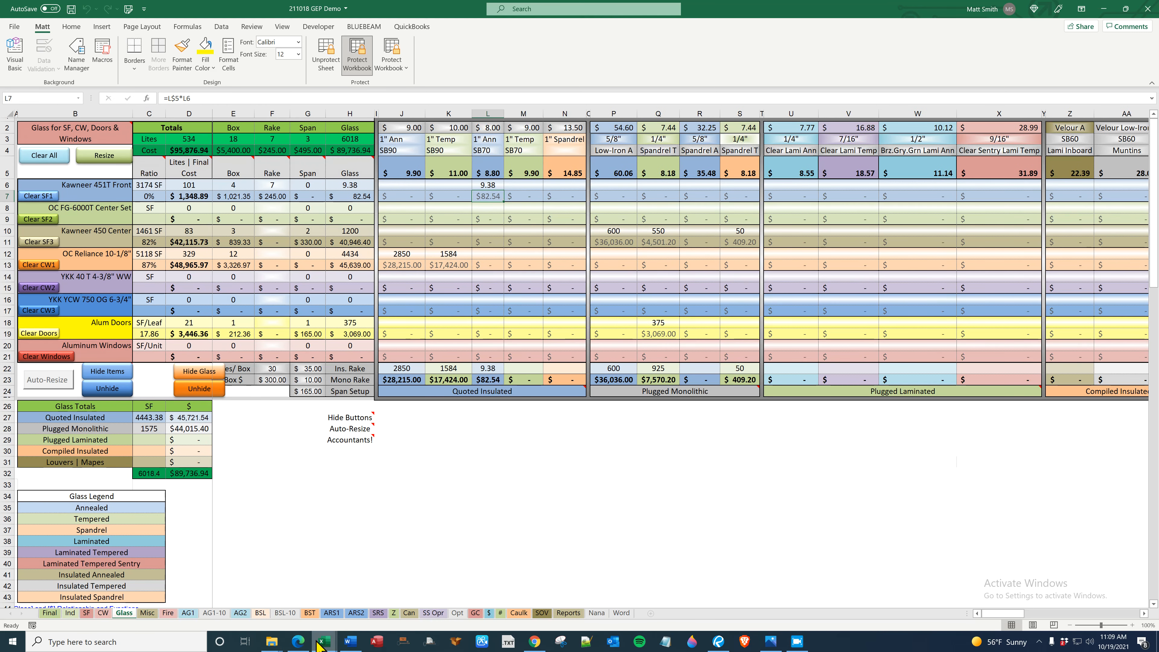
Switch to the Brookfield Ave SF Glass workbook and check the 1" Clear Temp SB70XL shape and regular subtotals and their combined area.
mouse_move(323, 641)
click(381, 605)
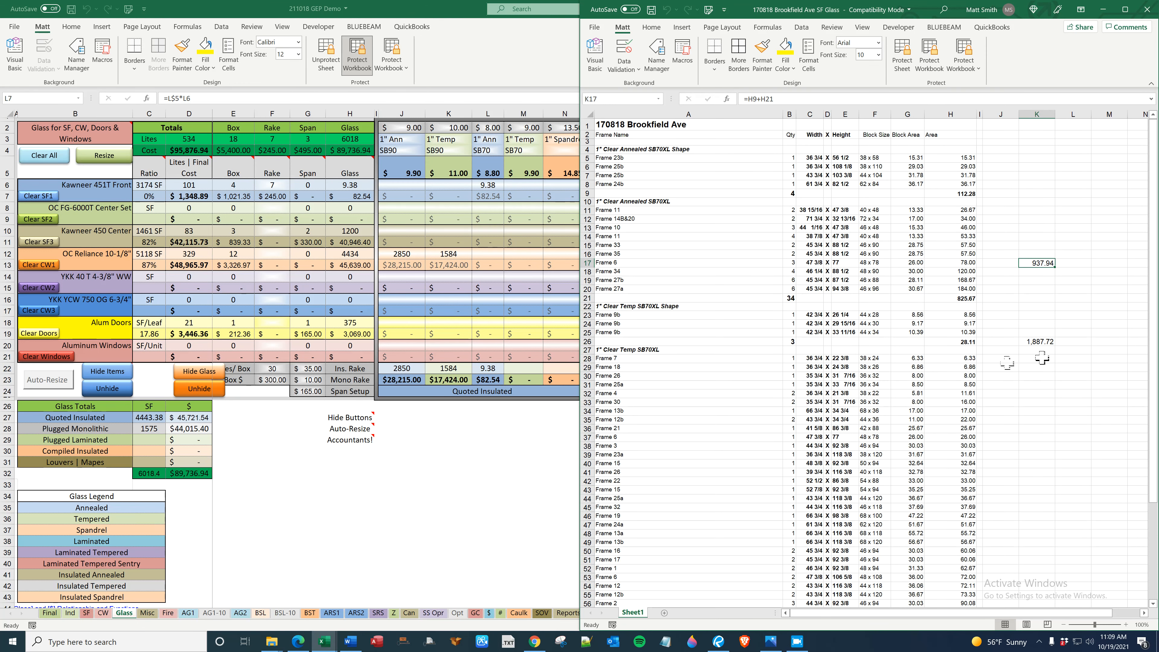
click(1048, 342)
scroll(1049, 341, down, 2)
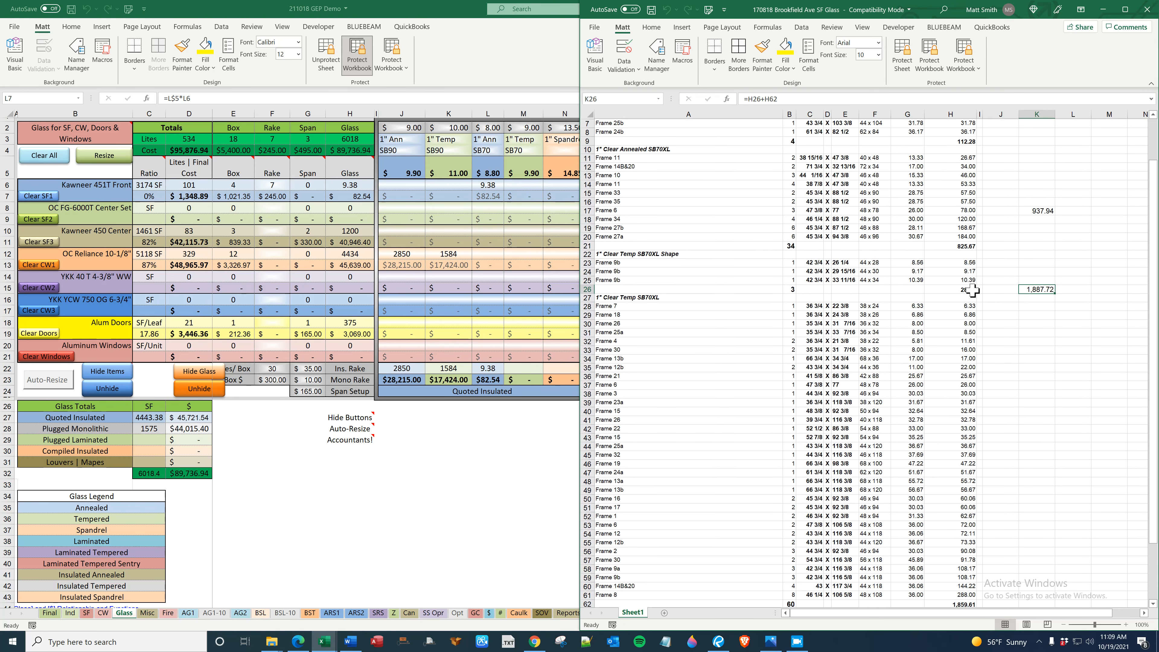
click(971, 289)
scroll(987, 296, down, 3)
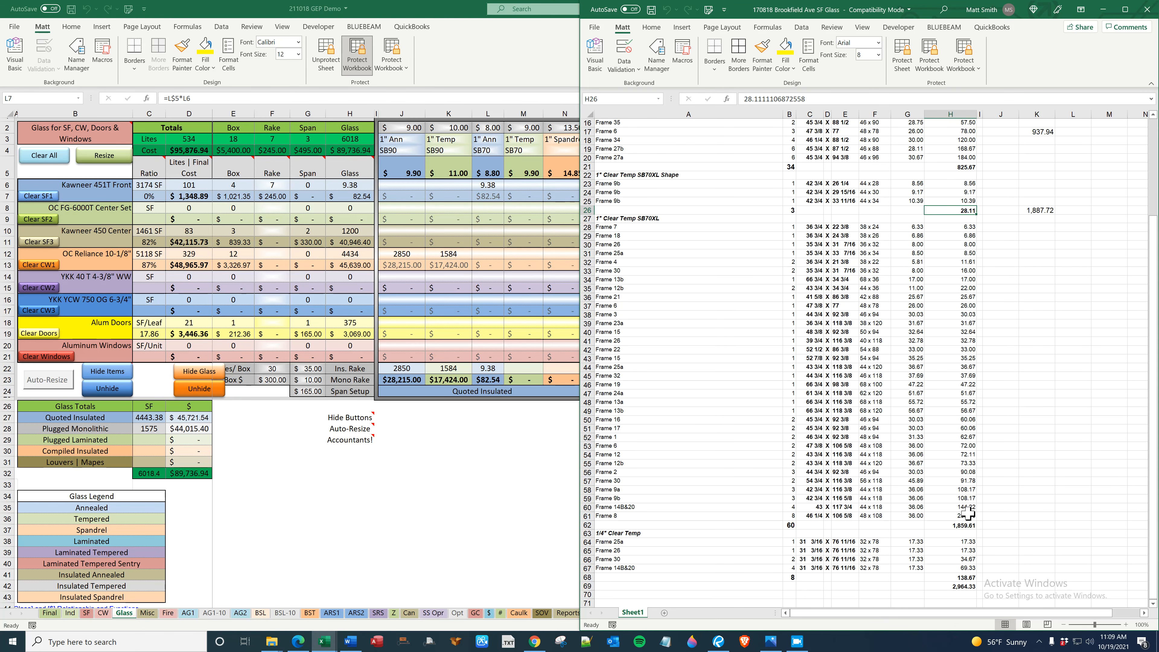
click(965, 525)
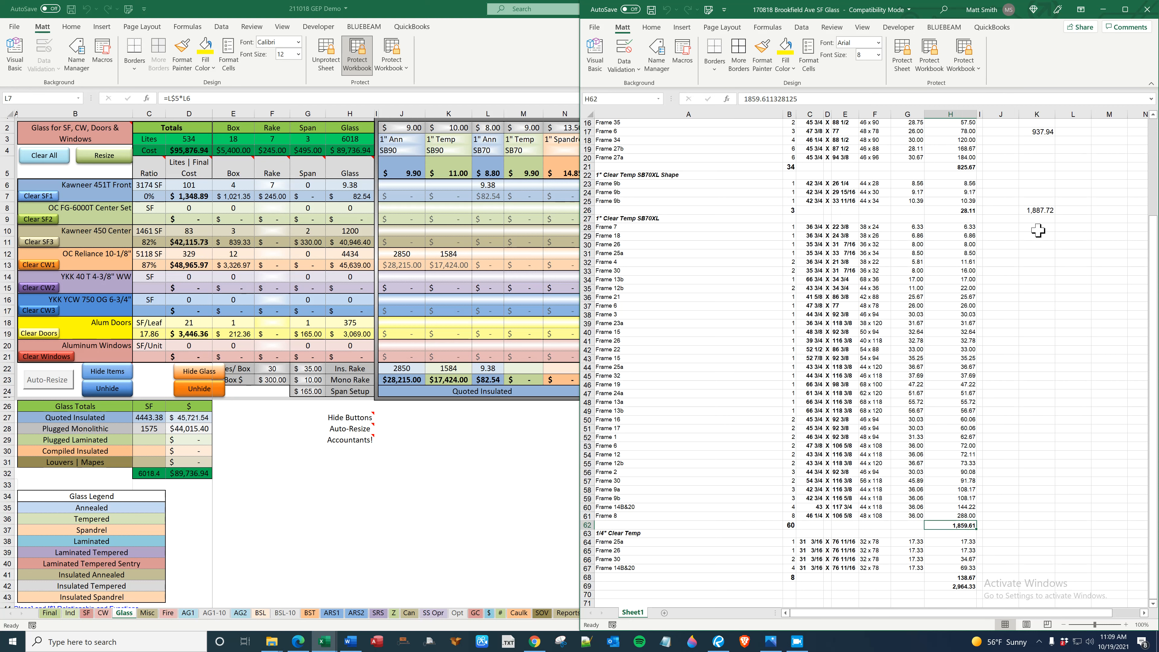
click(1042, 211)
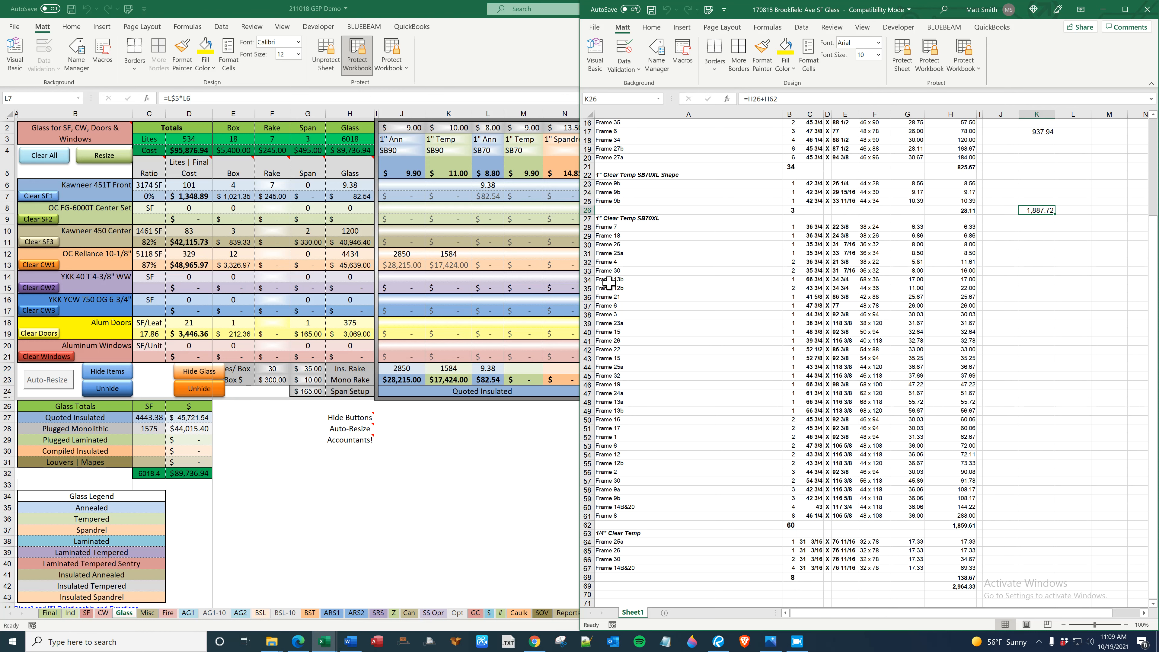
On the Glass sheet, enter 1888 as the Kawneer 451T Front area under 1" Temp SB70.
key(super+Up)
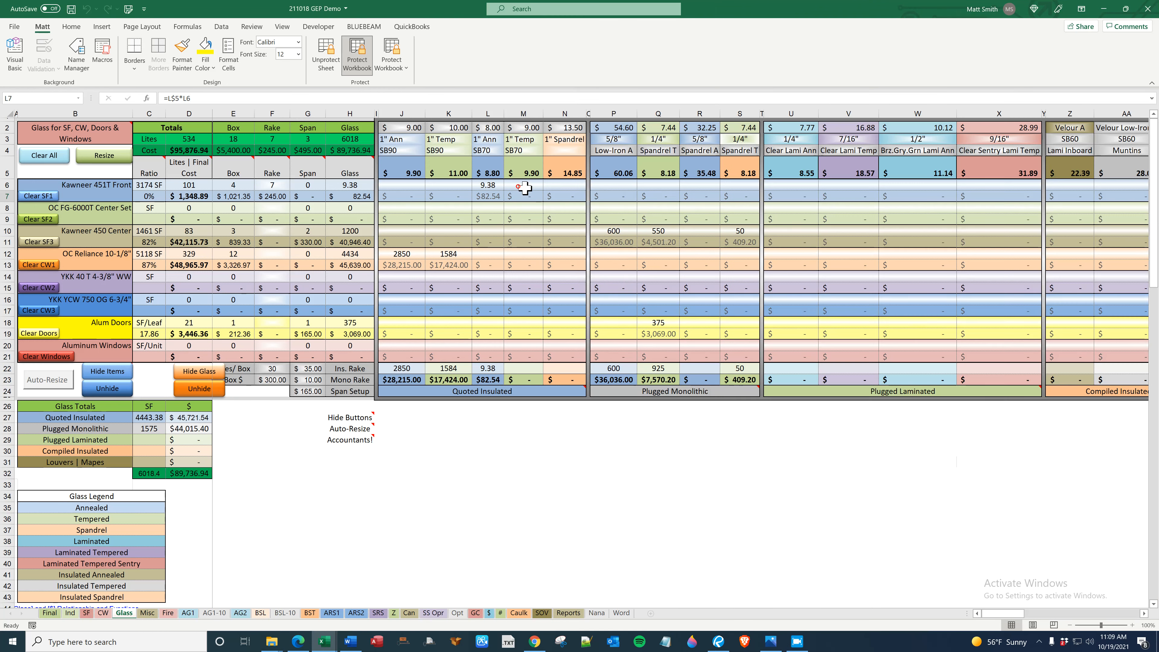
click(528, 185)
text(1888)
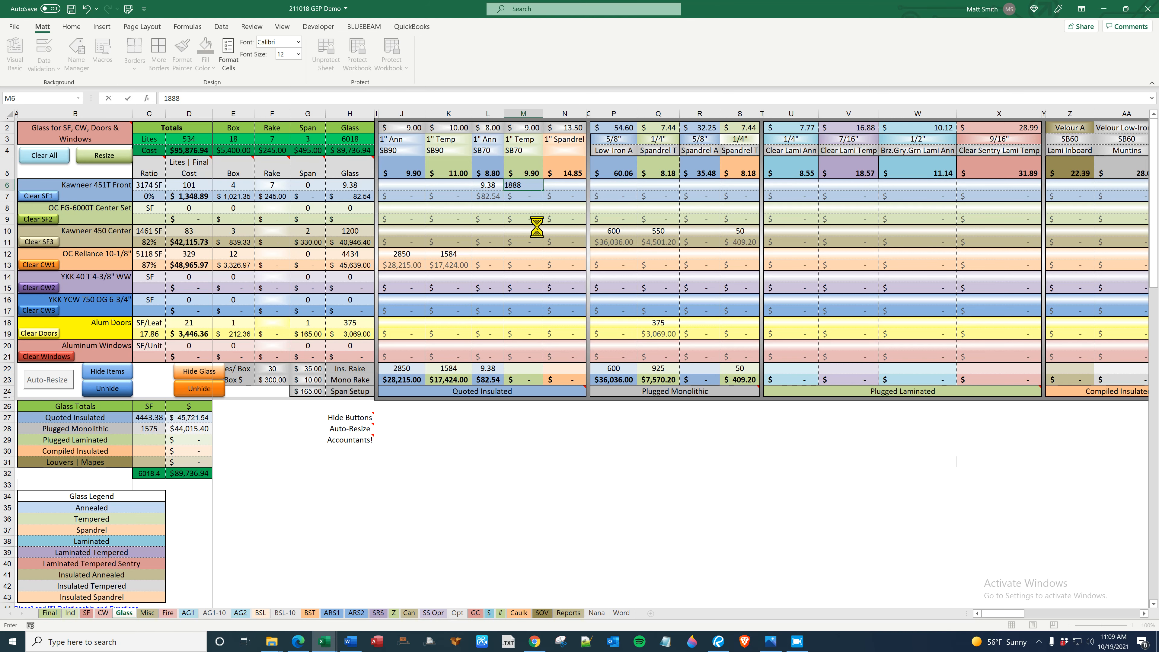
key(Return)
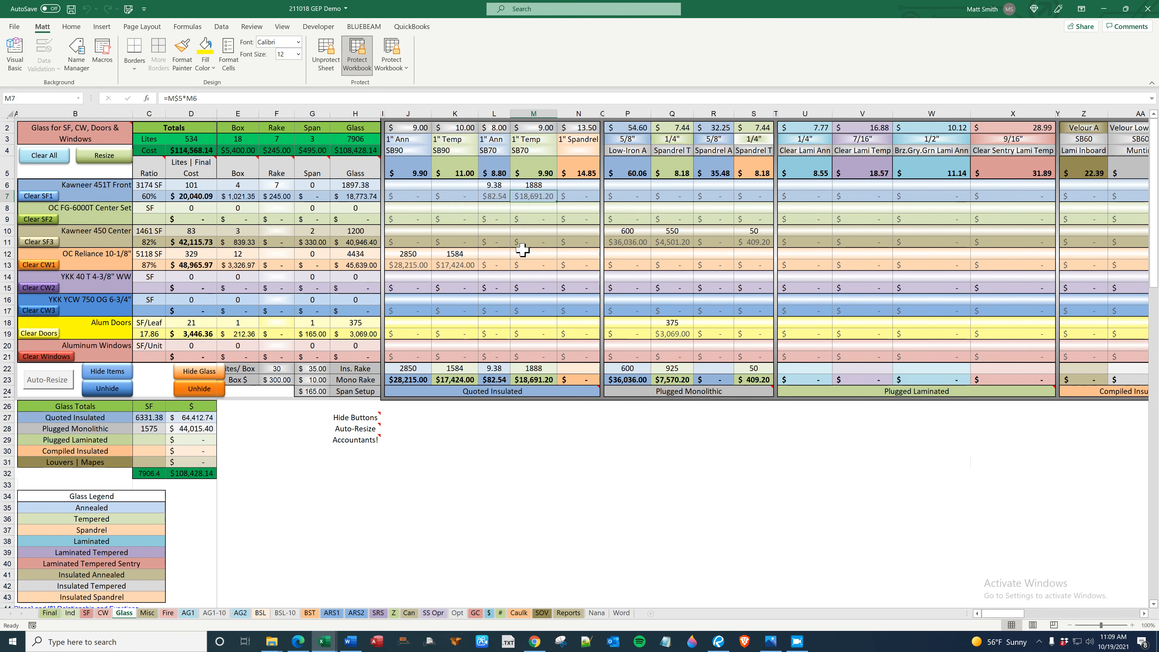
Correct the Kawneer 451T Front area under 1" Ann SB70 to 938 and check that system's glass ratio.
click(493, 185)
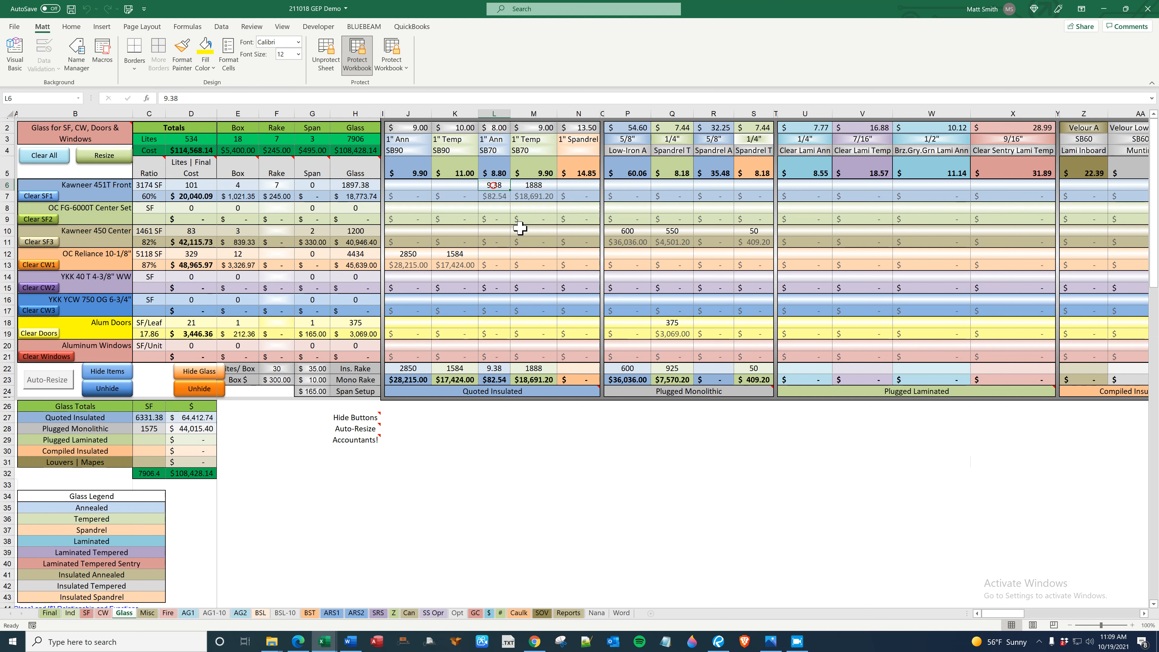
text(9)
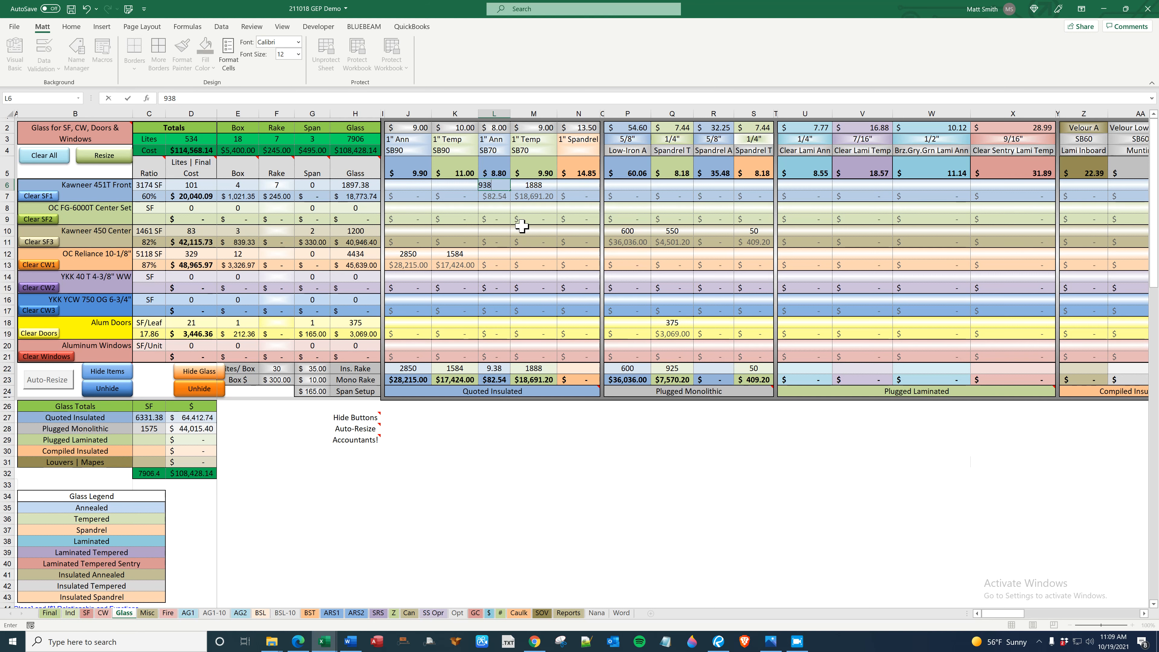
key(Return)
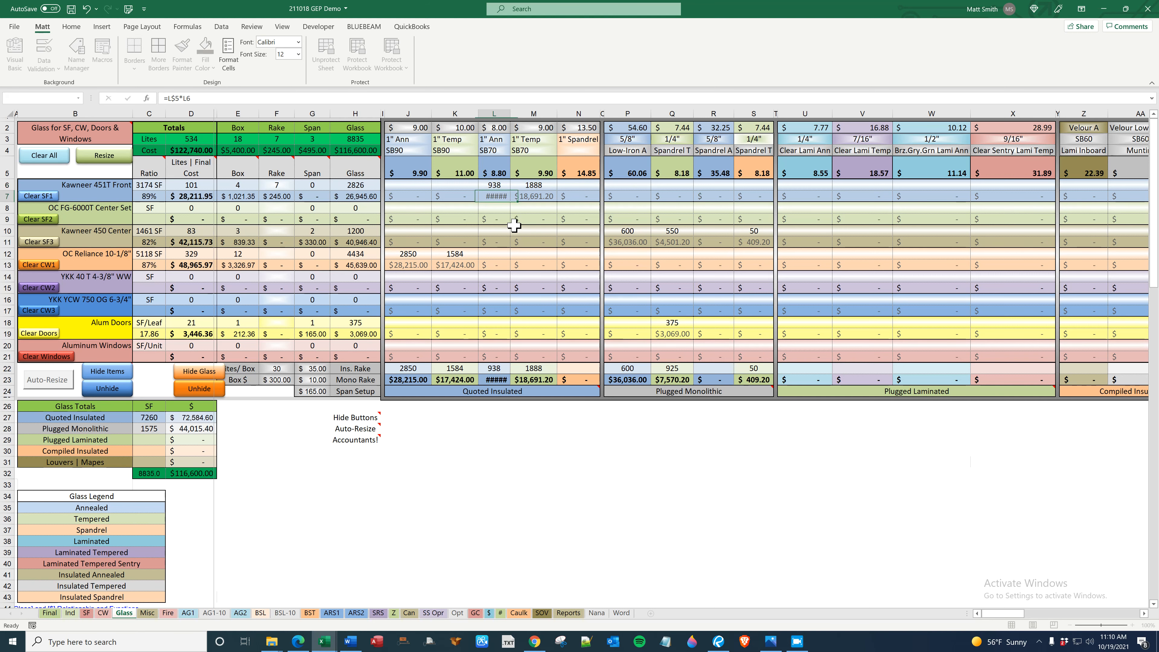
click(156, 196)
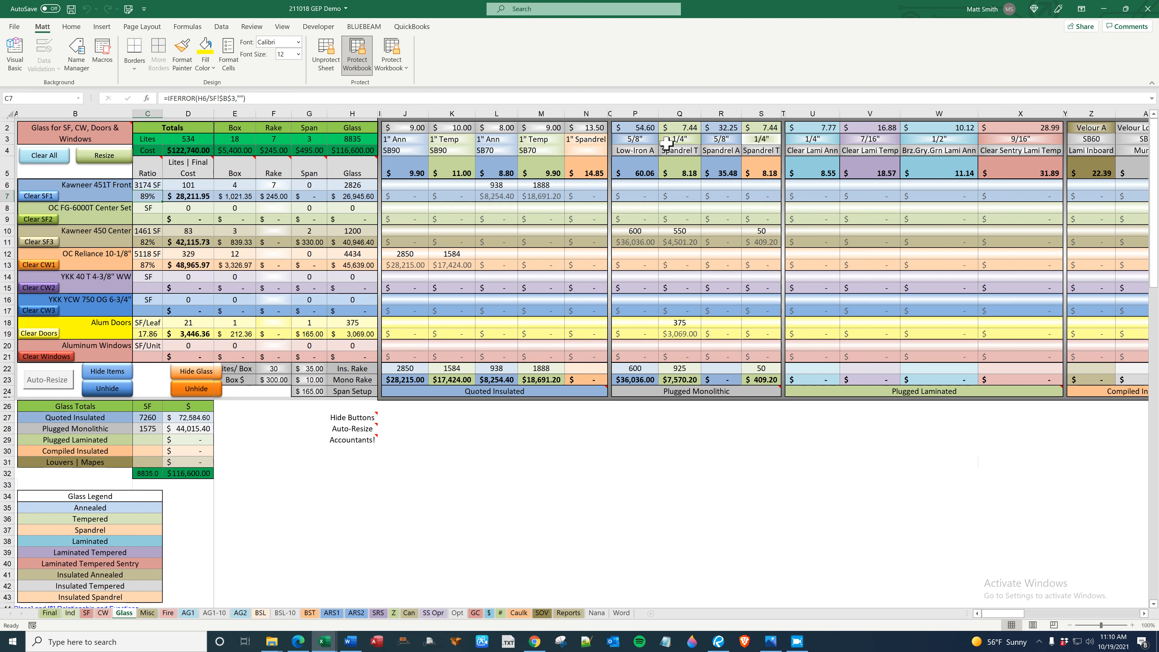
Compare the Alum Doors entries under the two 1/4" Spandrel T columns in the Plugged Monolithic group.
click(688, 325)
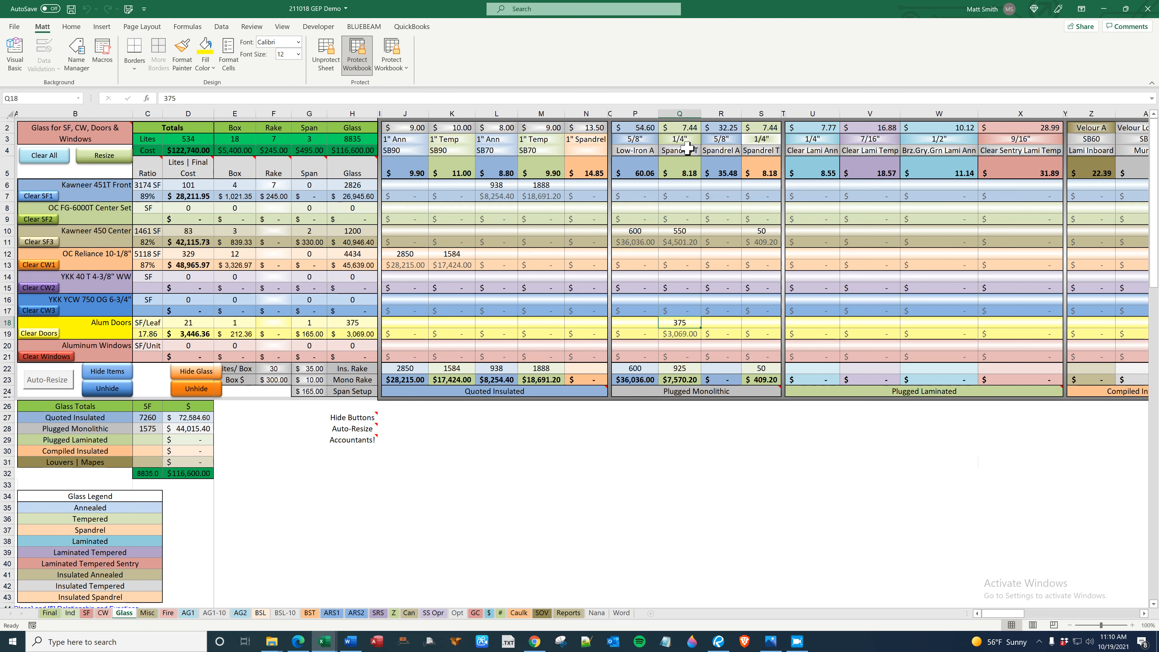
click(764, 322)
click(675, 322)
click(752, 323)
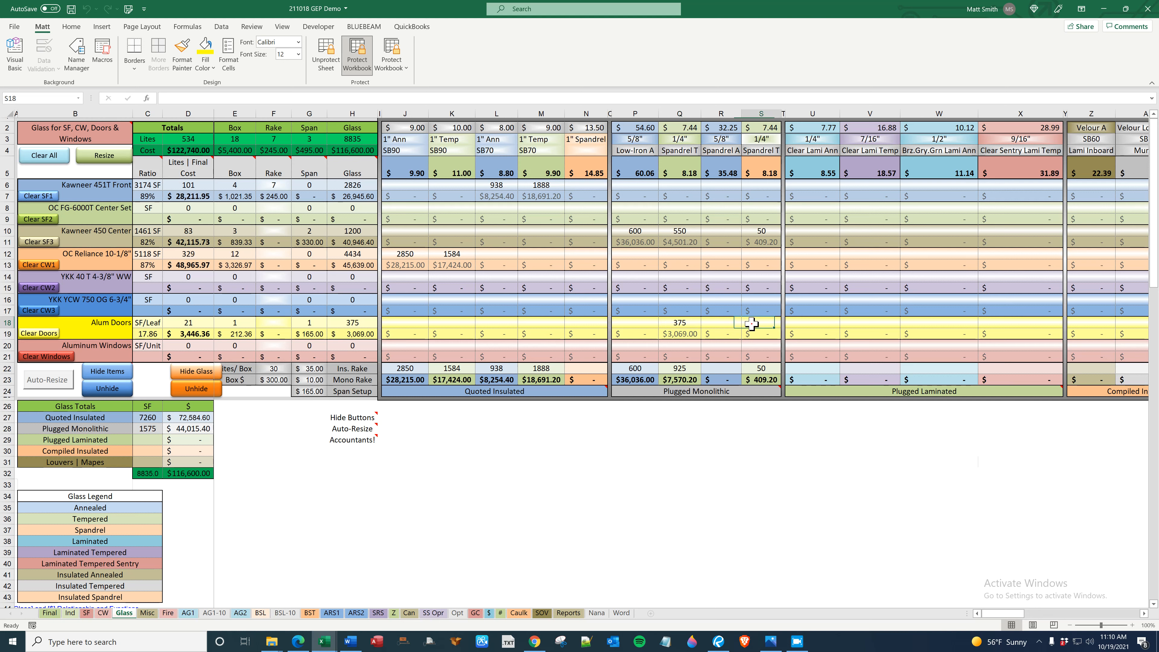
click(684, 325)
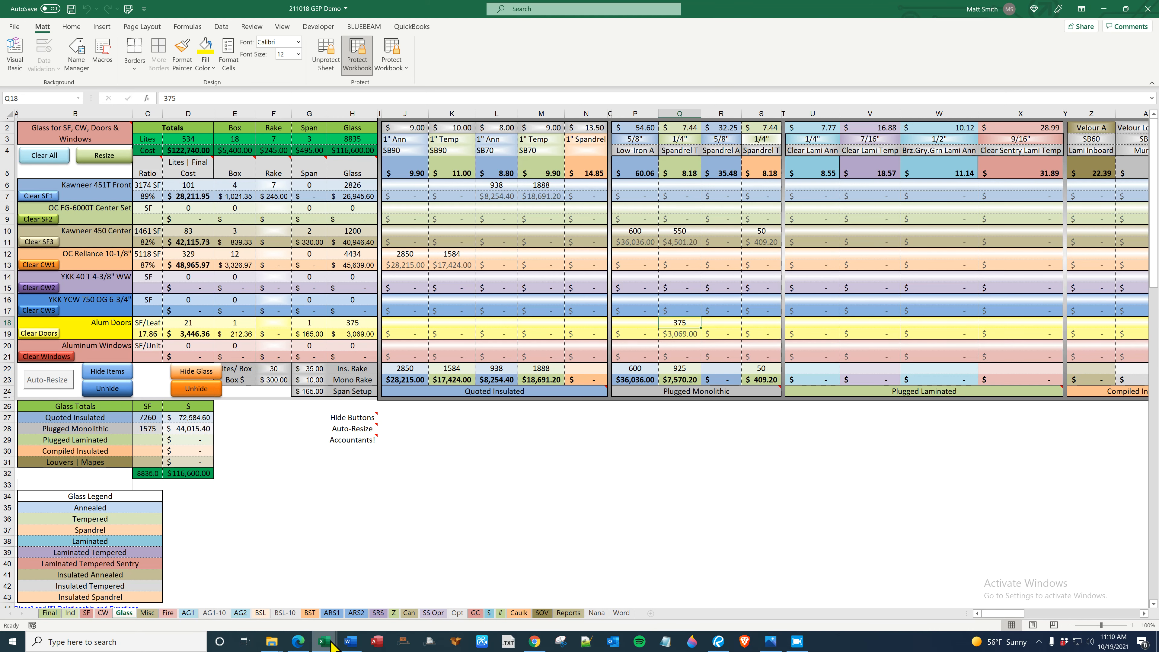
Switch to the Brookfield Ave SF Glass workbook and check the 1/4" Clear Temp lite quantity and area subtotal.
mouse_move(333, 646)
click(381, 584)
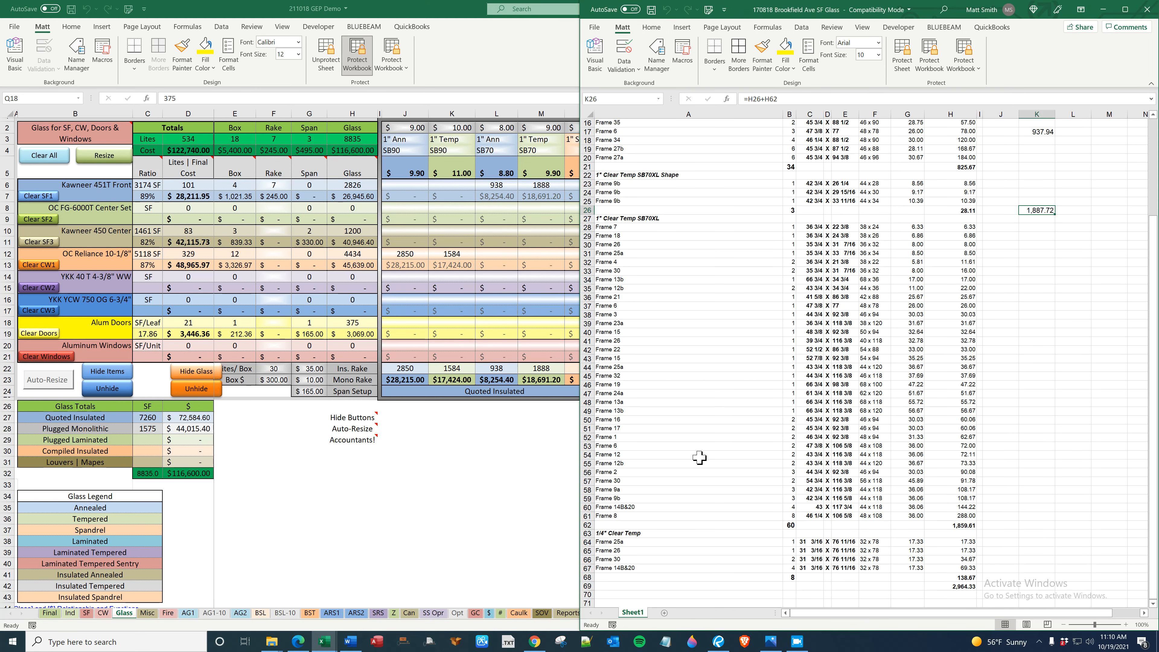
scroll(700, 457, down, 1)
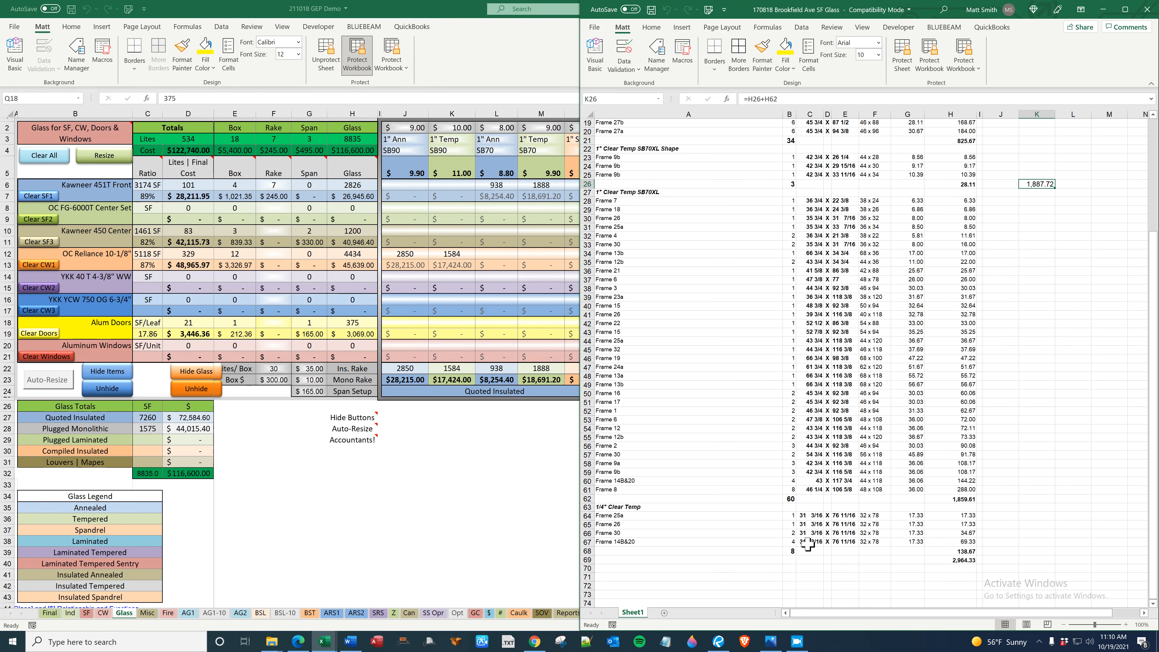
click(794, 552)
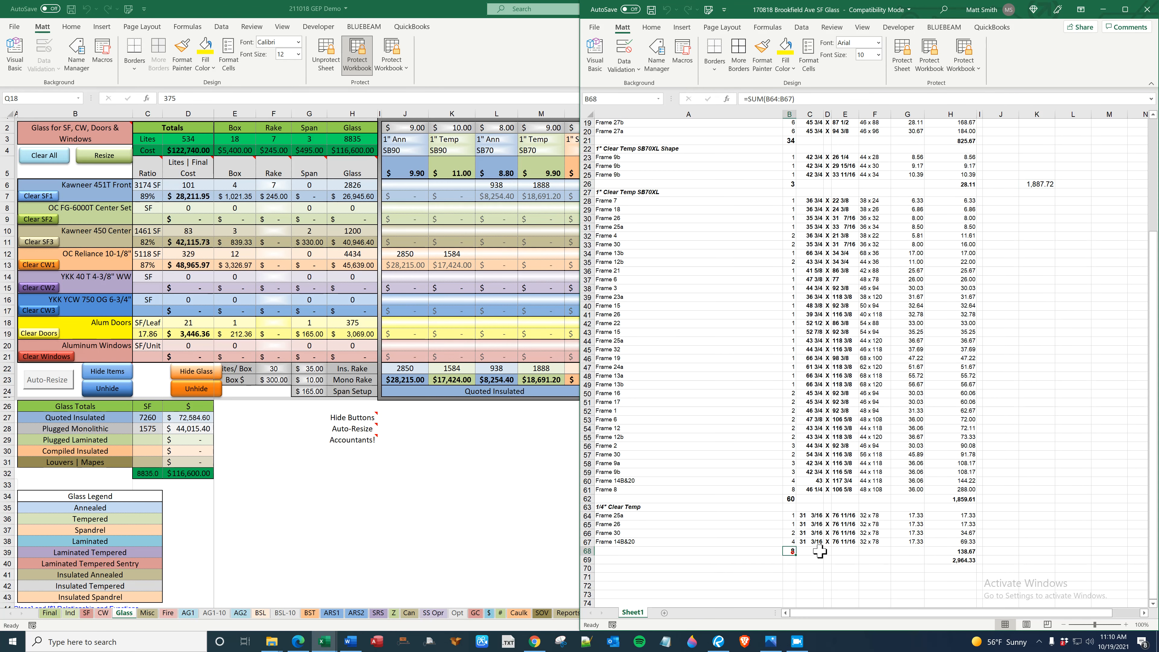
click(970, 551)
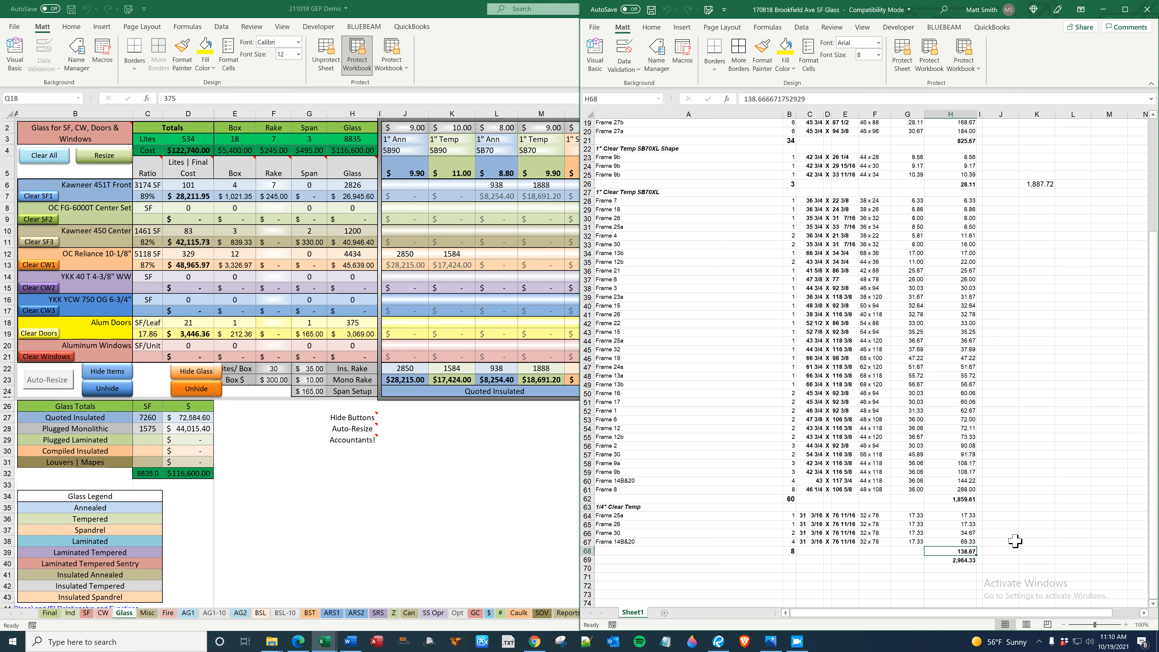
On the Glass sheet, set the Alum Doors area under the first 1/4" Spandrel T column to 139.
click(448, 464)
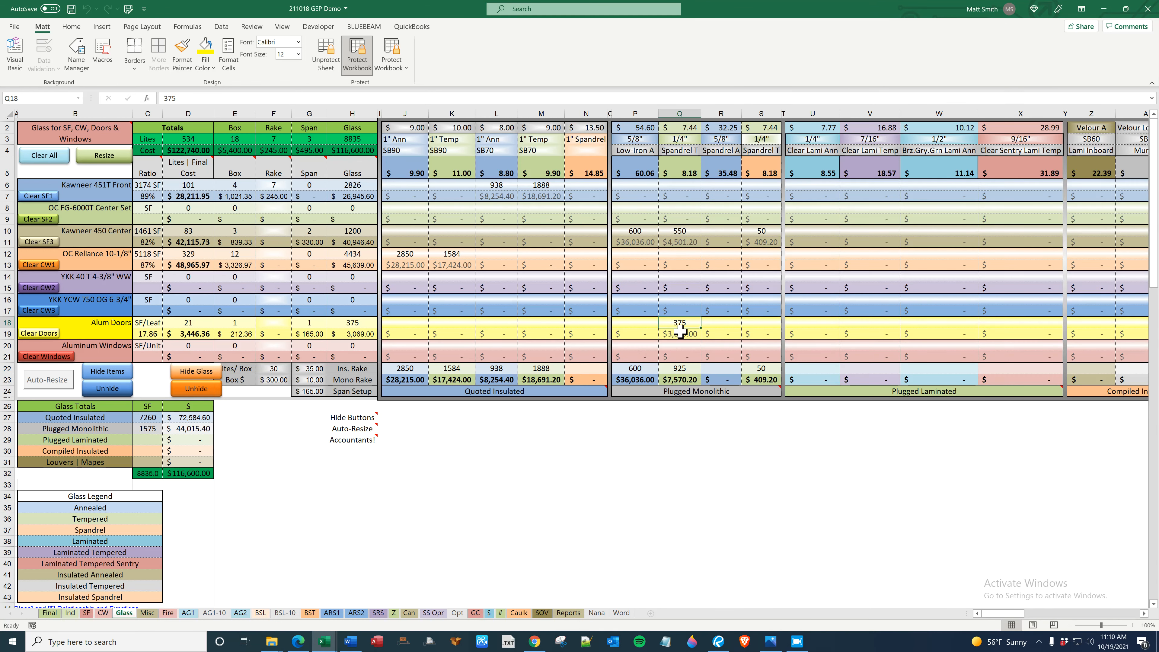
text(139)
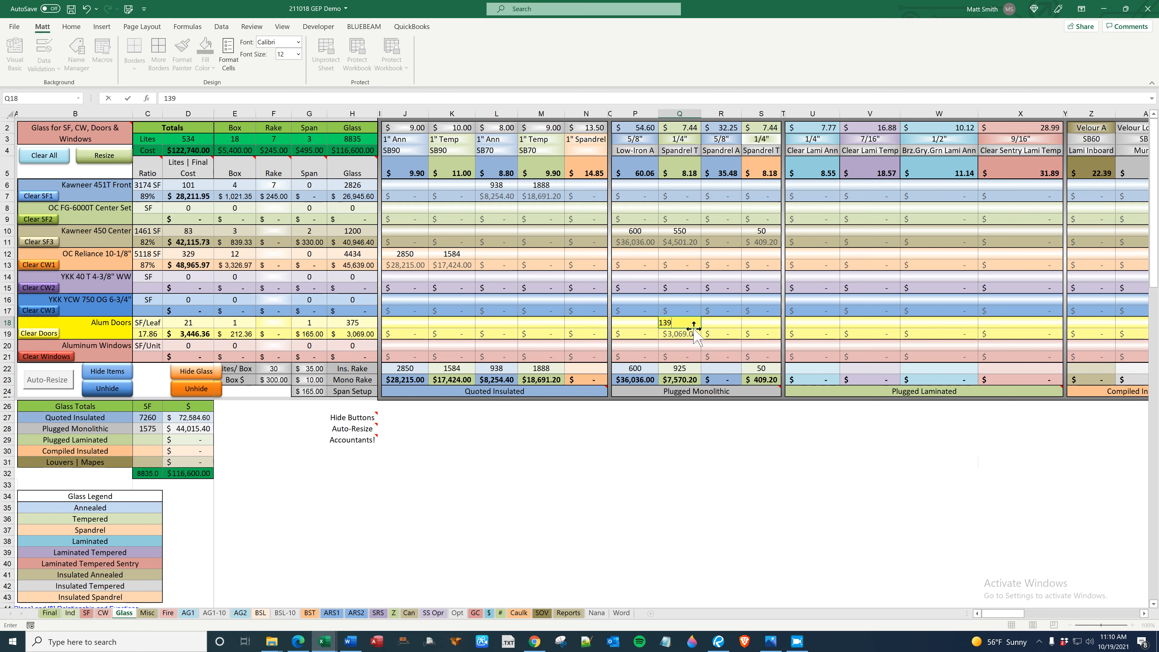
key(Return)
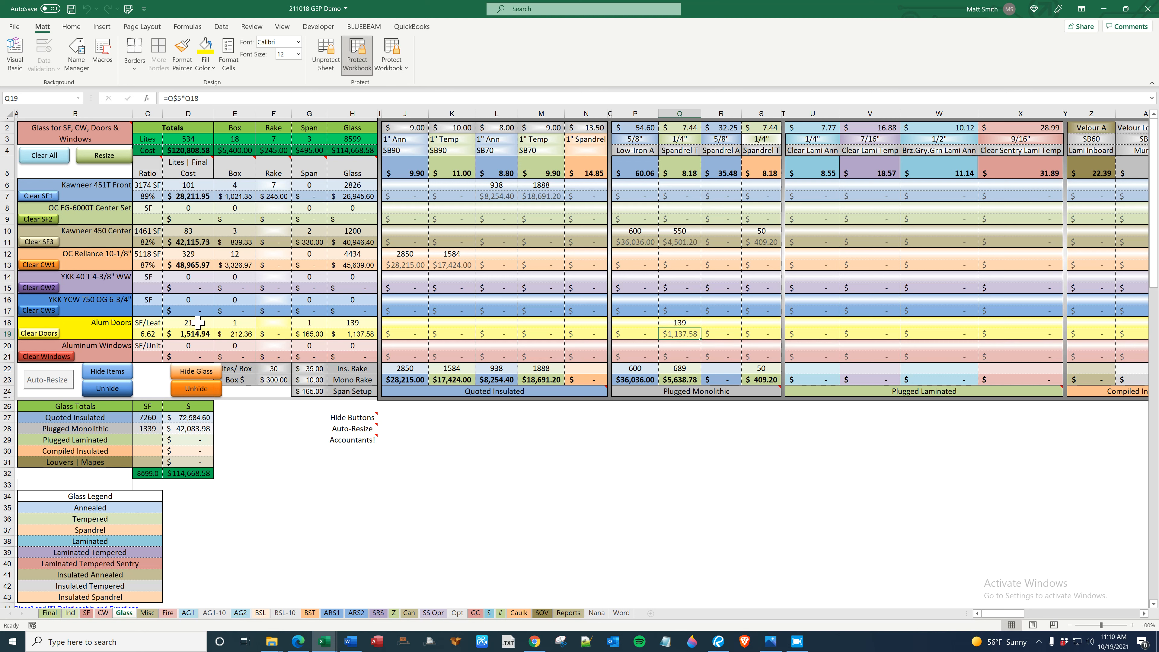
Check the Alum Doors linked lite count and the SF/Leaf ratio formula.
click(209, 322)
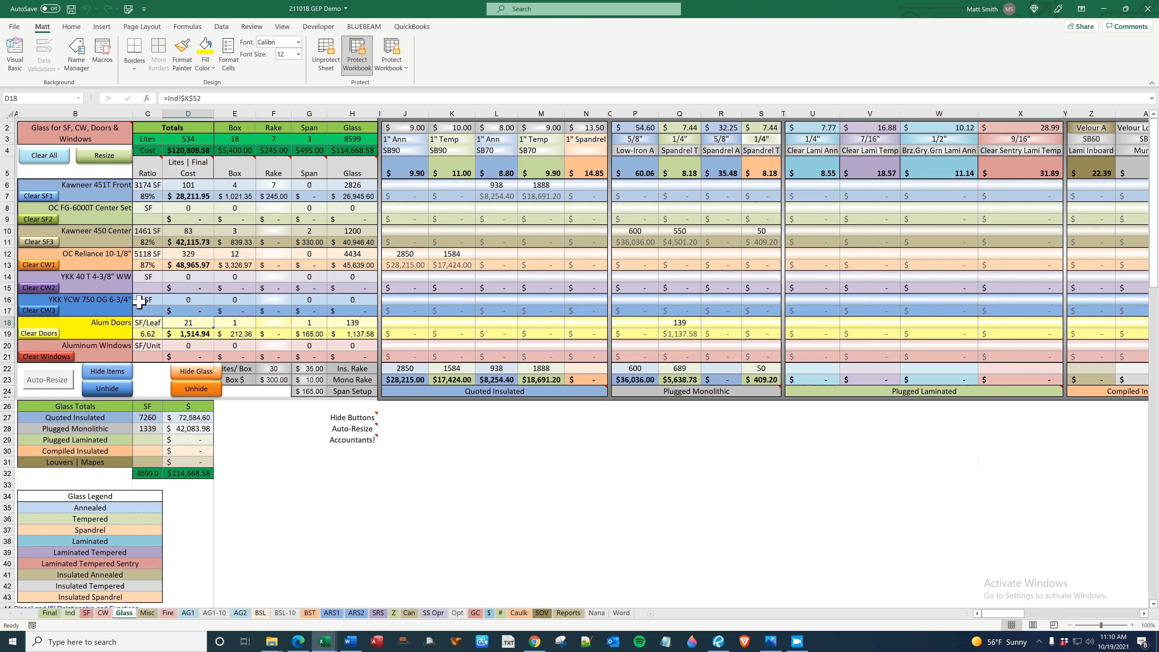
click(151, 333)
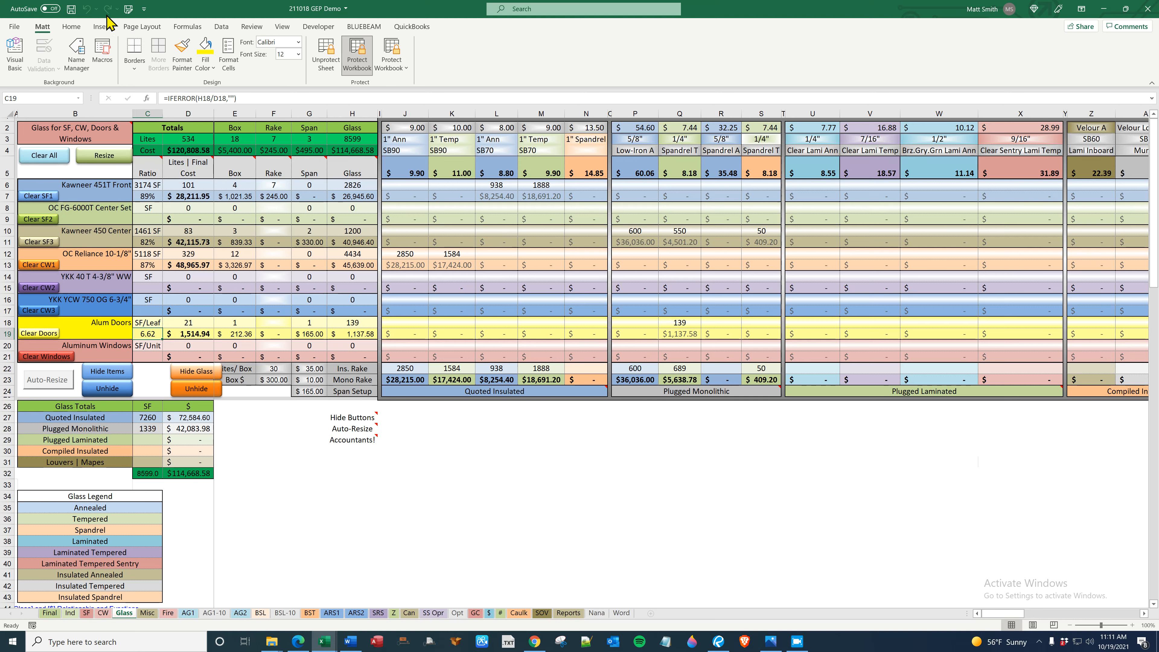
click(313, 482)
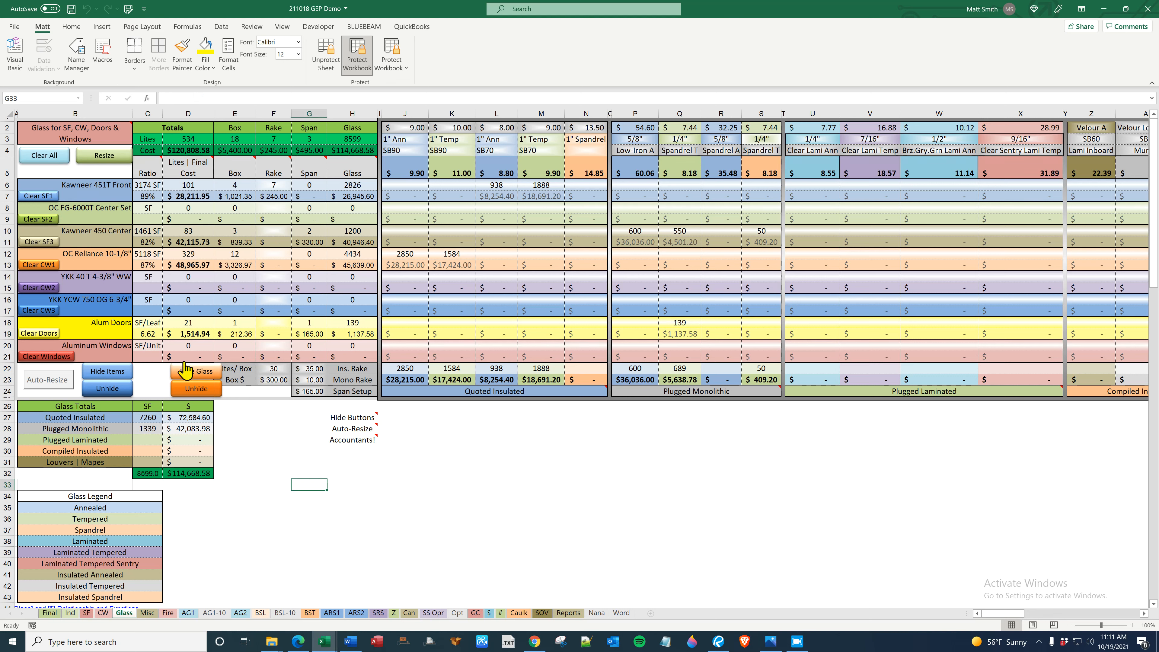
click(151, 333)
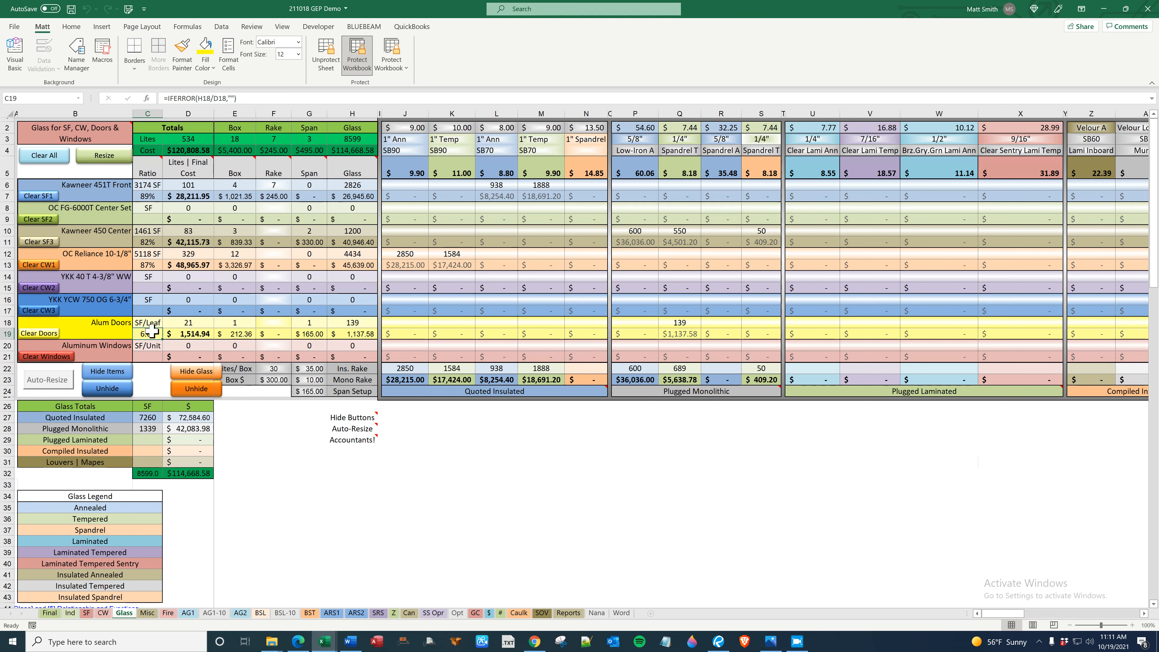
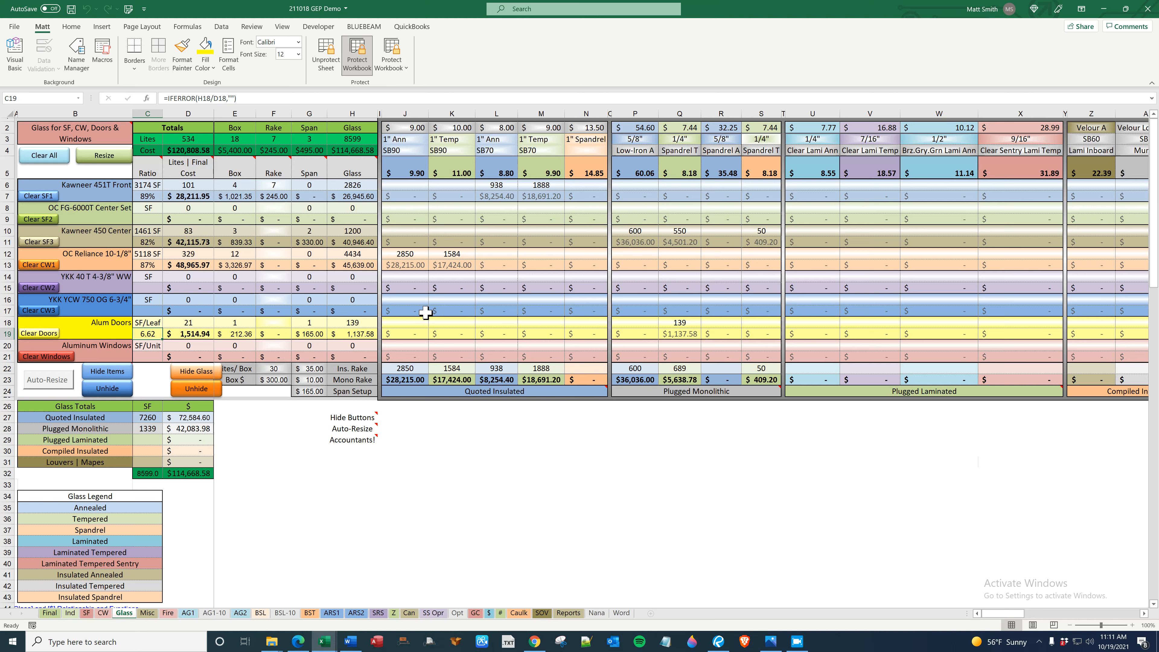
Change the glass type of the first 1/4" Spandrel T column in the Plugged Monolithic group to Low-Iron T, after trying Clear T.
click(691, 324)
click(697, 153)
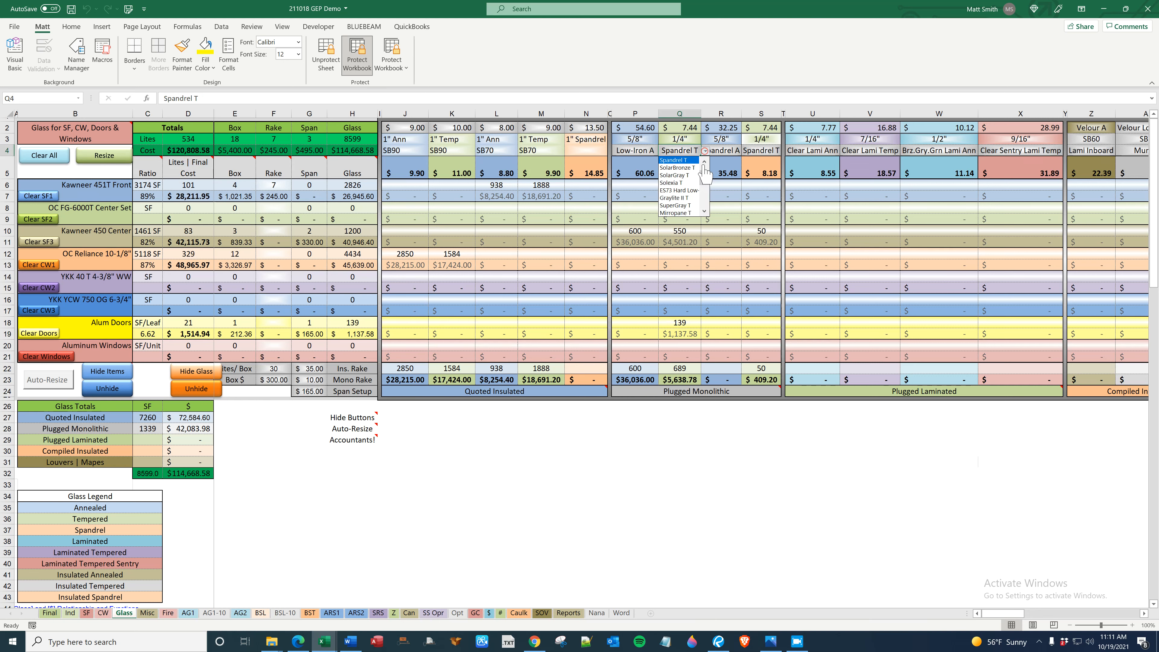
click(686, 161)
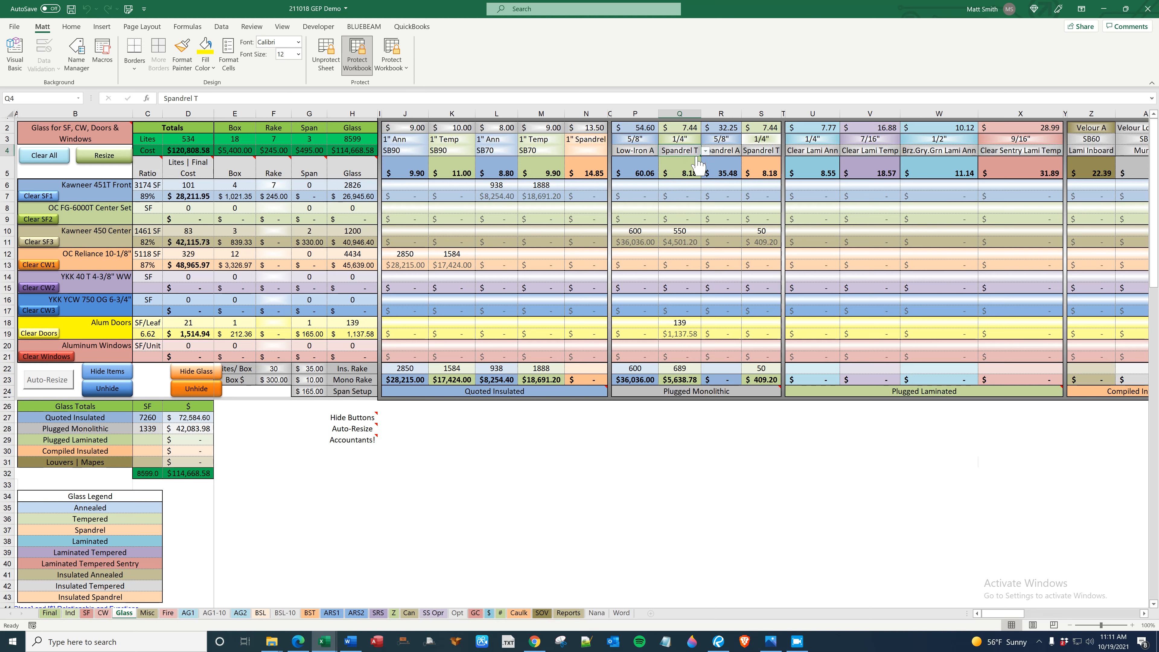
click(706, 151)
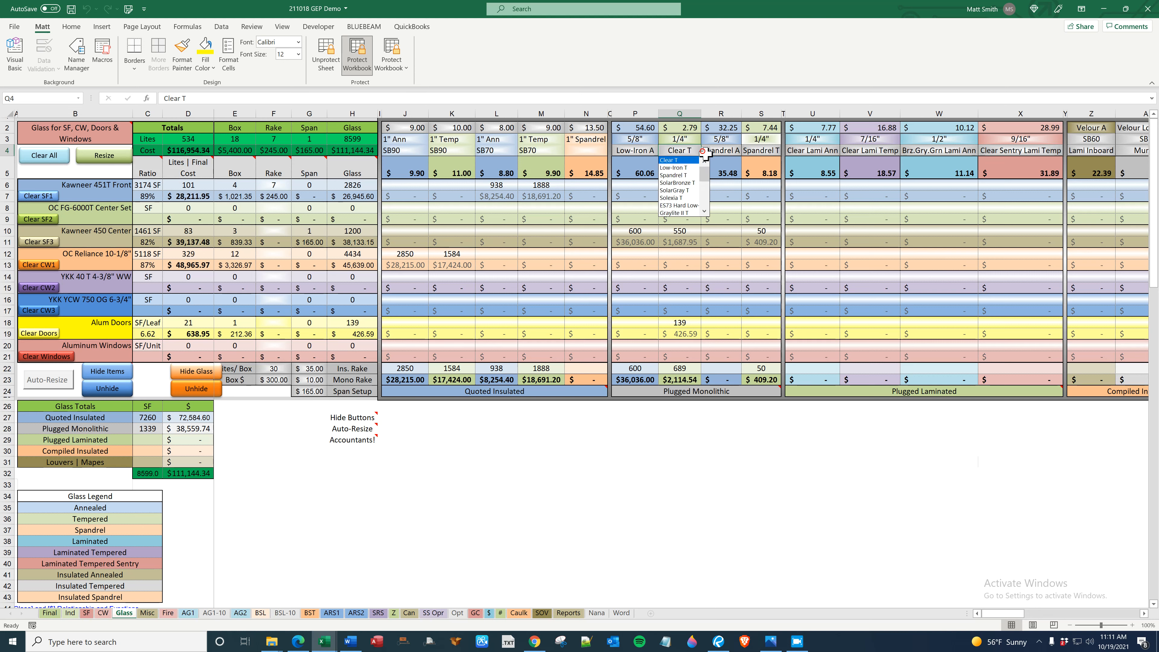
click(690, 168)
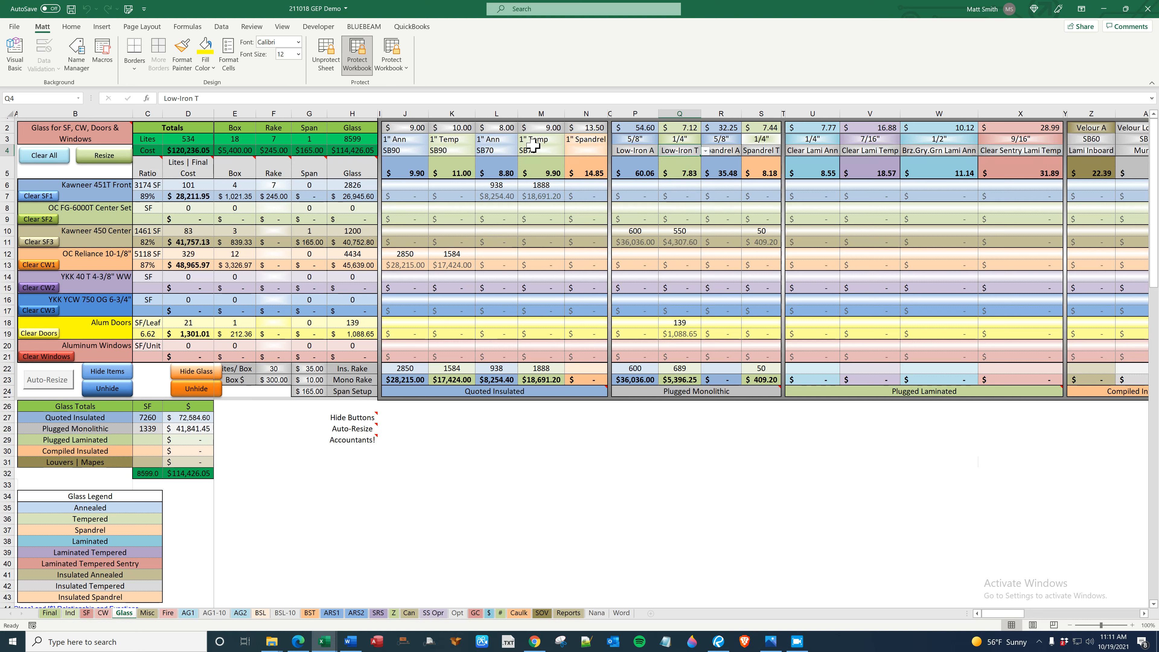
Check the Alum Doors and Kawneer 451T Front final costs, including the SF1 glass cost linked on the Ind sheet.
click(532, 325)
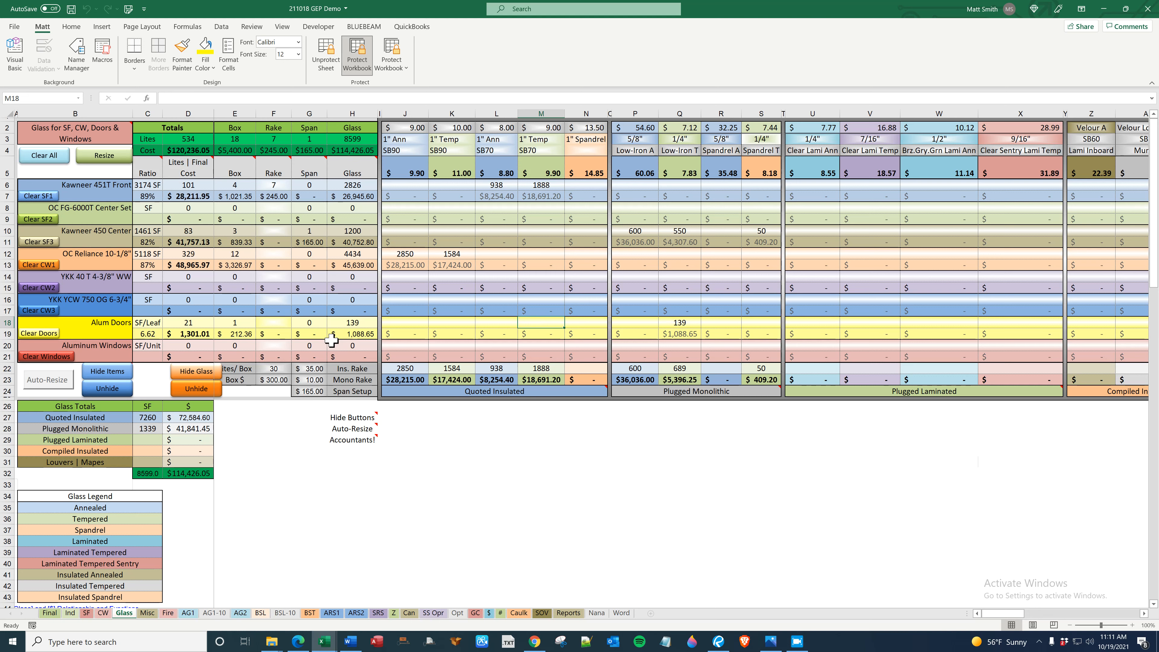
click(197, 332)
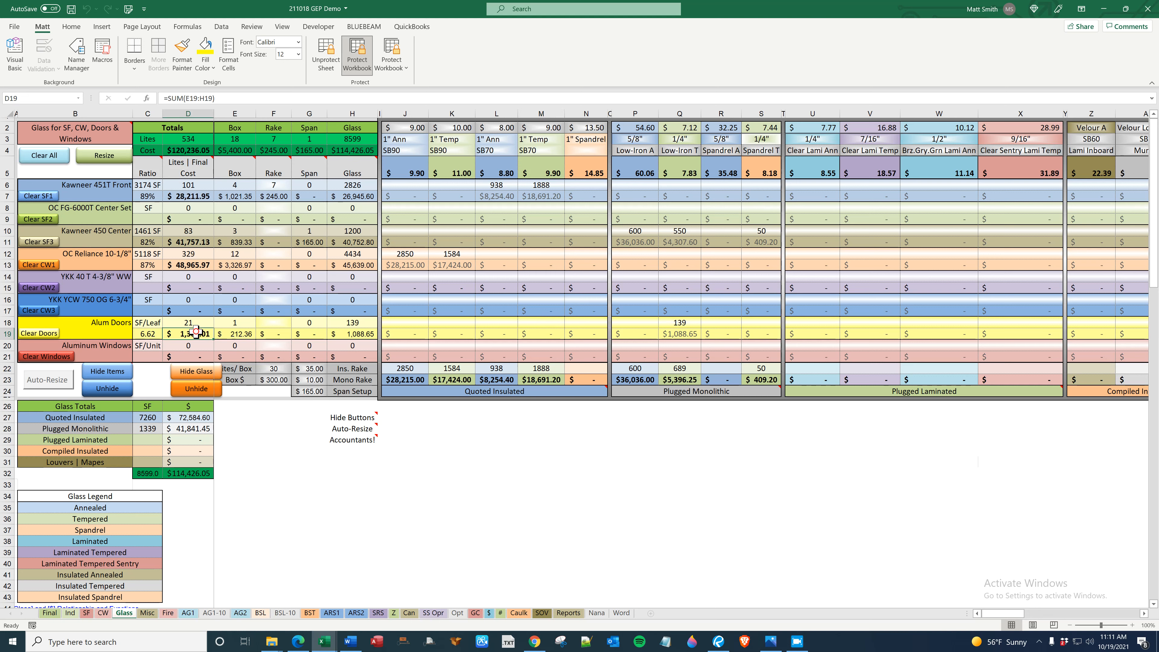
click(193, 196)
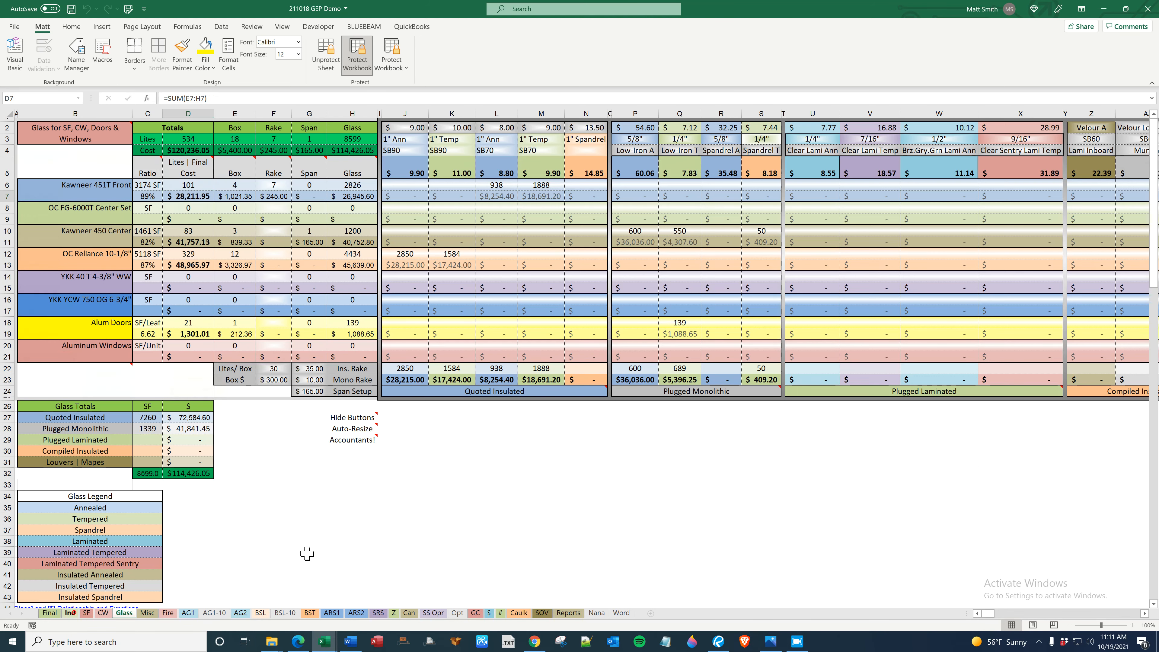
click(74, 614)
click(207, 146)
click(210, 156)
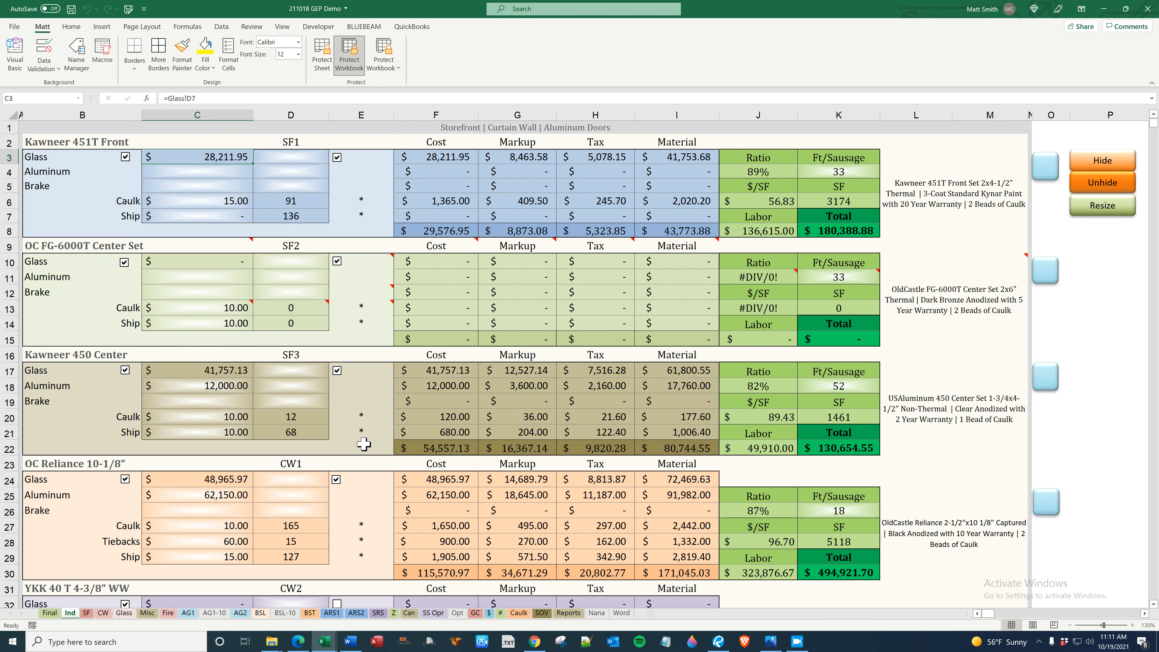
Switch to the Brookfield Ave SF Glass workbook and review the 1" glass sizes and area subtotals.
mouse_move(325, 639)
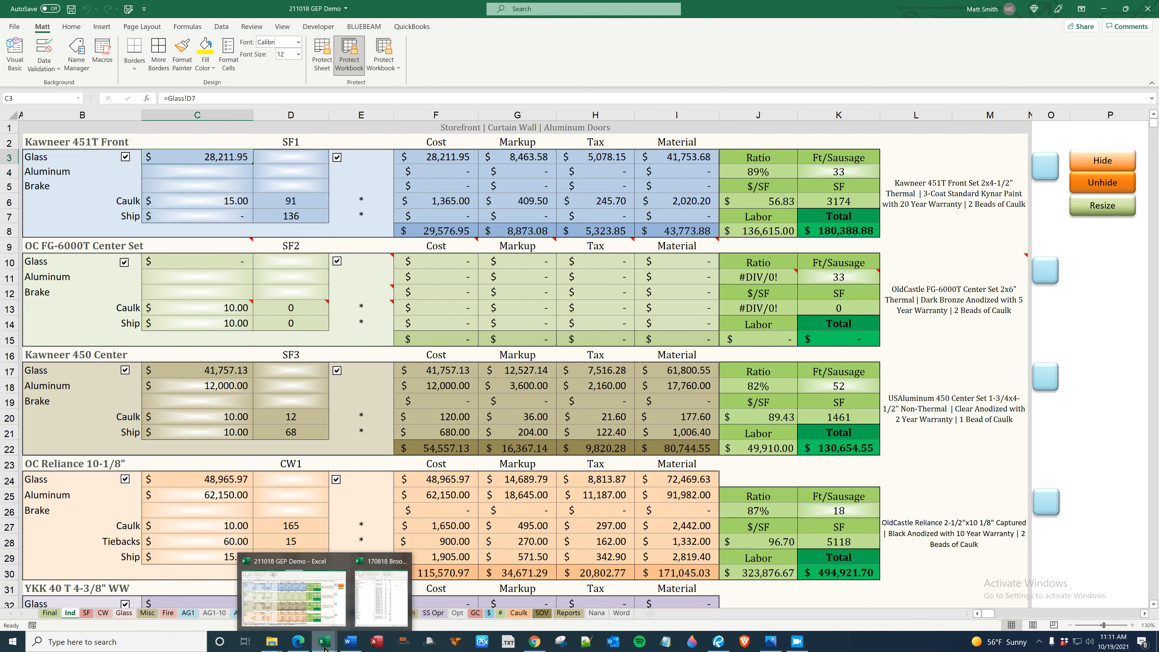
click(378, 603)
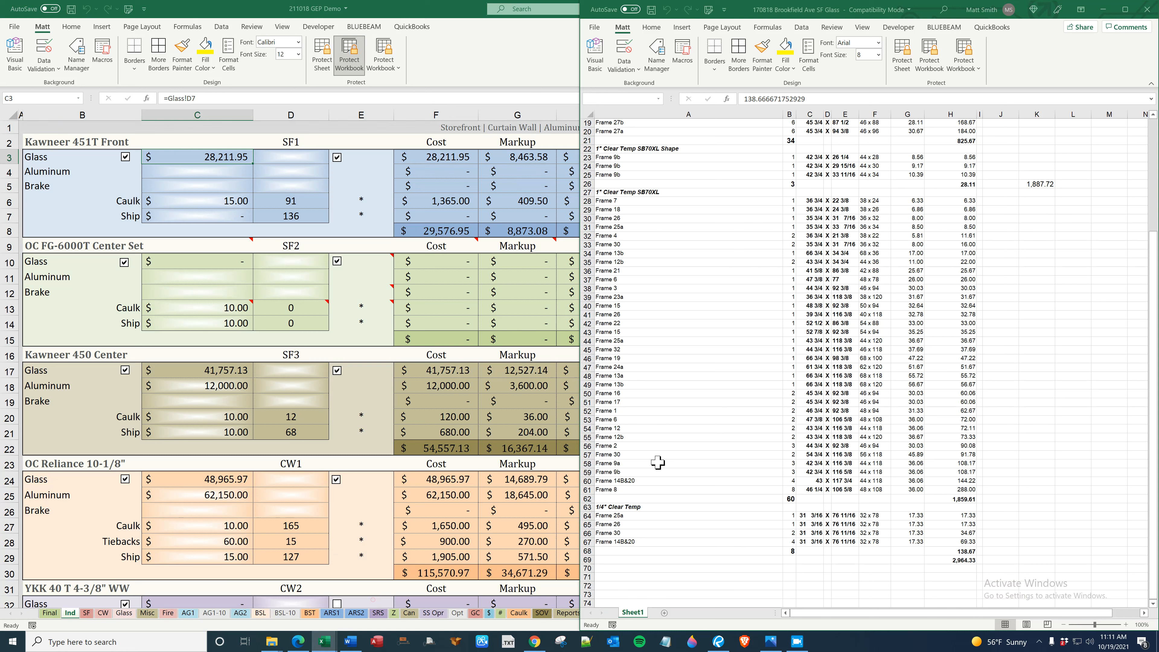
scroll(811, 258, up, 2)
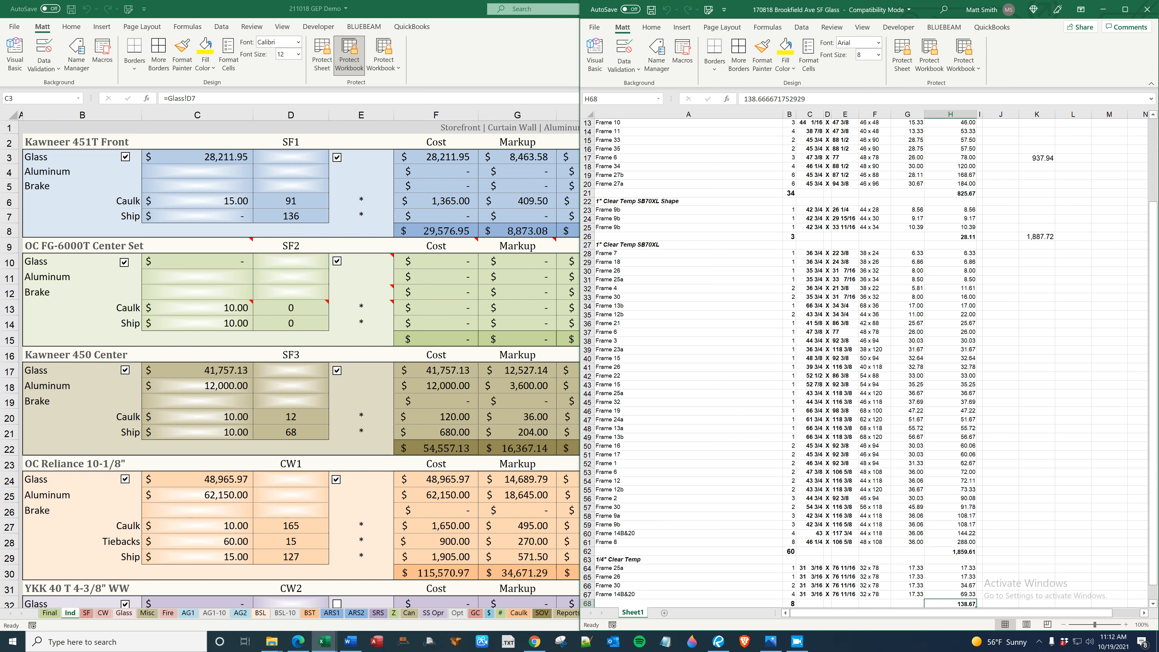
Switch to Bluebeam Revu and review the Oldcastle Brookfield glass quote for square-foot prices, digitized shape charges and total square footage.
key(alt+Tab)
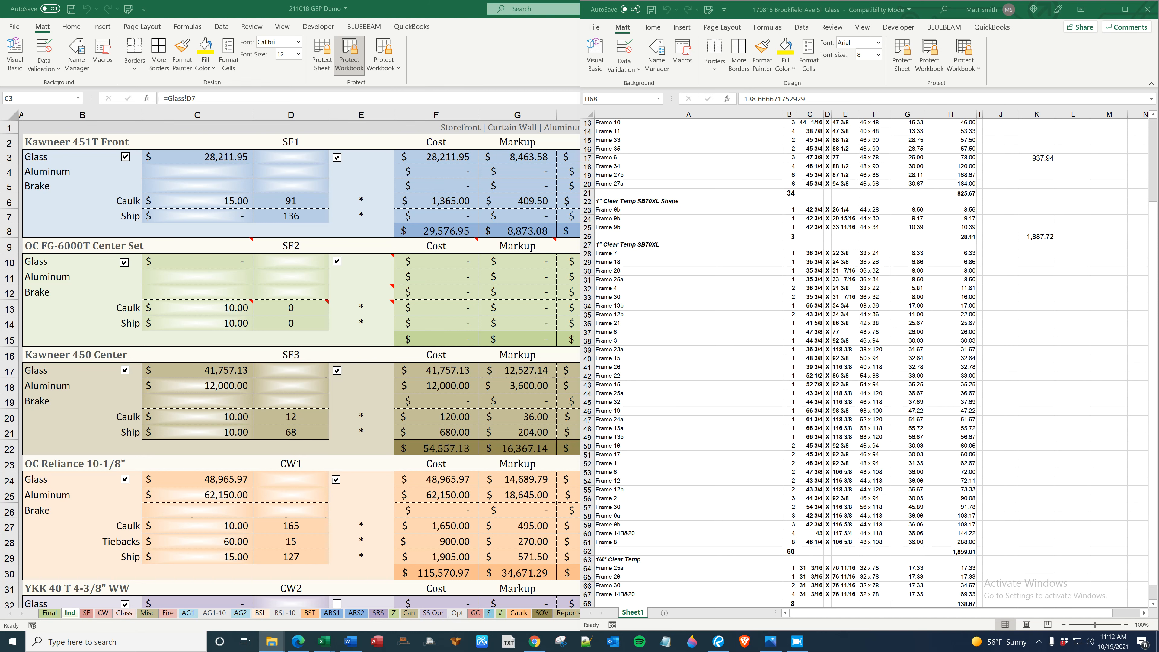
key(alt+Tab)
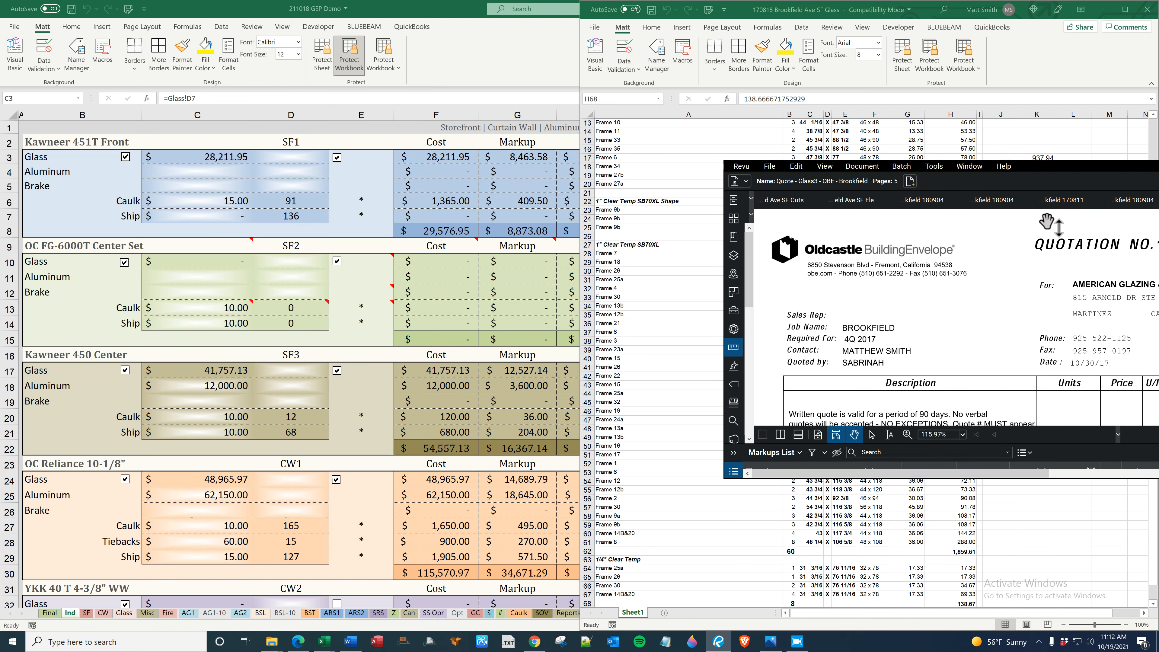
double_click(1076, 175)
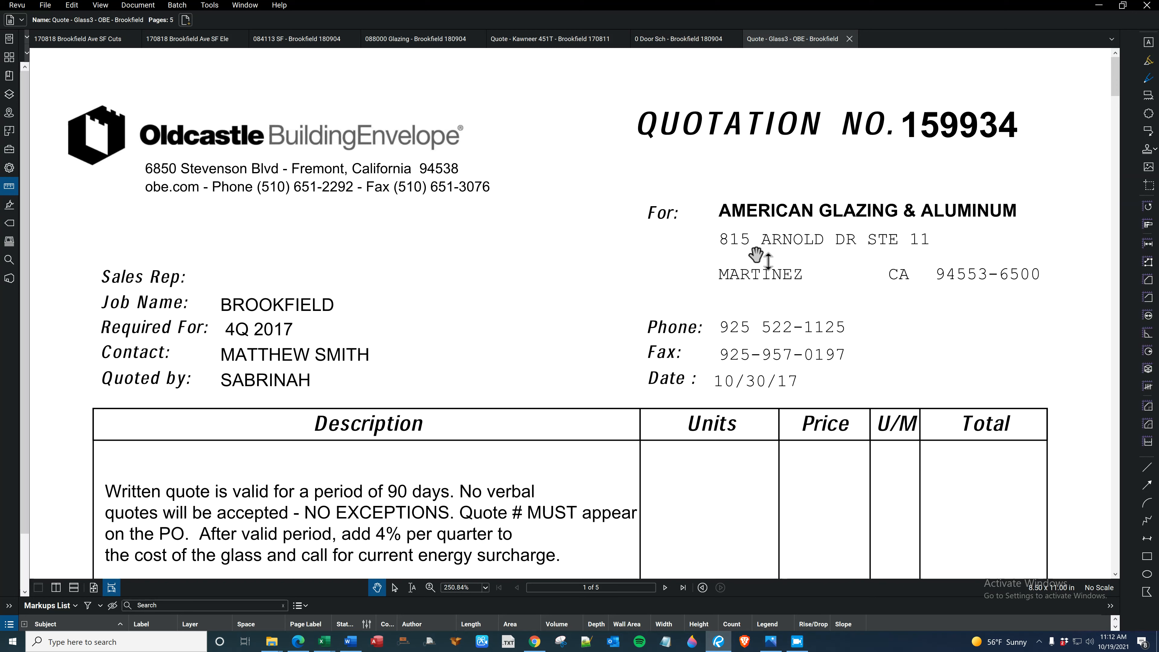
scroll(704, 277, down, 5)
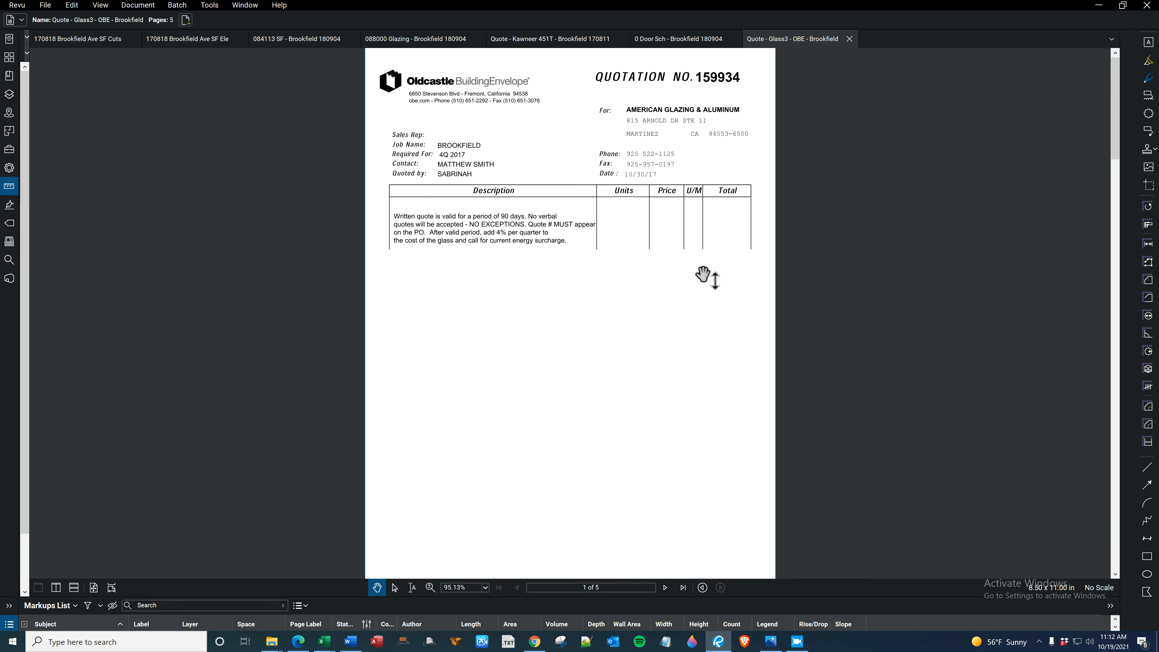
scroll(696, 317, down, 1)
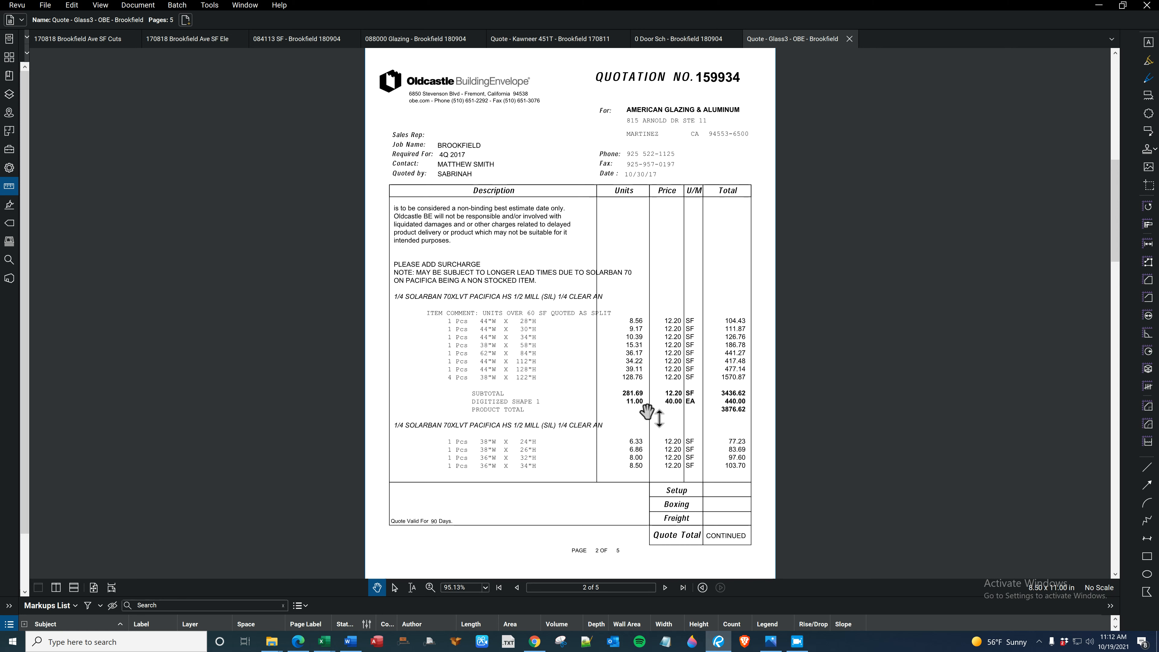
scroll(647, 411, down, 2)
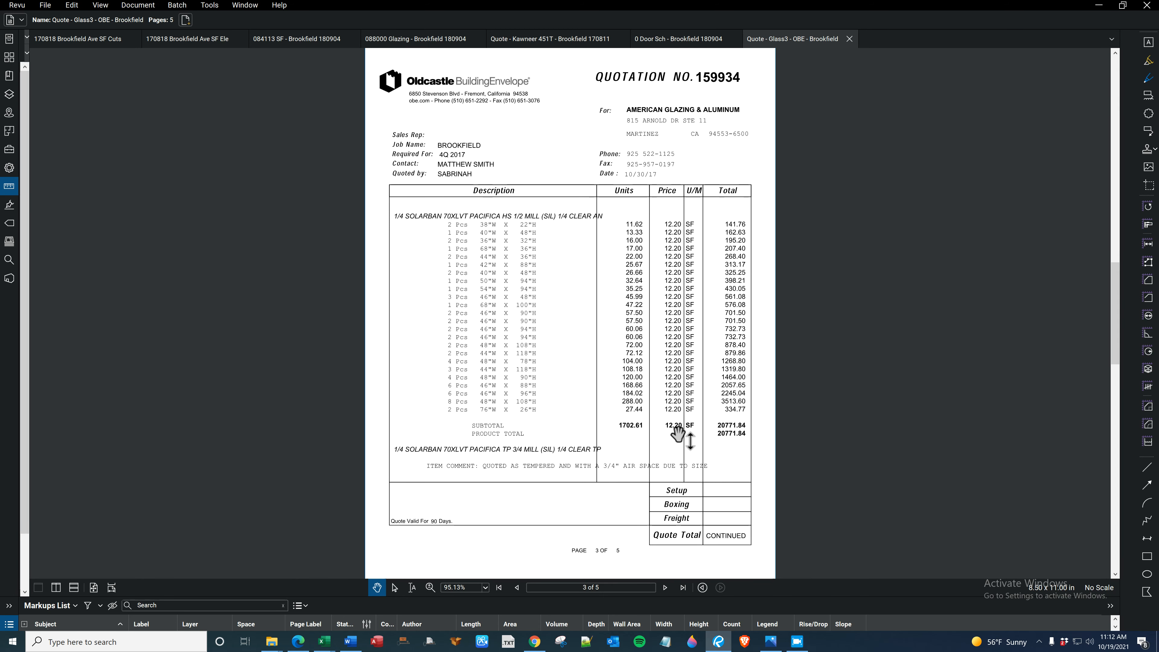
scroll(678, 434, down, 2)
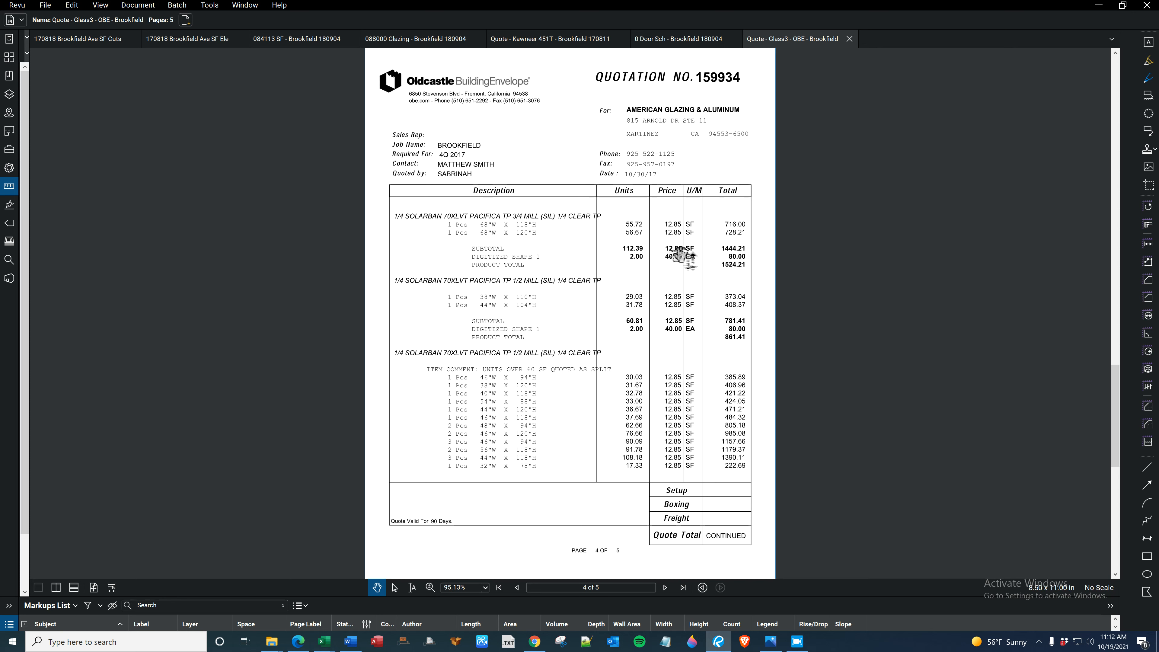
scroll(681, 392, down, 3)
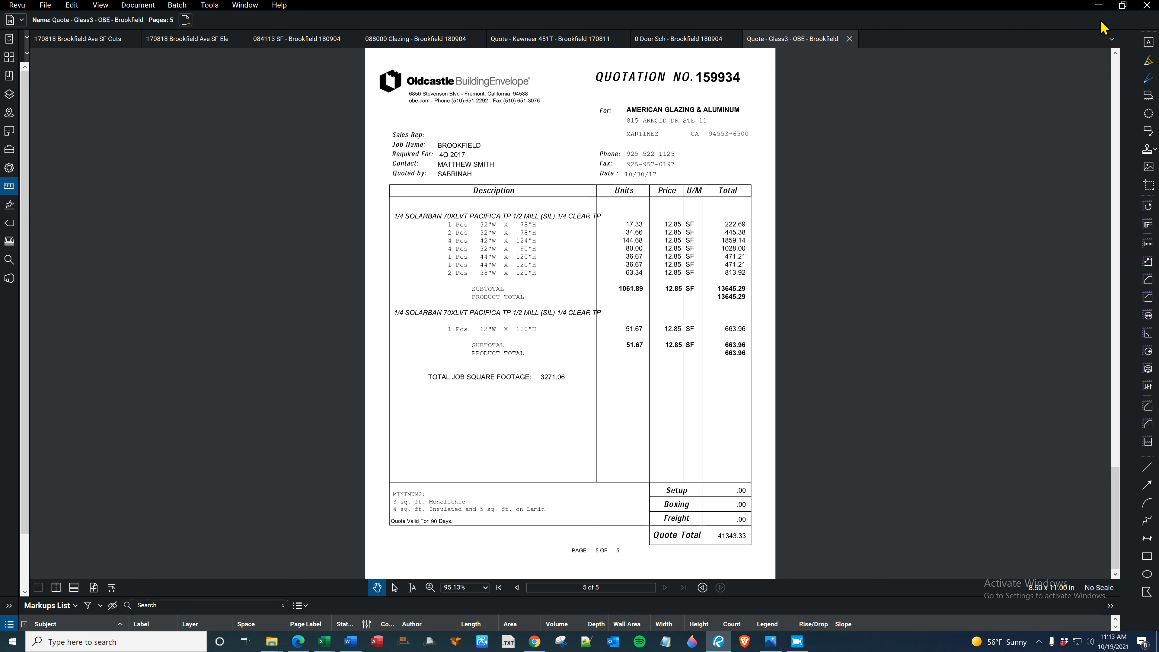
click(1099, 5)
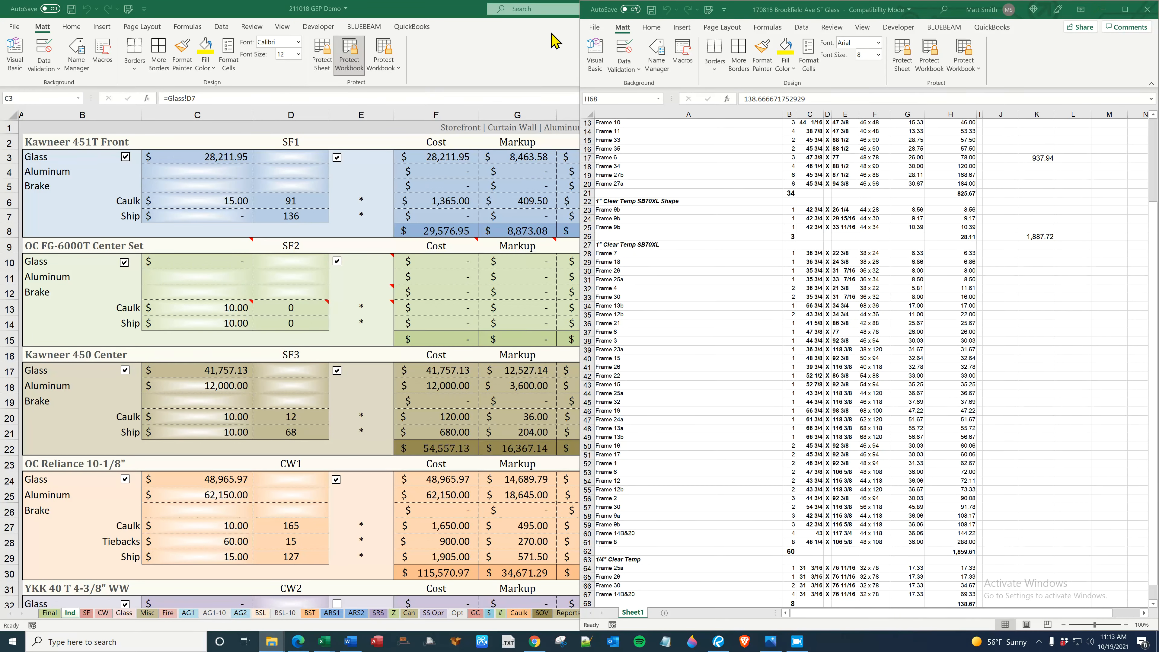
Return to the GEP Demo workbook's Glass sheet, set the Ins. Rake charge to 40, and check the Kawneer 451T Front rake cost.
double_click(462, 10)
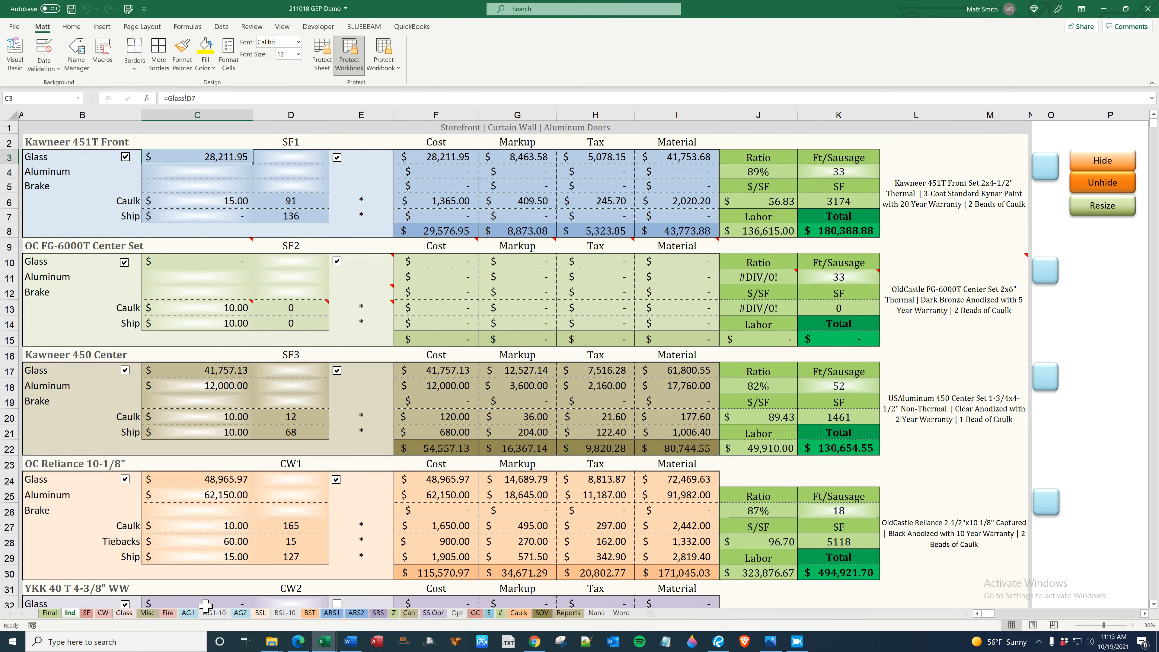
click(123, 614)
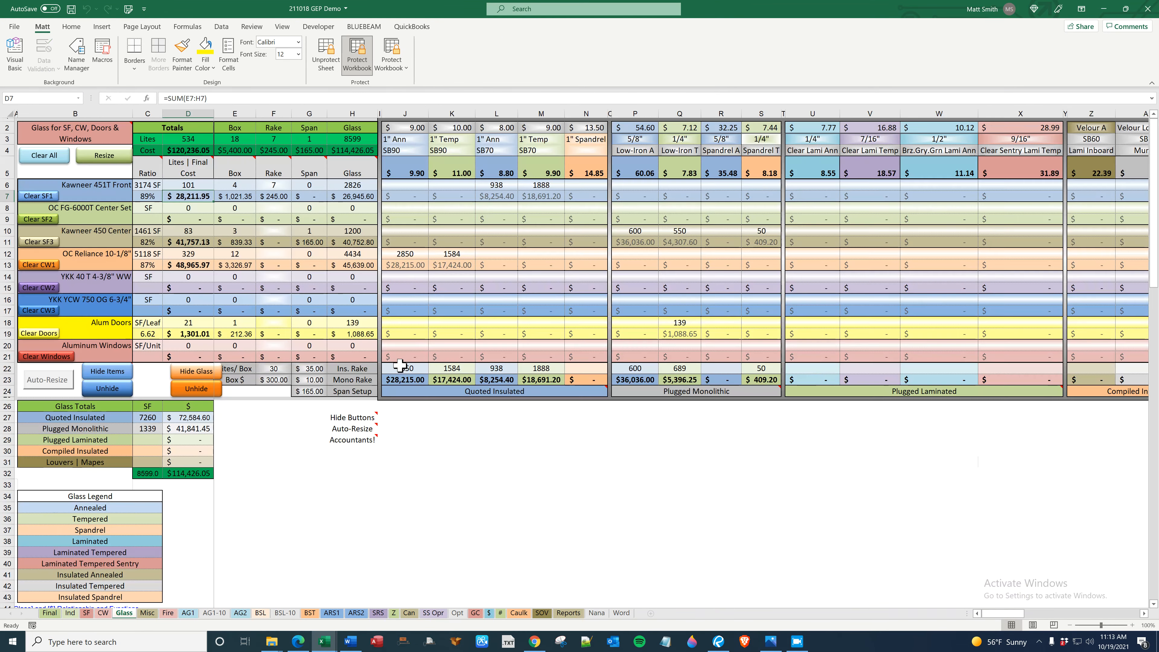
click(315, 368)
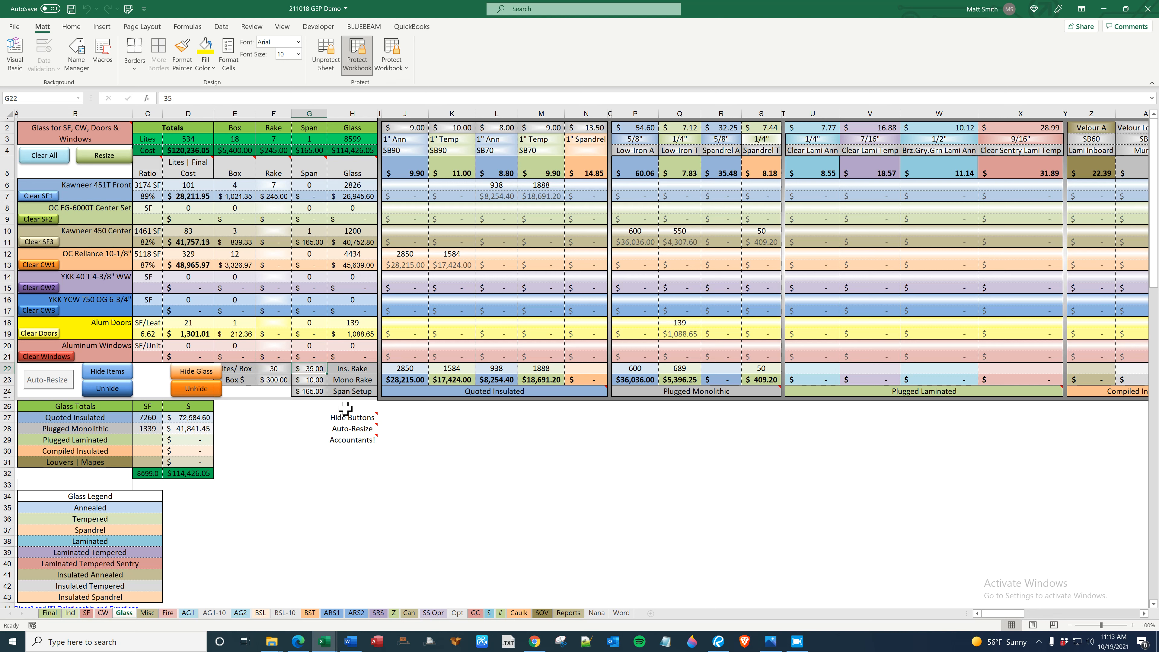
text(40)
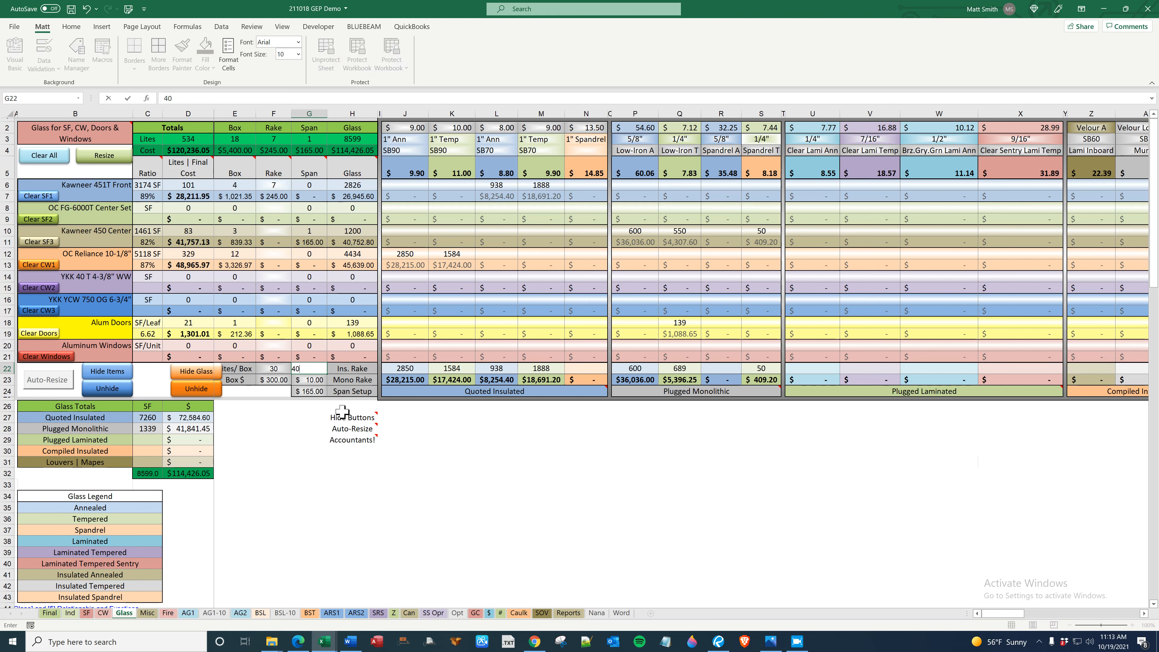
key(Return)
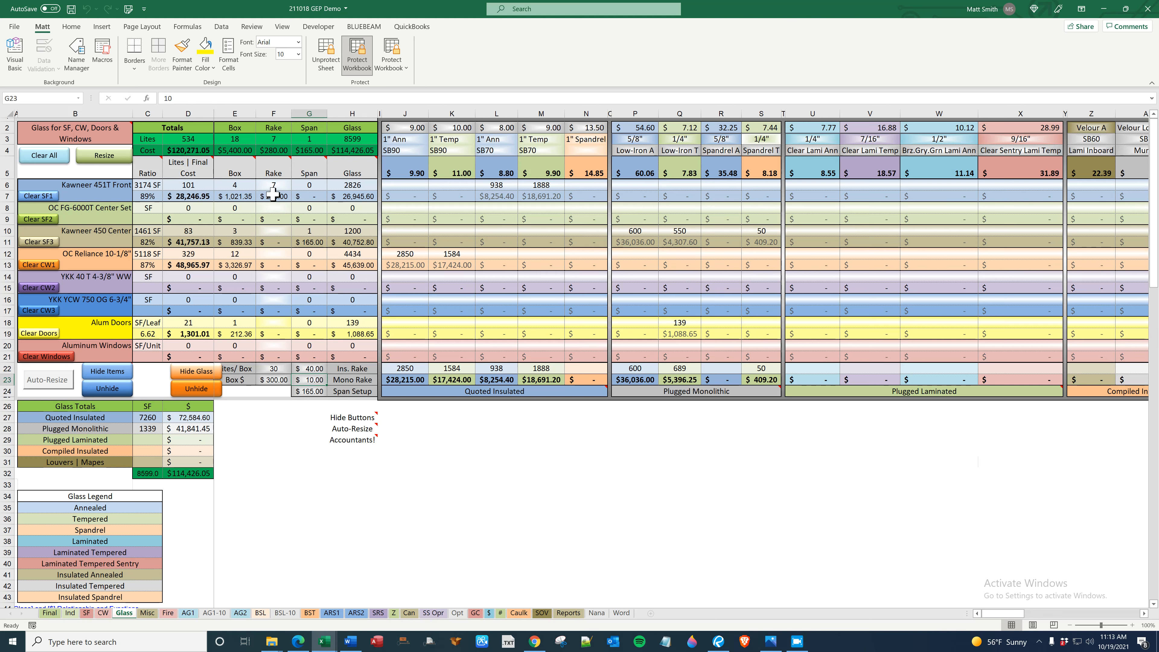
click(274, 193)
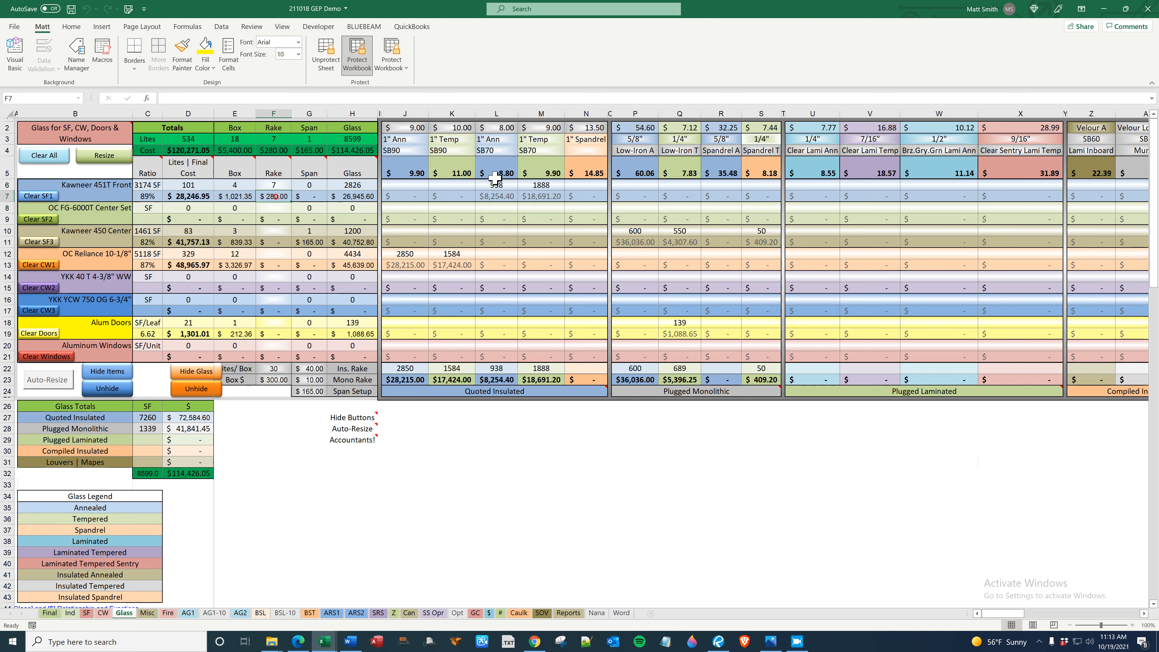
Rename the SB70 glass type in the 1" Ann and 1" Temp columns to SB70 Pac.
click(506, 148)
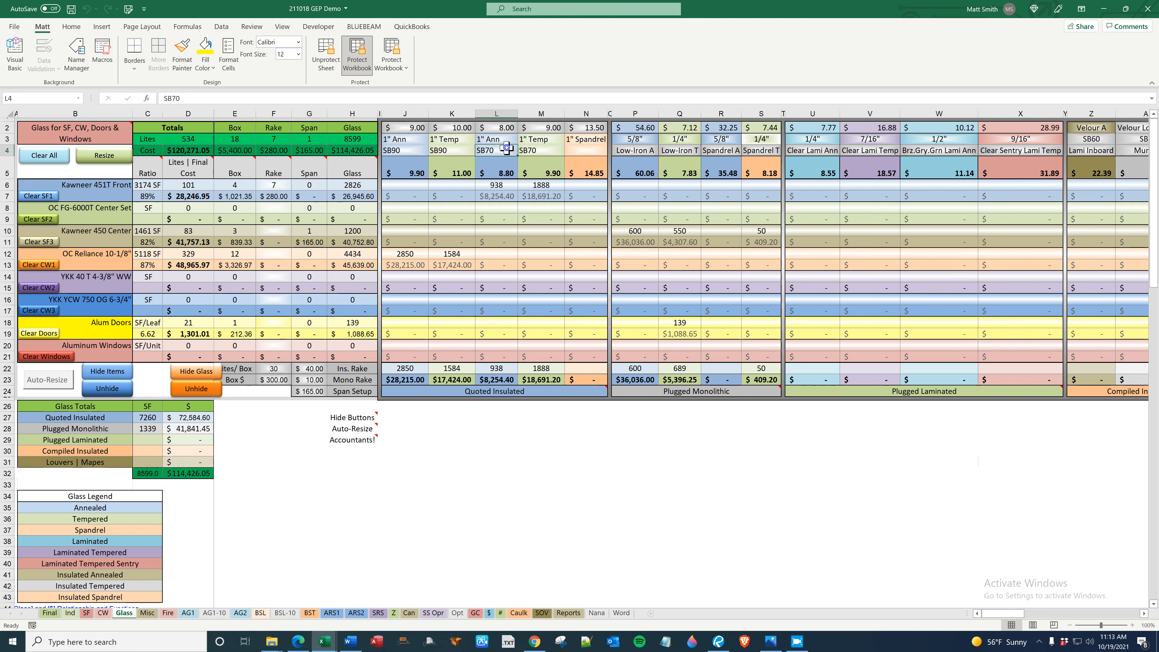
double_click(507, 149)
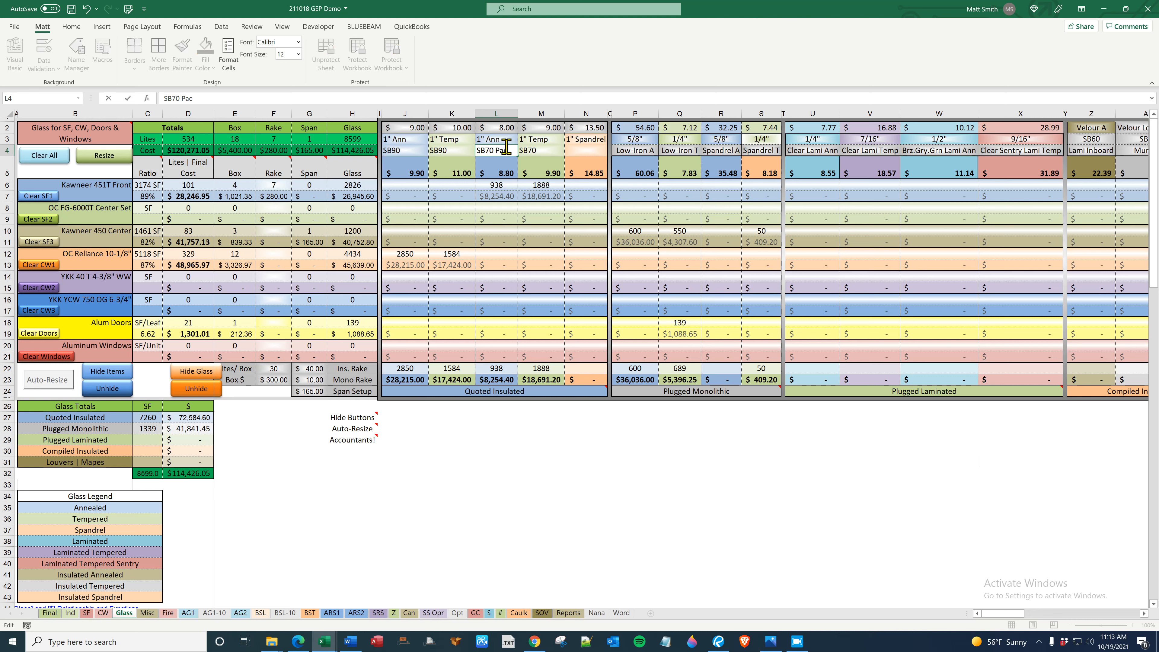
key(Tab)
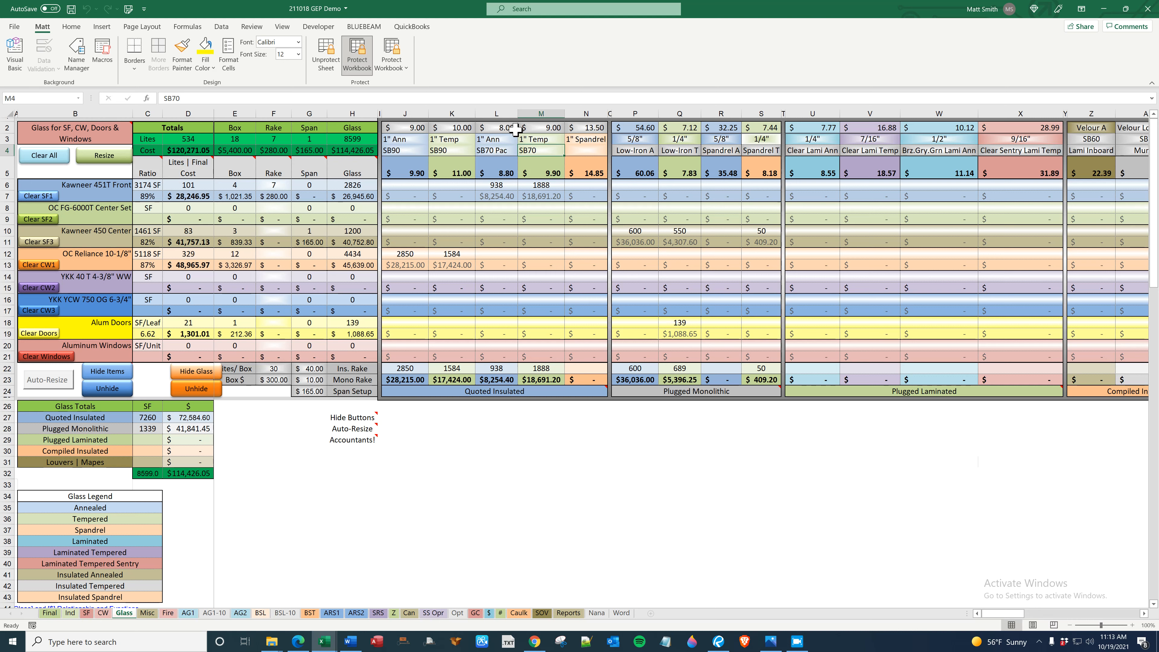
key(F2)
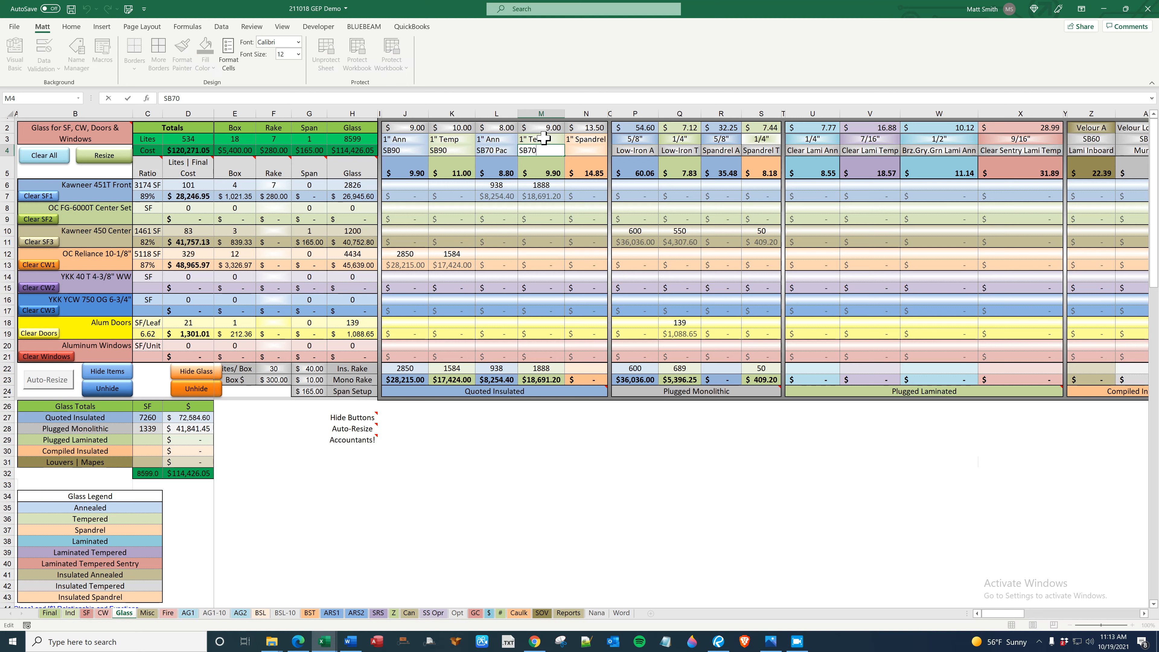
text(Pac)
key(Return)
Set the SB70 Pac base prices to 12.20 for the 1" Ann column and 12.85 for the 1" Temp column.
click(506, 128)
text(12.)
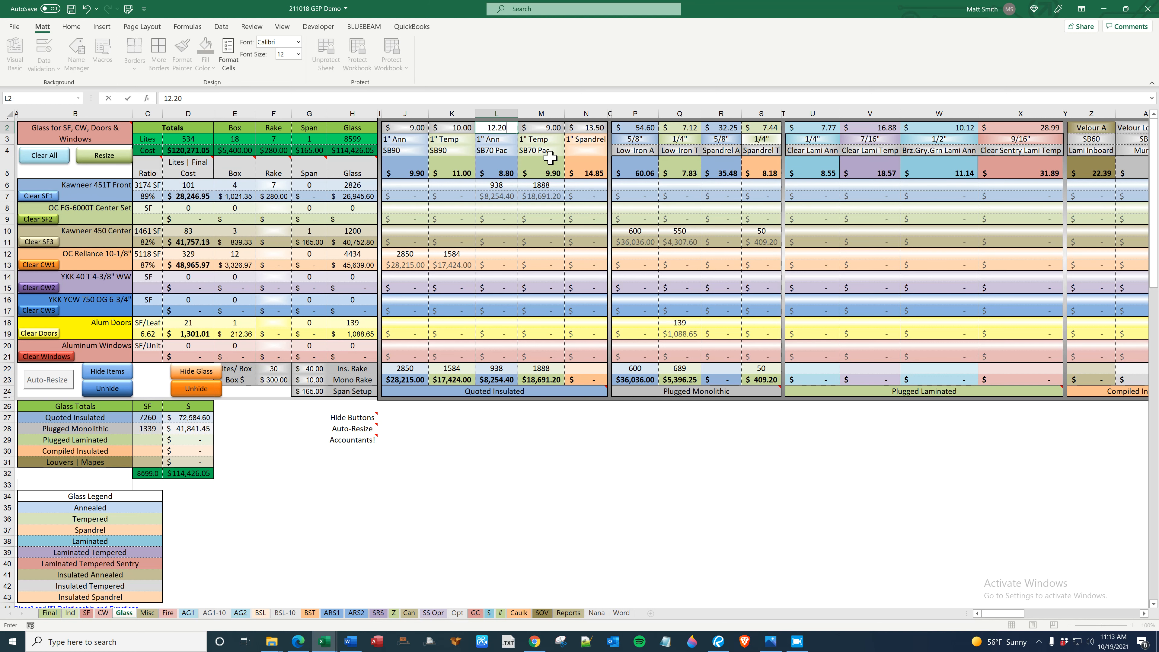
text(20)
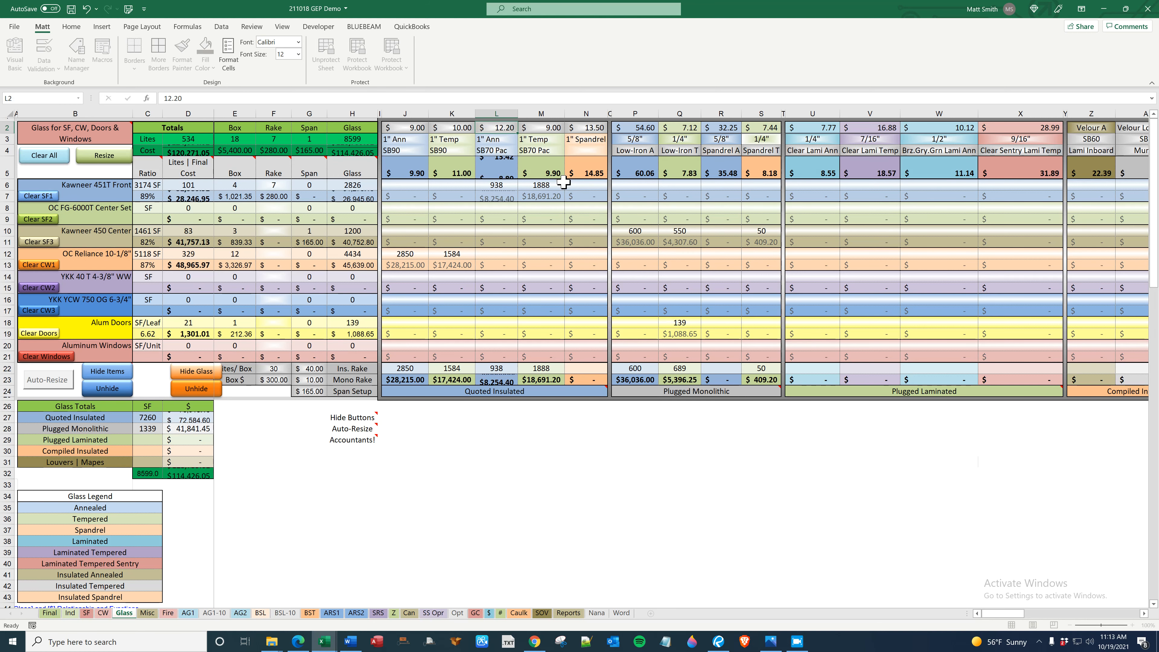
key(Tab)
text(12.85)
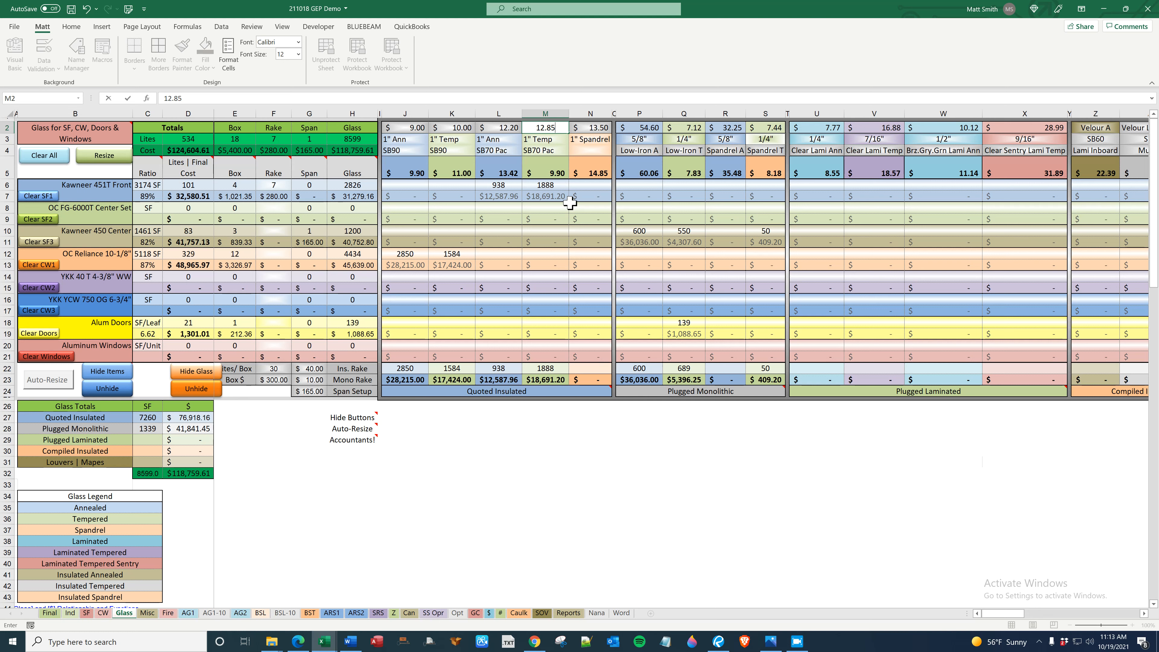
key(Return)
Check the 1" Ann SB70 Pac final price and area, and the Kawneer 451T Front glass cost formula.
click(506, 152)
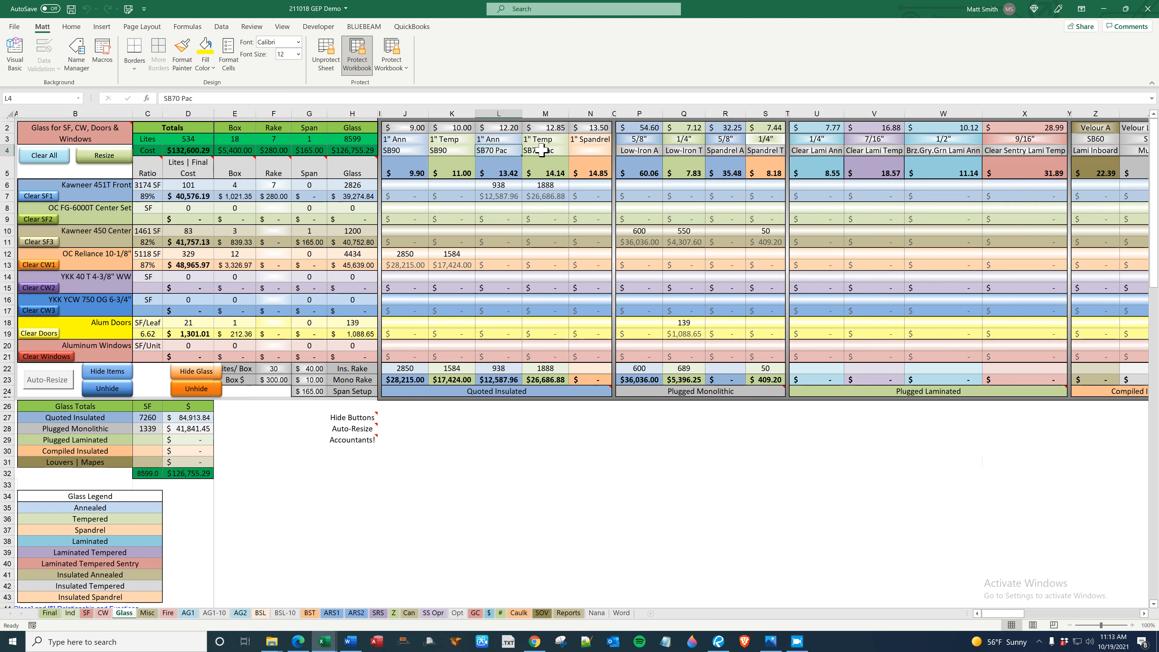
click(496, 174)
click(503, 186)
click(363, 196)
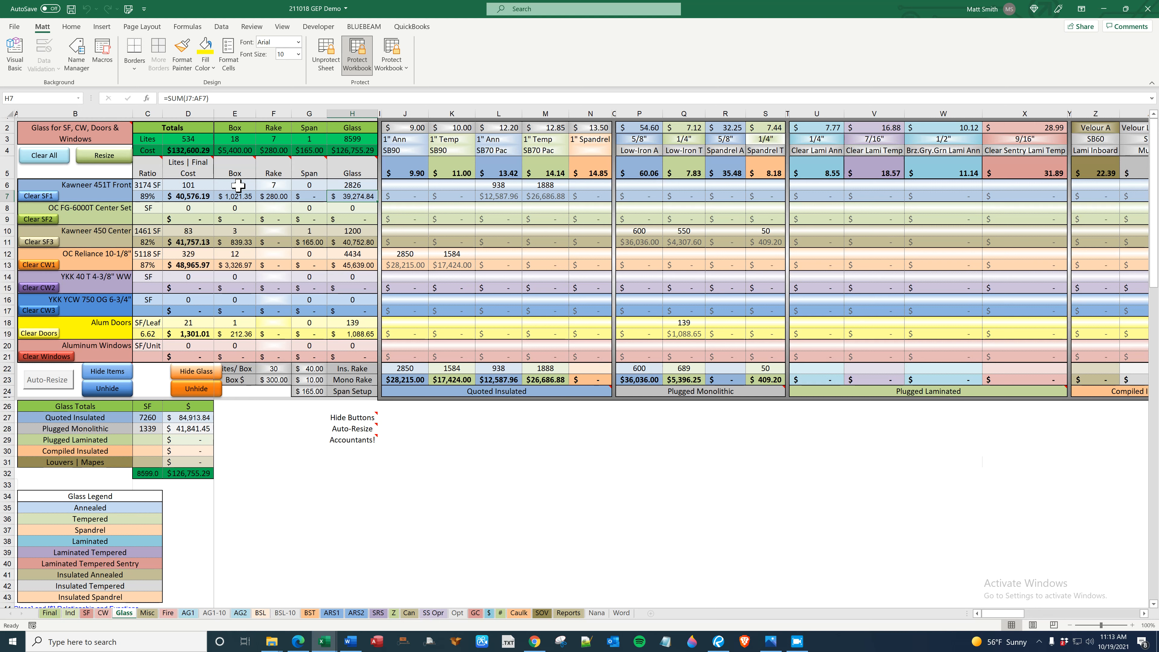
Try a Box $ charge of 0 on the Glass sheet.
click(275, 379)
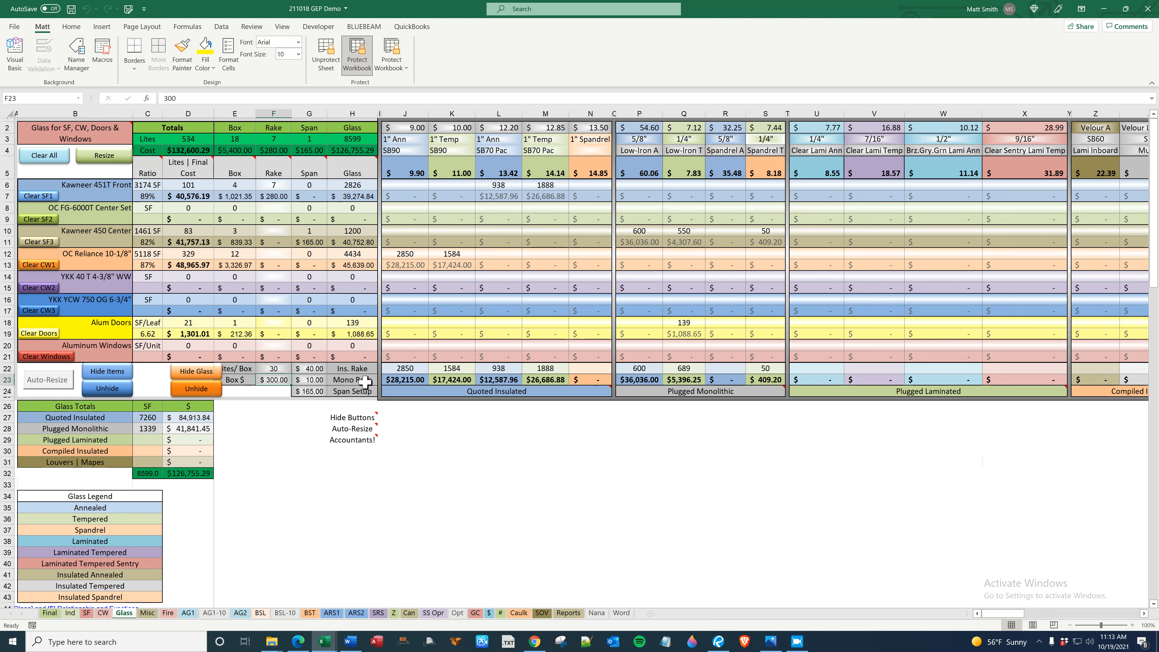
text(0)
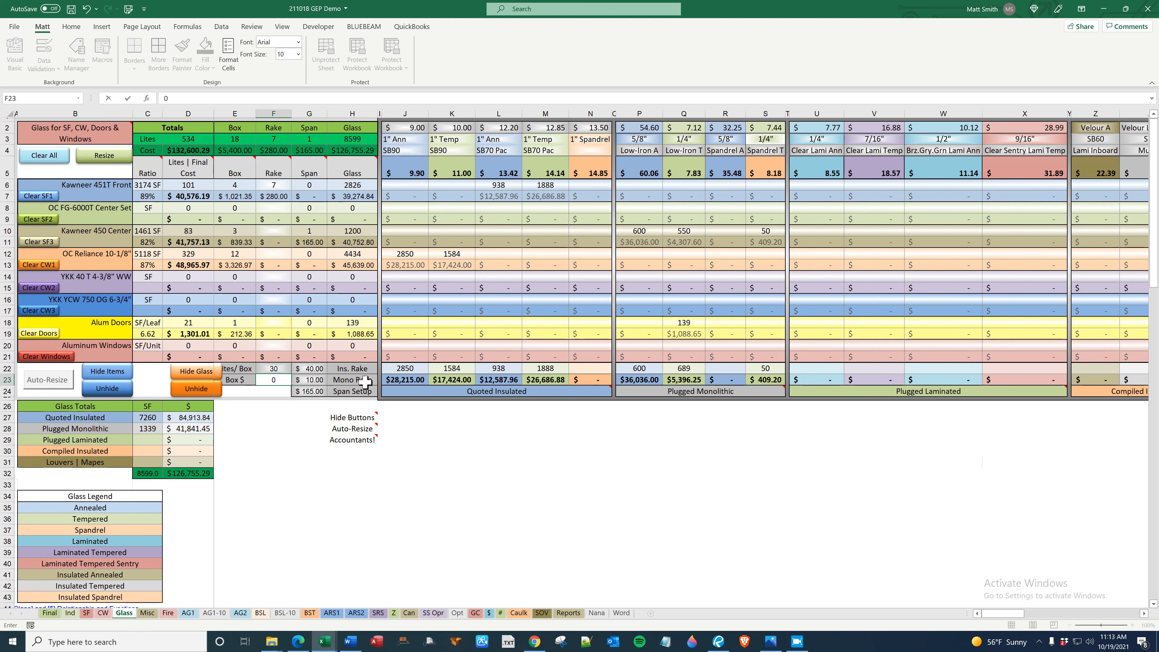
key(Return)
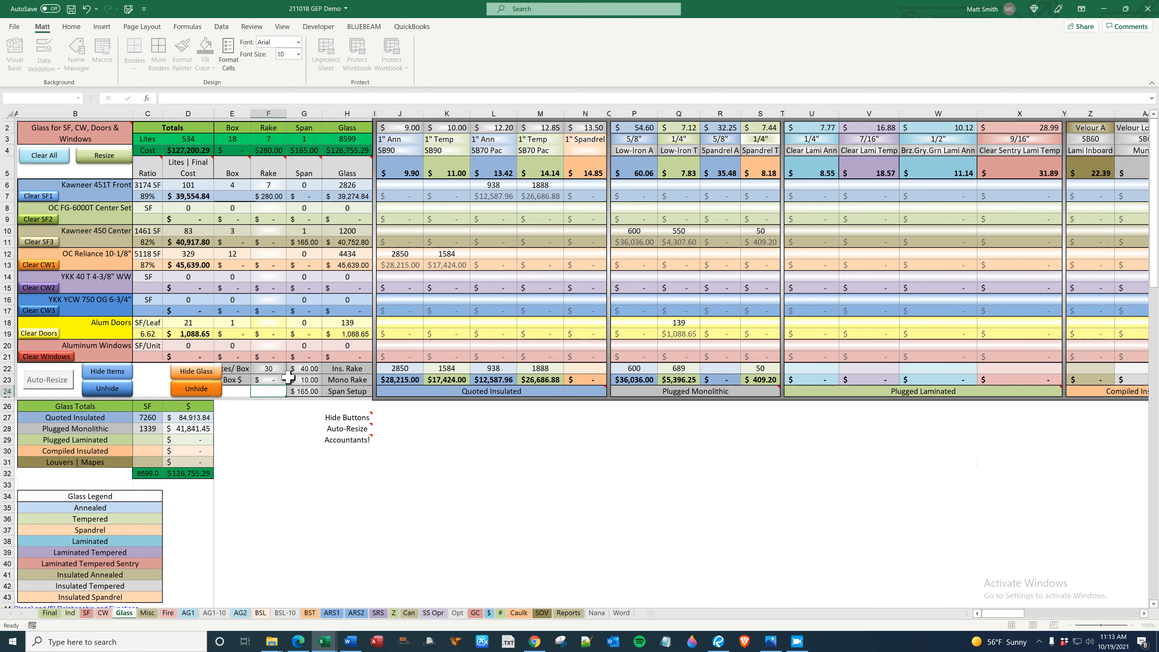
Set the Box $ charge on the Glass sheet to 150.
click(264, 380)
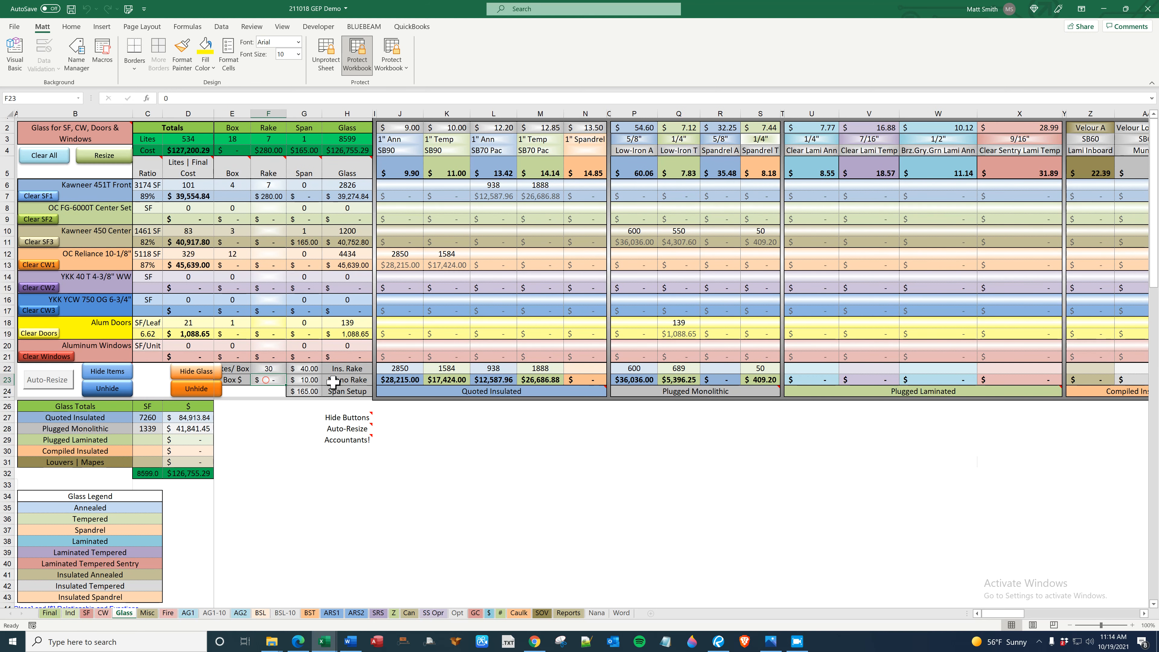
text(150)
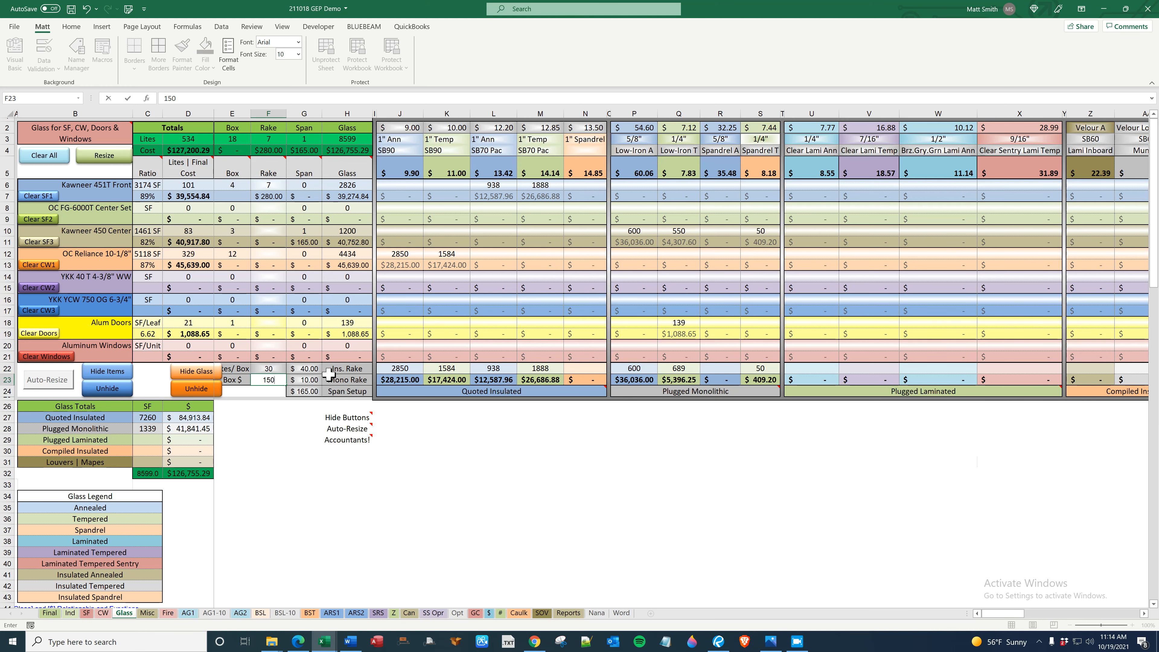
key(Return)
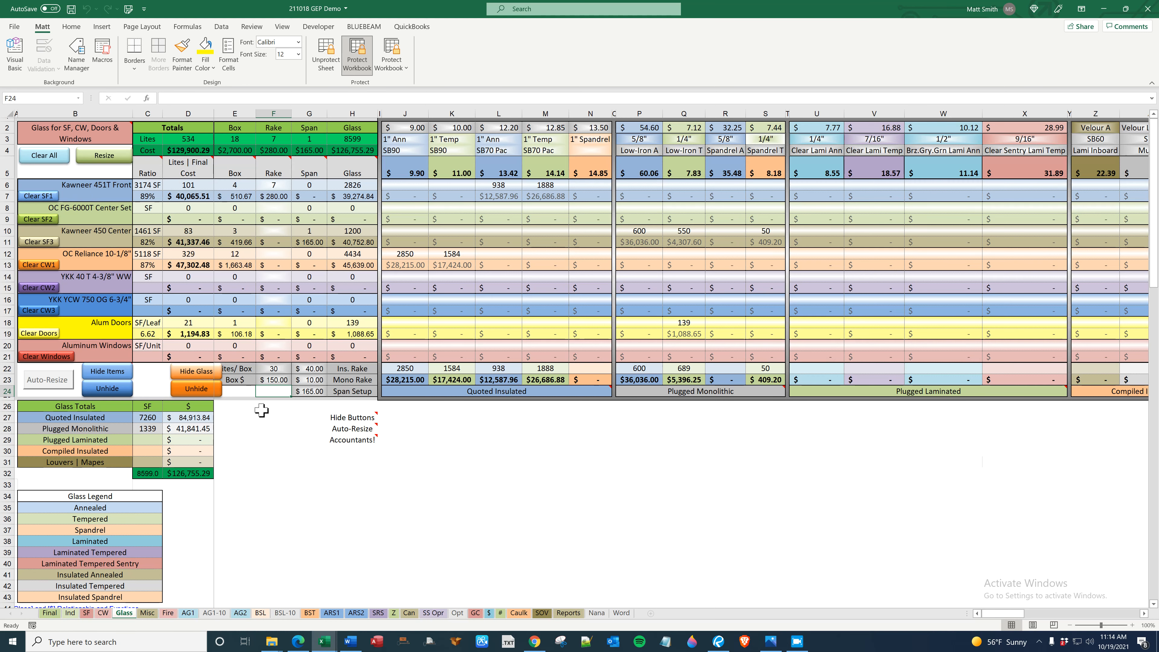
Check the Kawneer 451T Front glass cost on the Ind sheet and the insulated glass prices on the Glass sheet.
click(70, 614)
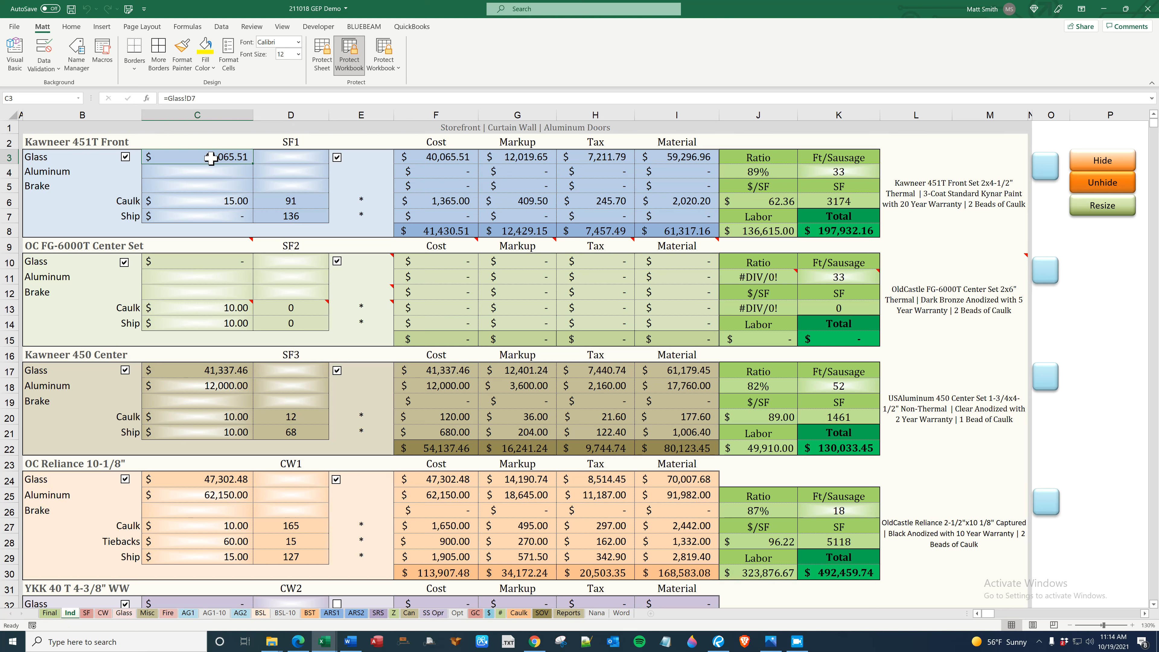
click(123, 613)
drag(413, 113, 594, 122)
click(479, 127)
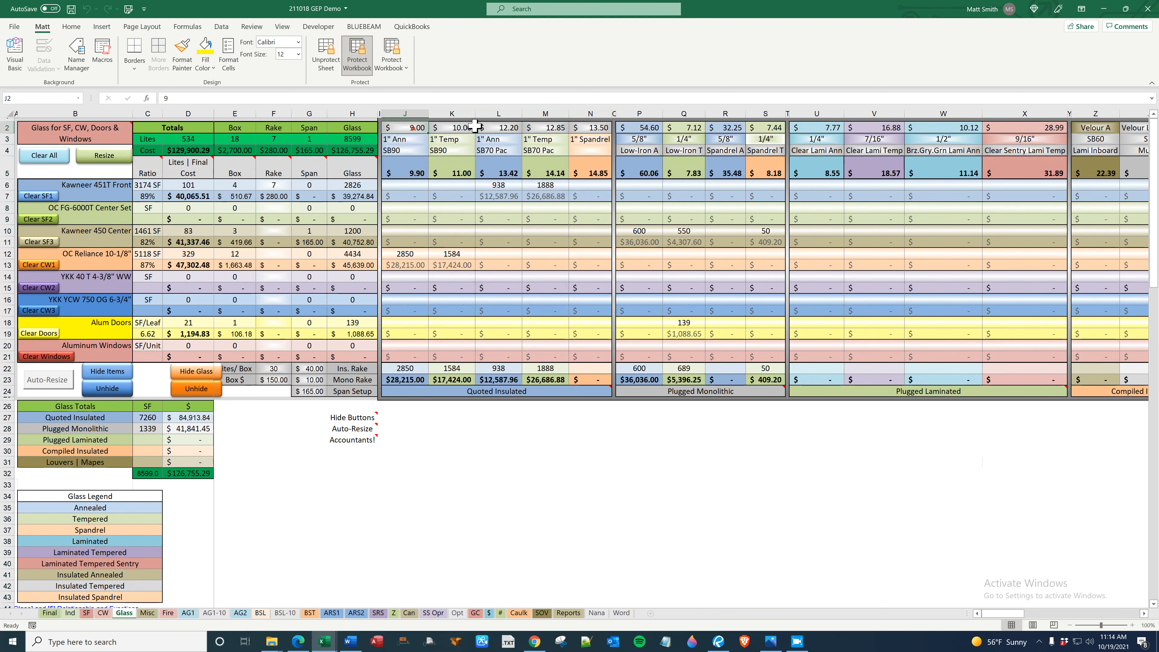
click(546, 128)
click(546, 168)
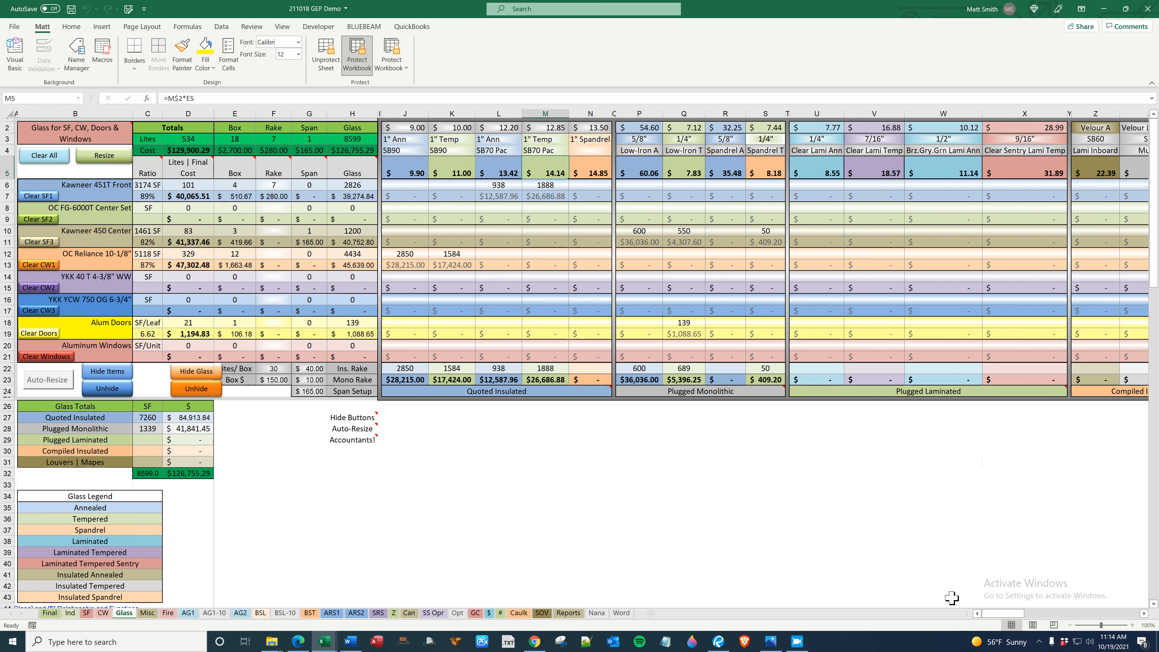
Enter 35 as the Mapes area for Kawneer 451T Front in the Louvers | Mapes section.
drag(1000, 614, 1036, 619)
click(833, 186)
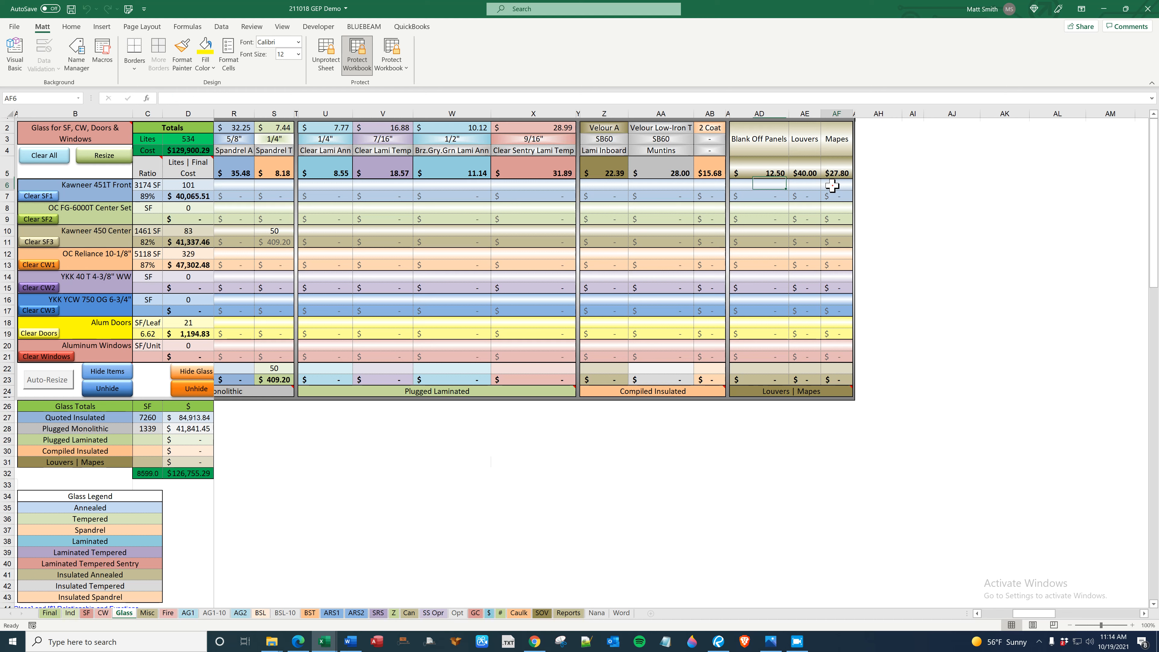
text(35)
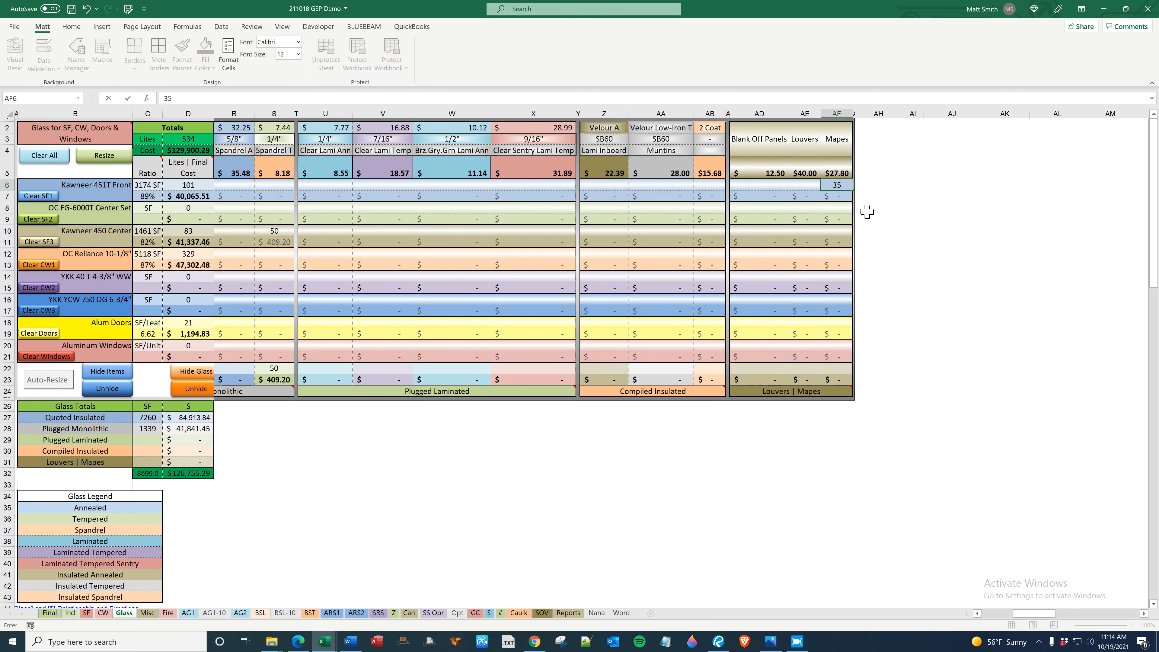
key(Return)
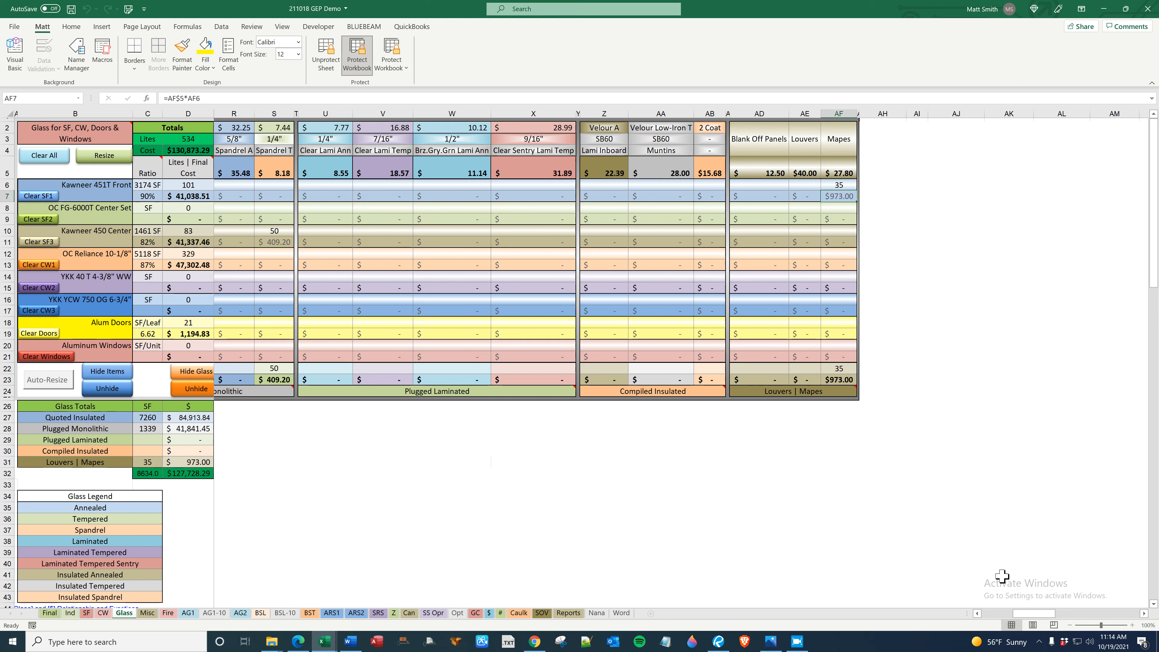
Check the Kawneer 451T Front glass cost and the Aluminum and Brake rows on the Ind sheet.
drag(1024, 613, 969, 613)
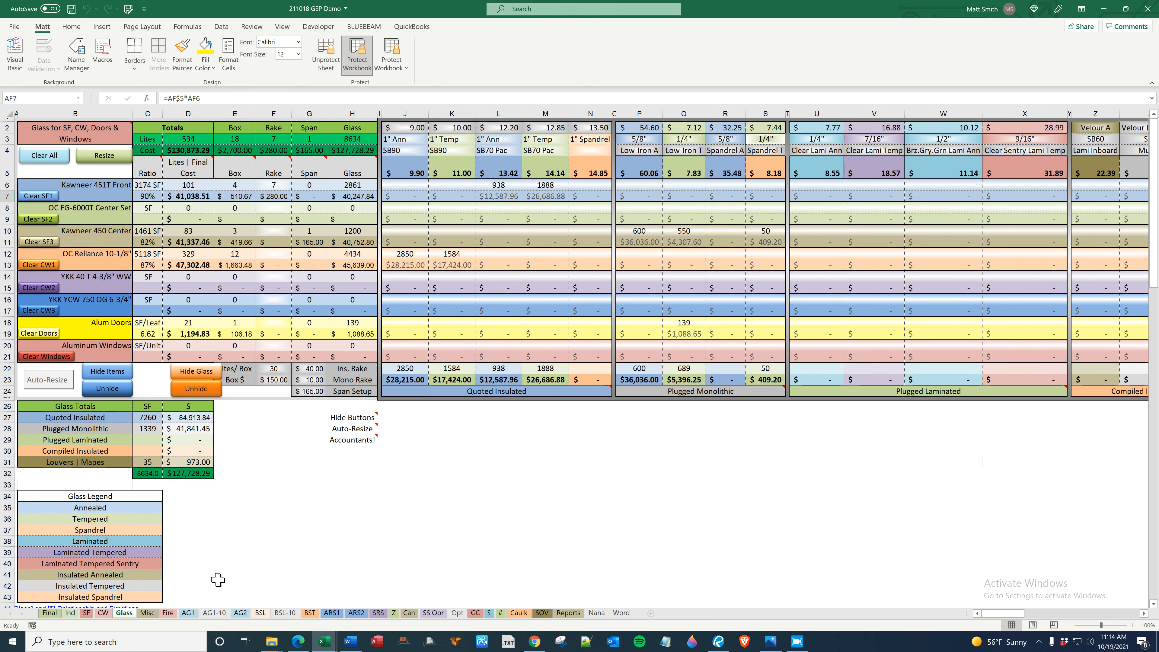
click(72, 613)
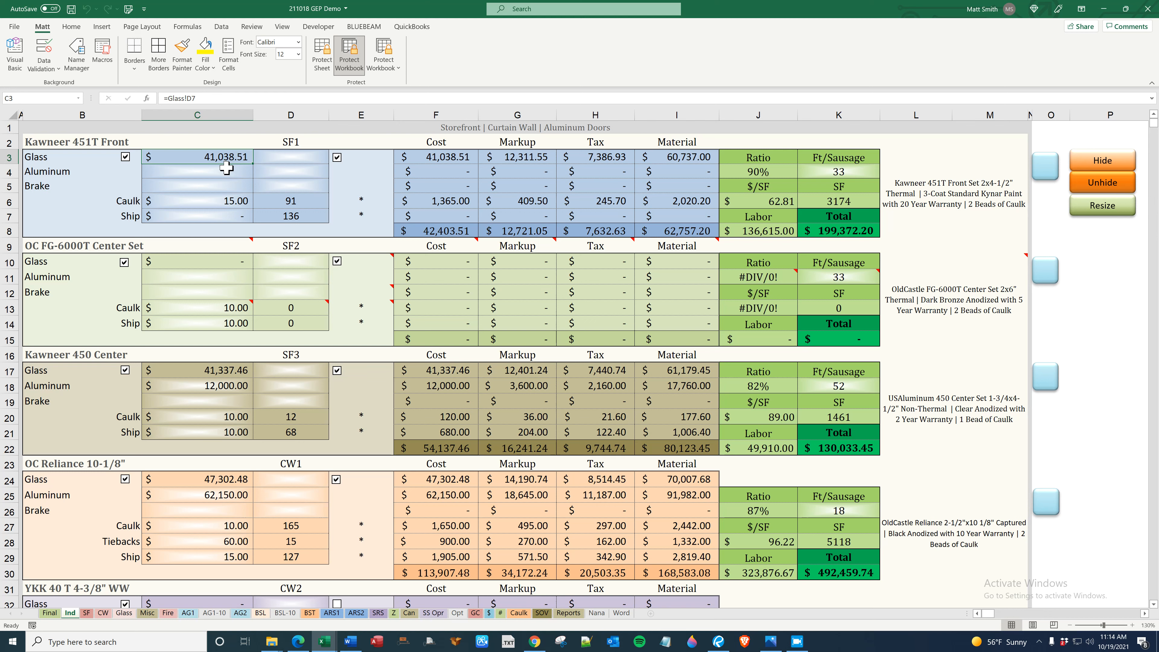
click(70, 189)
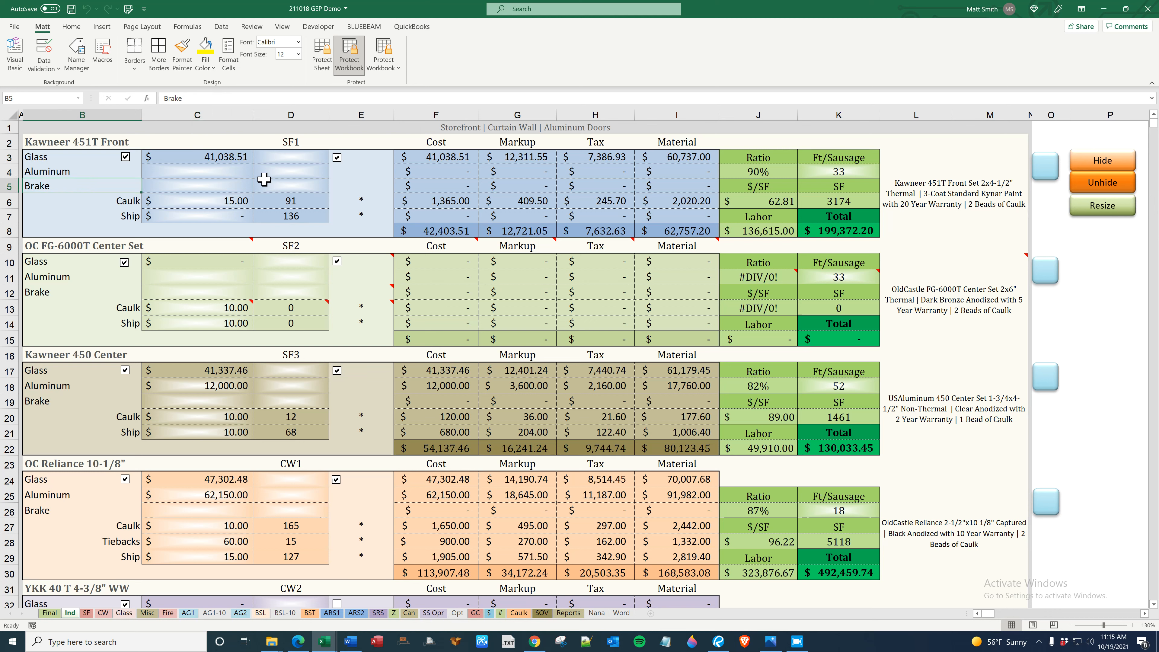
click(278, 182)
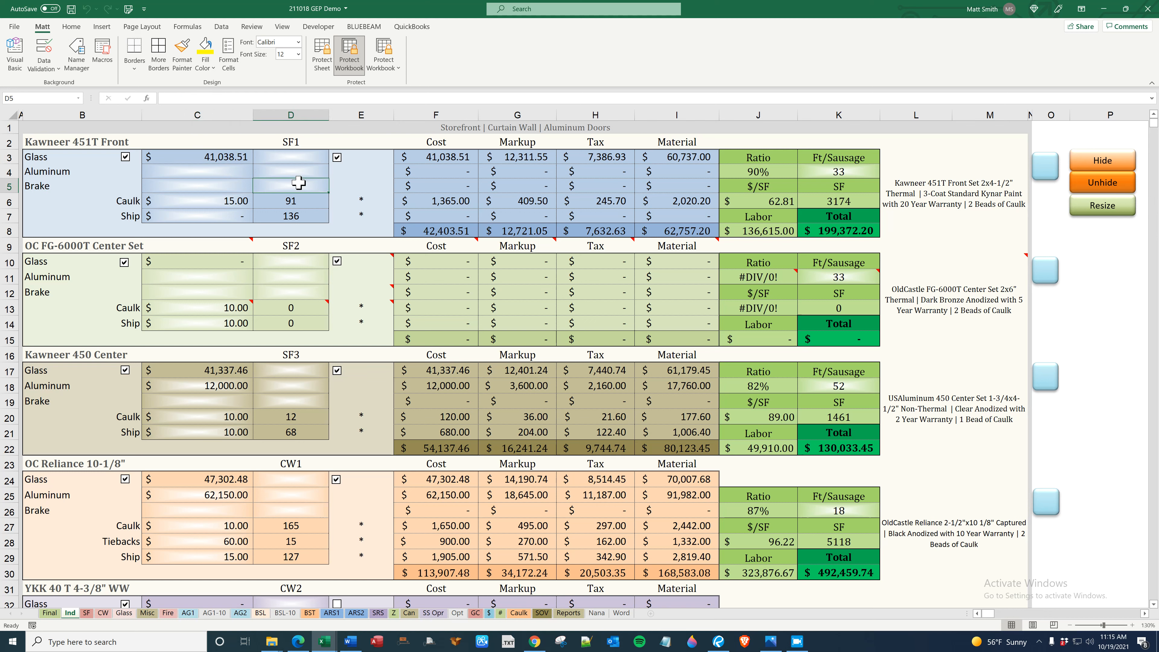
drag(228, 176, 281, 176)
click(279, 182)
click(123, 613)
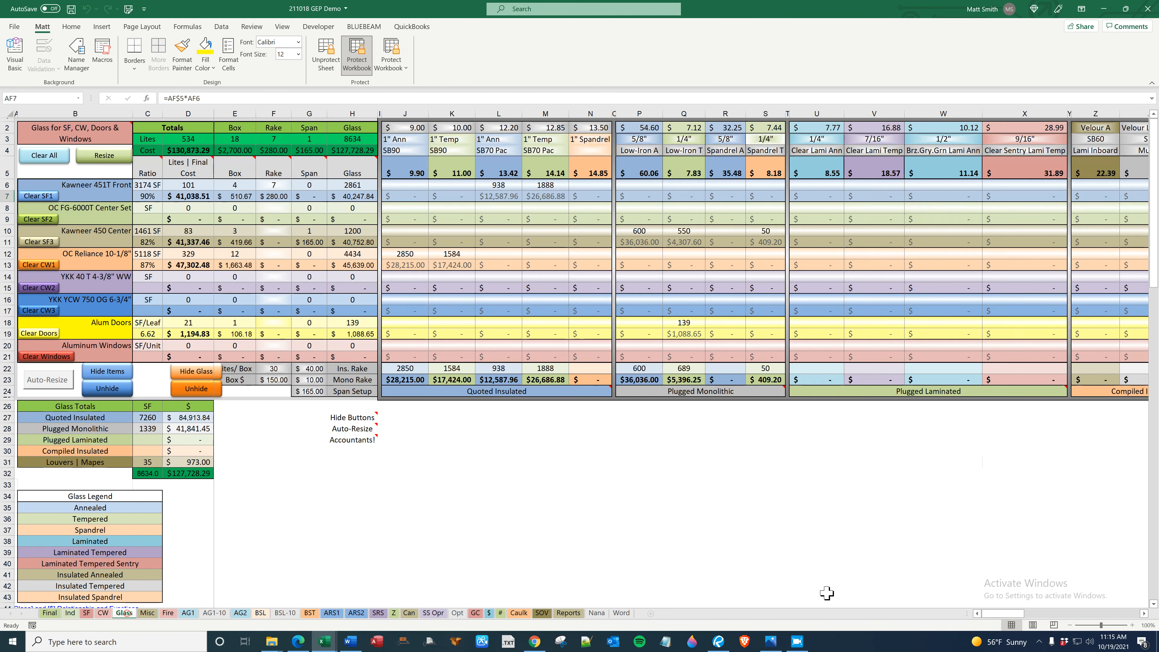
Set the Mapes unit price on the Glass sheet to 0.
click(1144, 613)
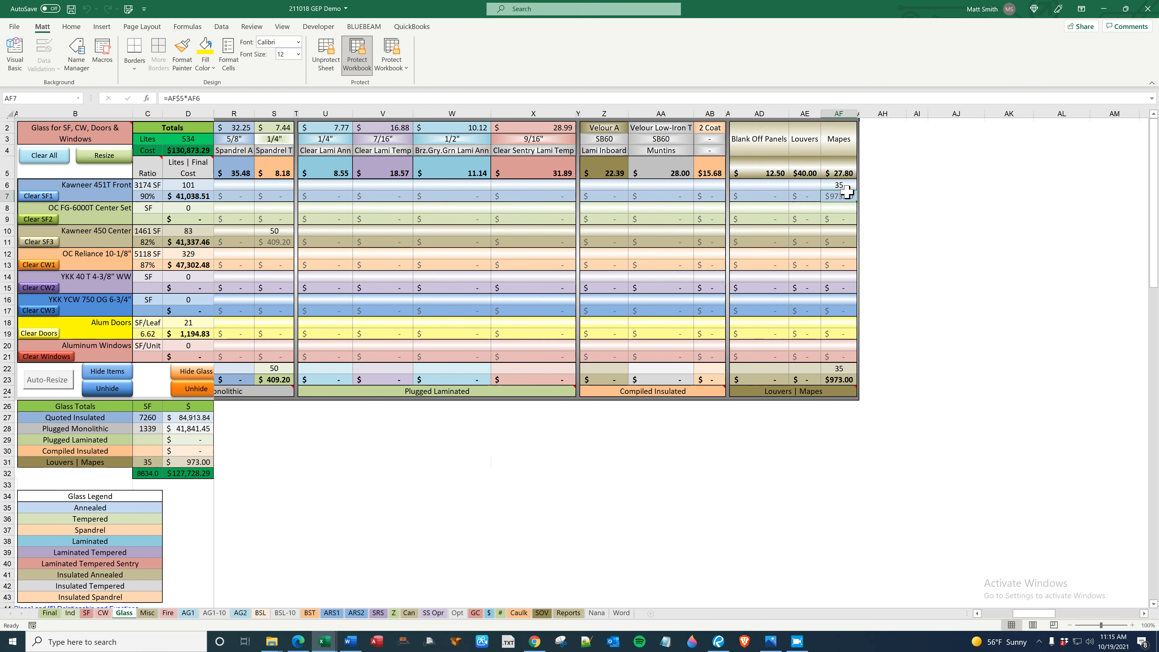
click(844, 184)
click(845, 174)
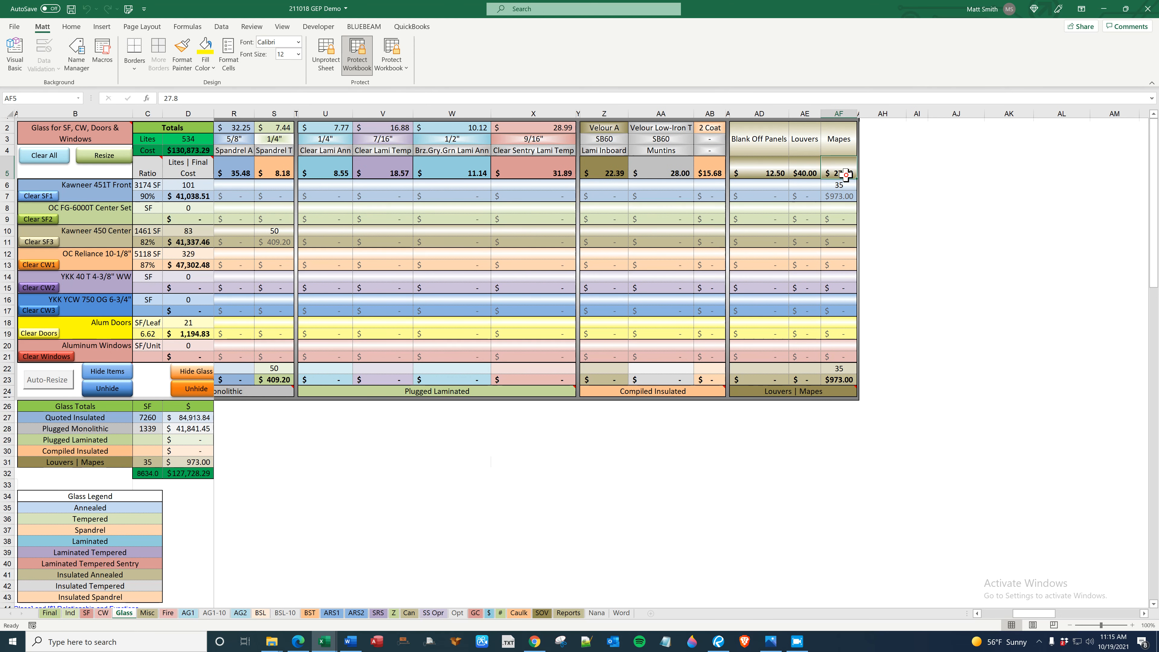
text(0)
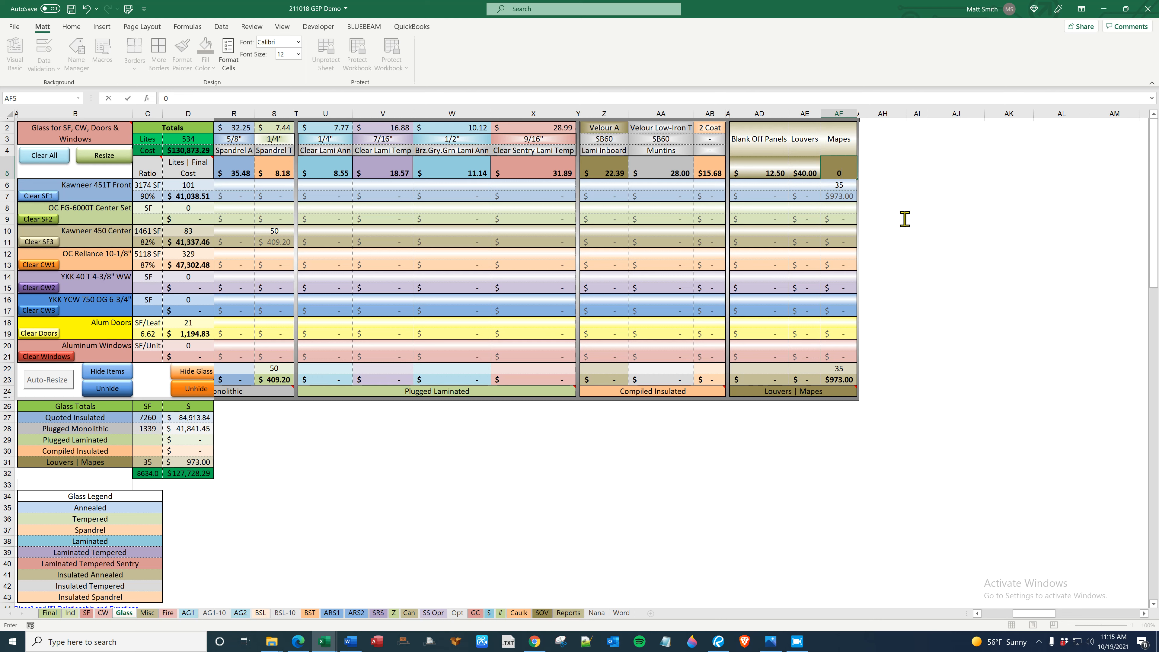
key(Return)
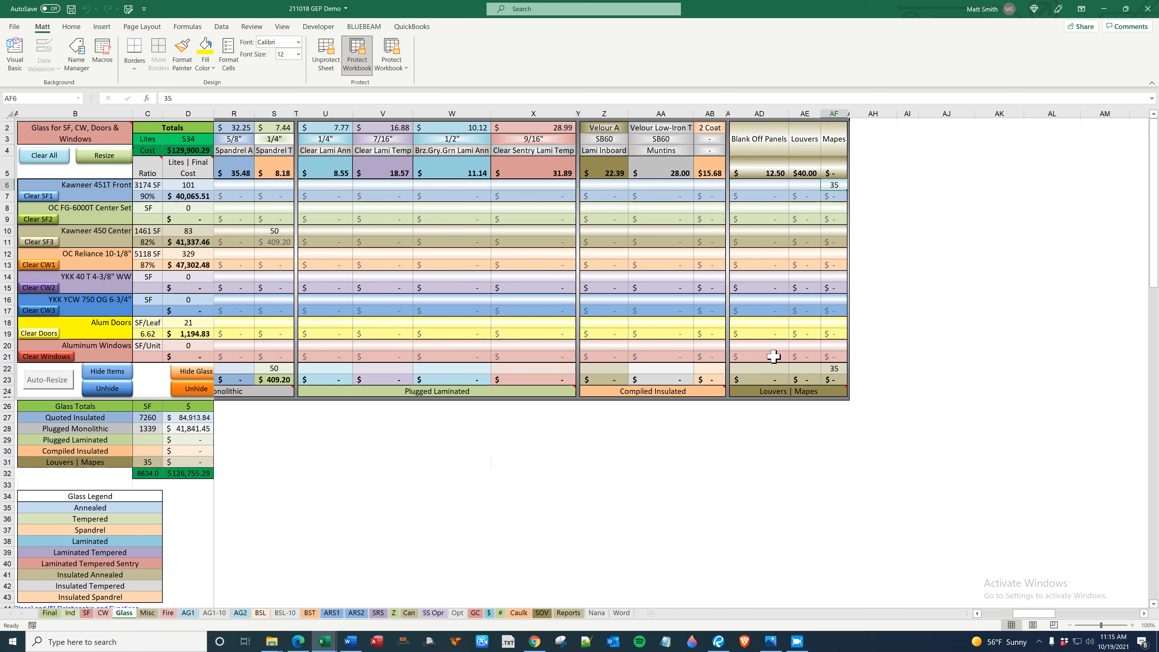
On the Ind sheet, enter 1250 as the Kawneer 451T Front lump-sum Brake cost and rename that row Brake / apess.
click(69, 613)
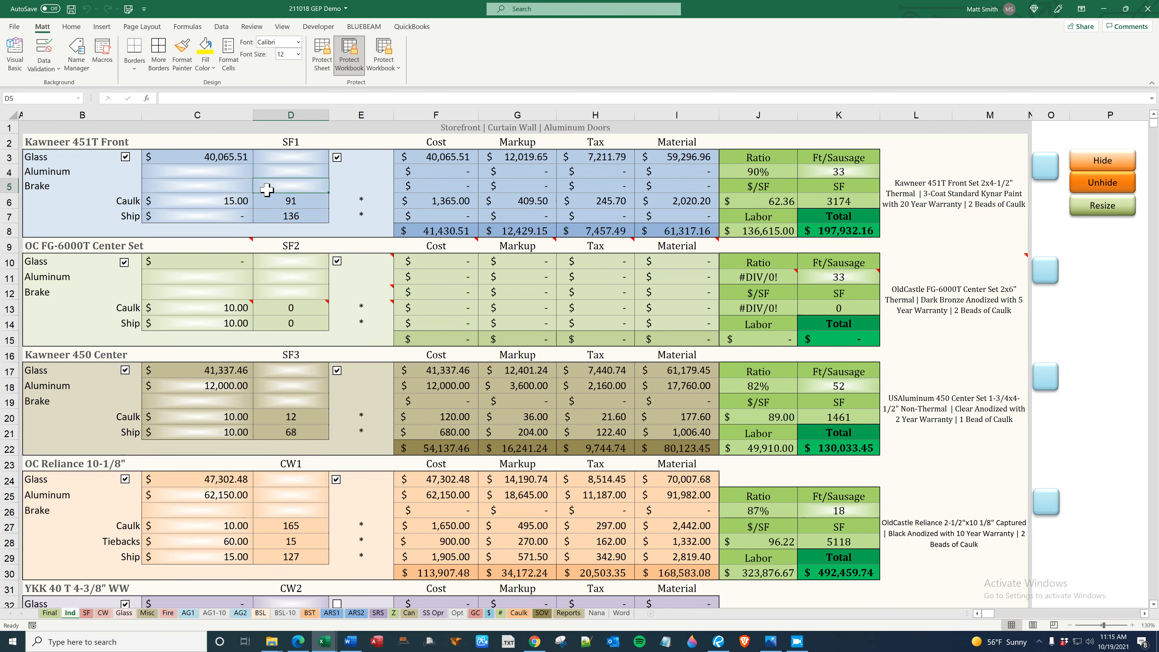
text(1250)
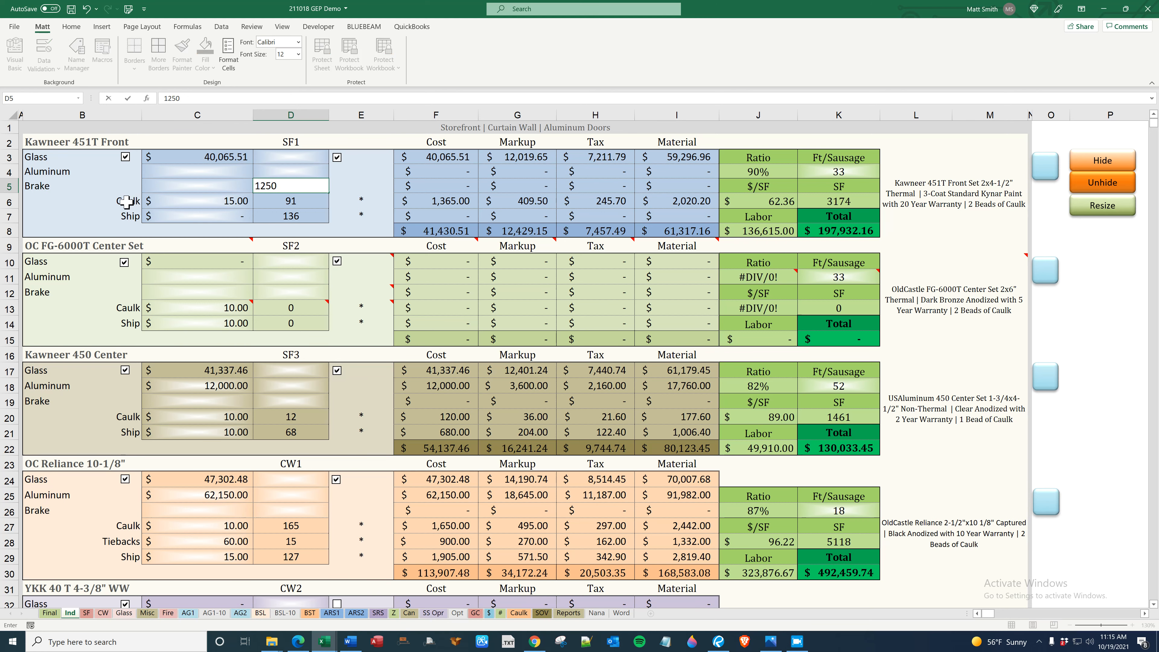
click(75, 186)
double_click(80, 185)
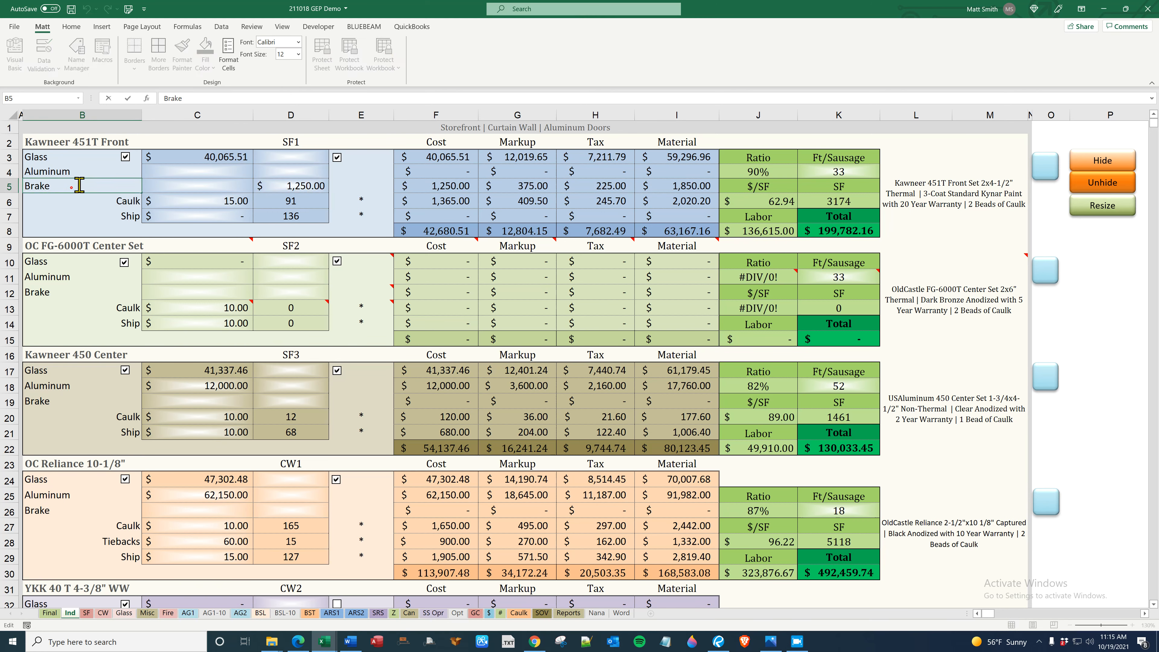
text(/ apess)
key(Return)
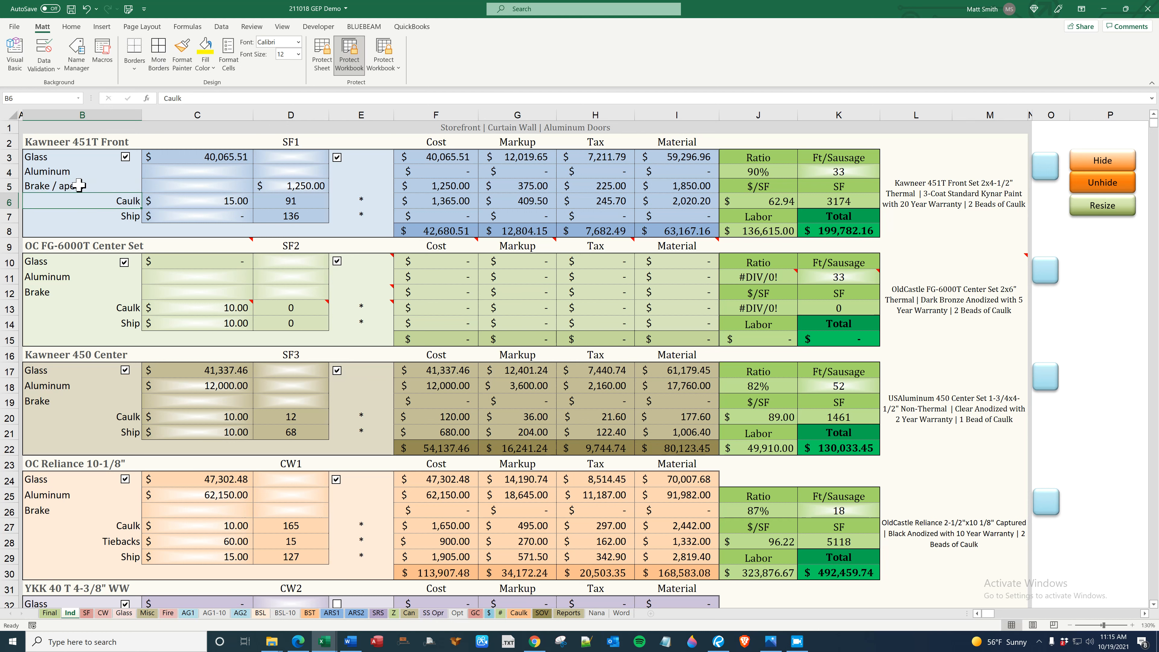
Switch to Revu and review the Kawneer 451T quote for the total base bid, paint alternate and qualifications.
click(225, 171)
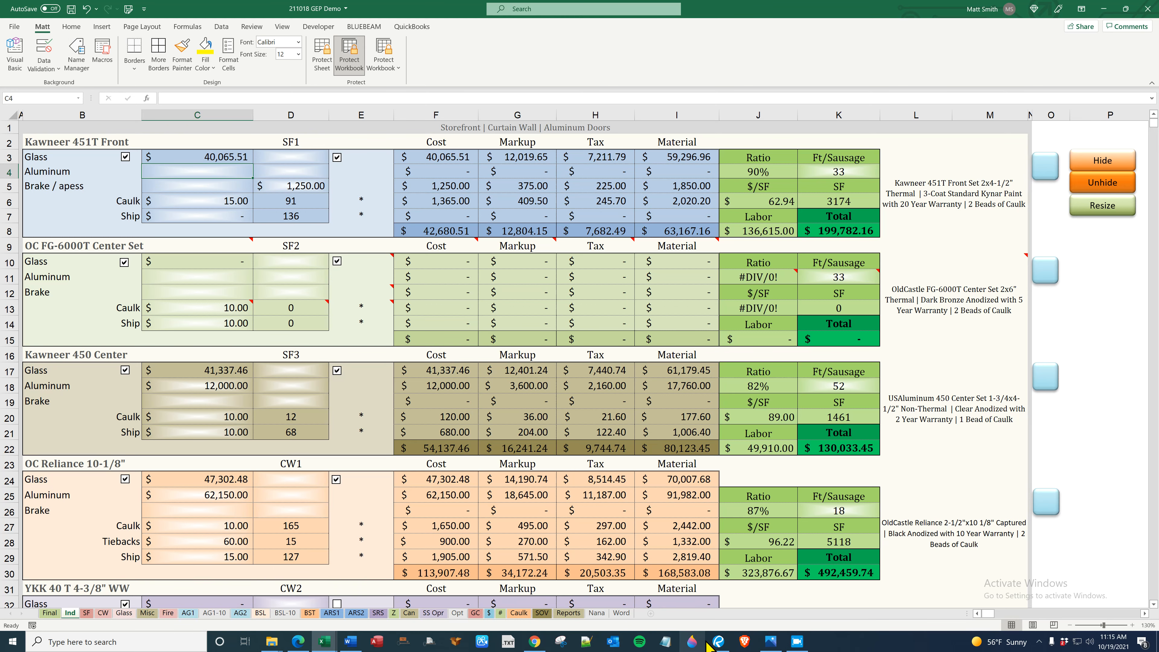
click(718, 645)
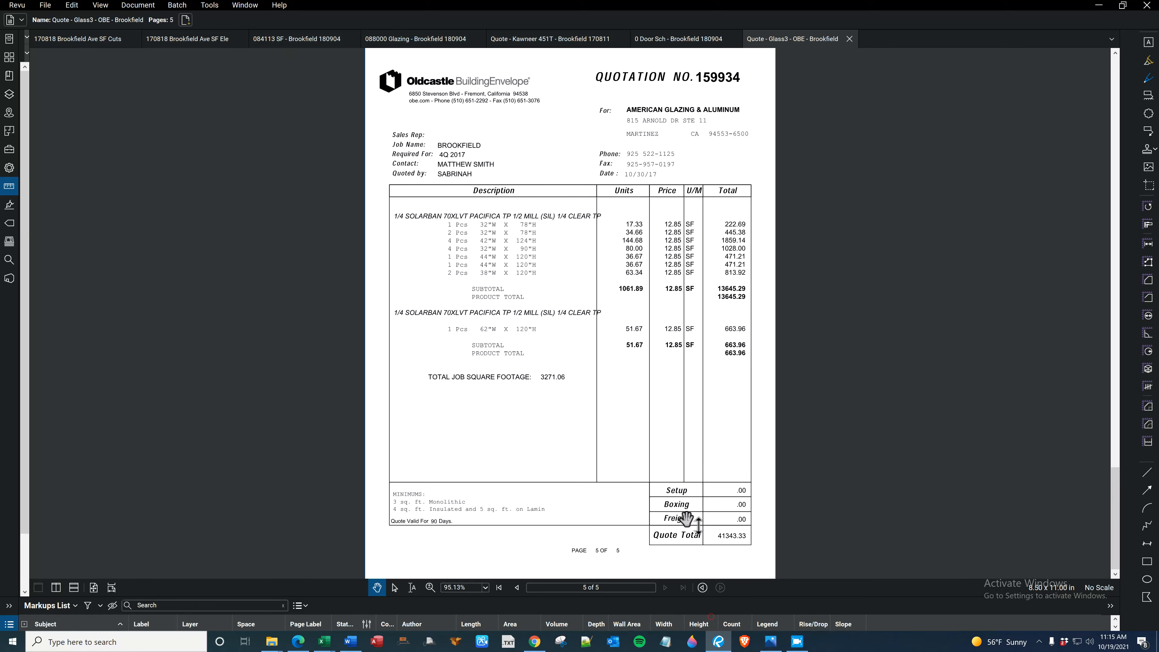
click(538, 45)
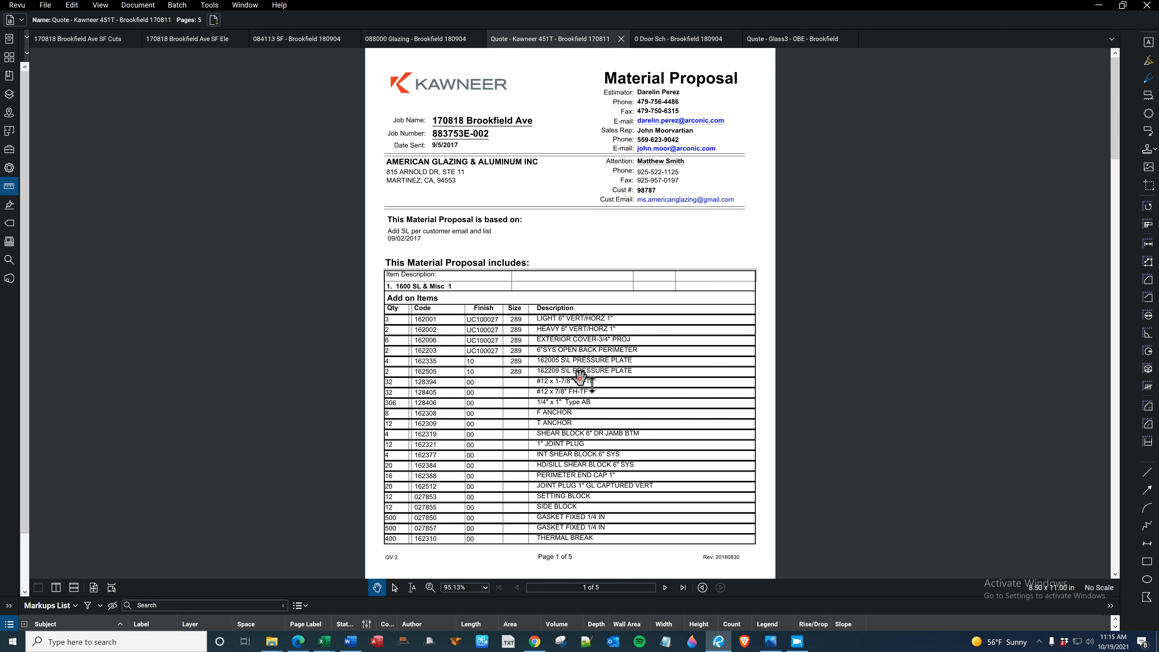
scroll(582, 373, down, 1)
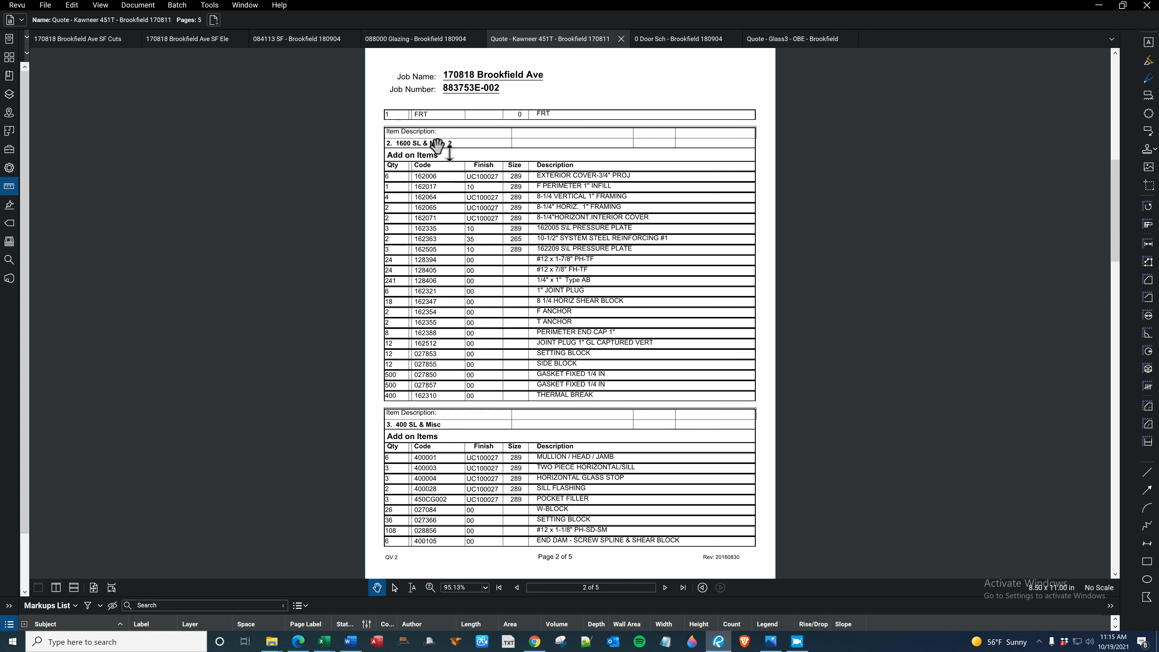
scroll(550, 473, down, 1)
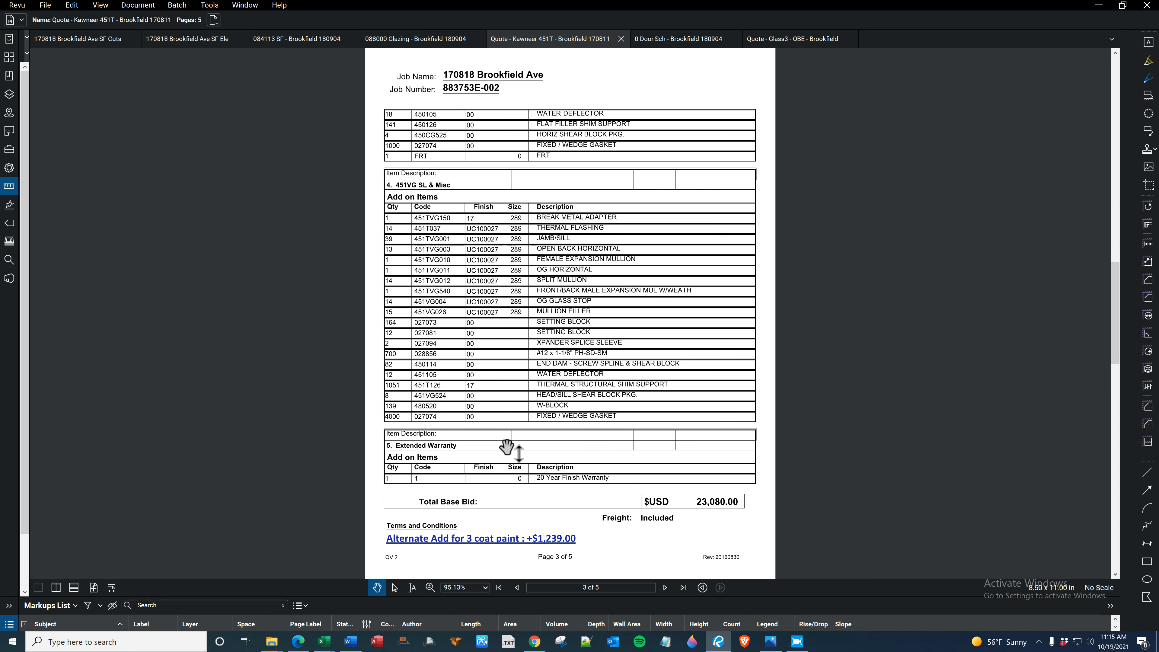
scroll(506, 446, down, 1)
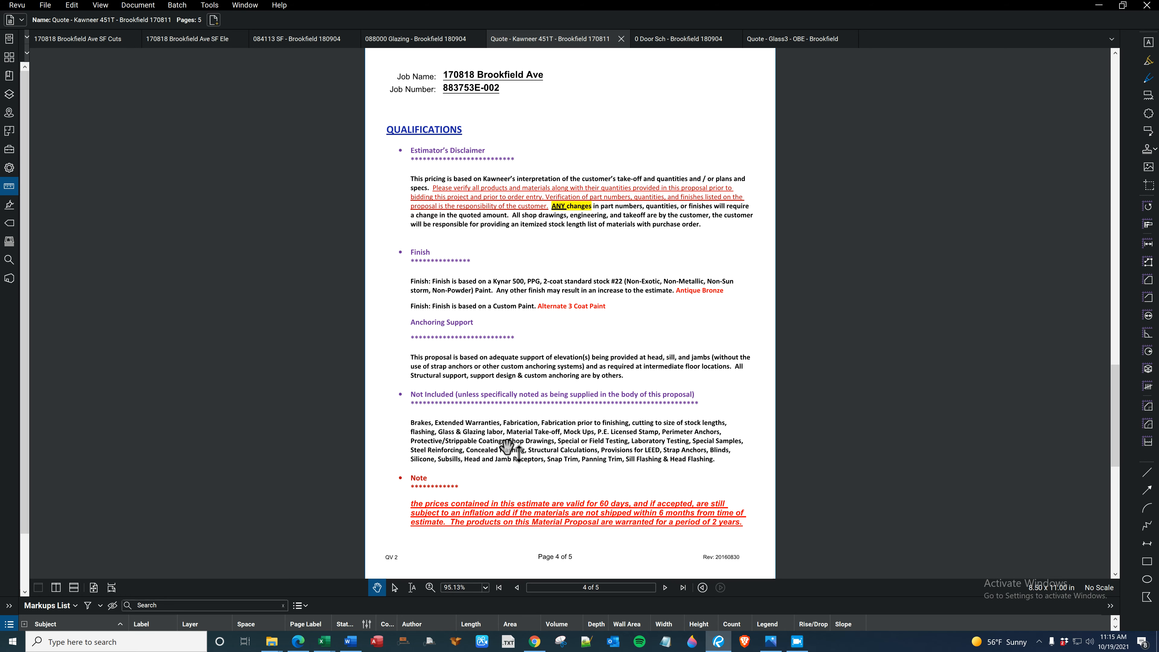
scroll(506, 447, up, 1)
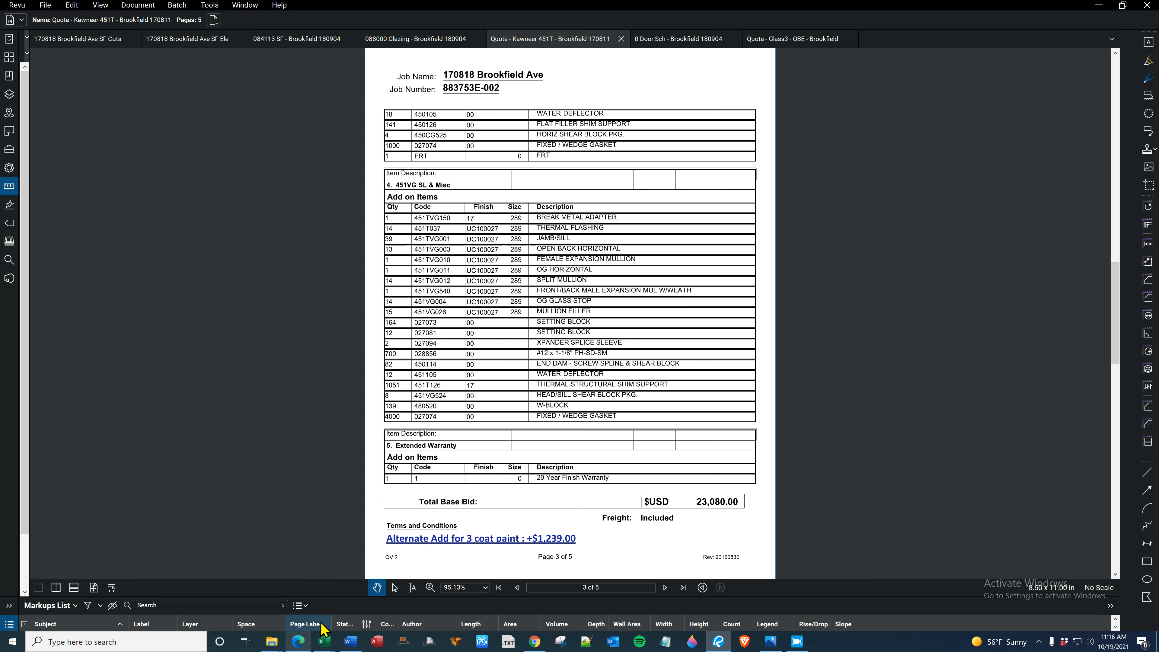
Switch to the 211018 GEP Demo workbook in Excel and enter 24500 as the total aluminum quote in cell E2 beside SF1.
mouse_move(307, 641)
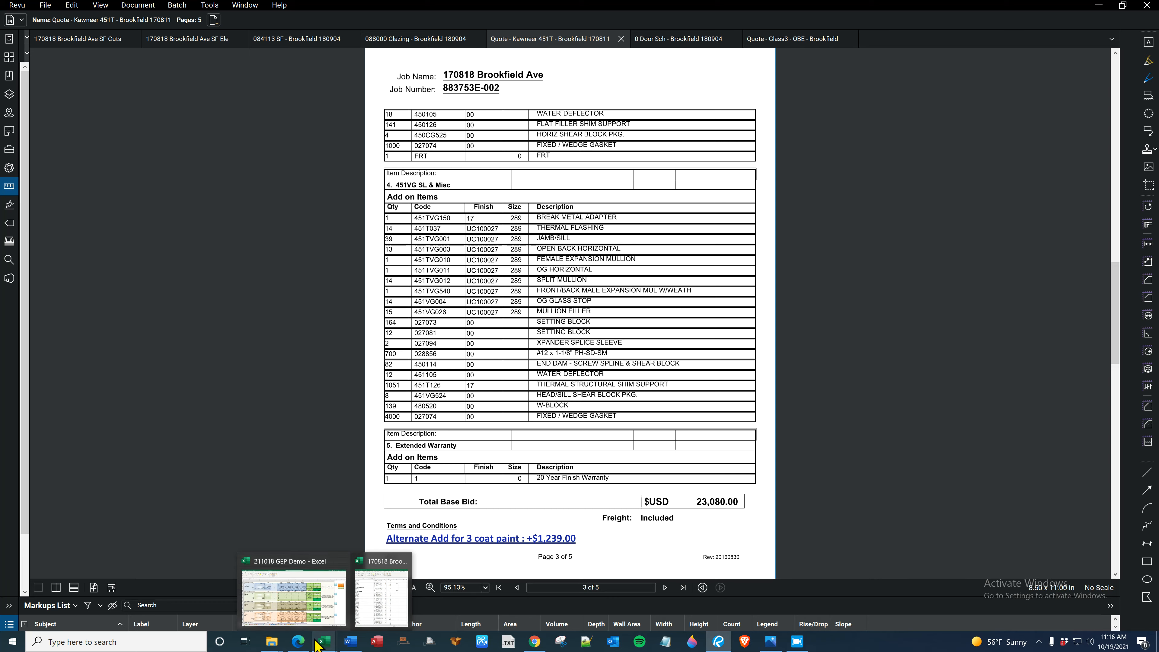
click(315, 603)
click(211, 292)
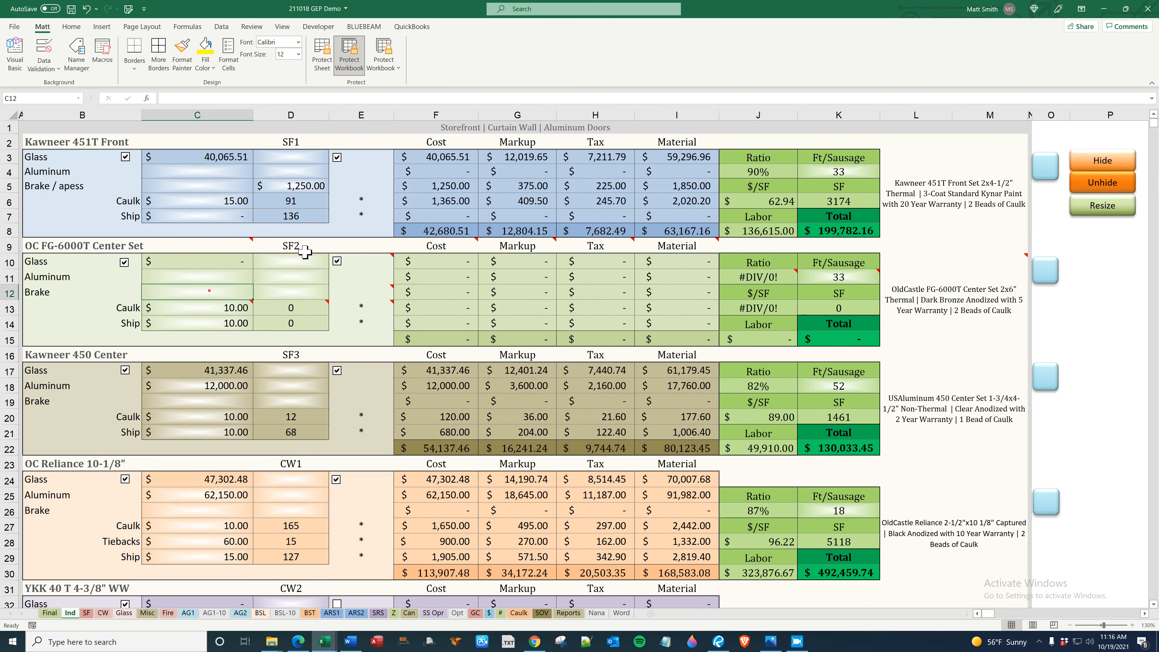
click(364, 139)
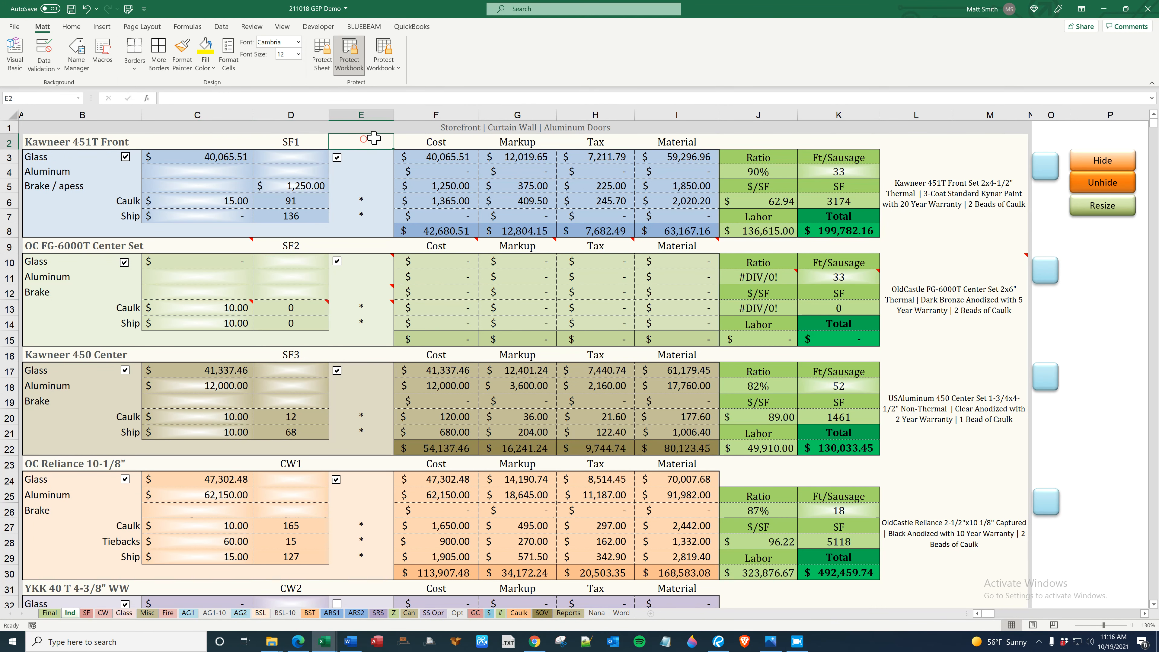
text(24500)
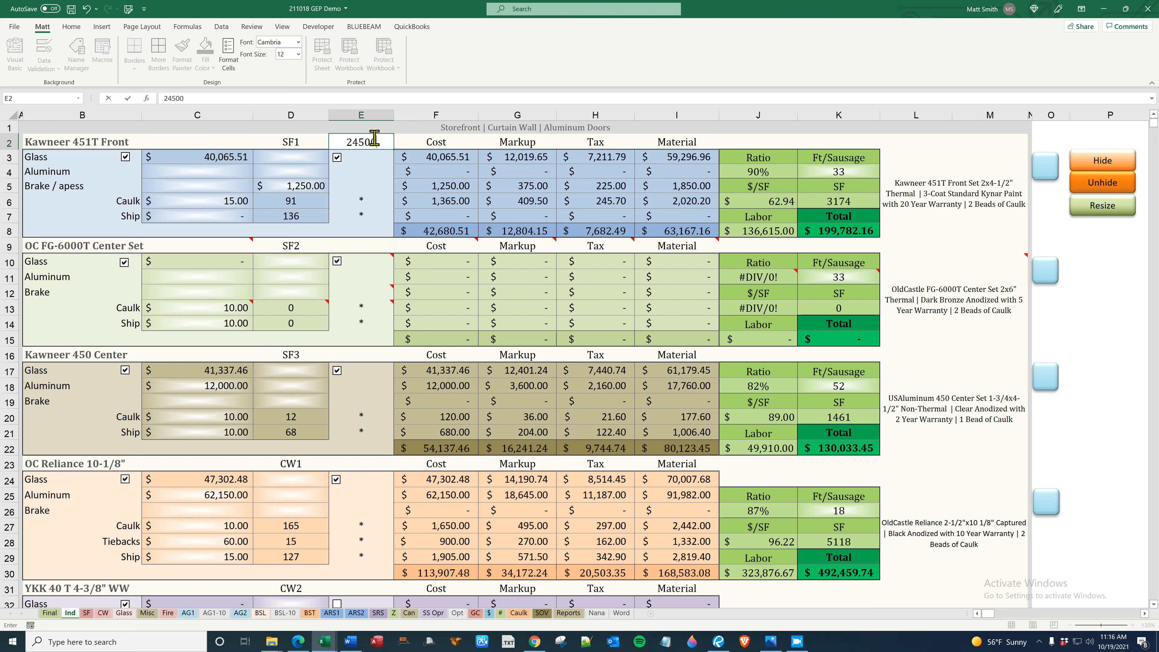
key(Return)
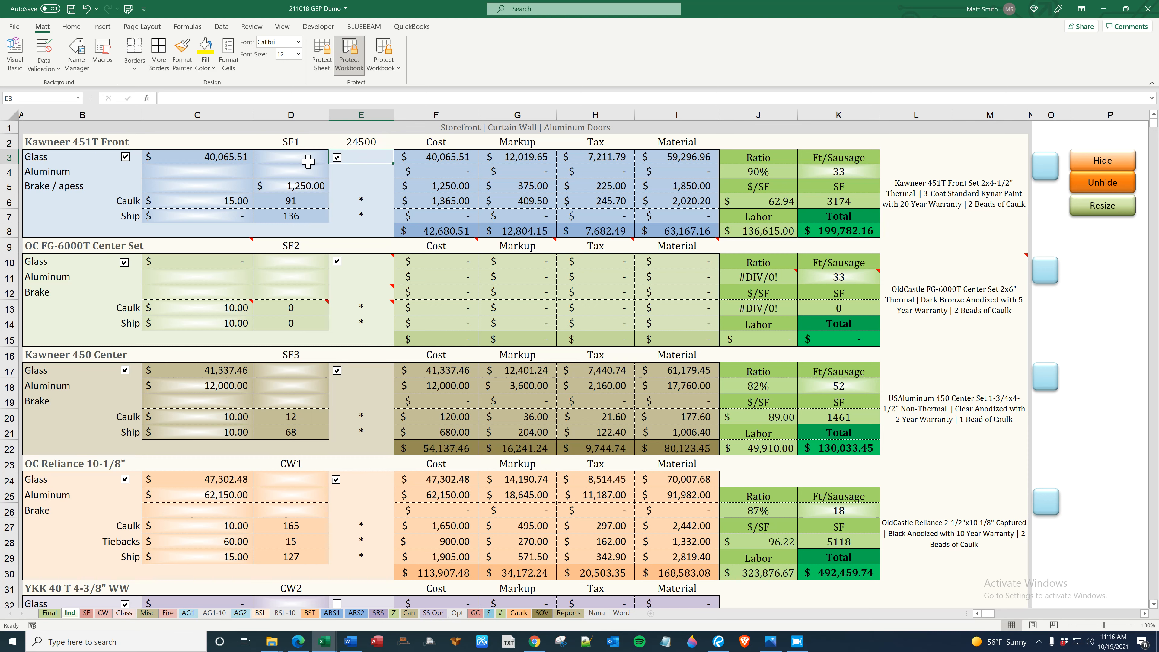
Set the Kawneer 451T Front Aluminum cost to 14000.
click(235, 175)
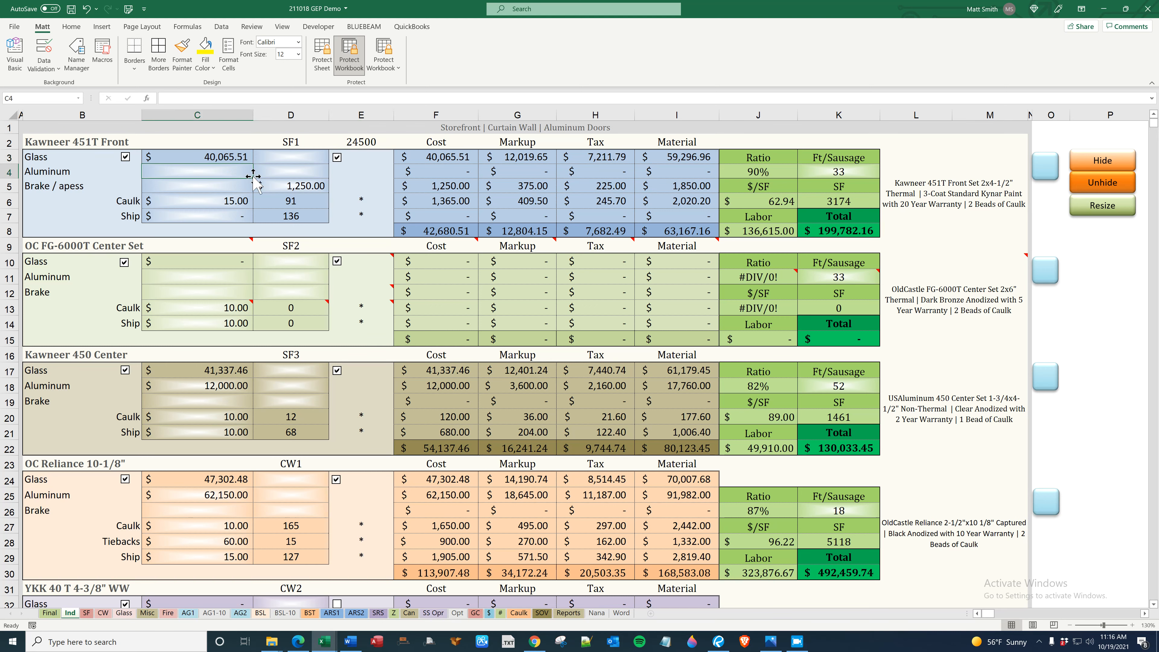
text(35)
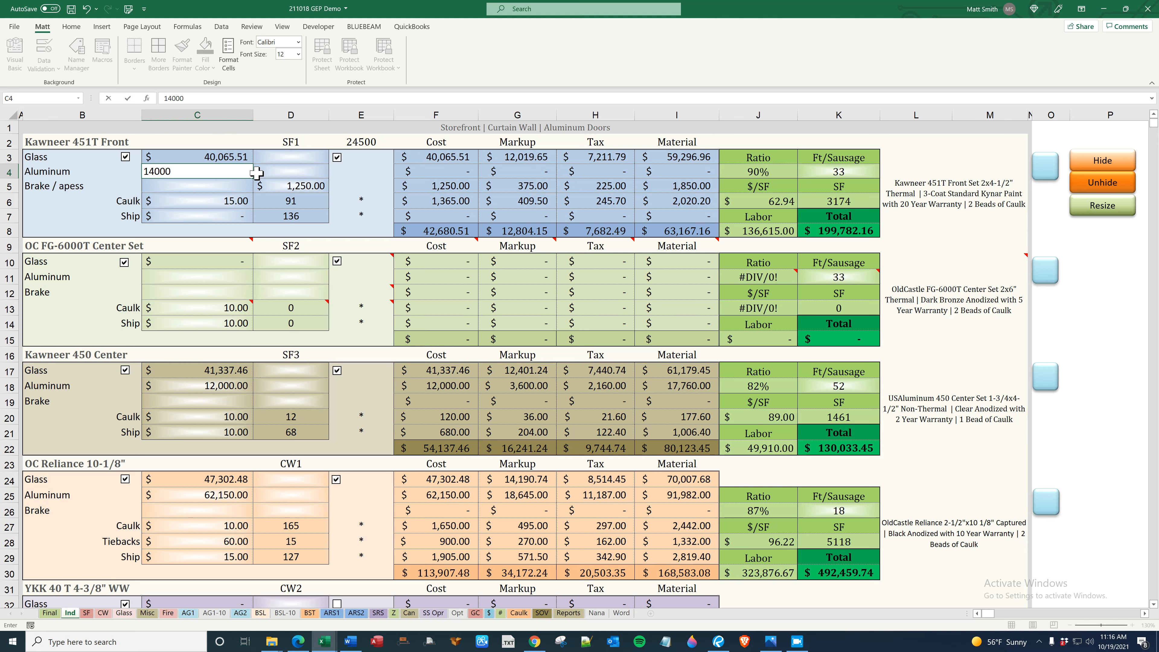
key(Return)
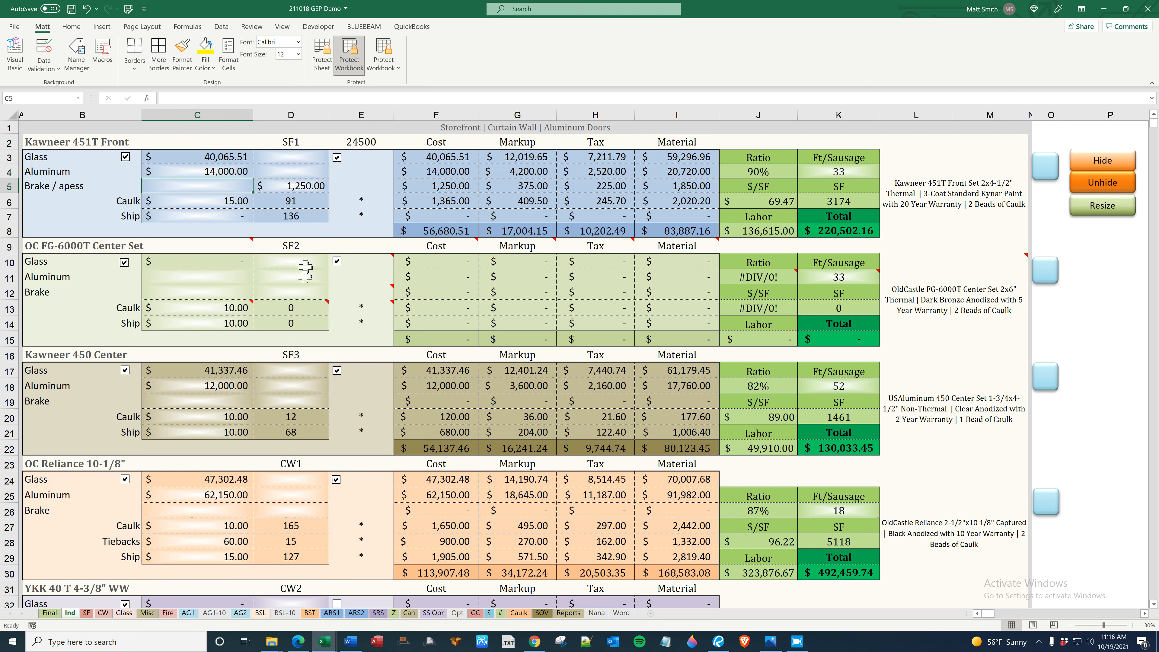
Set the Kawneer 450 Center Aluminum cost to 4000 in cell C18.
click(300, 373)
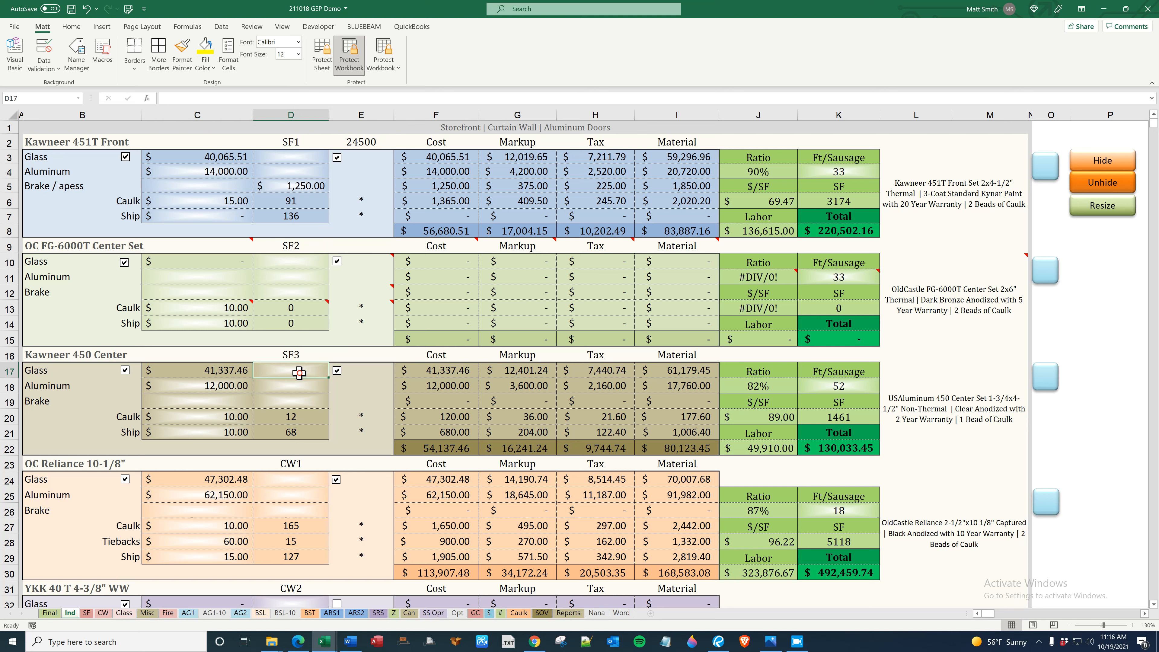
click(234, 390)
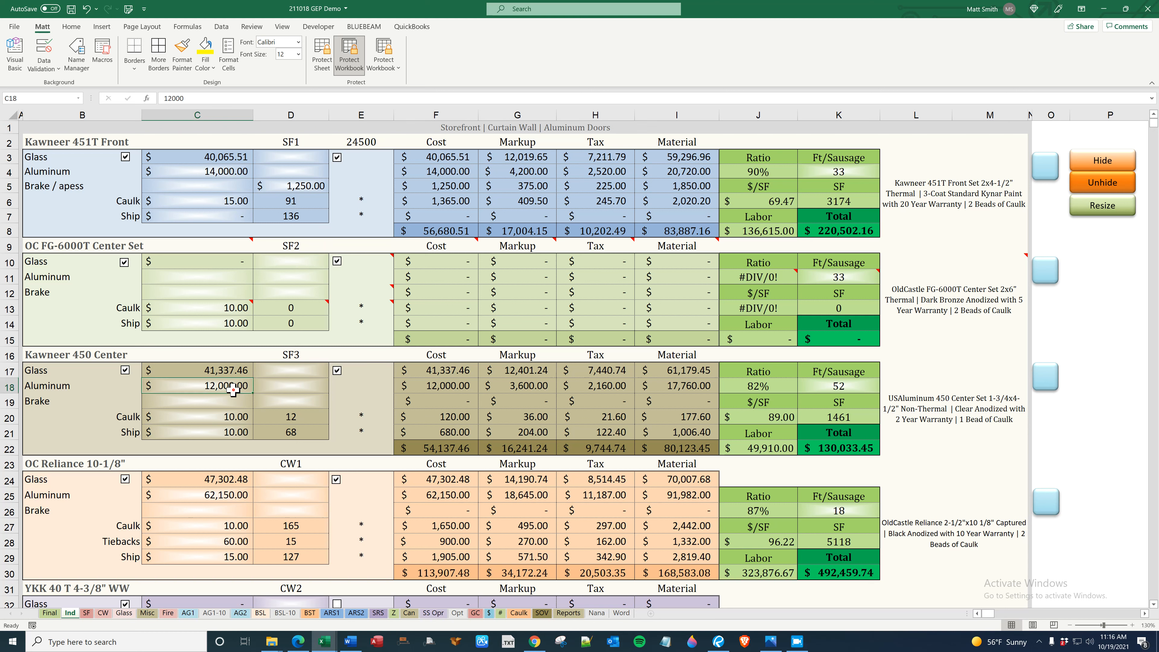
click(361, 144)
click(233, 173)
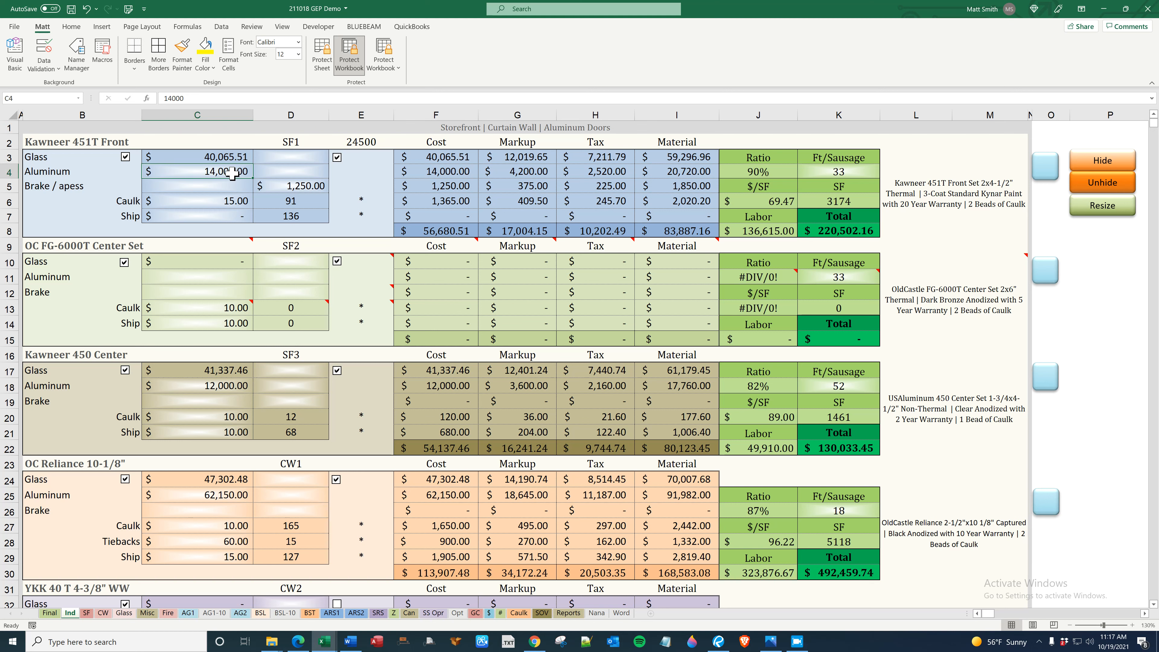
click(212, 386)
text(4,00)
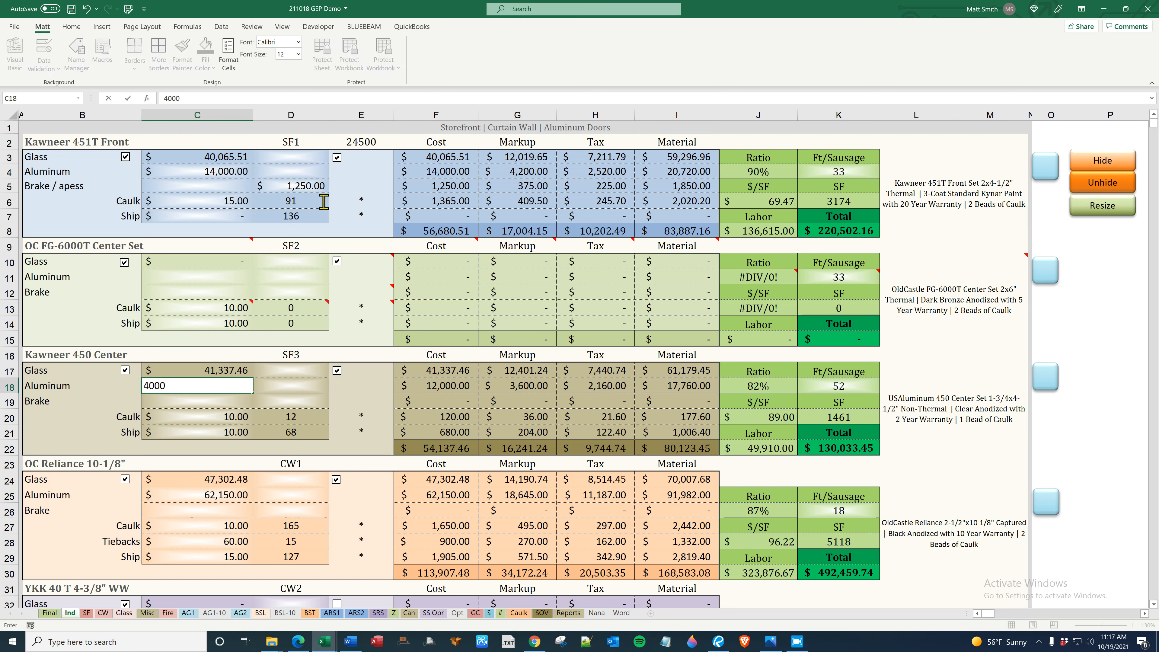
text(0)
key(Return)
Calculate the OC Reliance 10-1/8" Aluminum cost in C25 as the remainder of the quote with the formula =E2-C4-C18.
click(366, 141)
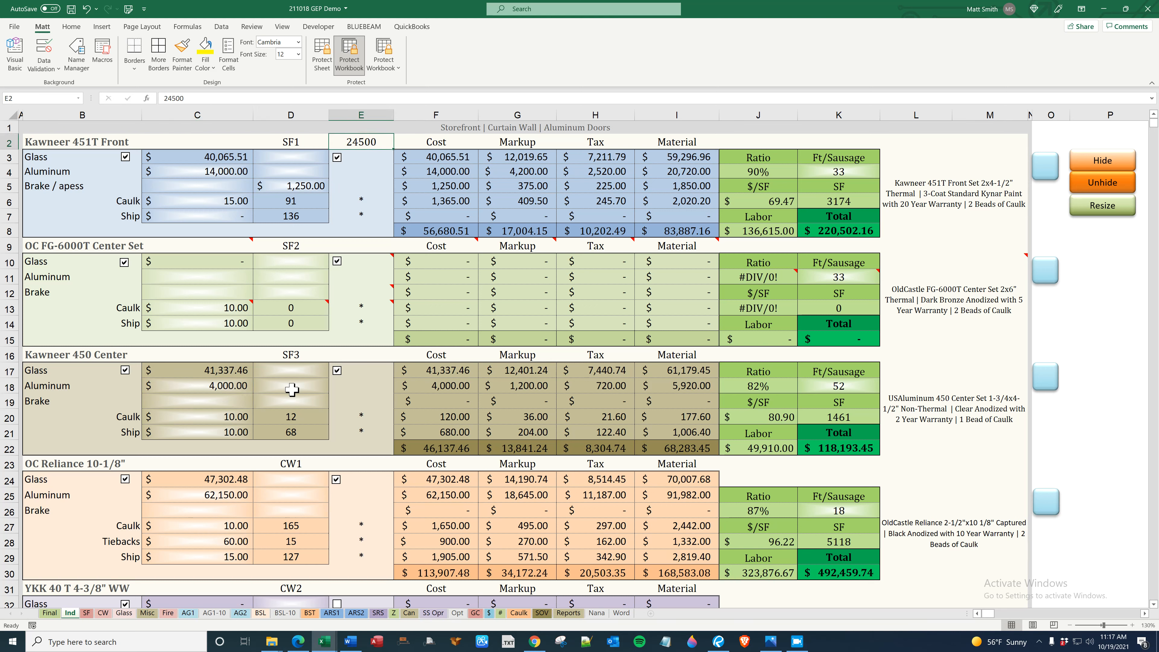
click(222, 495)
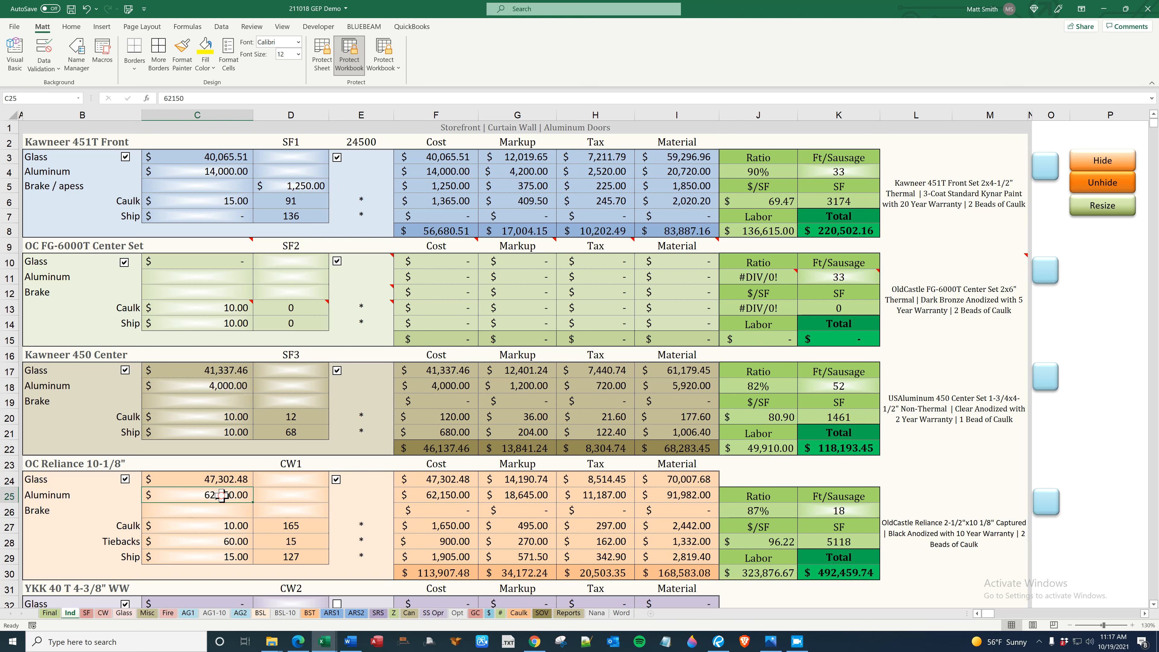
text(=)
click(366, 143)
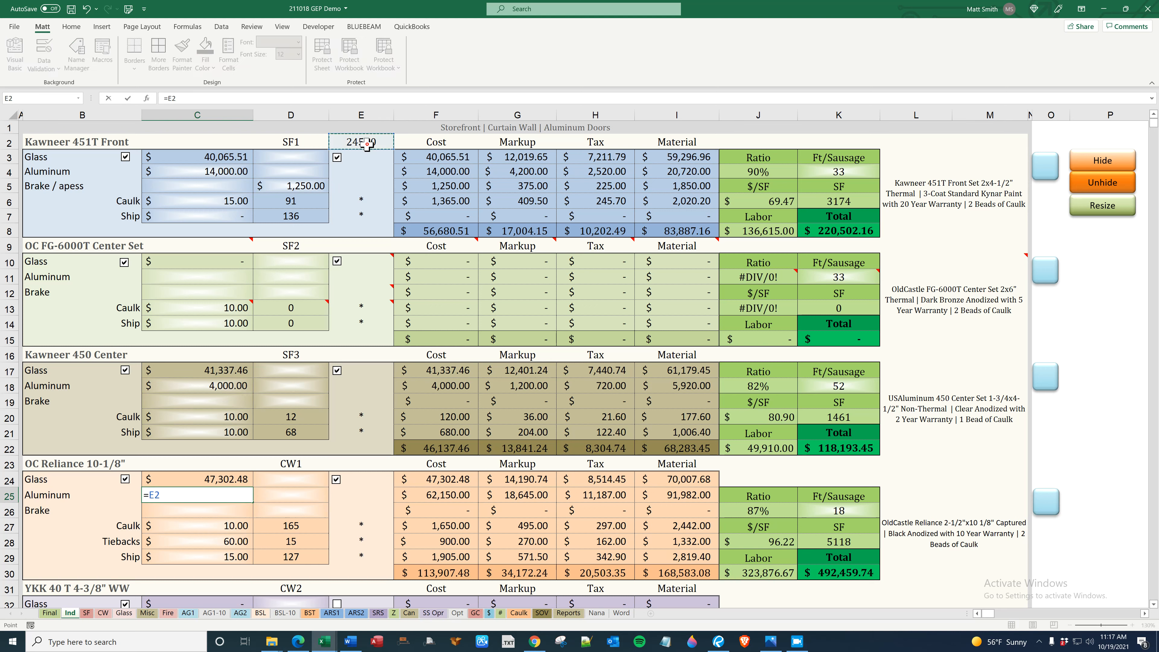
text(-)
click(226, 170)
text(-)
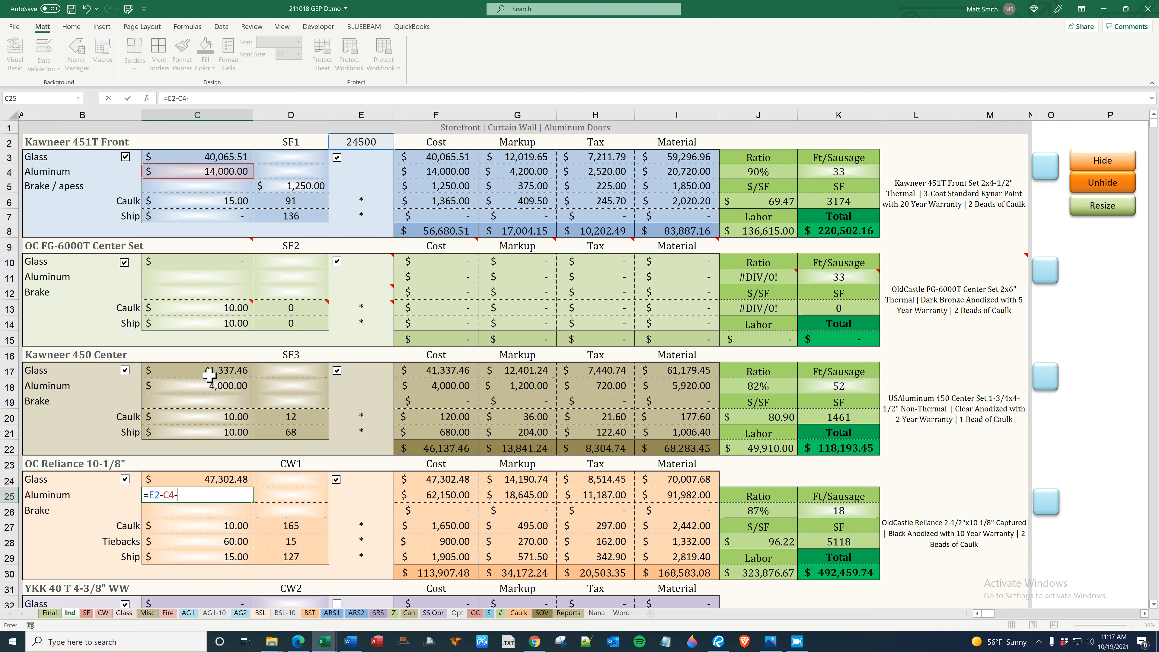
click(207, 385)
key(Return)
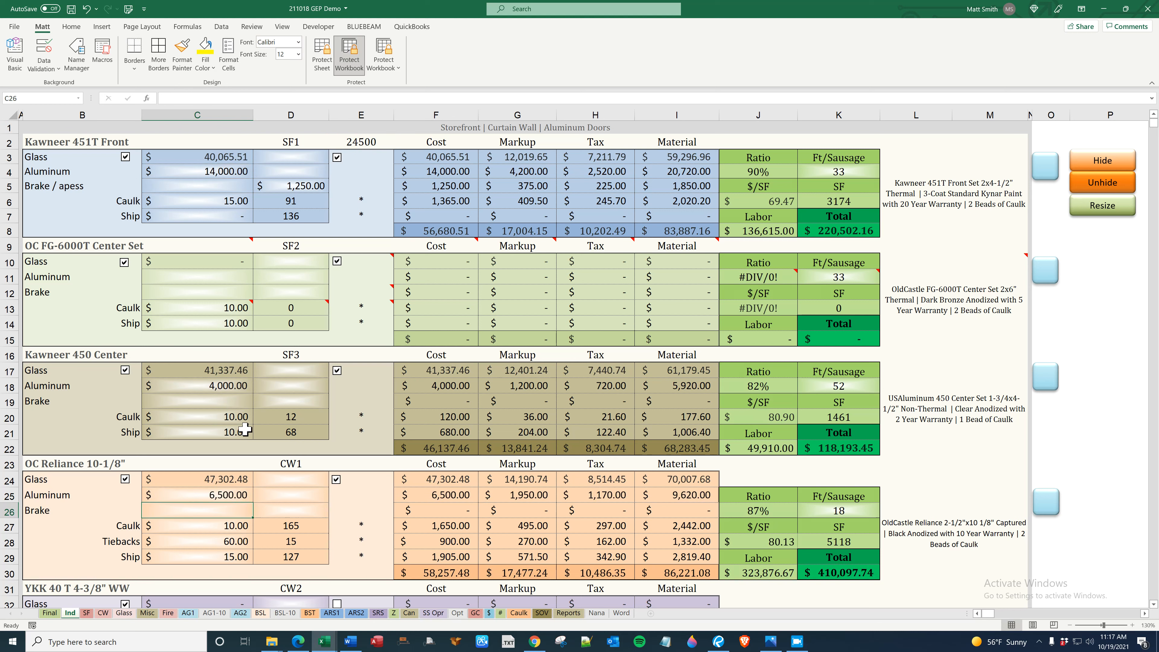
Fill the quote total in cell E2 with yellow and give it the Accounting number format.
click(364, 142)
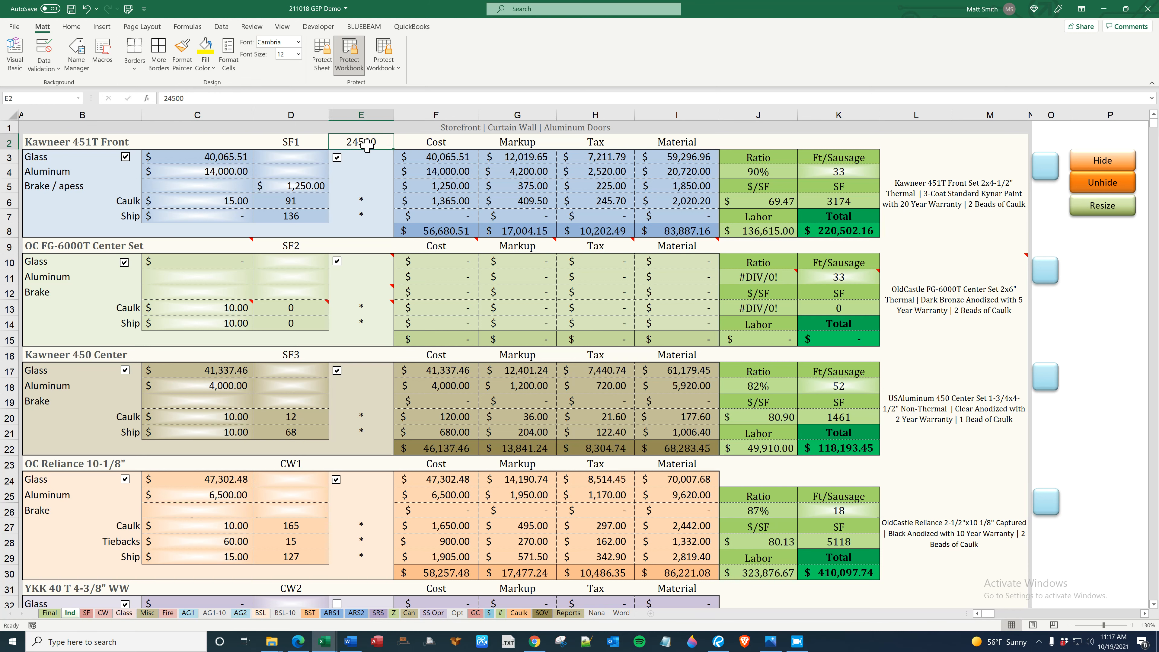
click(213, 60)
click(210, 48)
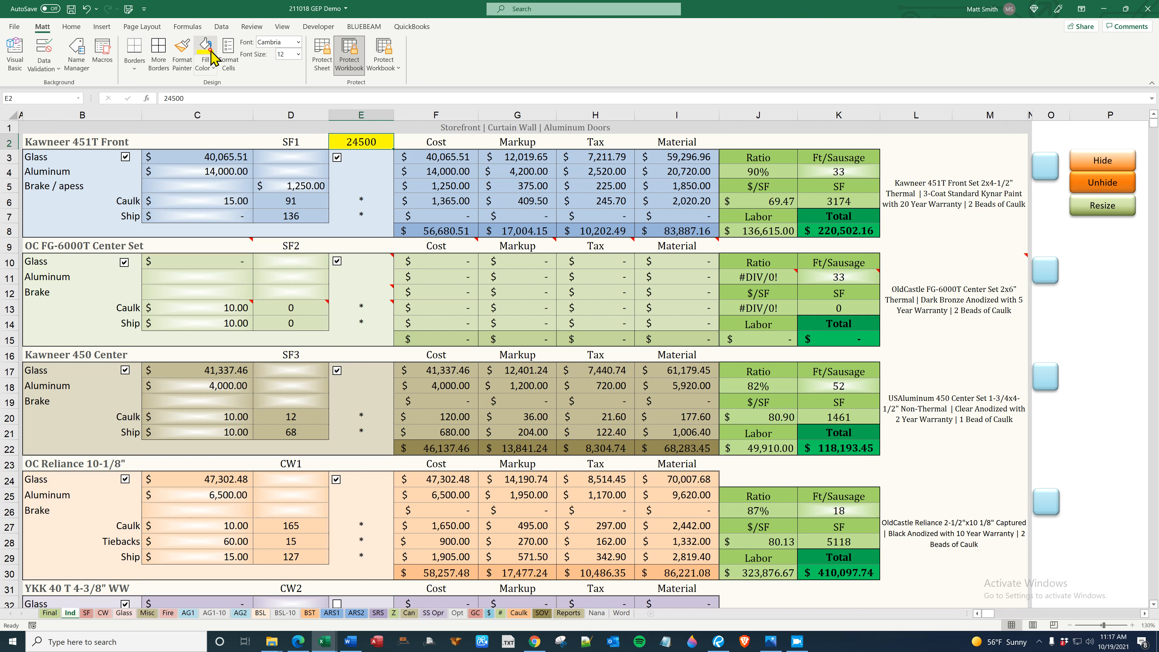
click(325, 275)
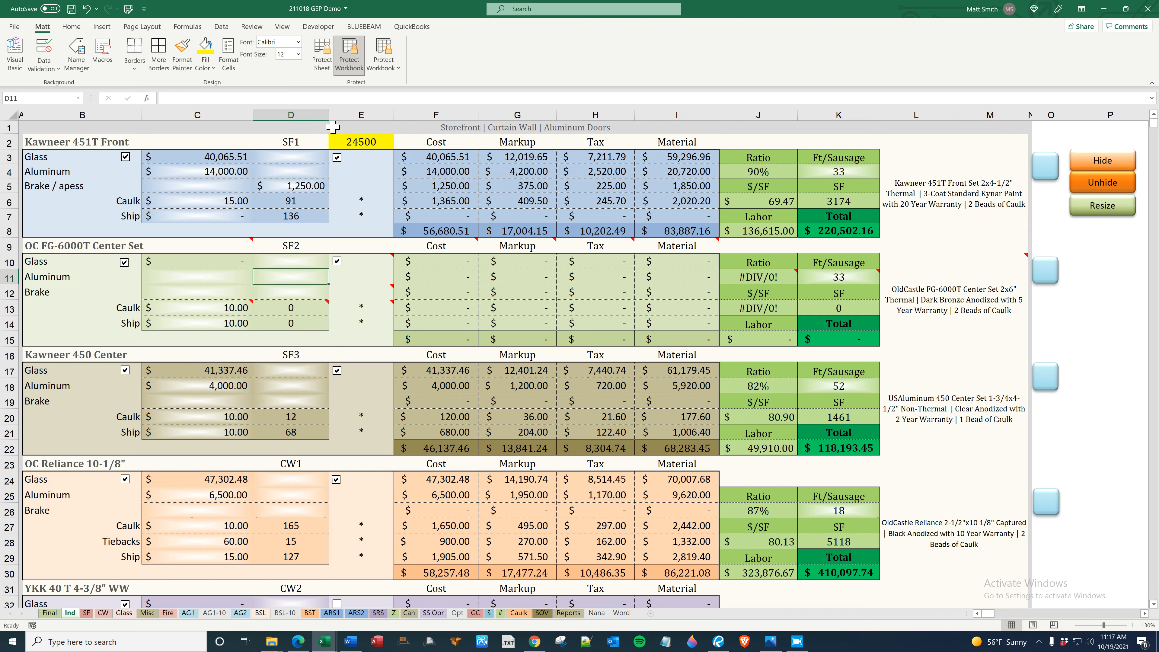
click(349, 141)
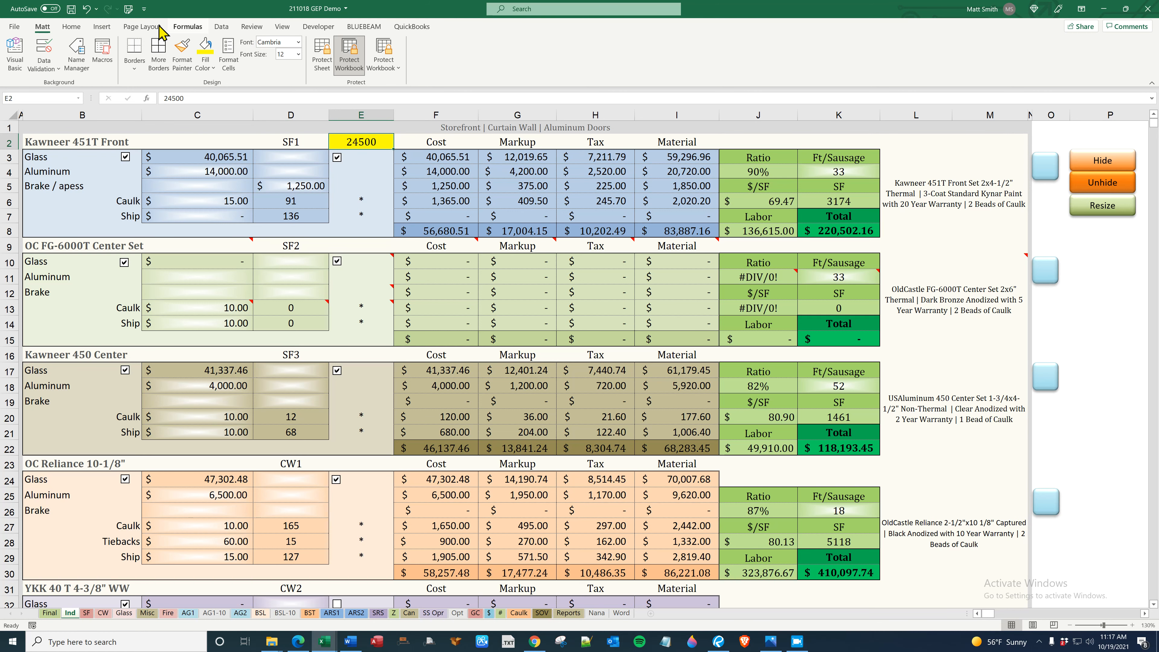
click(70, 27)
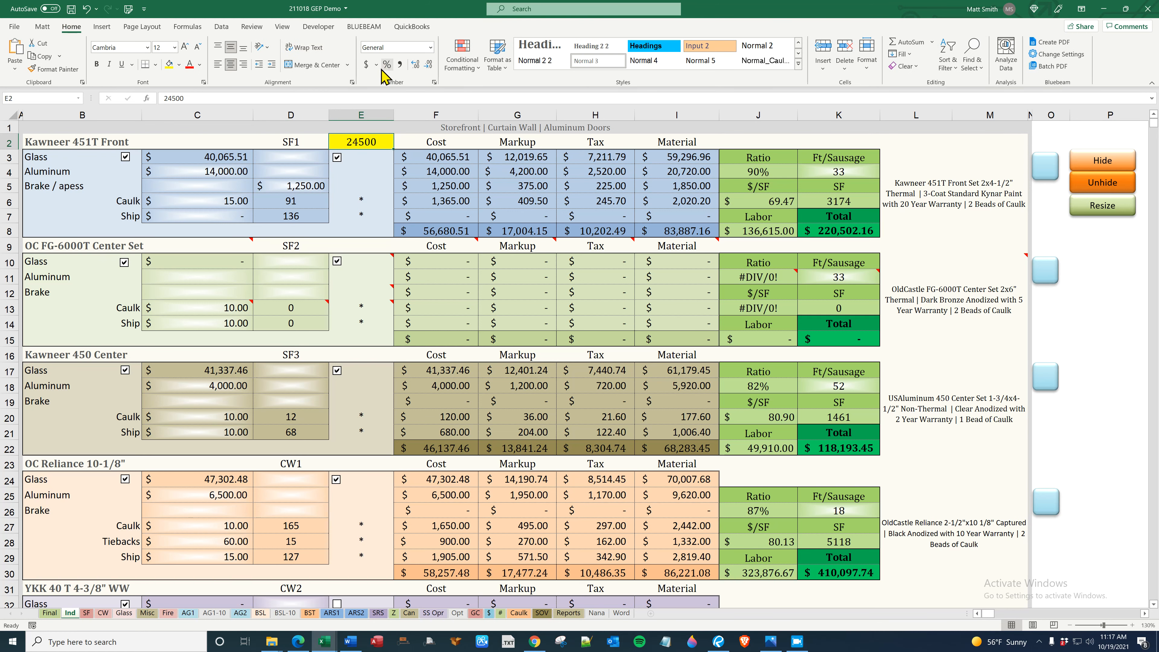
click(366, 65)
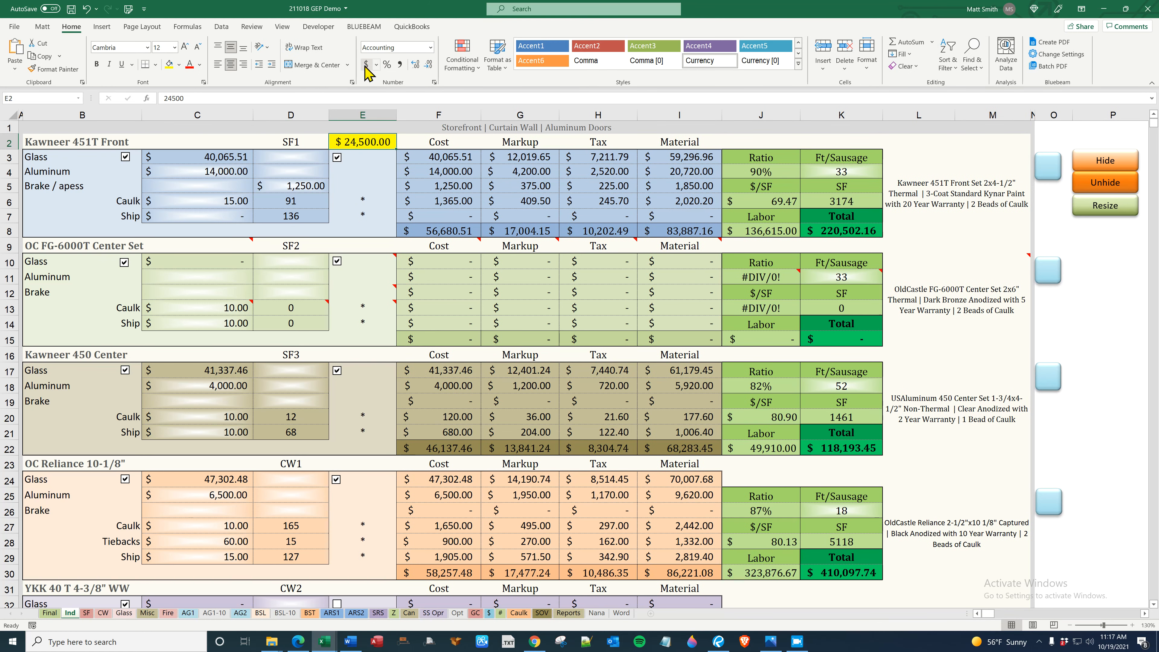
Set the Kawneer 451T Front Aluminum cost to 16000 and check the recalculated OC Reliance Aluminum cost and ratio.
click(362, 201)
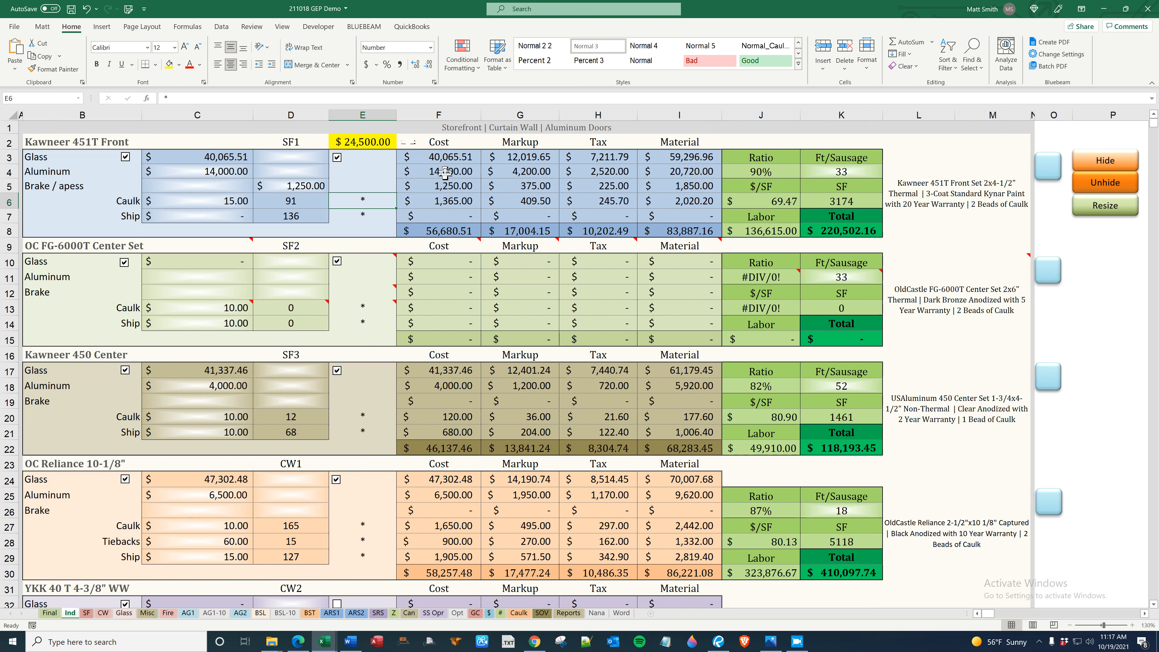
click(368, 139)
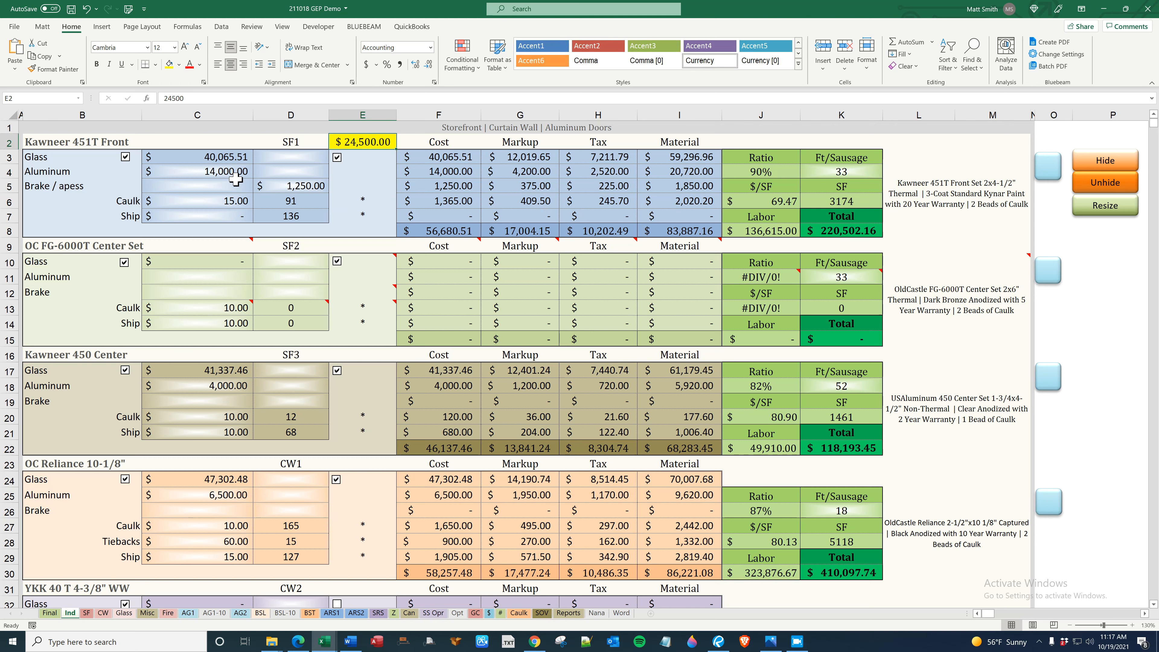
click(217, 171)
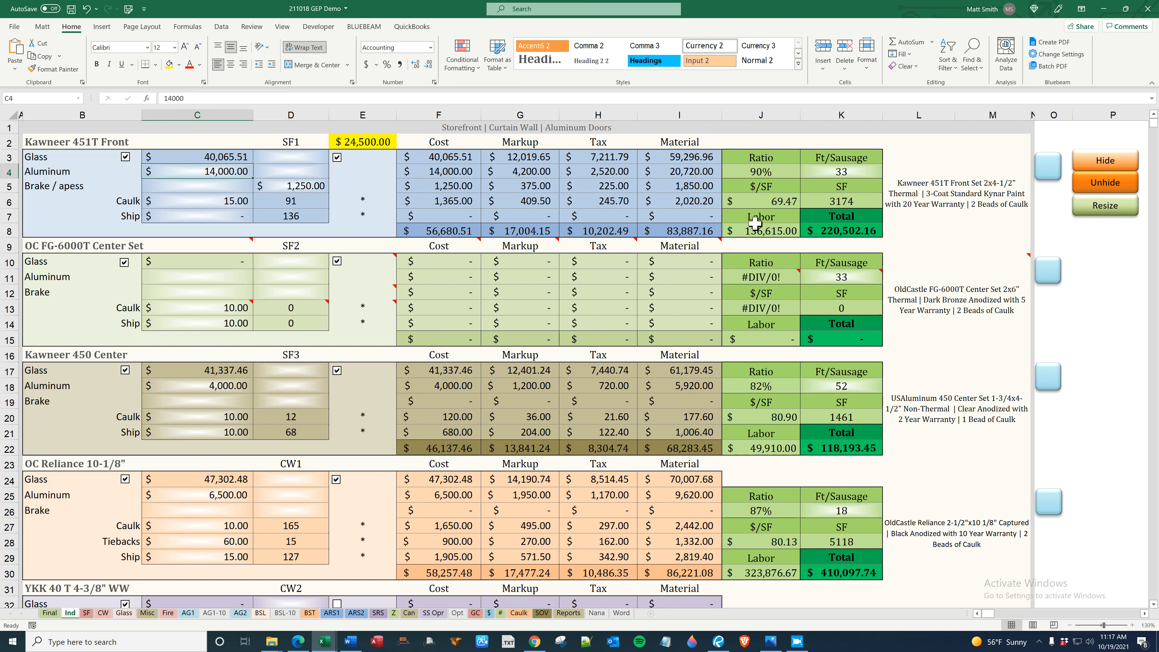
click(791, 207)
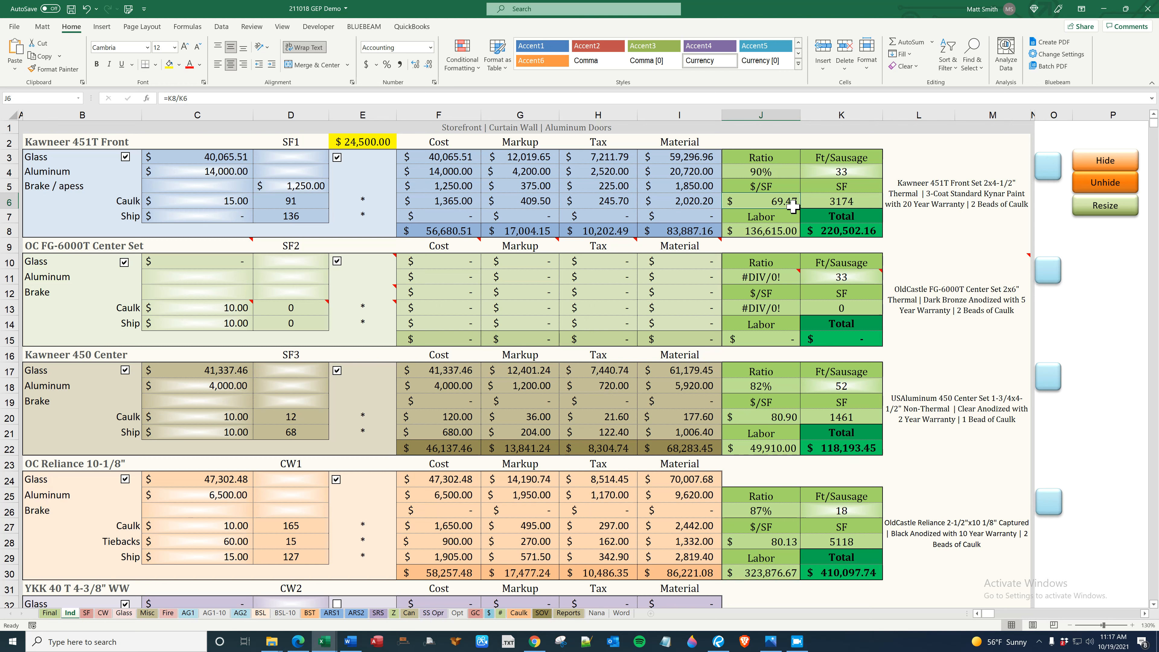
click(184, 169)
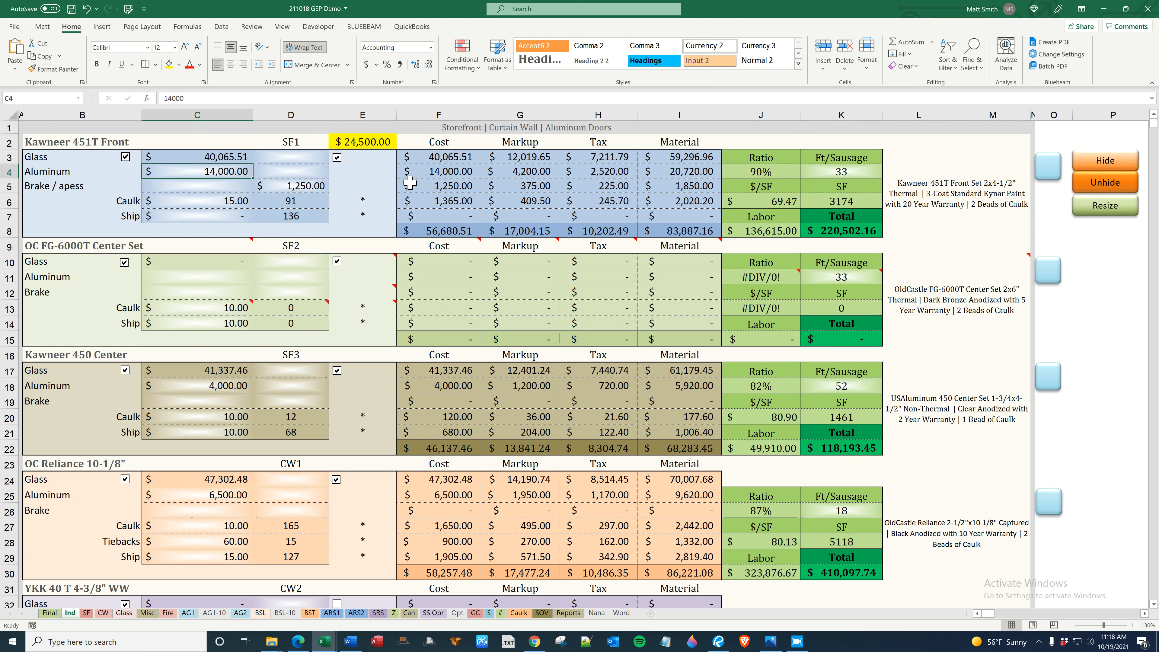
text(16000)
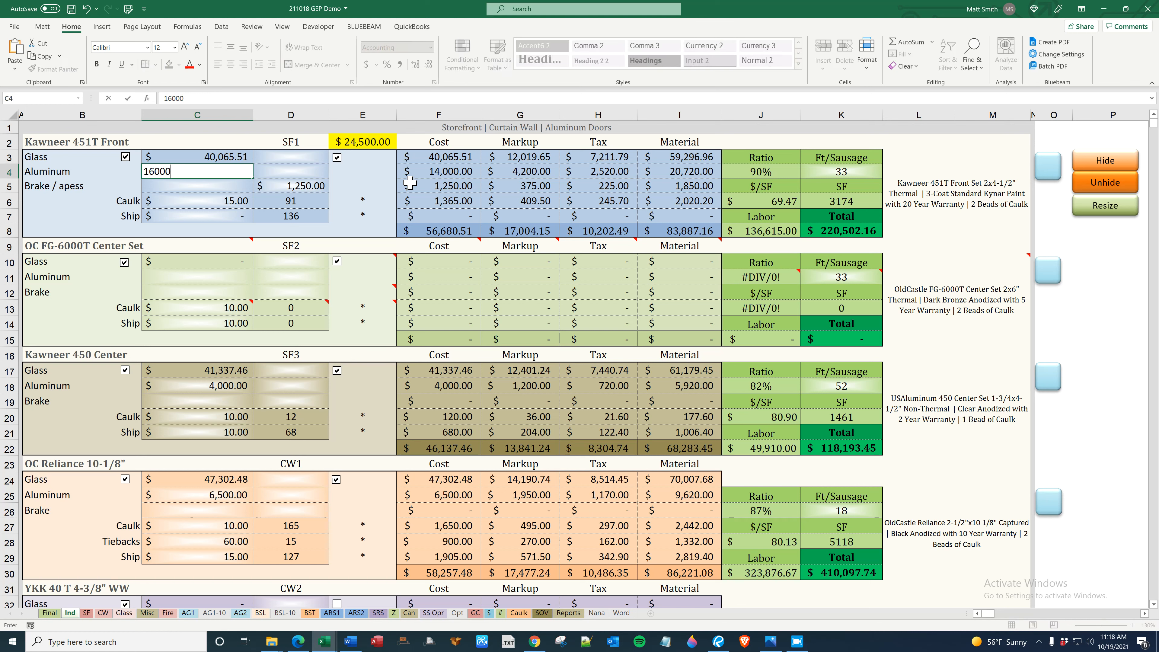
text(6,000)
key(Return)
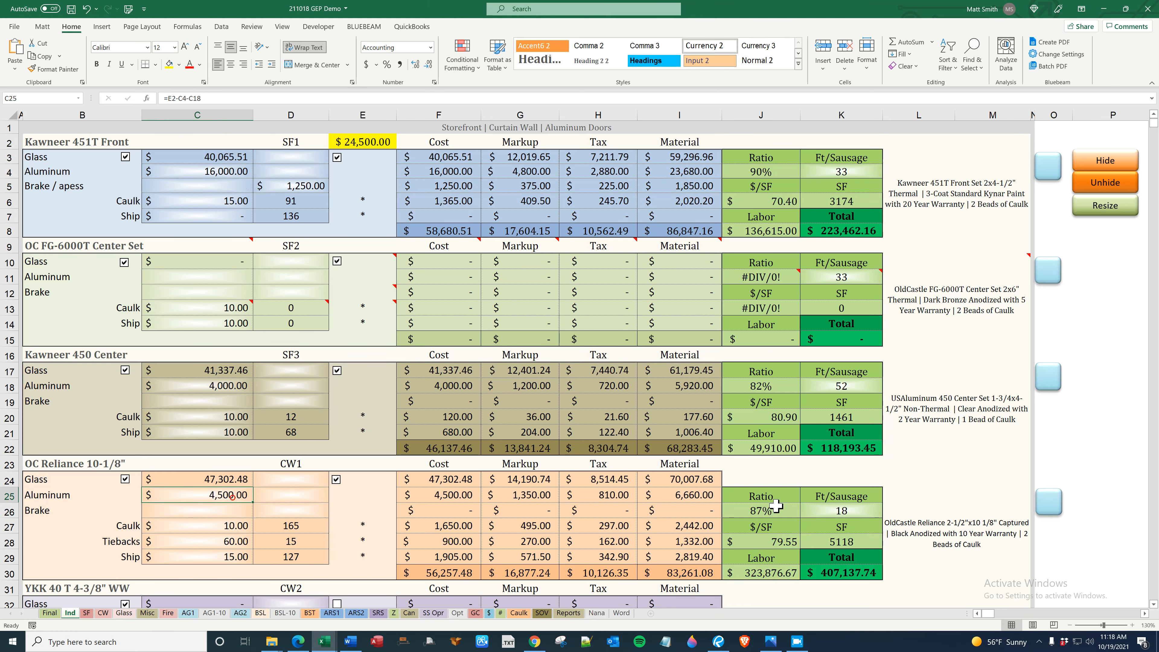
click(785, 513)
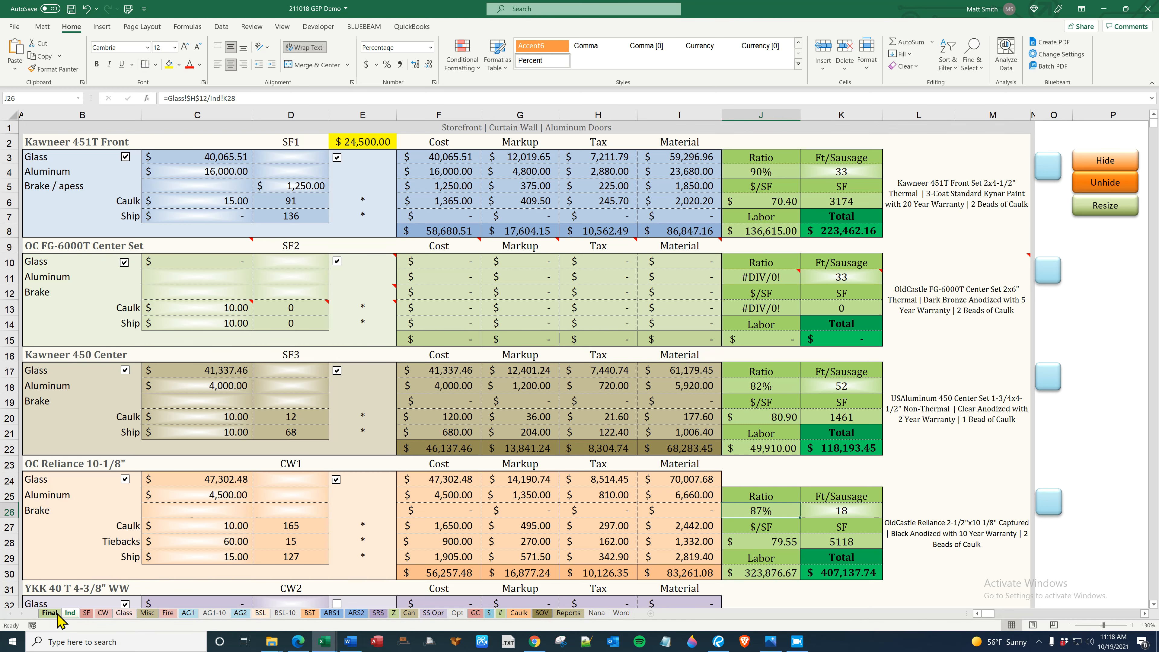
On the SF sheet, set the number of men for the Kawneer 451T Measure install task to 0.
click(86, 613)
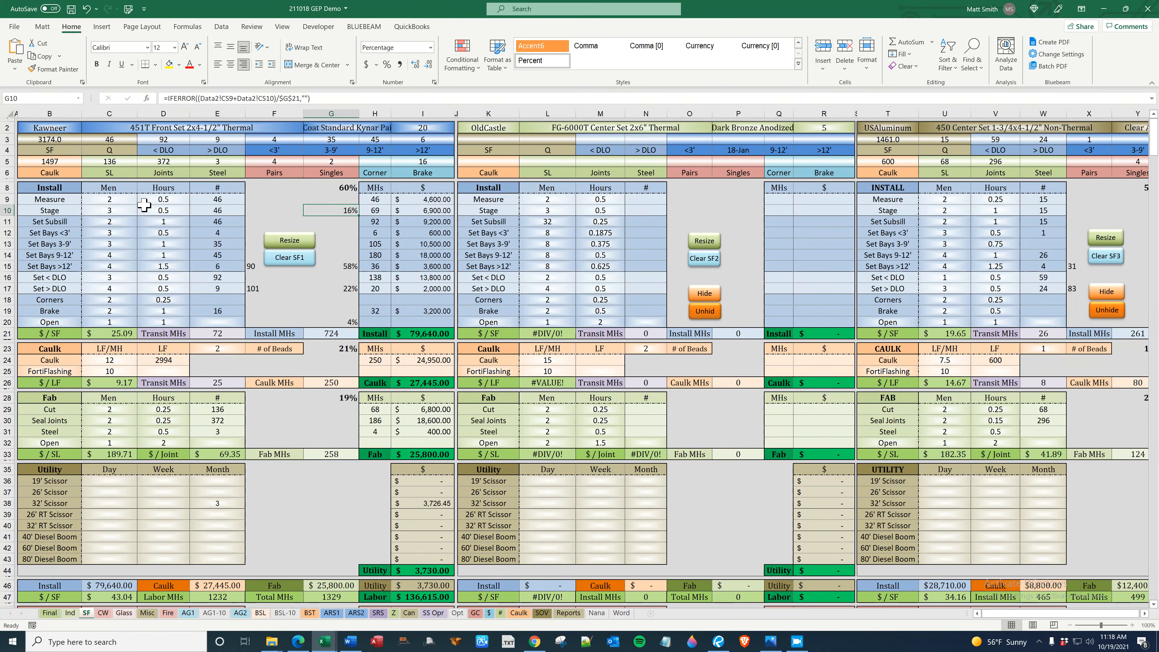
drag(121, 200, 161, 321)
drag(163, 201, 164, 208)
click(165, 204)
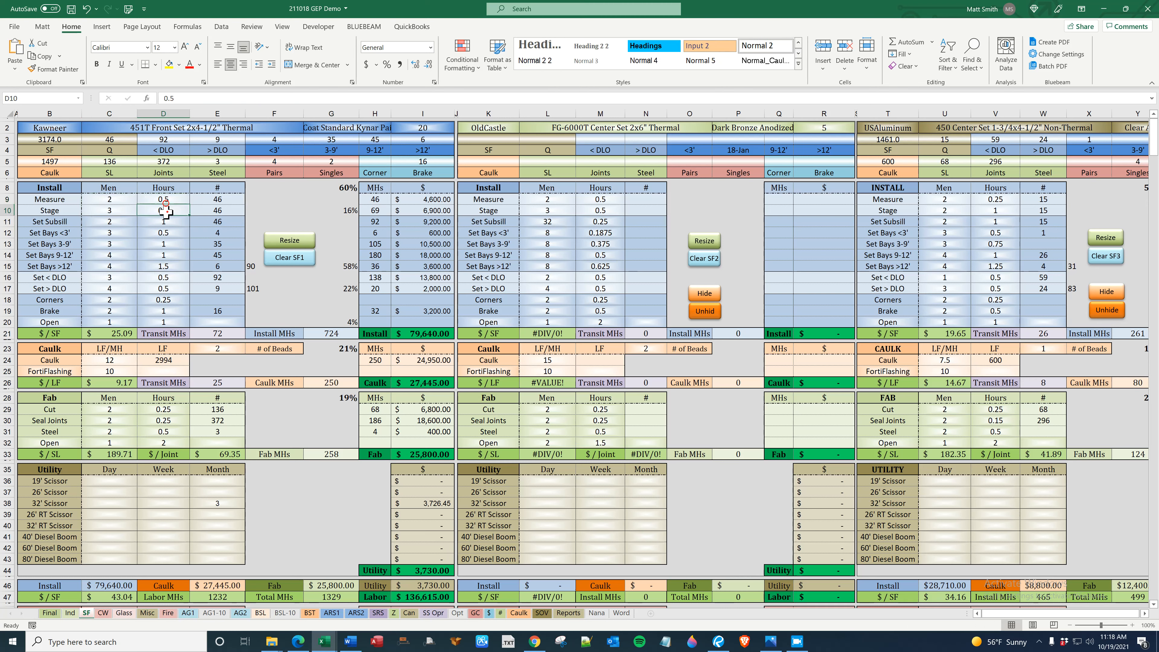
click(120, 210)
click(115, 202)
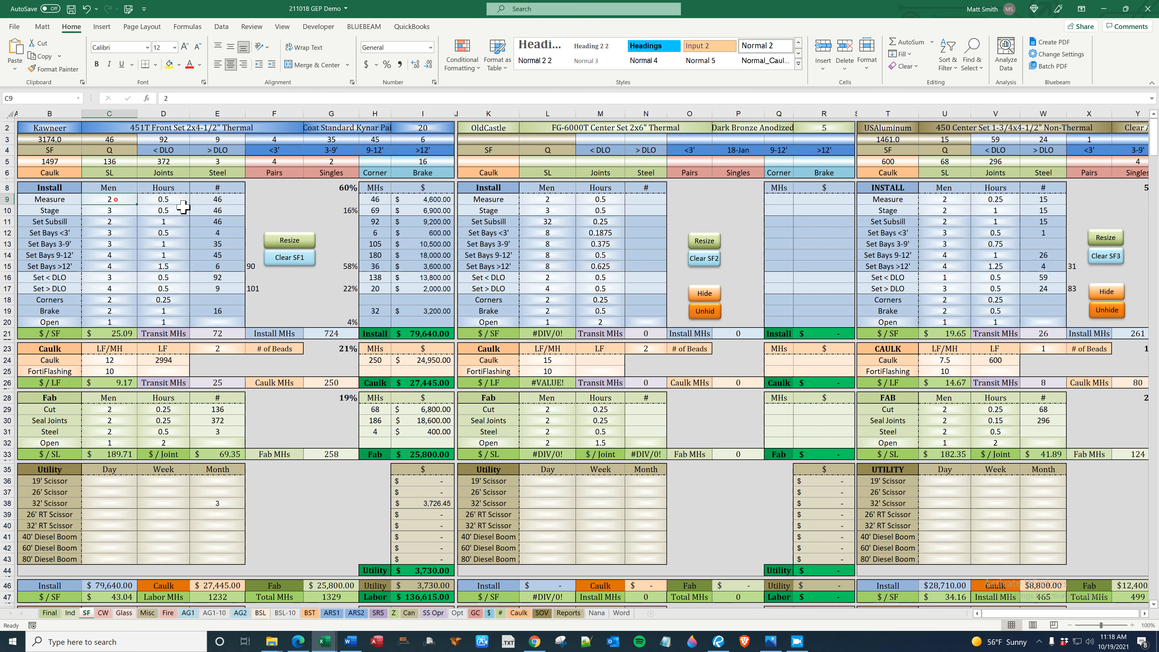
text(0)
key(Return)
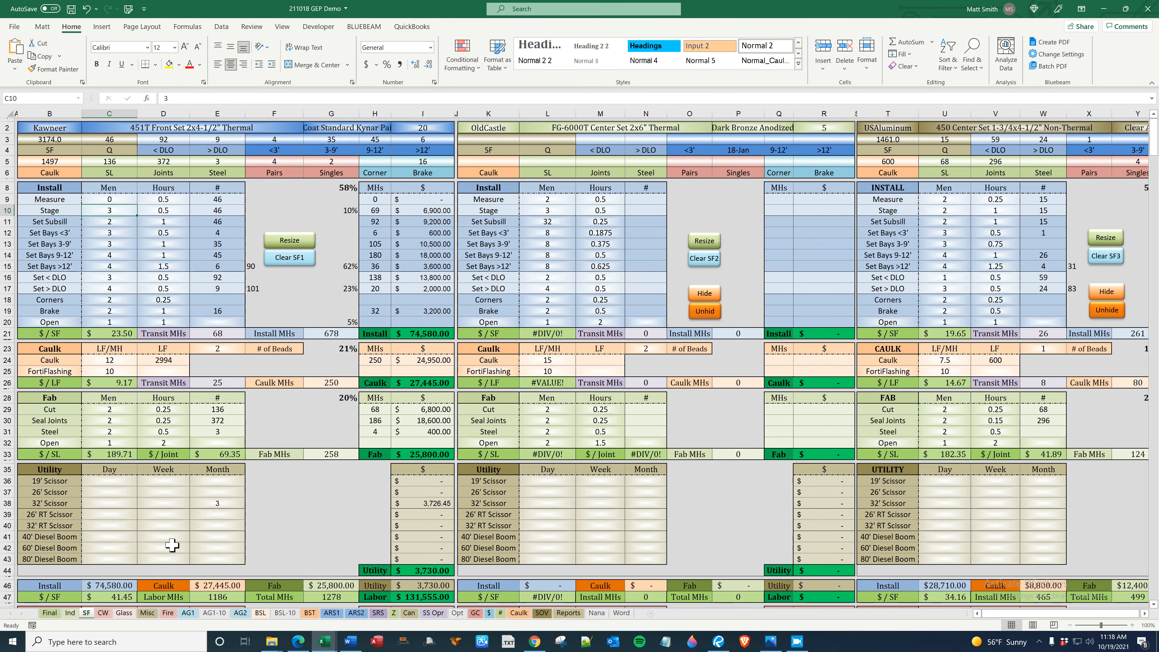
On the Final sheet, set the Transit percentage in the labor discipline rates table to 0%.
click(73, 614)
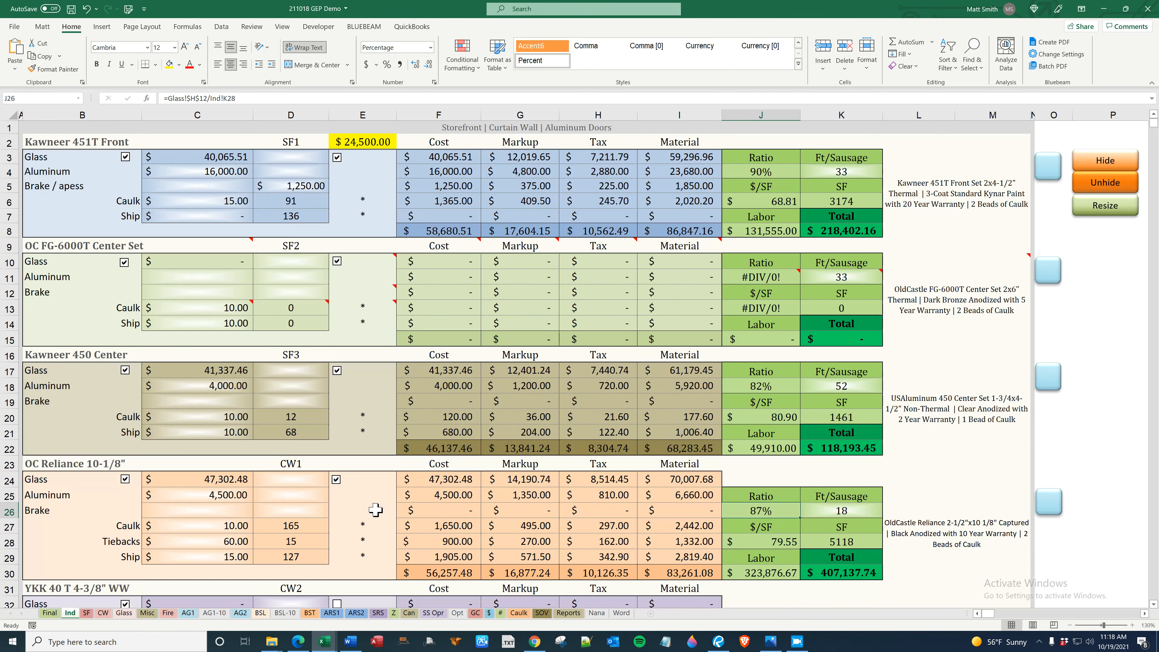
click(49, 613)
text(0)
key(Return)
click(807, 459)
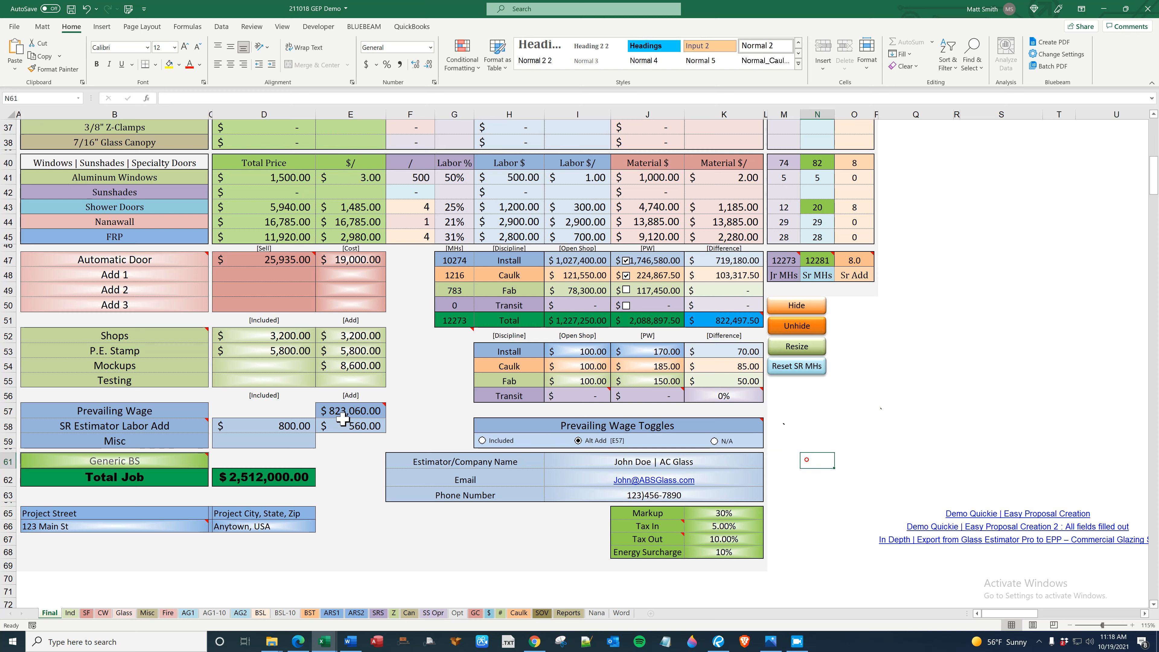
Review the Kawneer 451T Front labor percentage and unit costs for labor, material and total on the Final sheet, and return to the SF sheet.
scroll(343, 420, up, 12)
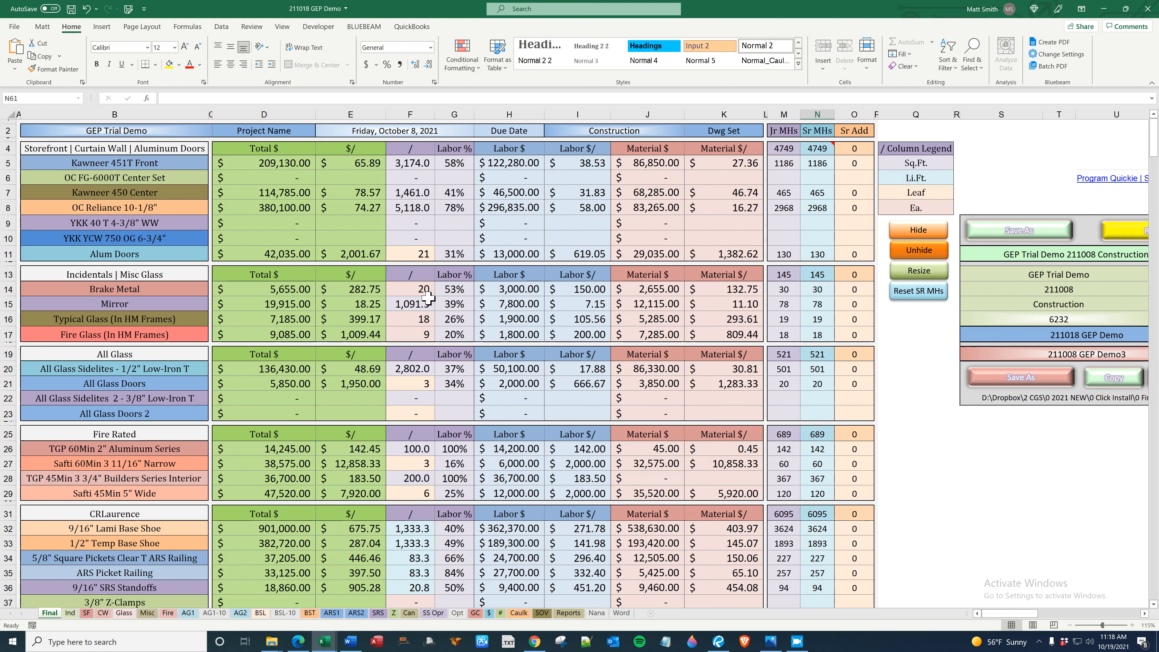
click(467, 163)
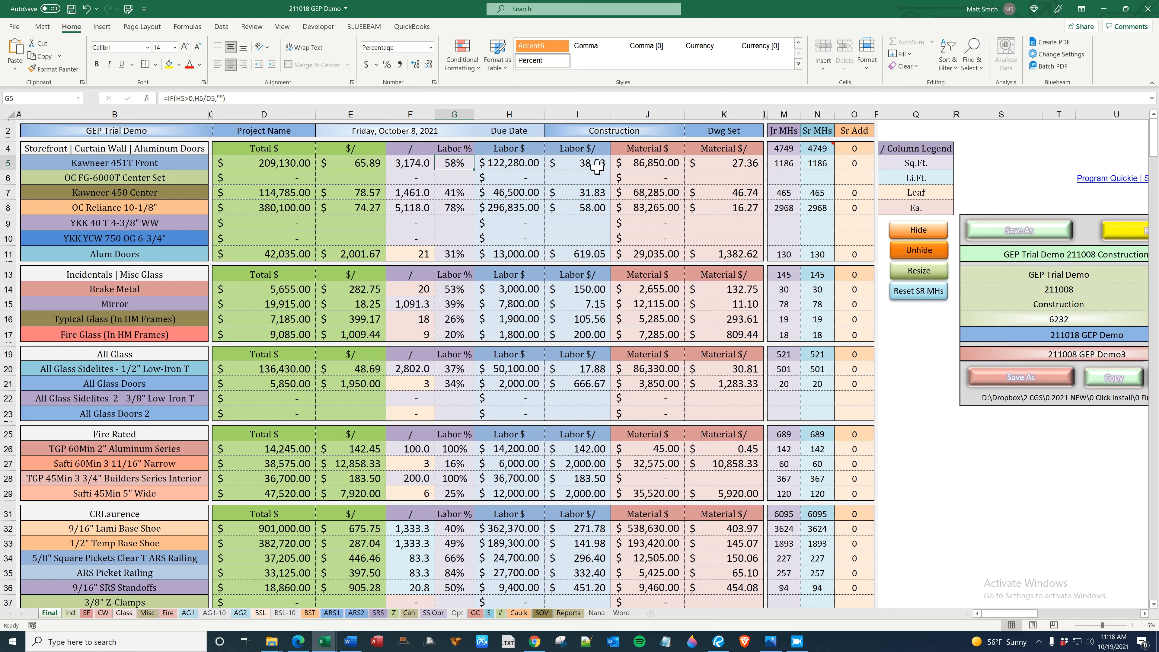
click(595, 165)
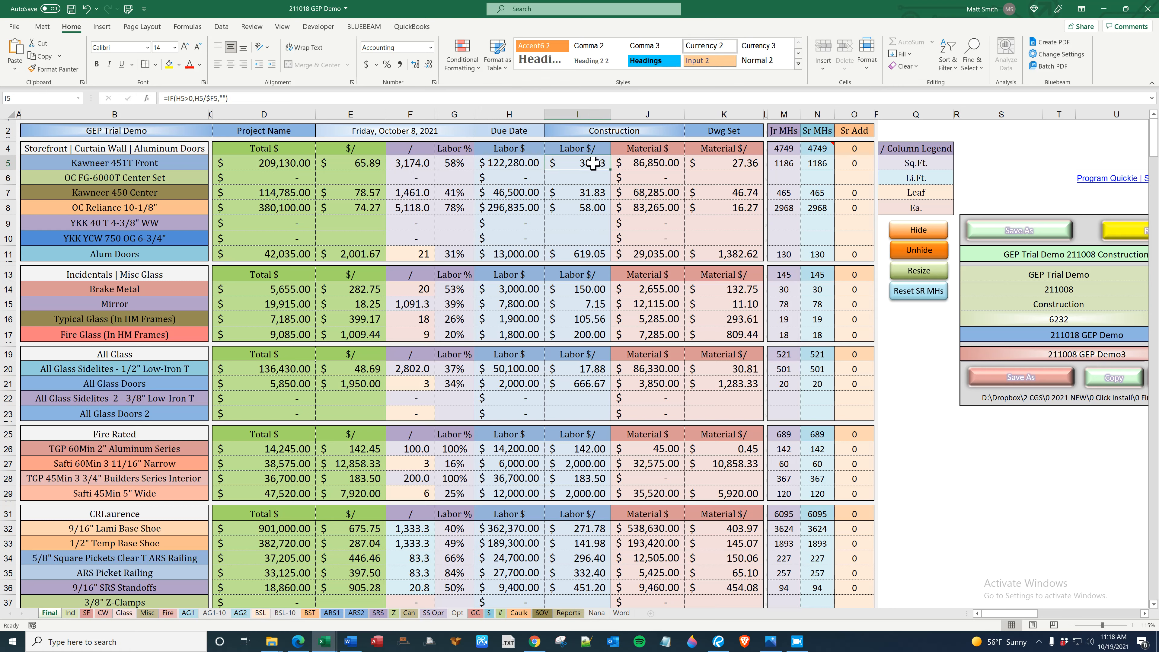
click(739, 163)
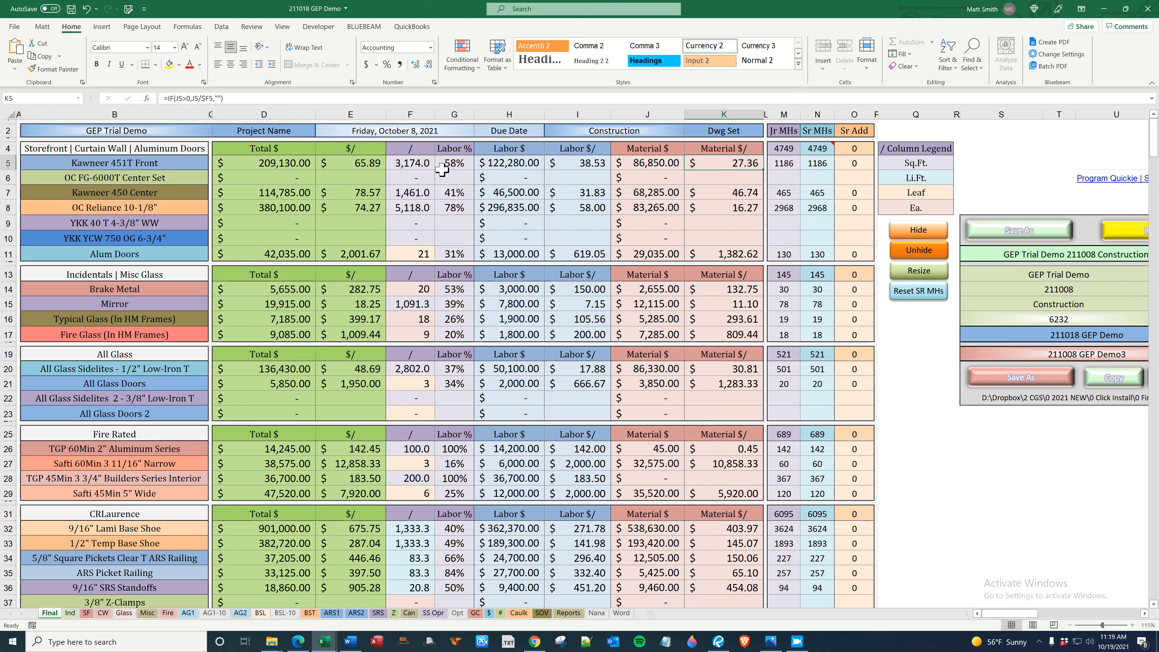
click(379, 165)
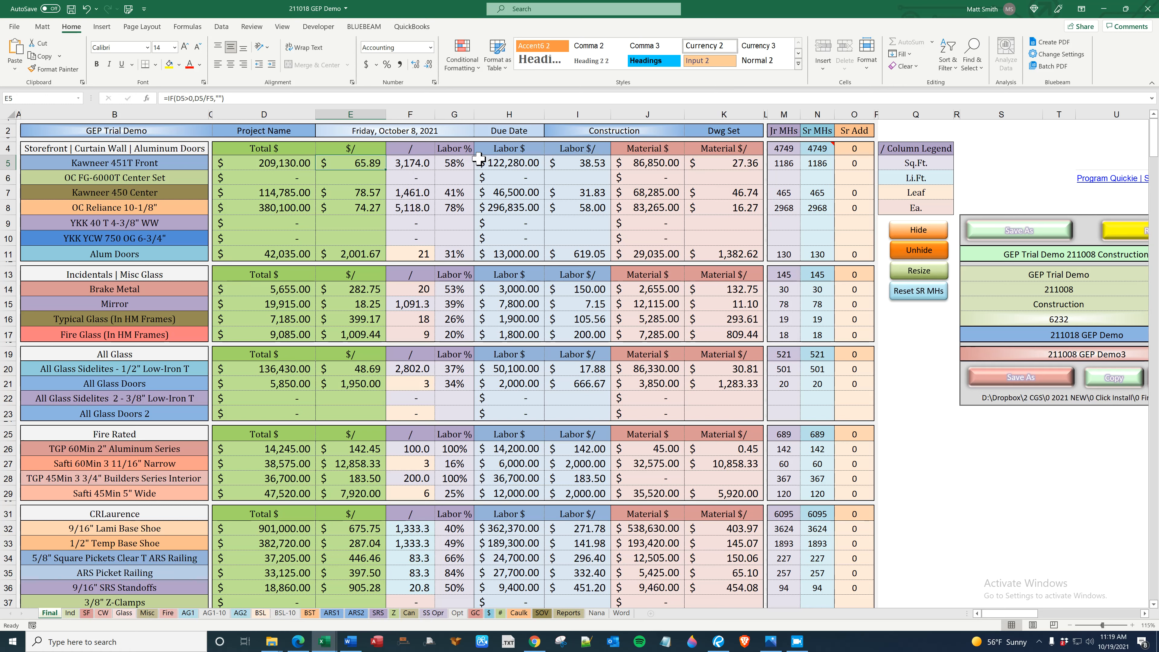
click(592, 163)
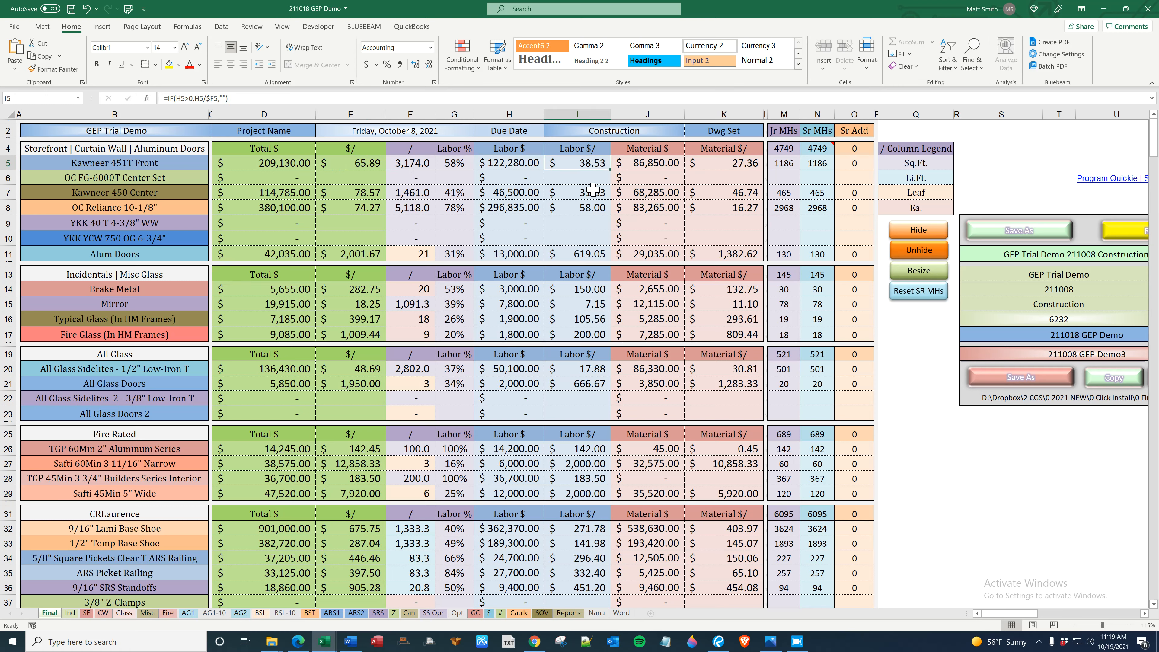
click(135, 132)
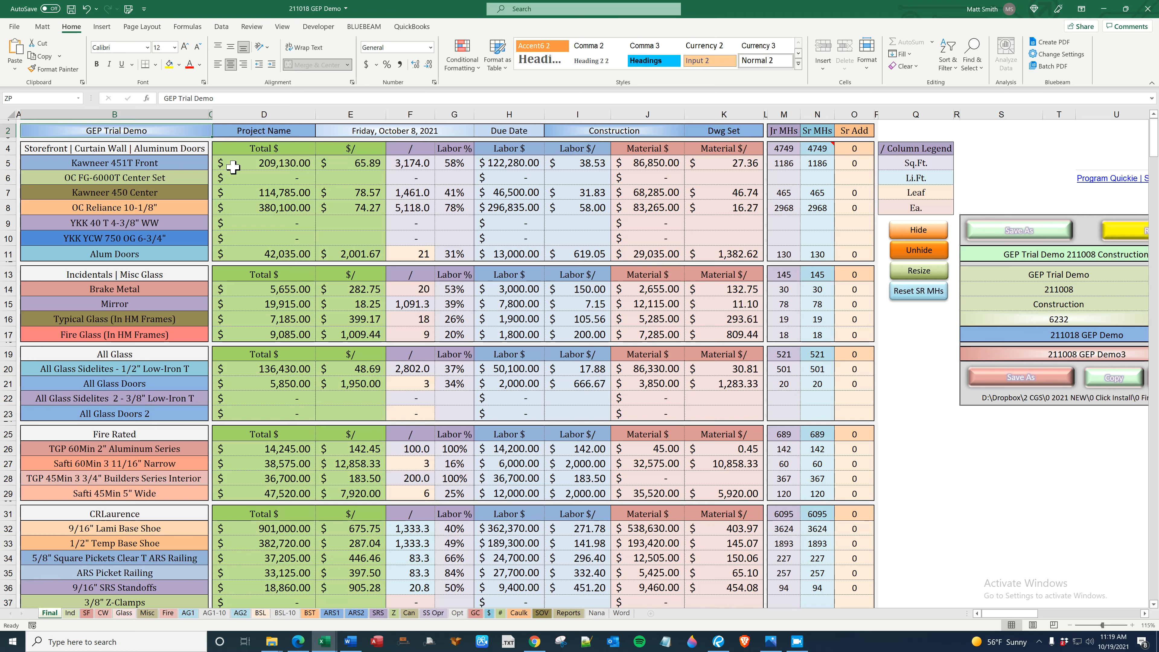
click(87, 613)
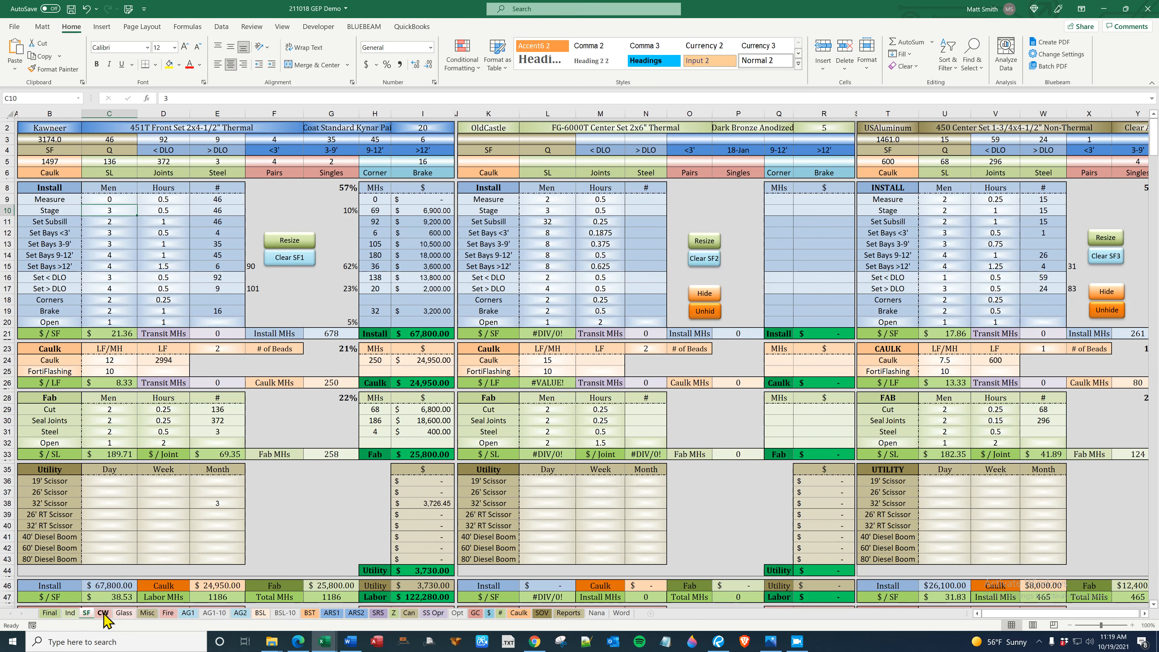
click(302, 538)
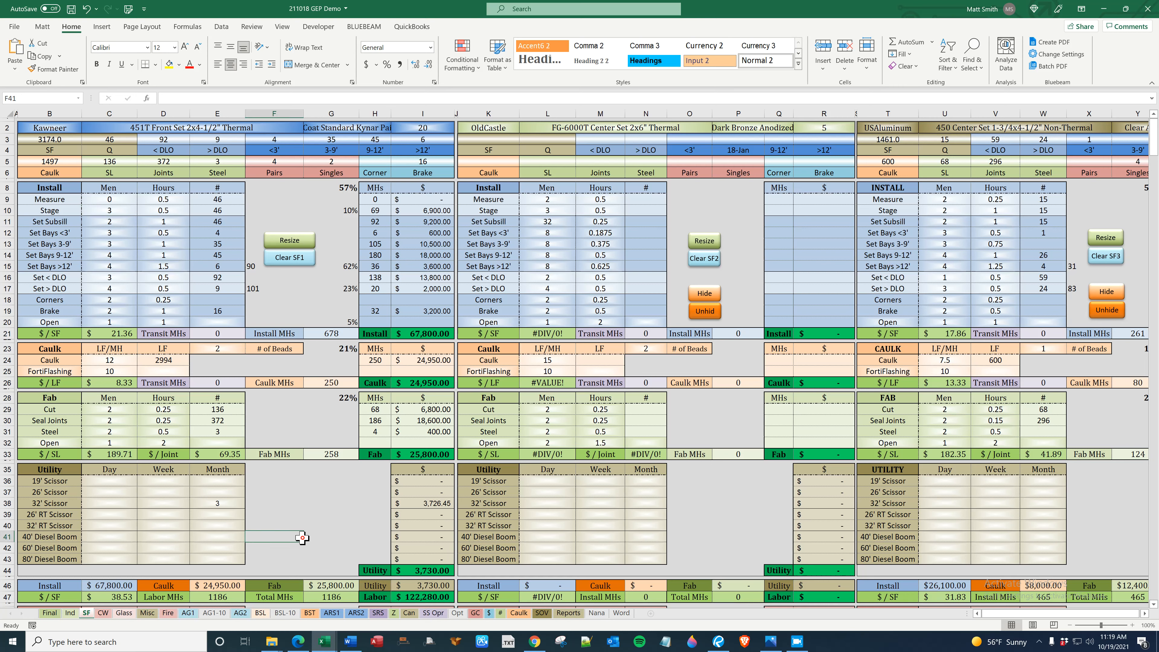